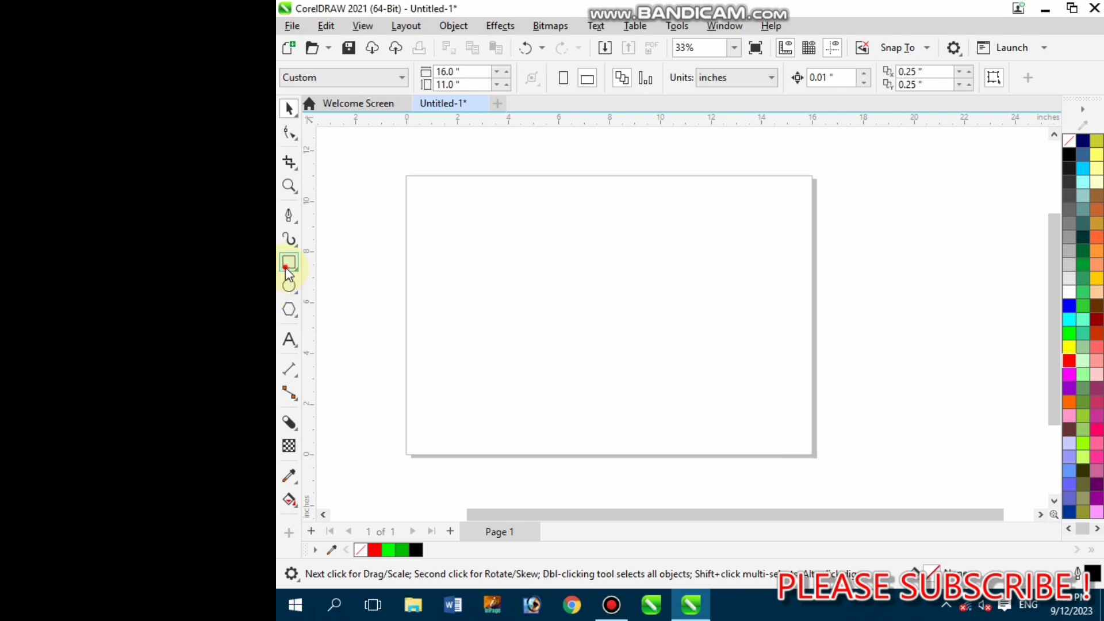
- Draw a square in the left half of the page and set its width and height to 5 inches
click(289, 262)
drag(466, 267, 594, 378)
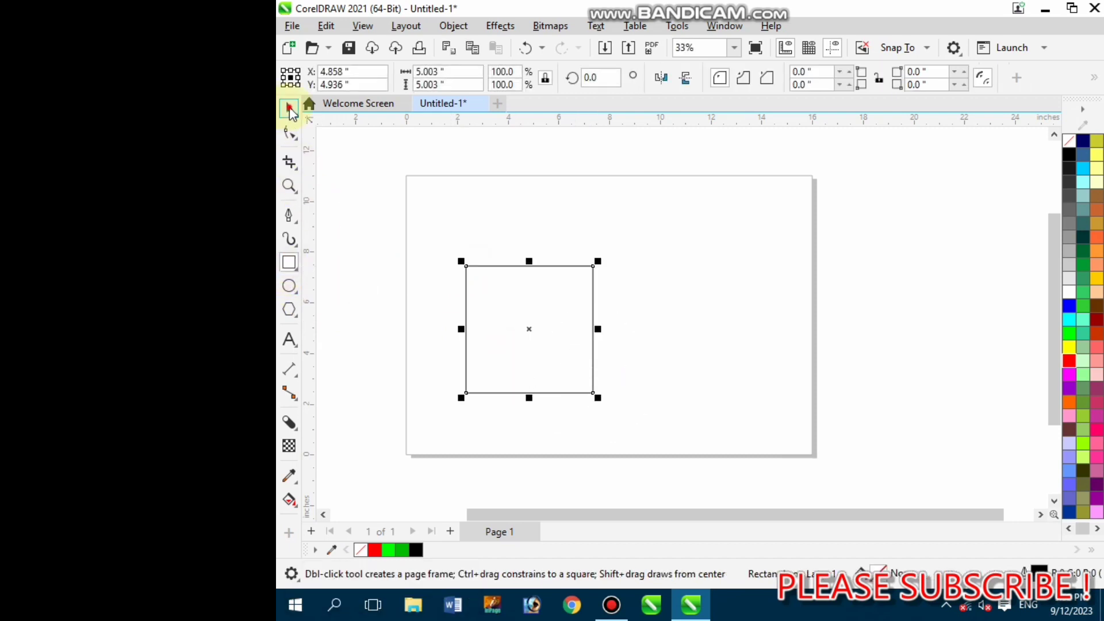
click(289, 109)
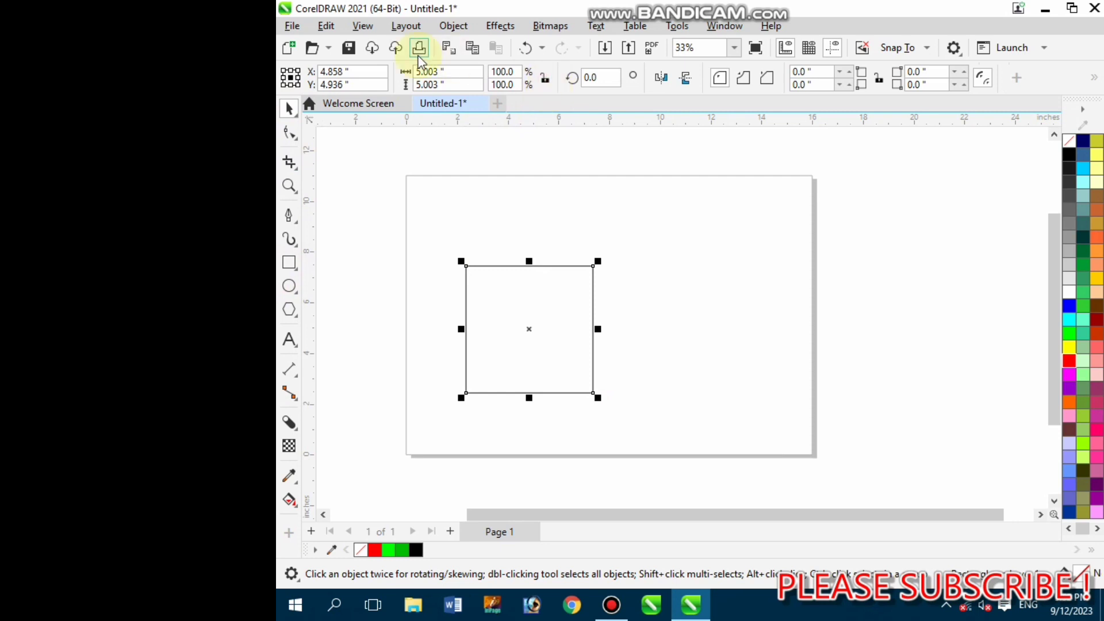
click(454, 72)
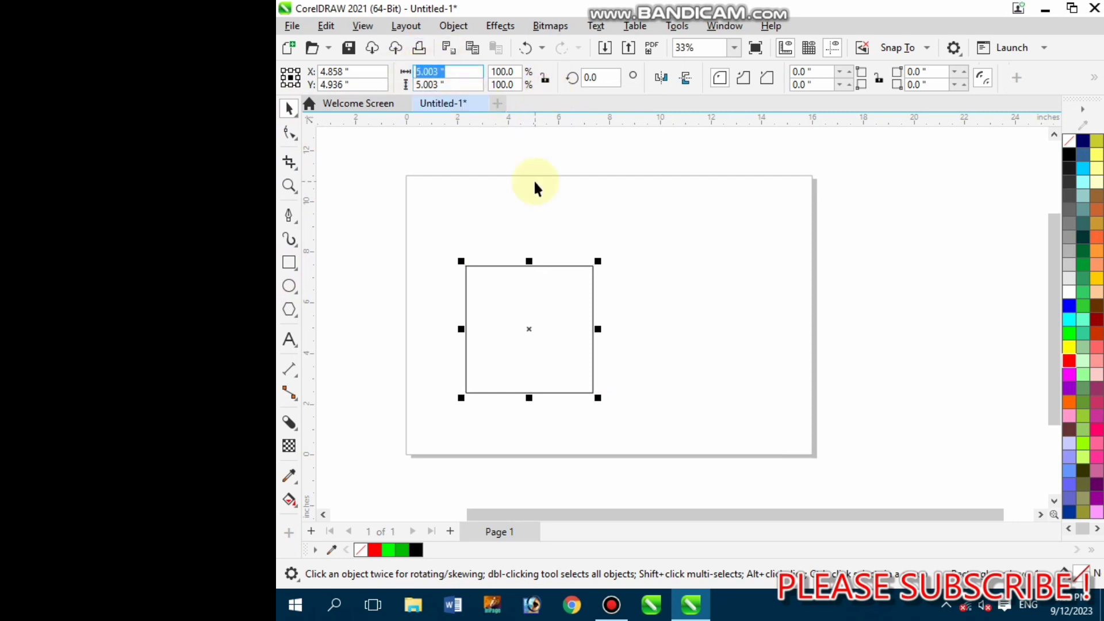
text(5)
key(Tab)
text(7.)
key(Return)
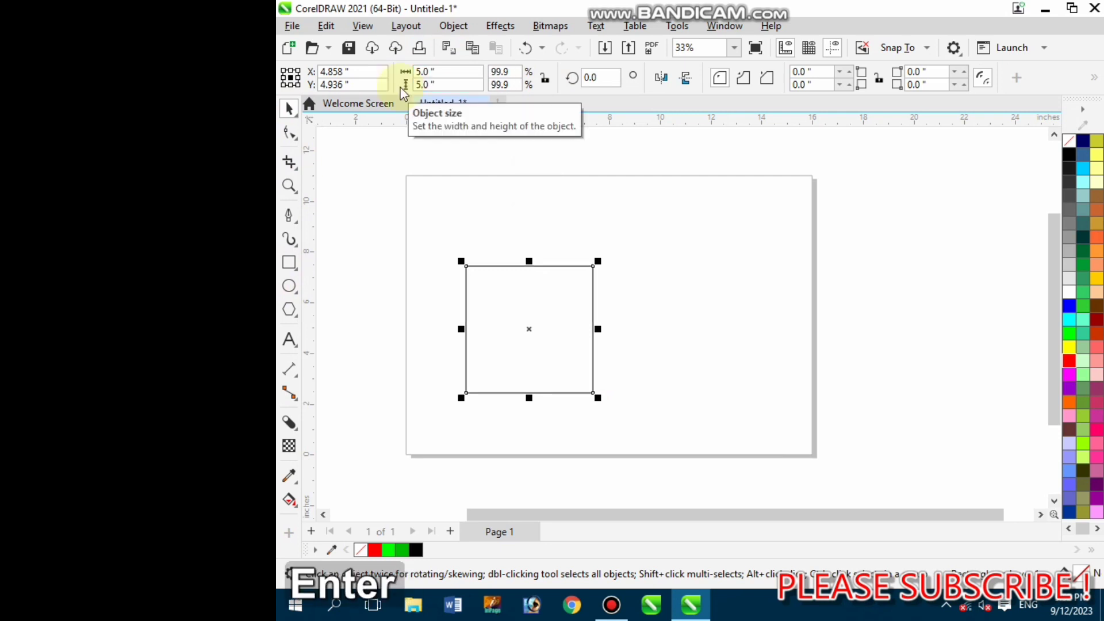
- Skew the square vertically by lowering its right edge, making the shape about 6.87 inches high overall
click(529, 334)
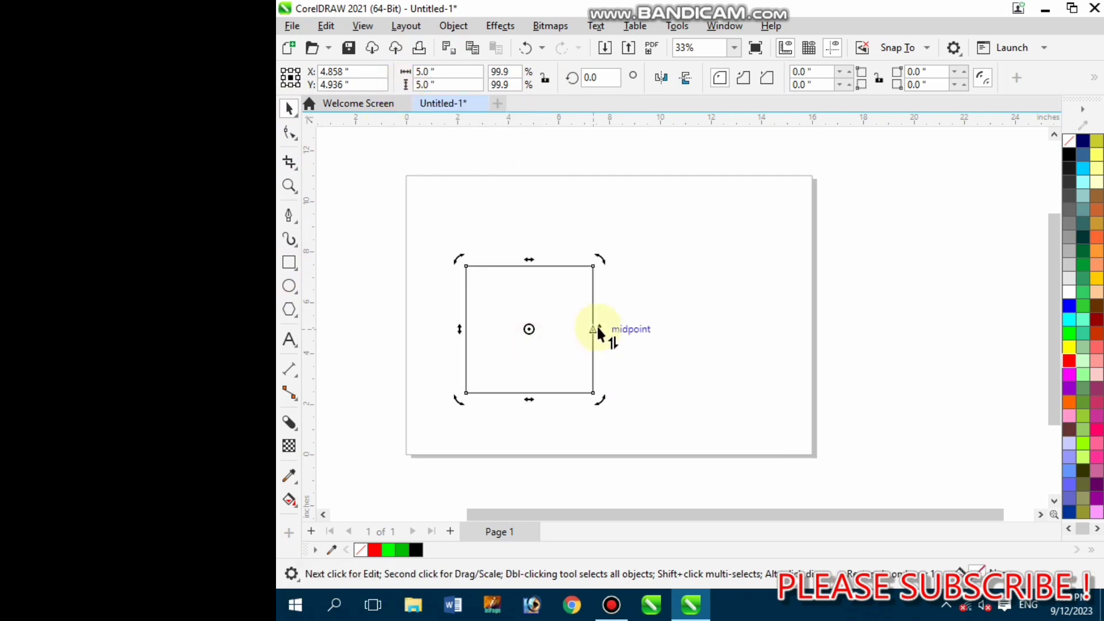
mouse_move(599, 329)
mouse_down()
mouse_move(596, 367)
mouse_move(598, 347)
mouse_up()
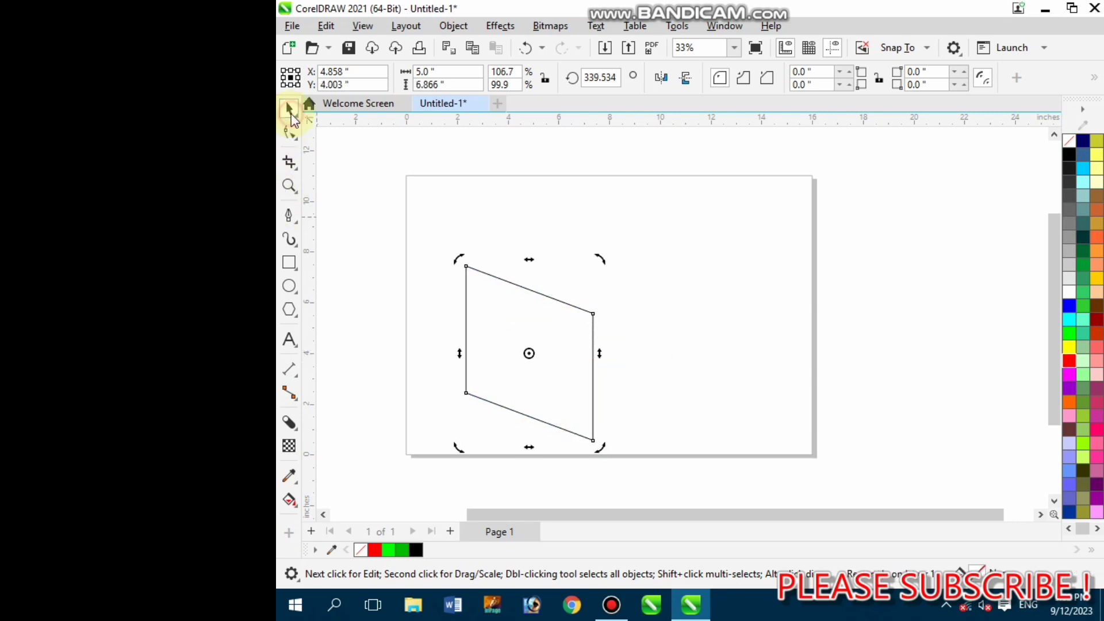
click(542, 374)
click(528, 357)
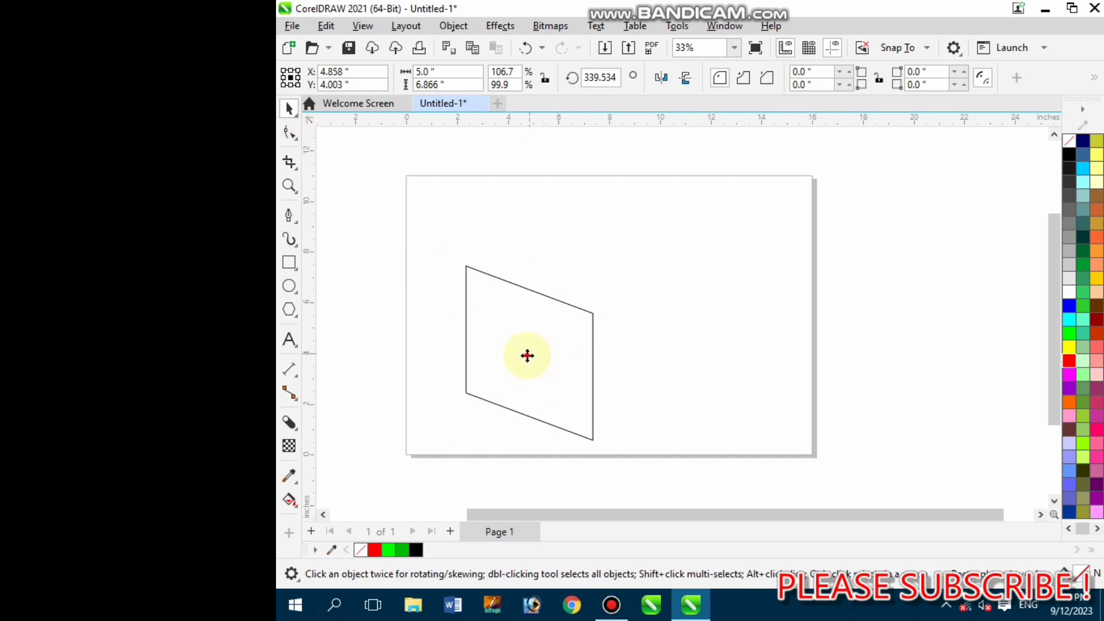
- Place a horizontally mirrored copy of the skewed square flush against its right edge to form the cube's second side face
drag(528, 356, 678, 356)
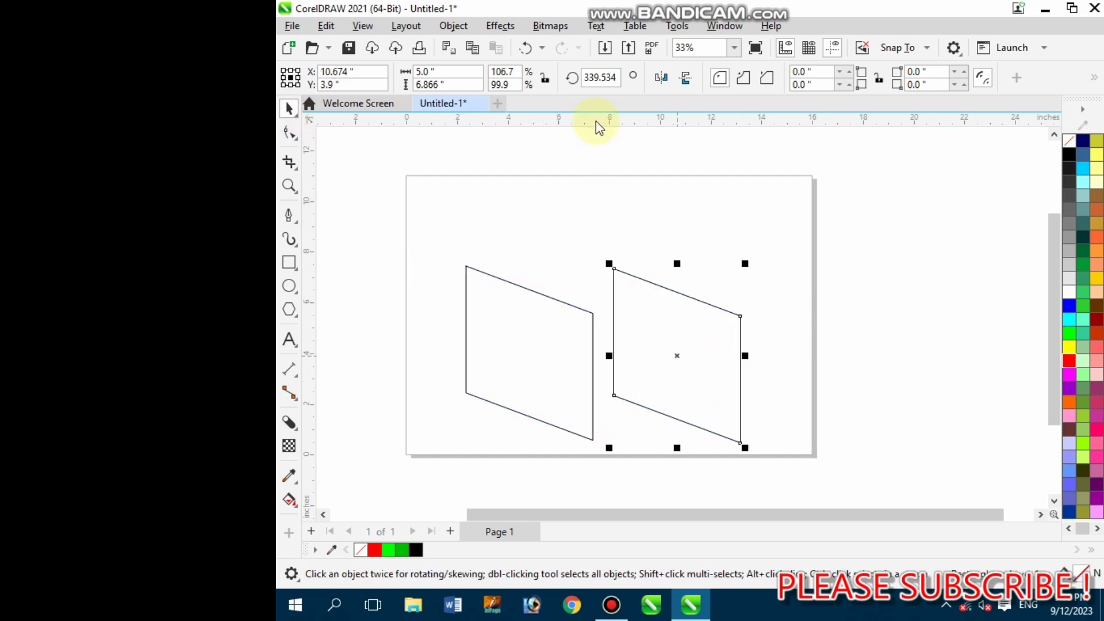
click(660, 78)
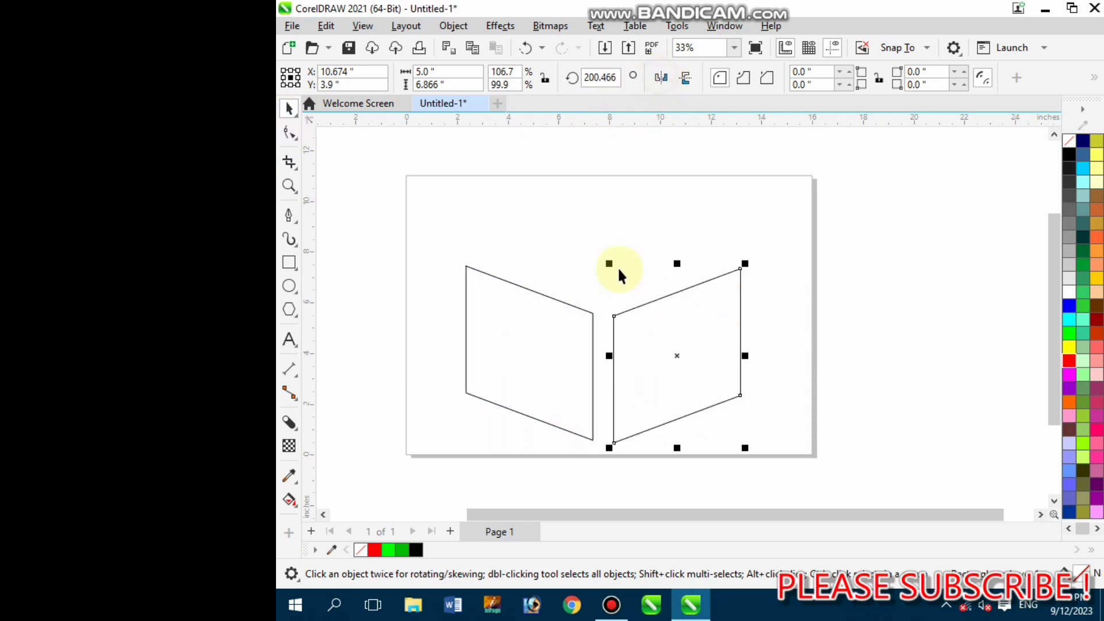
scroll(612, 314, up, 4)
drag(612, 315, 550, 308)
scroll(546, 264, down, 4)
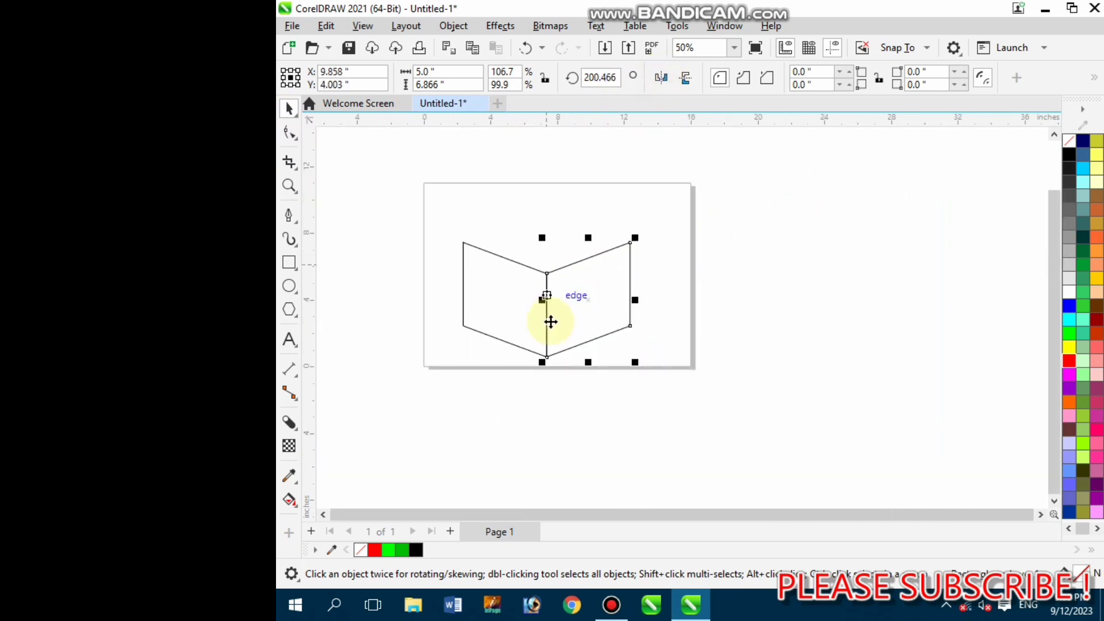
- Draw a square about 4.4 inches wide above the two side faces and convert it to curves
click(544, 209)
click(289, 263)
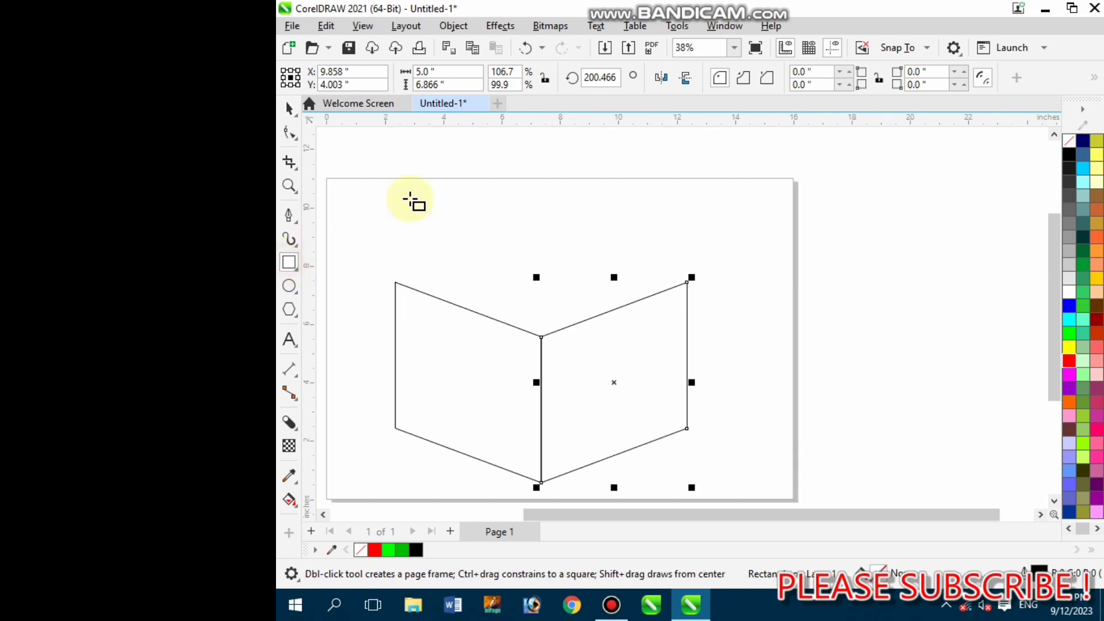
drag(425, 190, 557, 295)
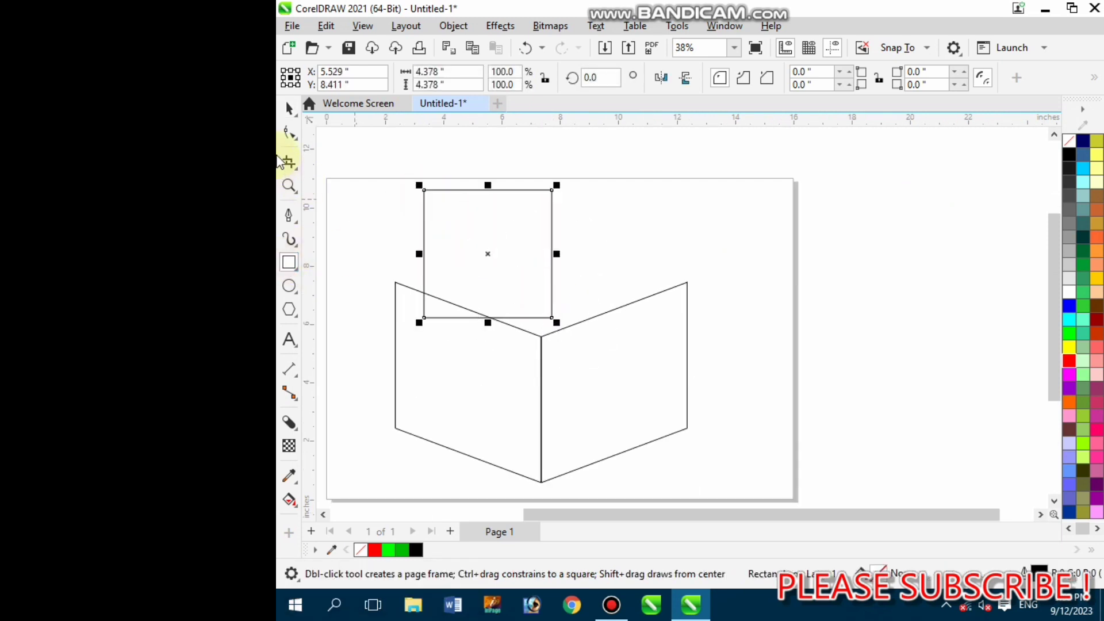
click(288, 110)
right_click(464, 207)
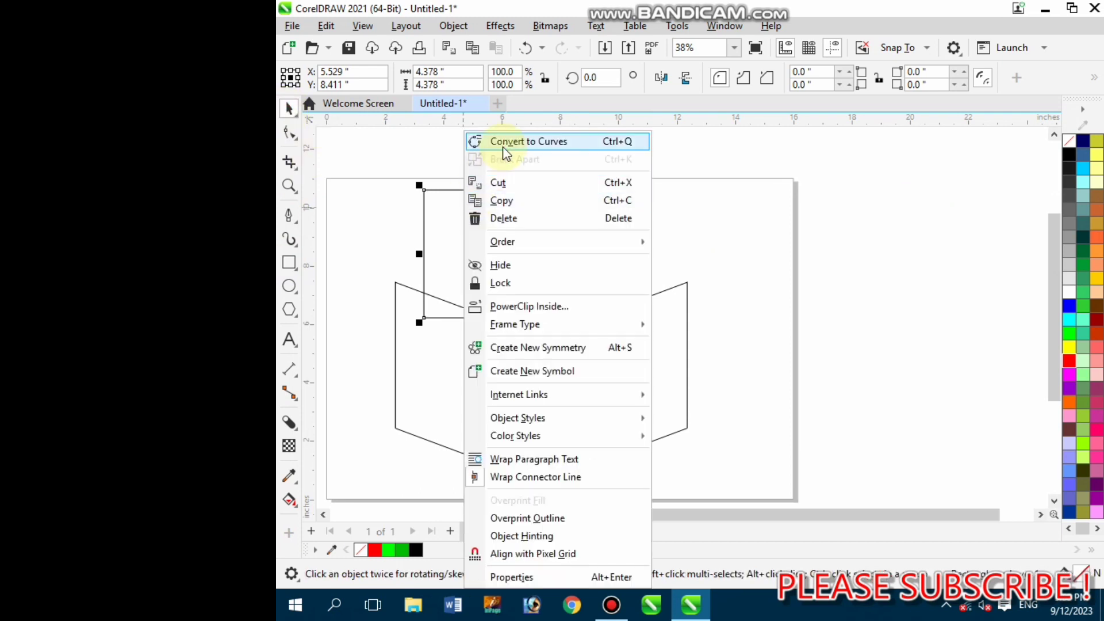
click(503, 147)
- Reshape the new square into the cube's top face by snapping three nodes to the side faces' upper corners and adjusting the back node
click(290, 133)
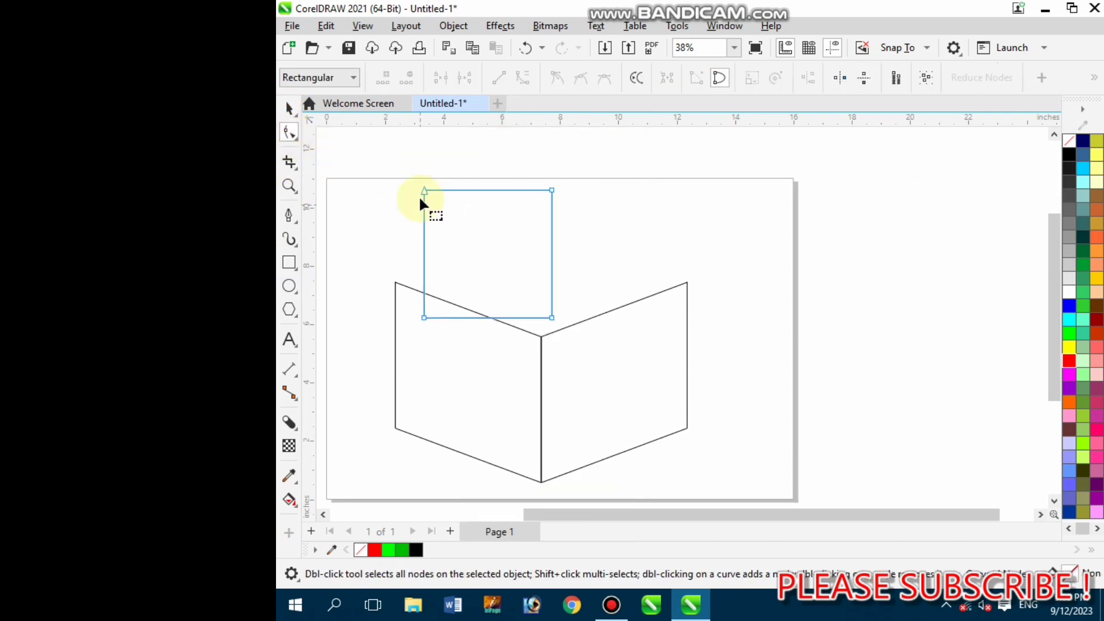
drag(424, 191, 396, 282)
drag(424, 317, 541, 337)
click(551, 317)
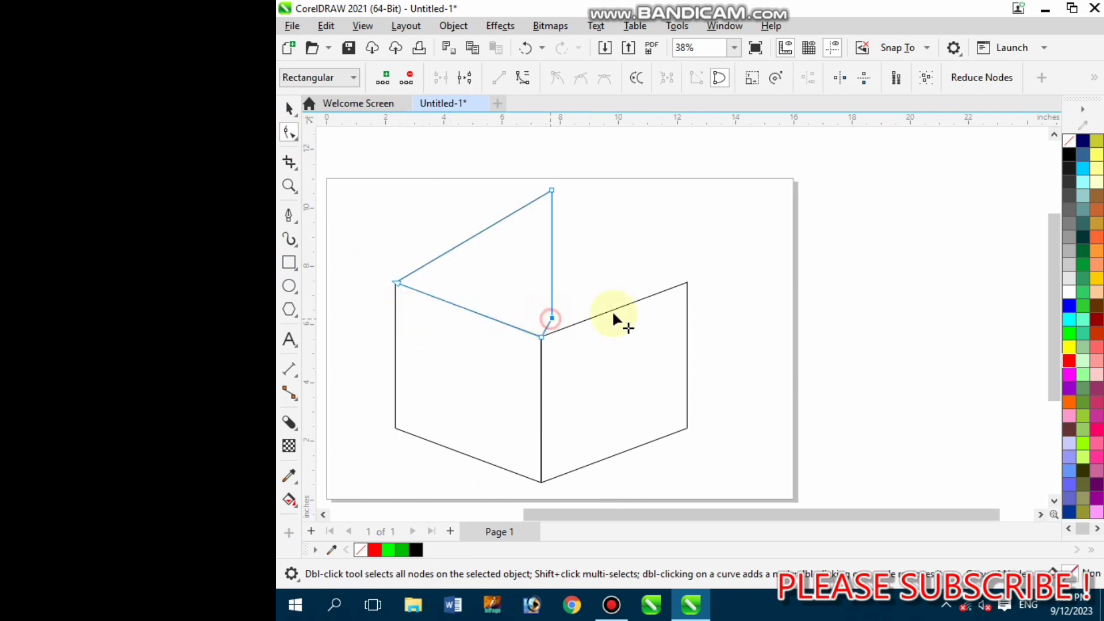
drag(617, 320, 687, 282)
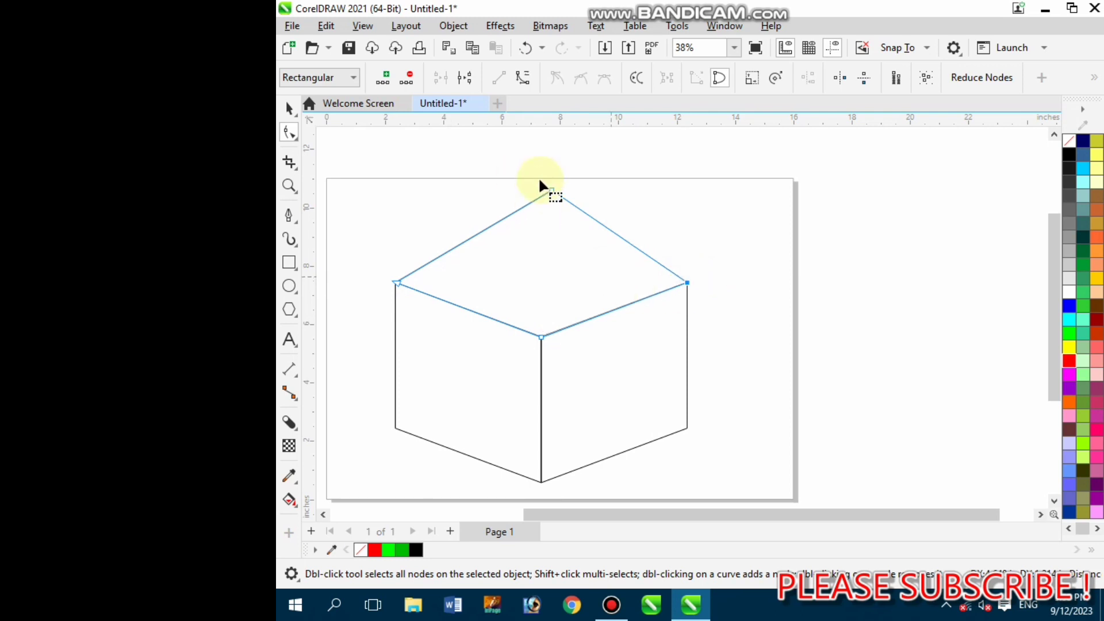
drag(551, 188, 519, 229)
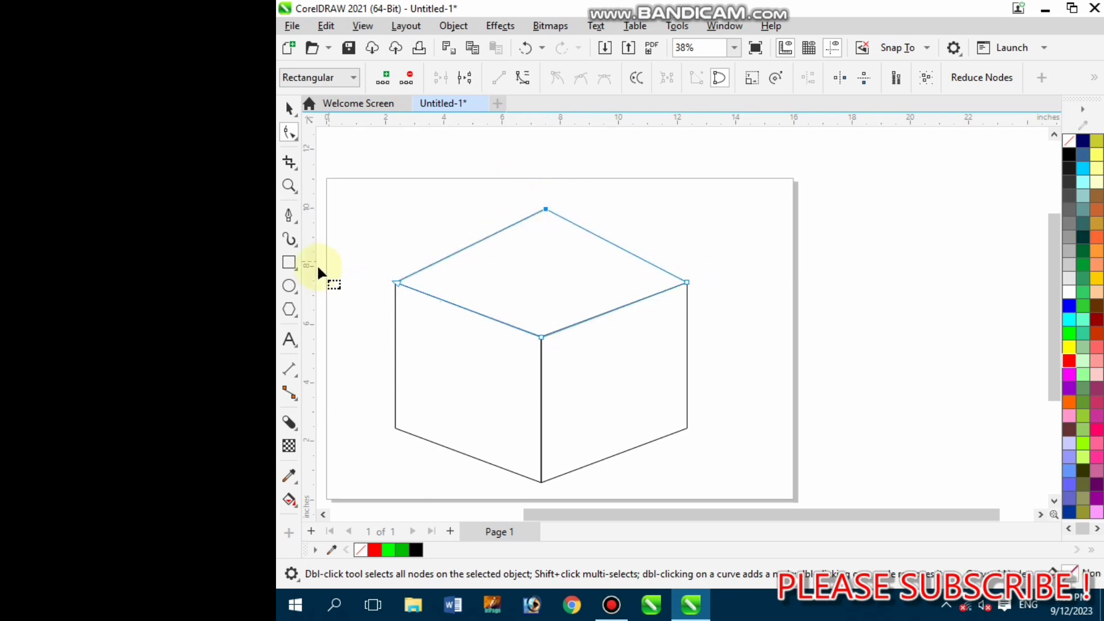
- Add a vertical guideline through the cube's front edge and align the top face's back node to it
click(542, 285)
scroll(544, 196, up, 5)
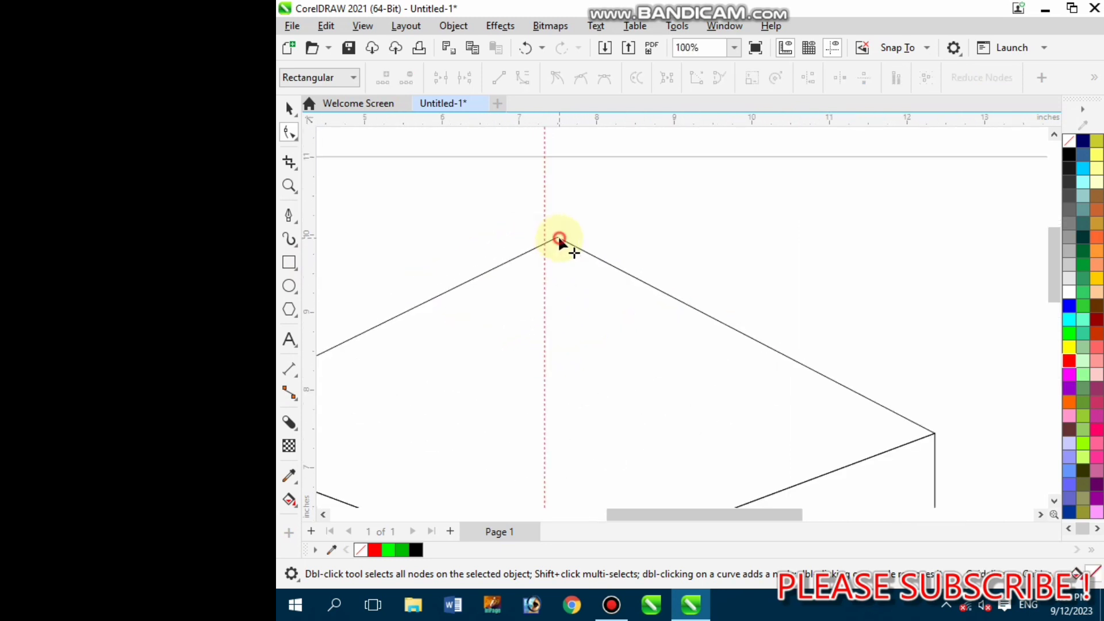
click(558, 236)
drag(558, 236, 545, 236)
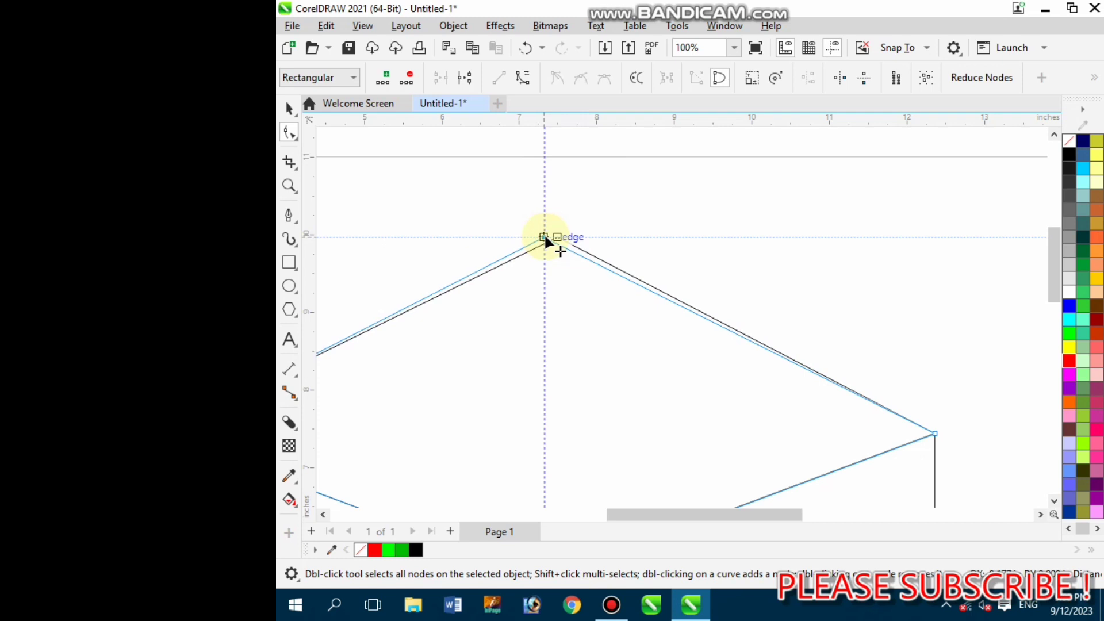
scroll(523, 253, down, 9)
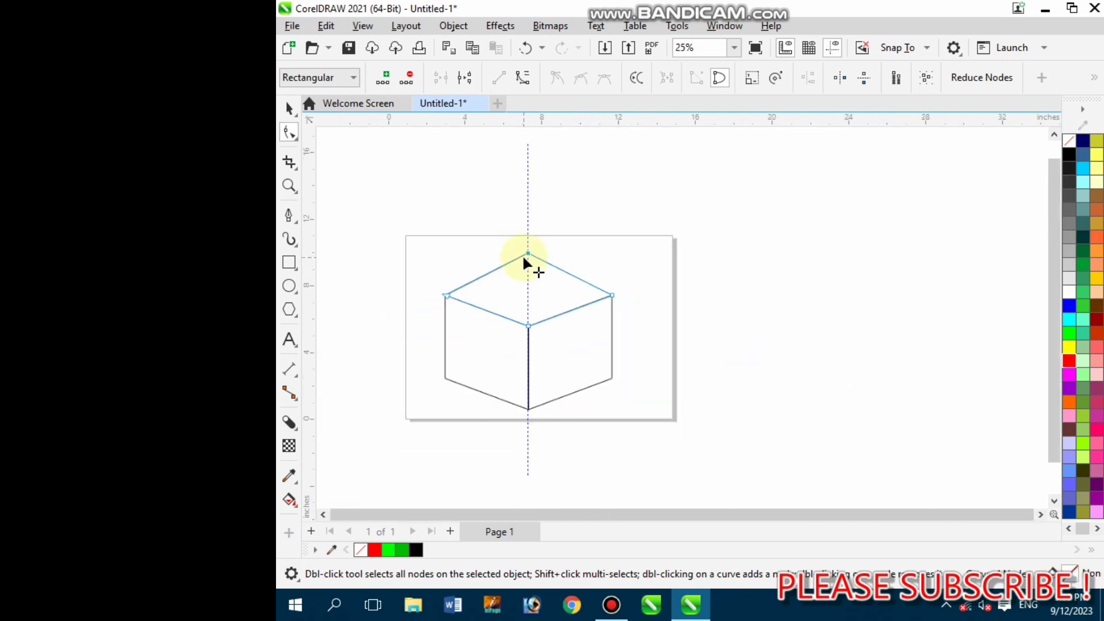
- Lower the top face's back node slightly along the guideline, making the face about 4.06 inches high
scroll(500, 243, up, 4)
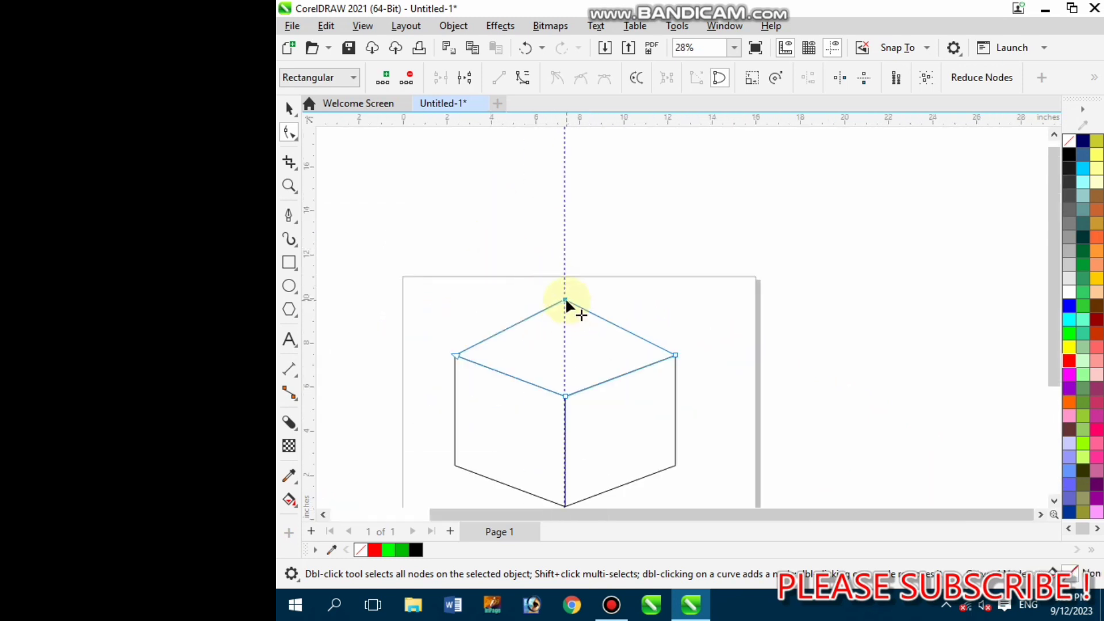
drag(565, 300, 566, 306)
scroll(534, 335, down, 3)
scroll(538, 354, up, 2)
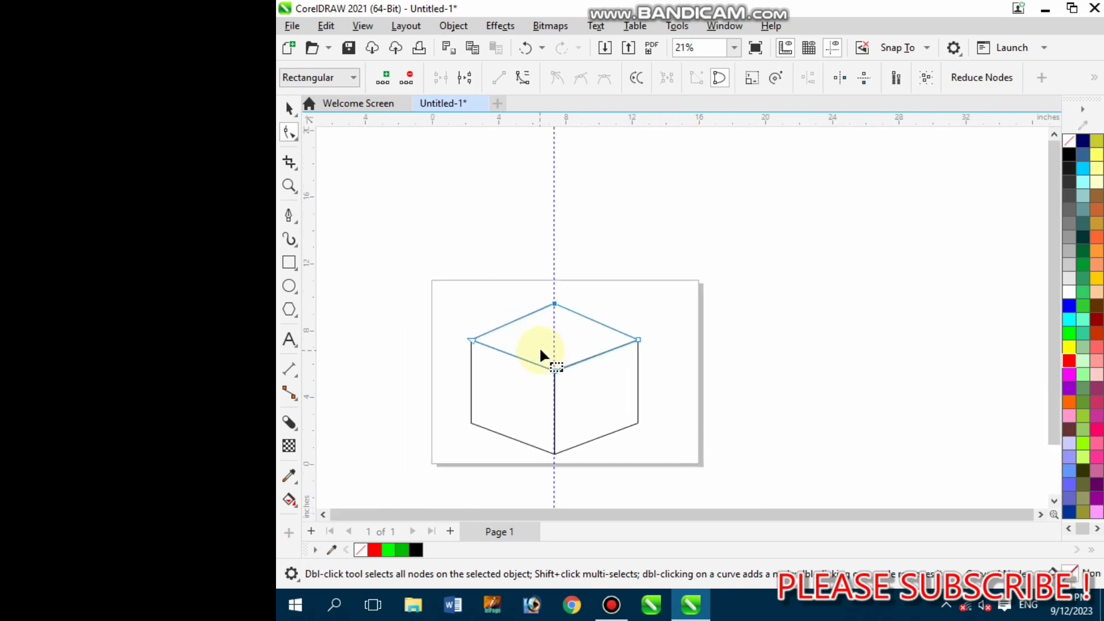
- Delete the vertical guideline running through the cube
click(282, 118)
click(586, 339)
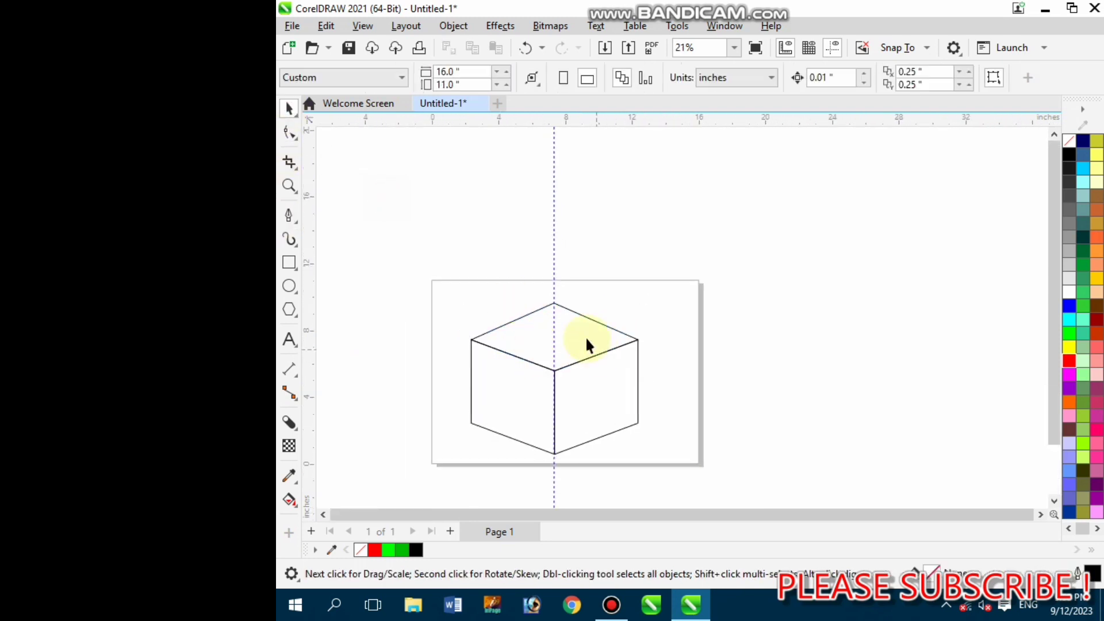
click(553, 290)
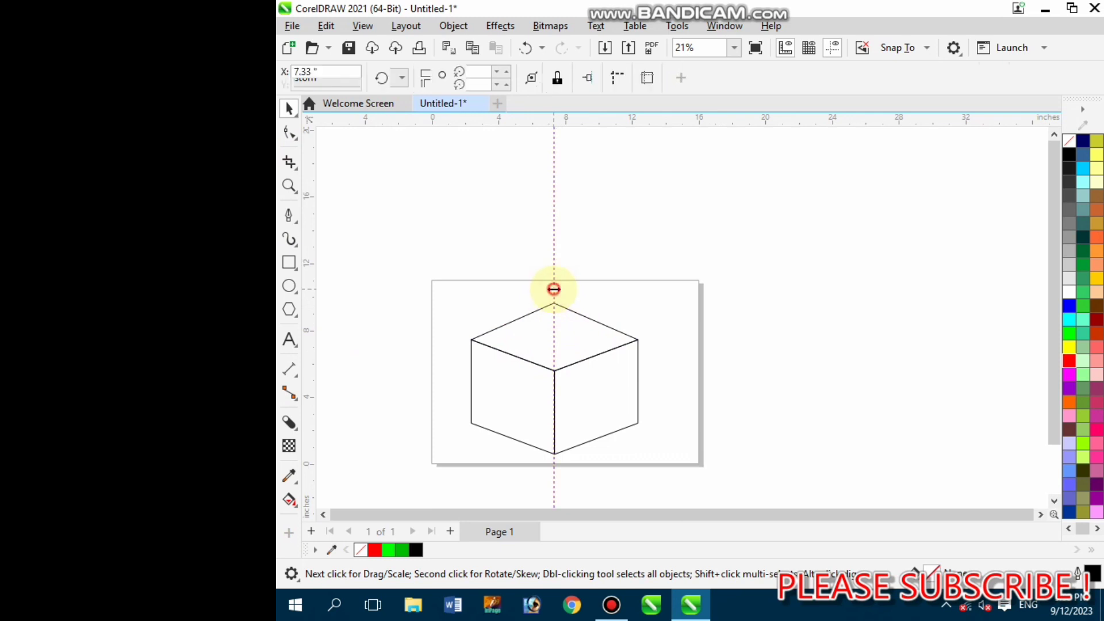
key(Delete)
scroll(509, 277, down, 2)
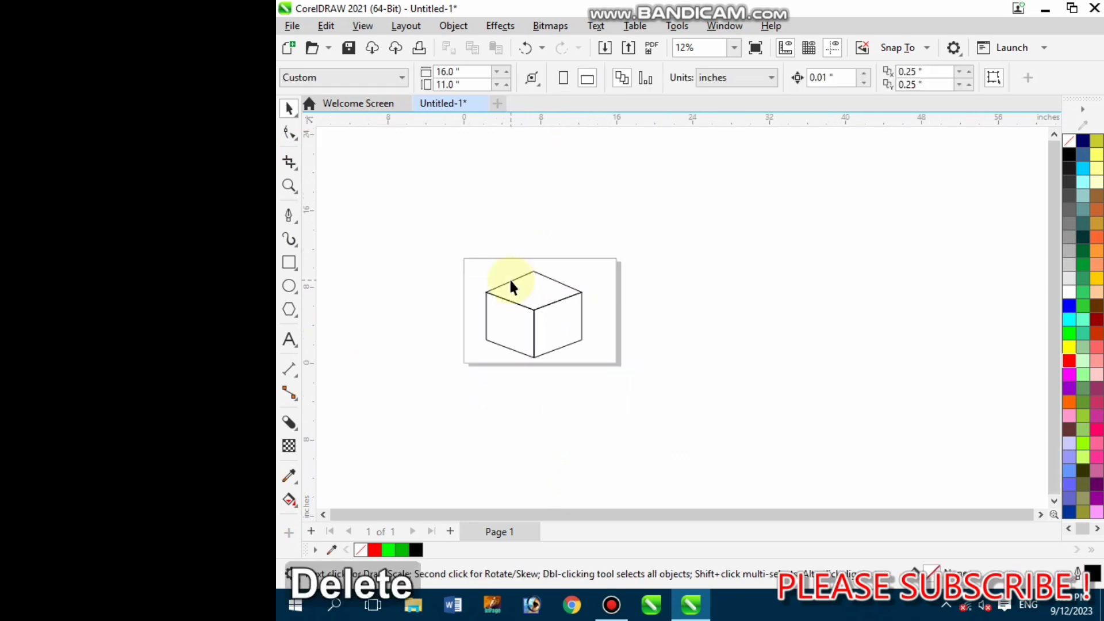
- Create a concentric copy of the top face scaled down to about 79.5% (7.95 × 3.23 inches)
scroll(519, 285, up, 3)
click(533, 291)
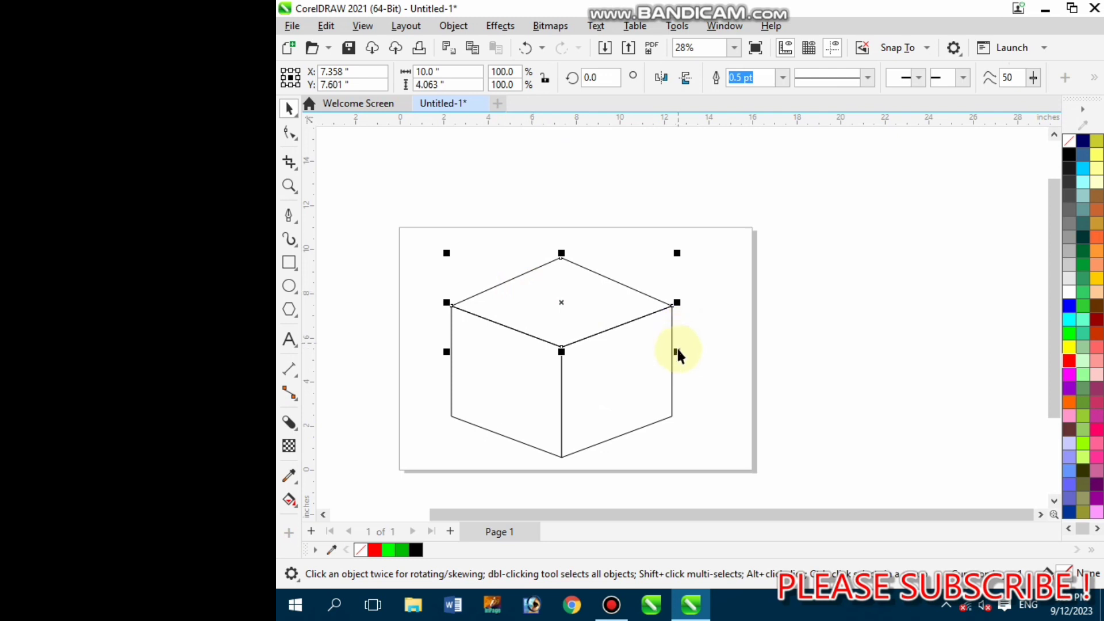
drag(677, 352, 665, 340)
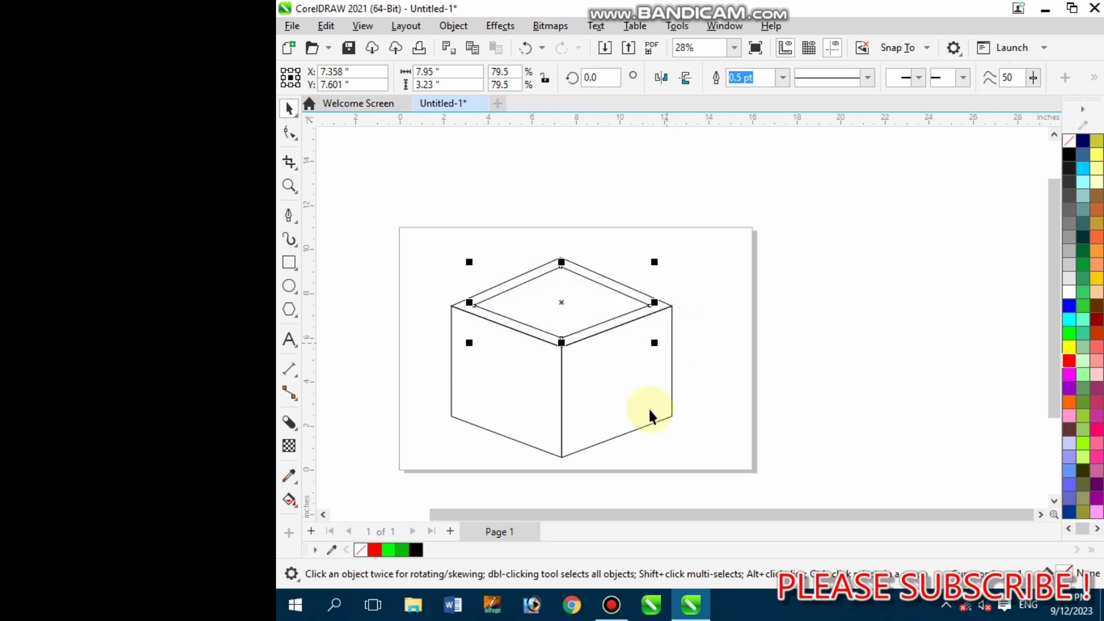
- Create a smaller copy of the right face inside it, about 3.48 × 4.78 inches, and nudge it slightly upward
click(650, 409)
drag(679, 461, 663, 444)
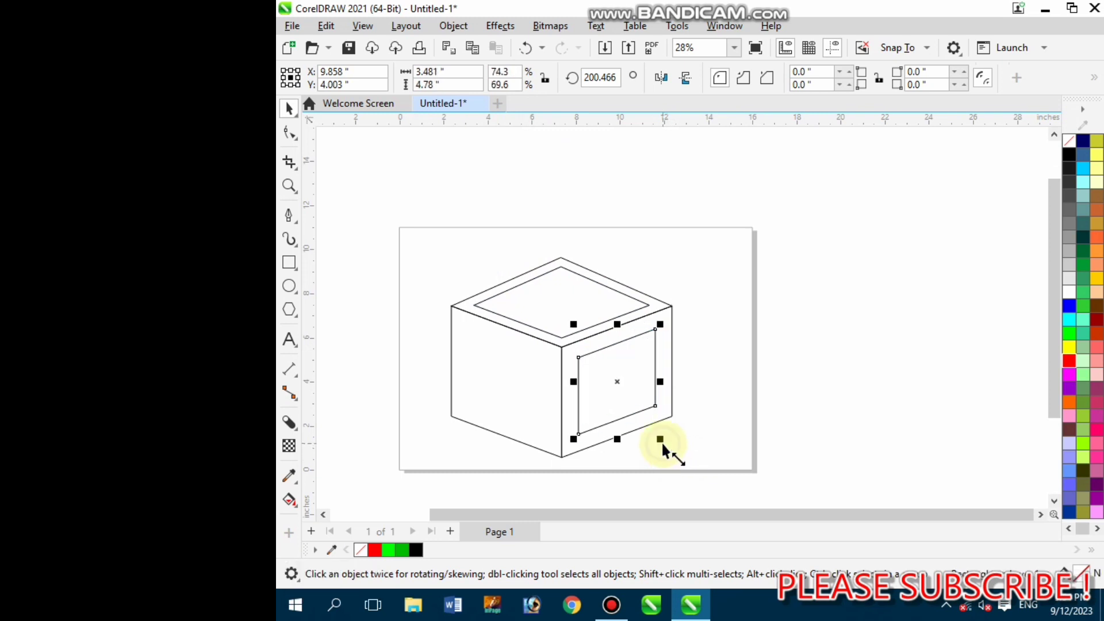
key(Up)
key(Up)
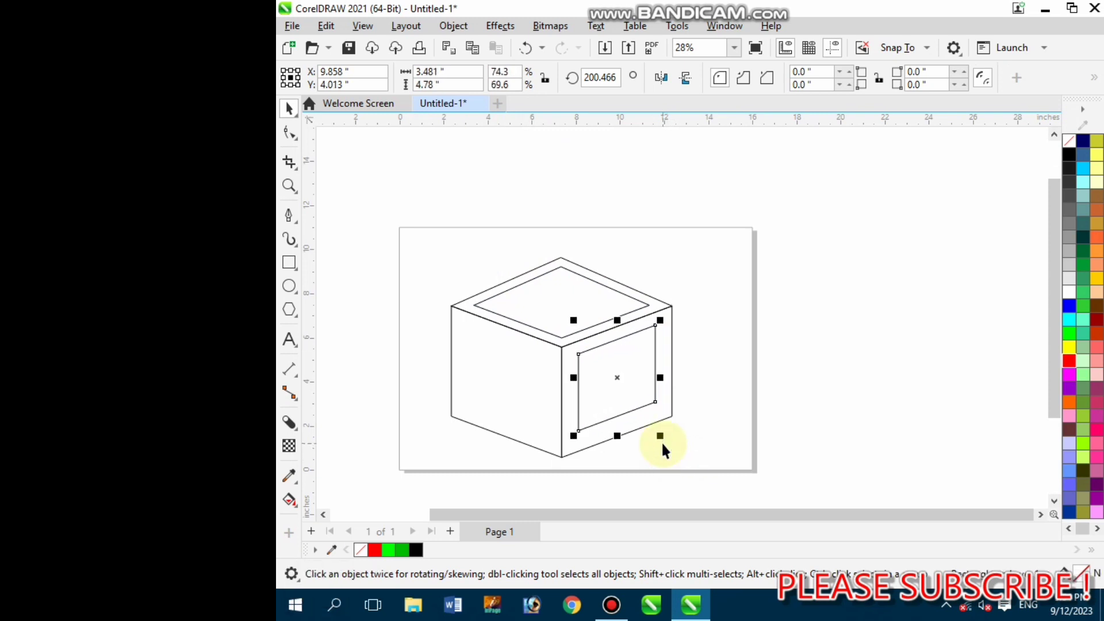
key(Up)
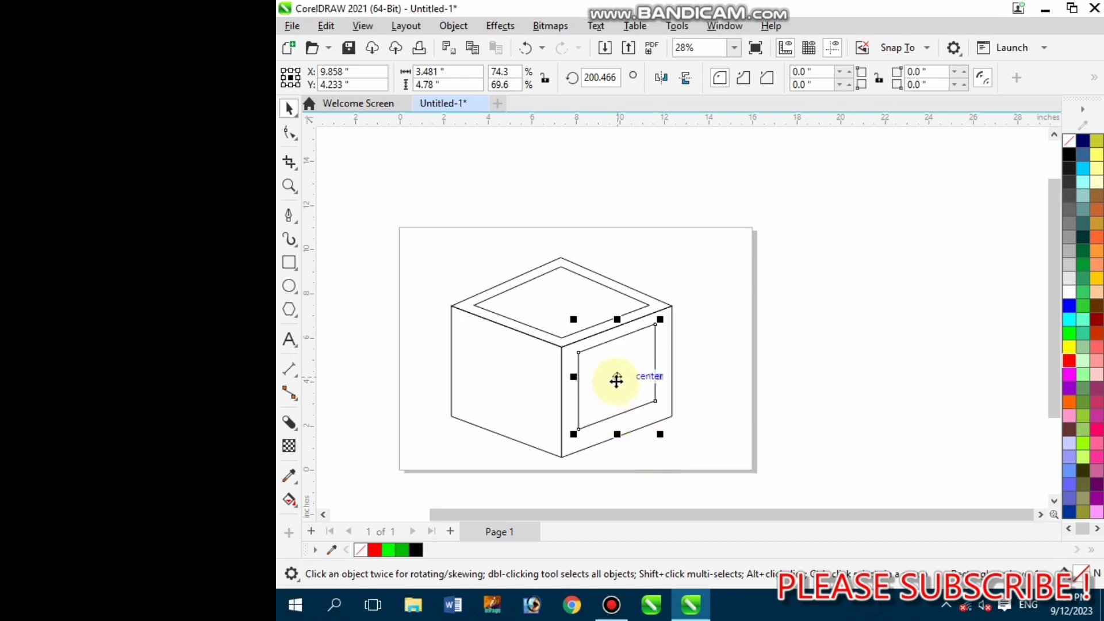
- Copy the right face's inner panel onto the left face, mirrored horizontally and centred horizontally on that face
drag(616, 381, 494, 377)
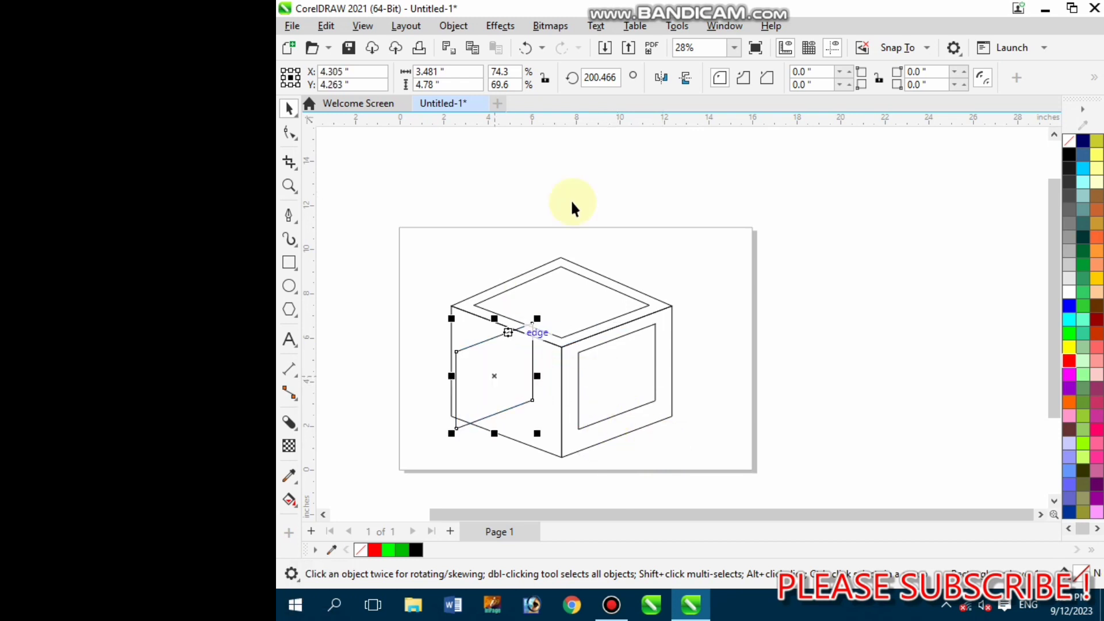
click(662, 78)
scroll(514, 351, up, 1)
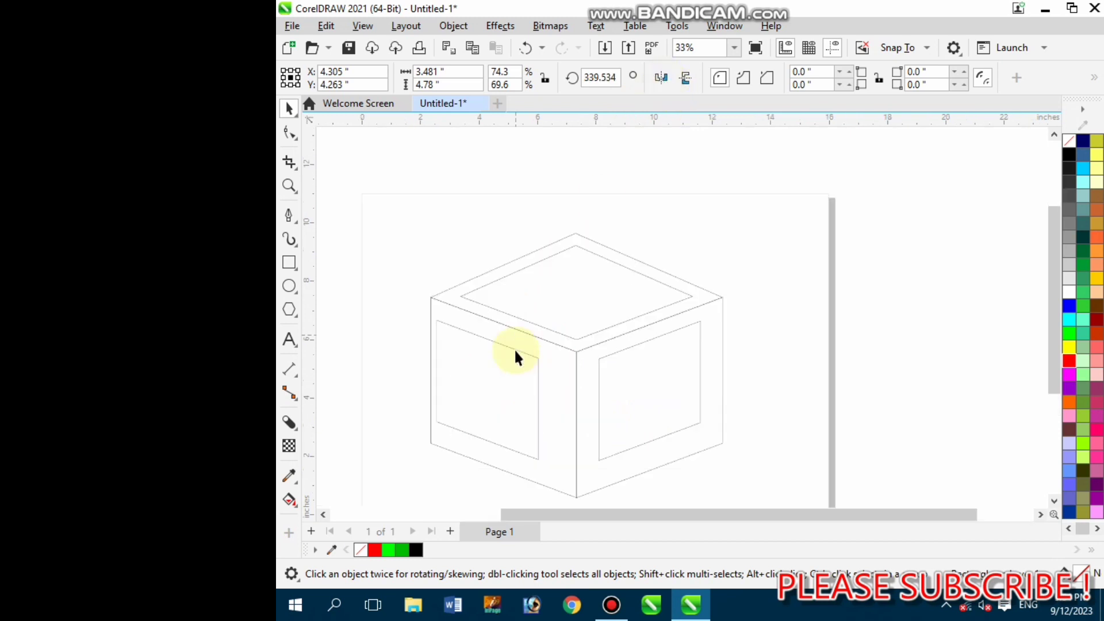
shift+click(564, 401)
key(c)
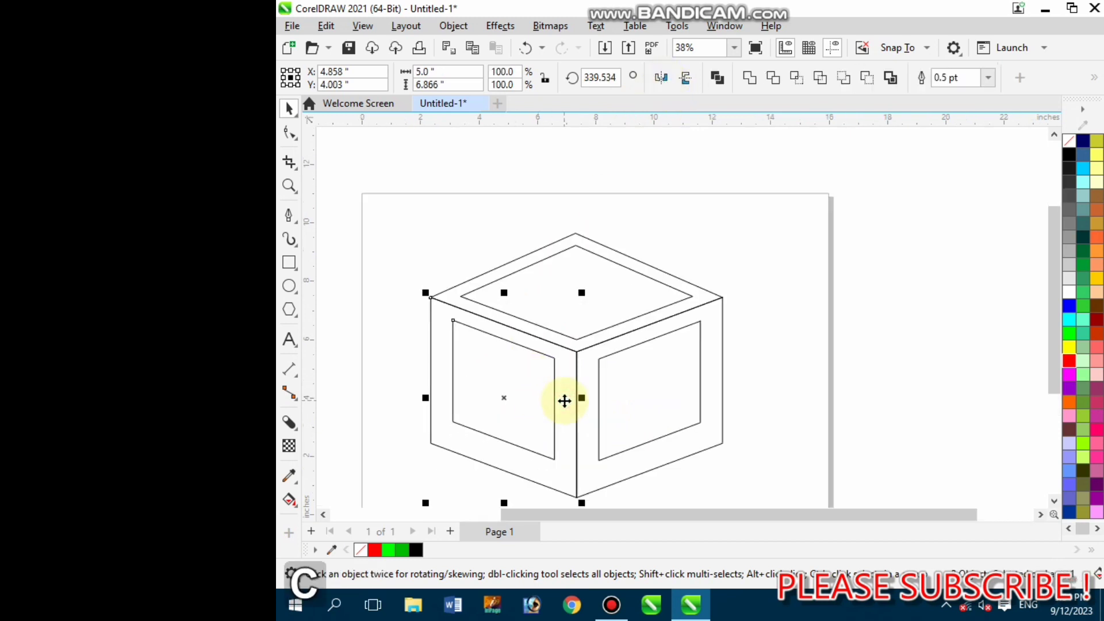
click(393, 351)
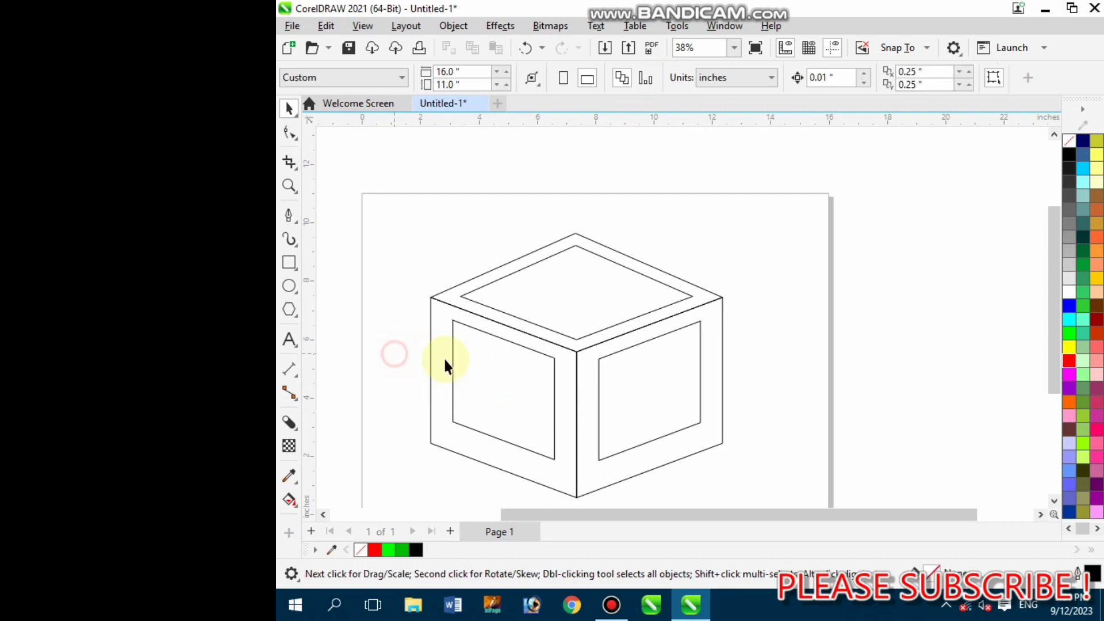
scroll(510, 329, down, 2)
scroll(535, 443, up, 4)
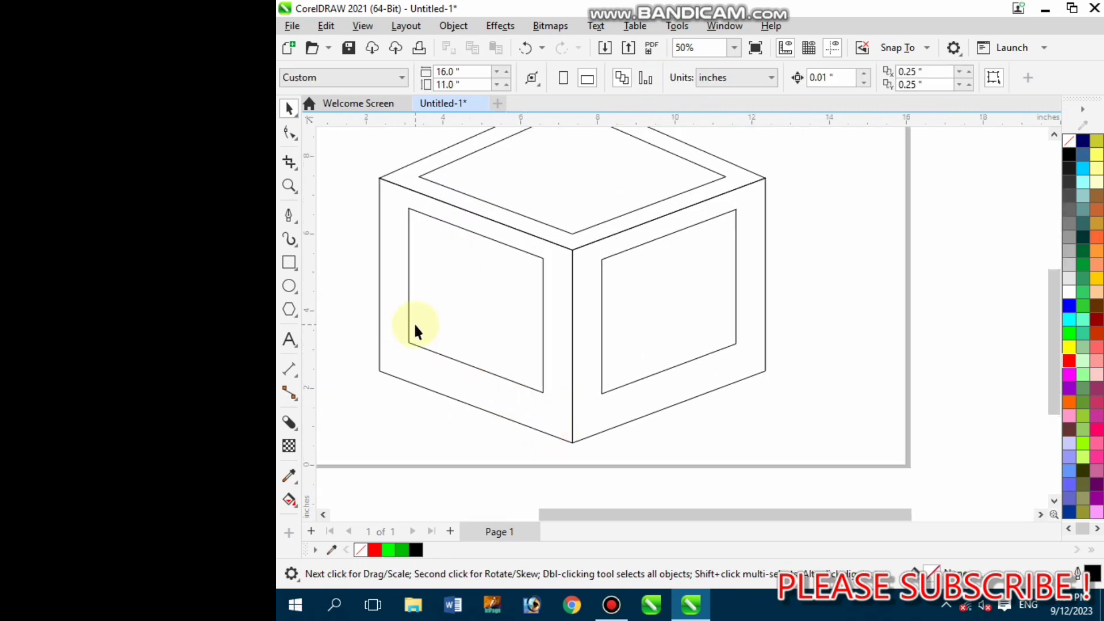
- Add the letter Z as text beside the cube and enlarge it to about 1.85 × 2.35 inches
scroll(413, 322, down, 1)
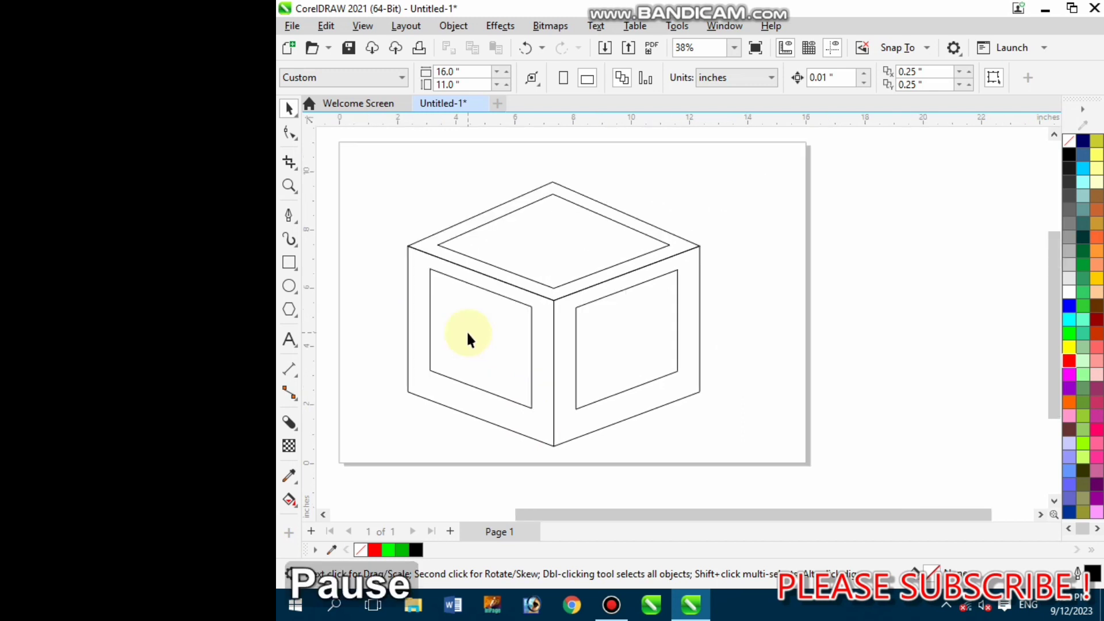
click(286, 342)
click(746, 297)
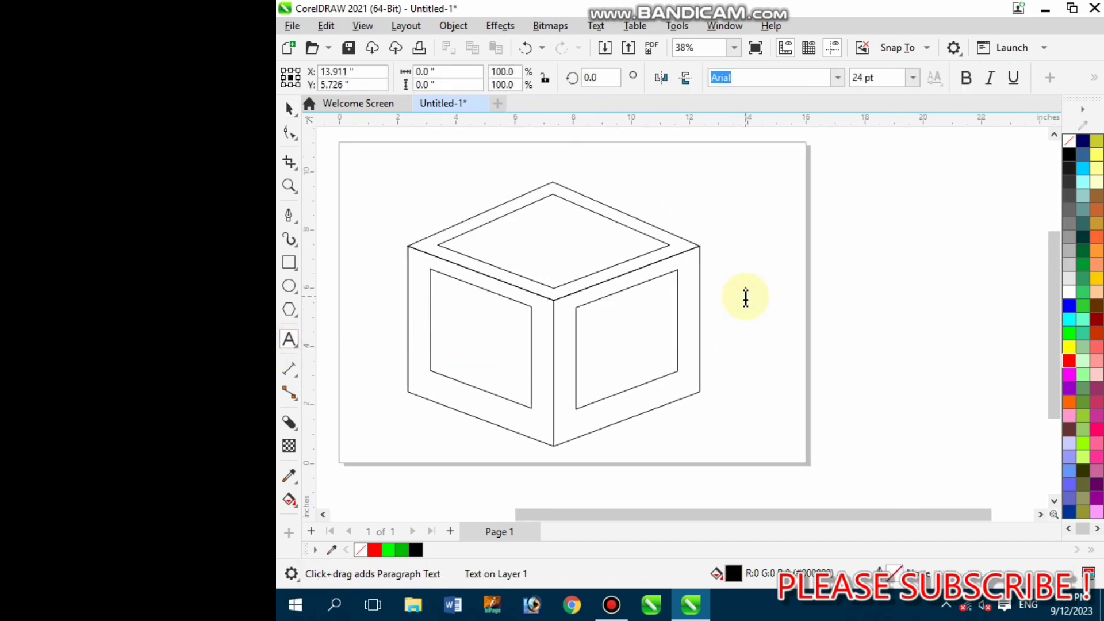
text(Z)
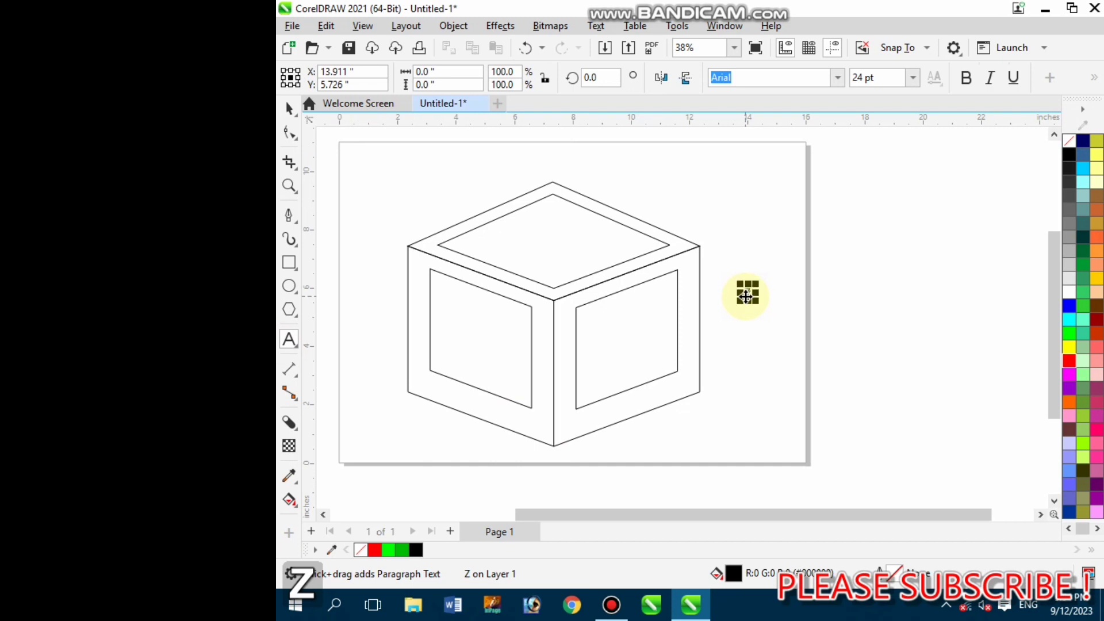
click(289, 108)
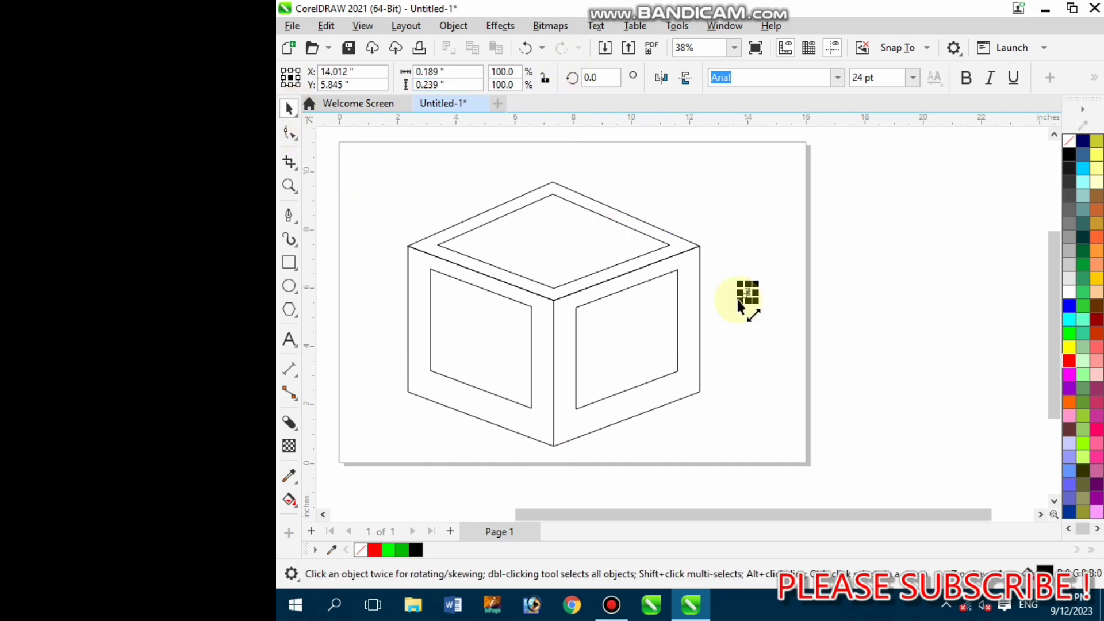
drag(757, 309, 813, 360)
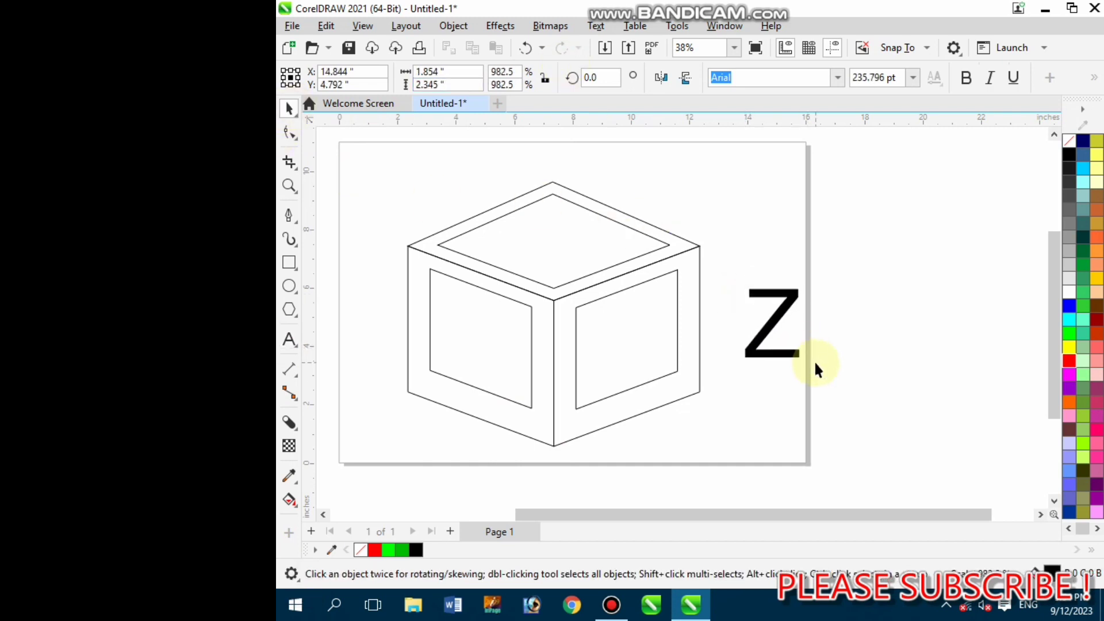
- Set the letter Z's font to Arial (Regular, Normal)
click(838, 81)
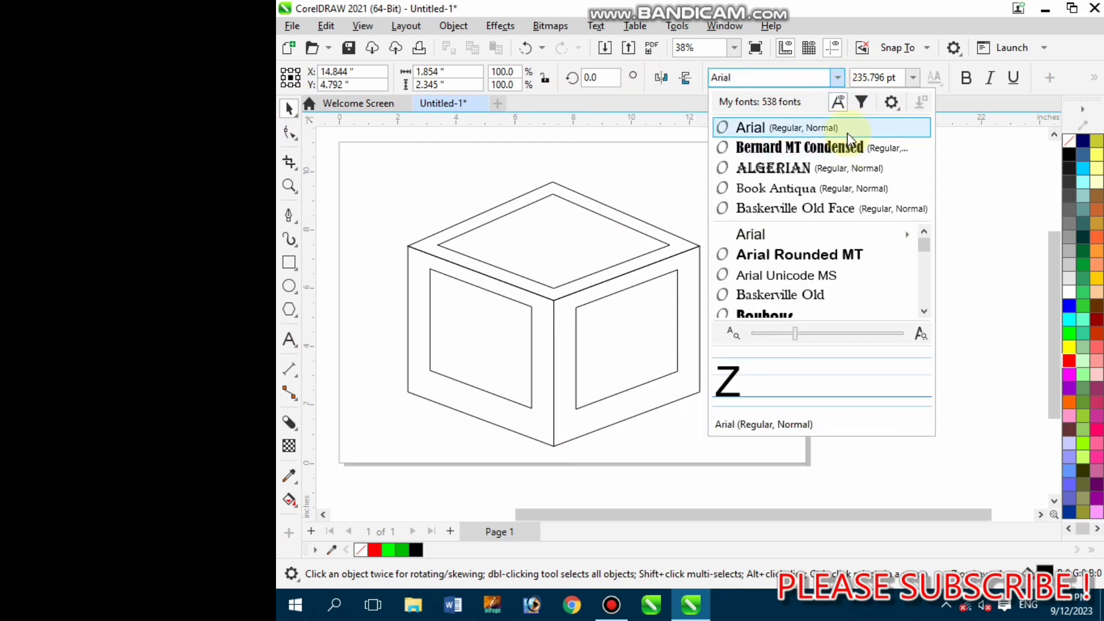
mouse_move(891, 242)
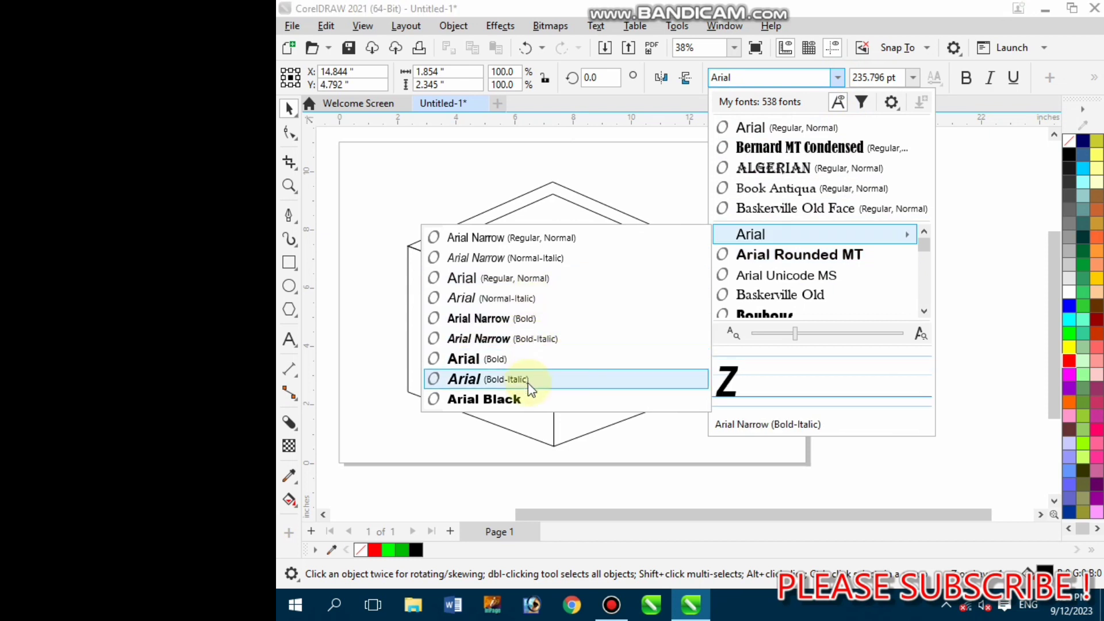
click(509, 282)
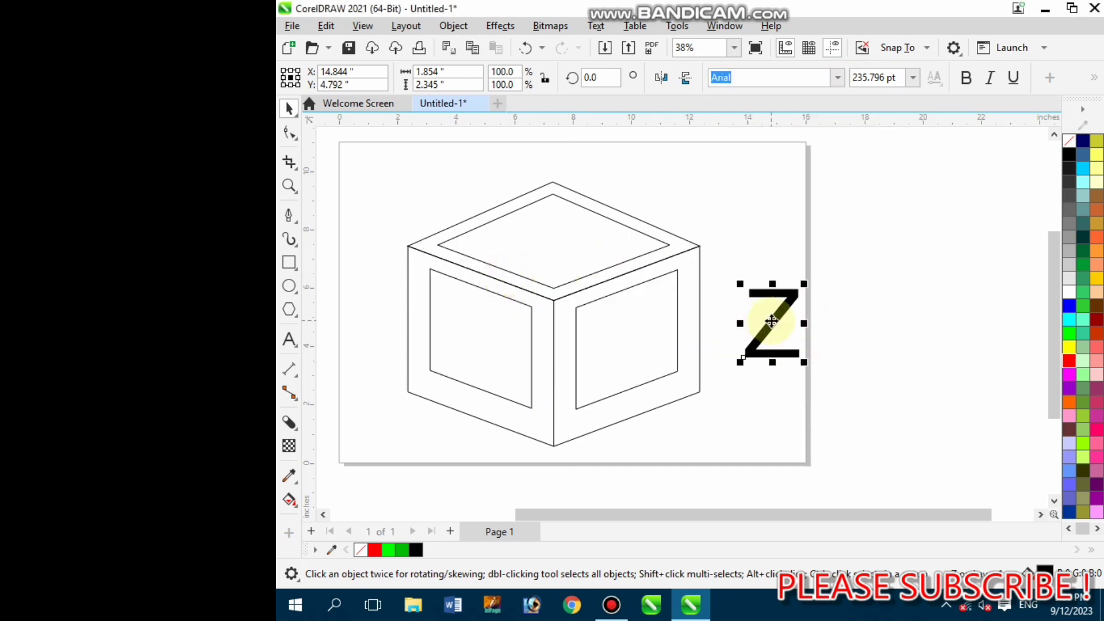
- Make two copies of the Z, one above the original and one over the left face's panel, and add perspective to the latter
drag(771, 319, 487, 340)
scroll(468, 308, up, 1)
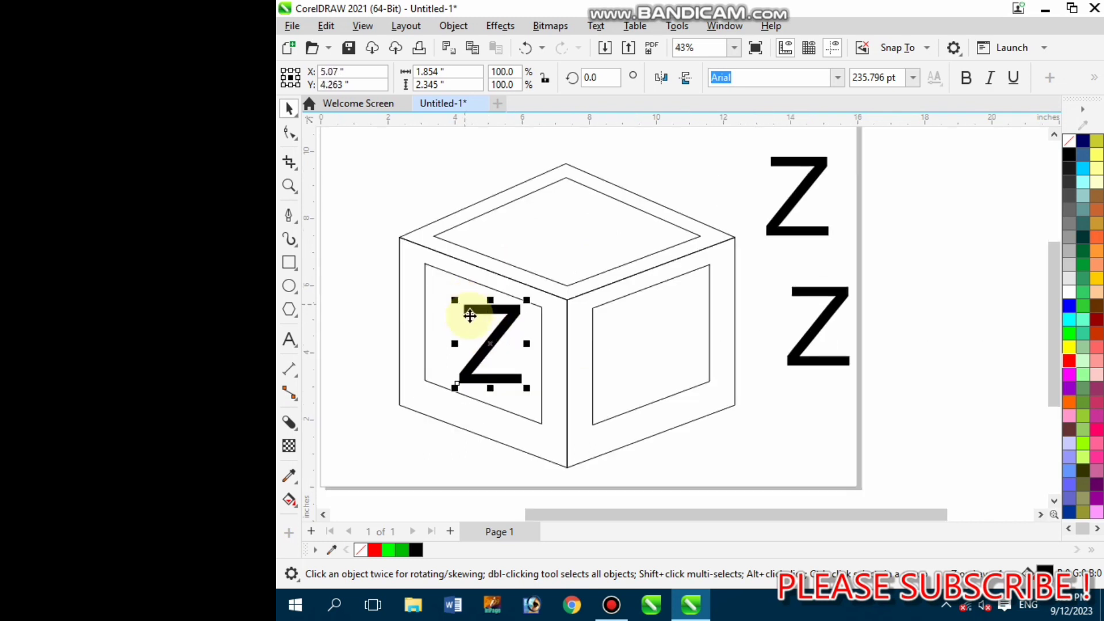
click(440, 23)
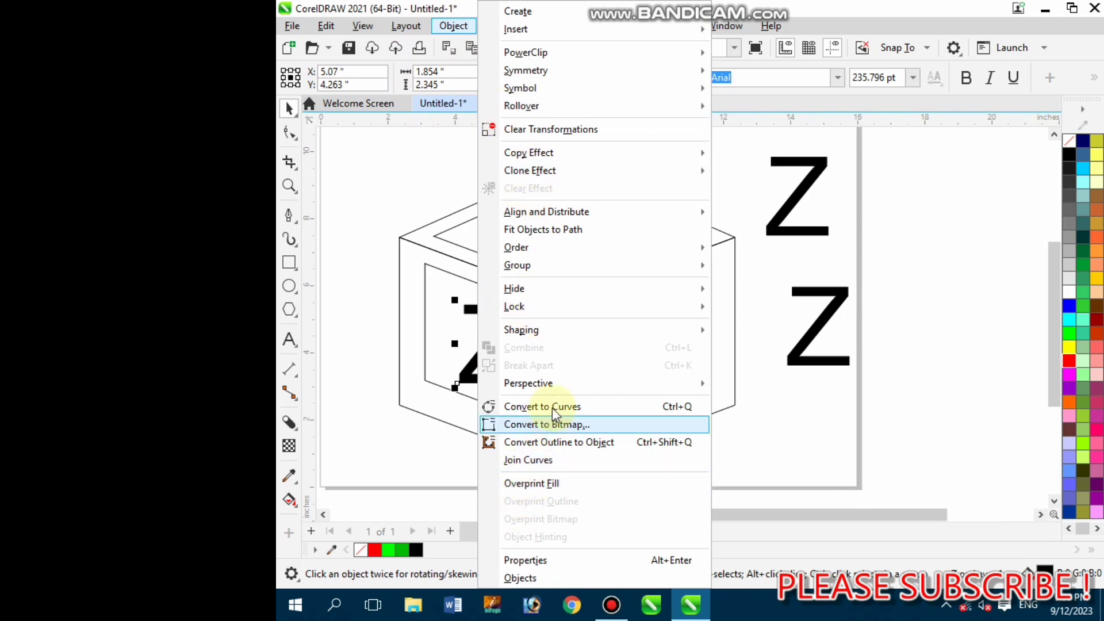
mouse_move(558, 395)
click(753, 385)
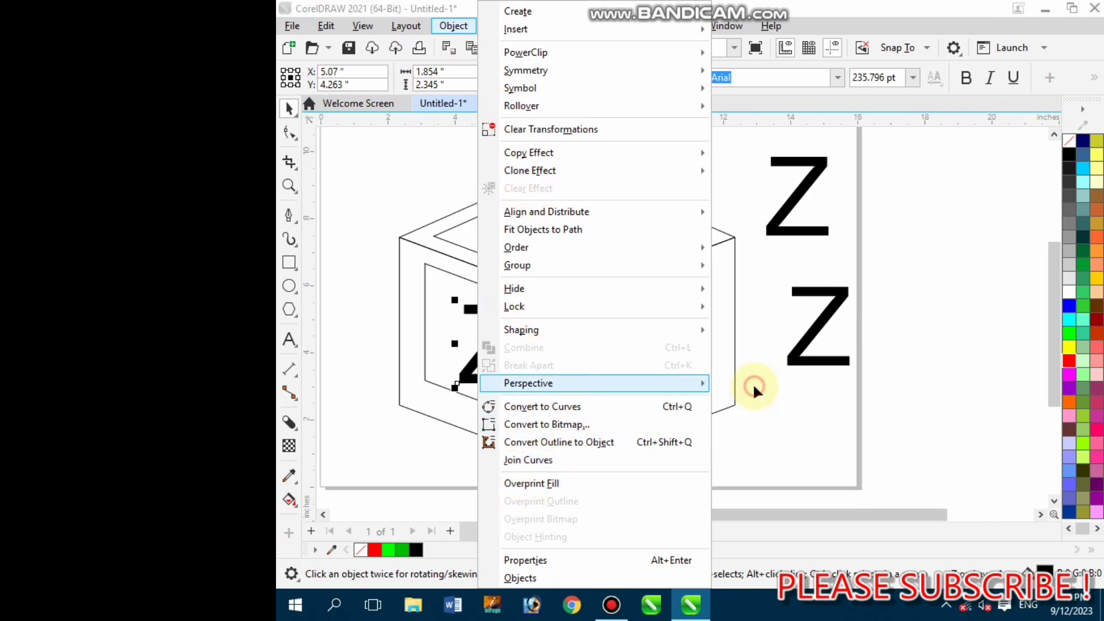
scroll(432, 306, up, 1)
scroll(433, 311, up, 1)
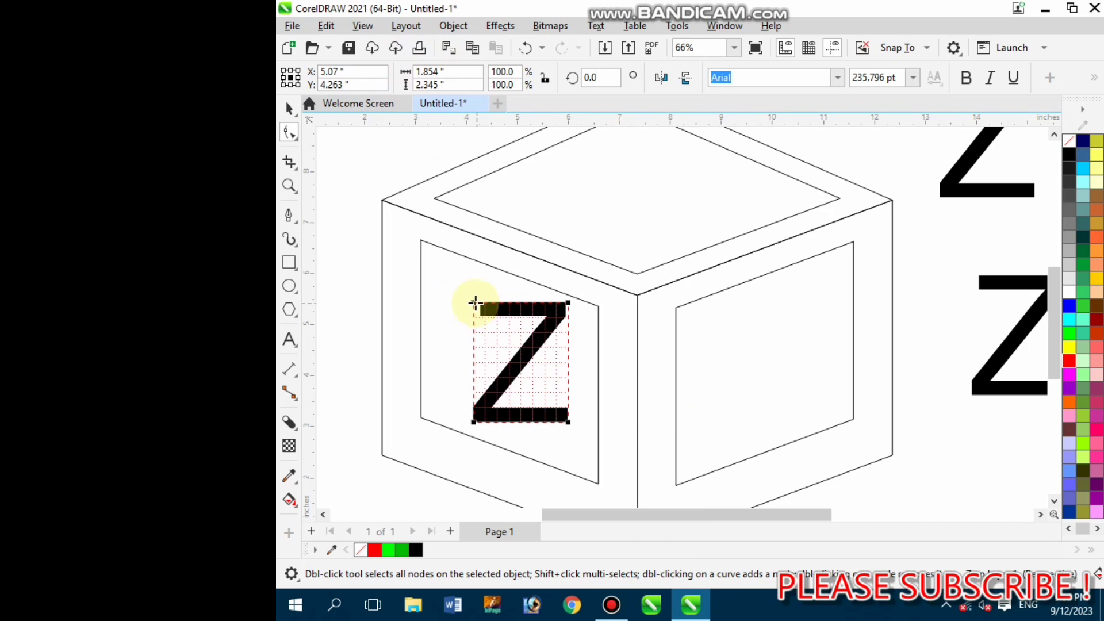
- Fit the four perspective corners of the left Z to the corners of the left face's inner panel
drag(473, 302, 421, 240)
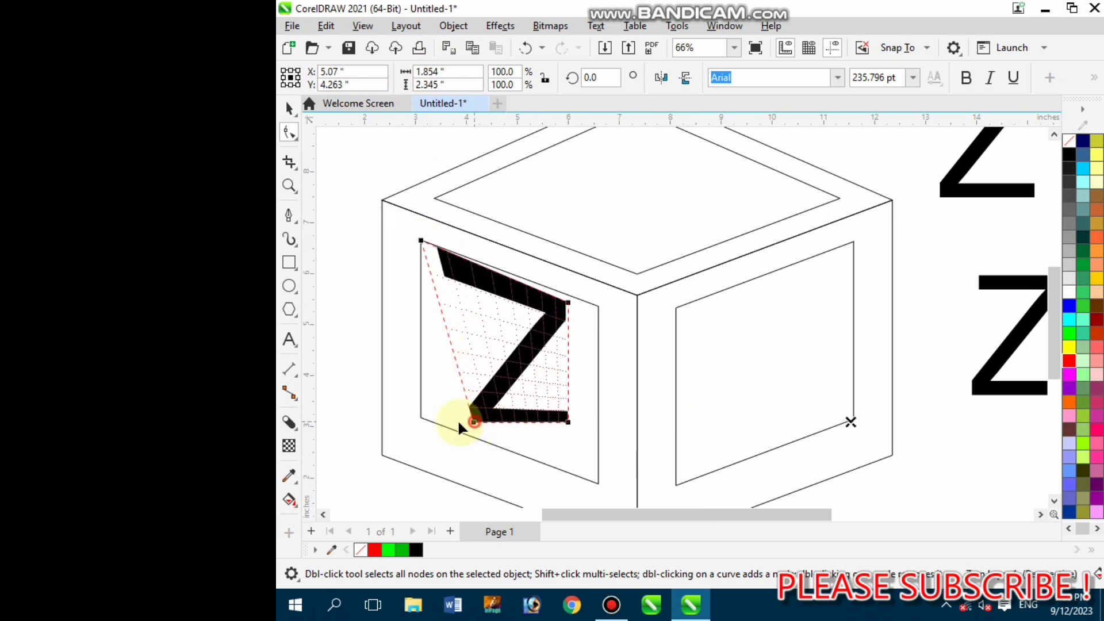
drag(459, 425, 421, 418)
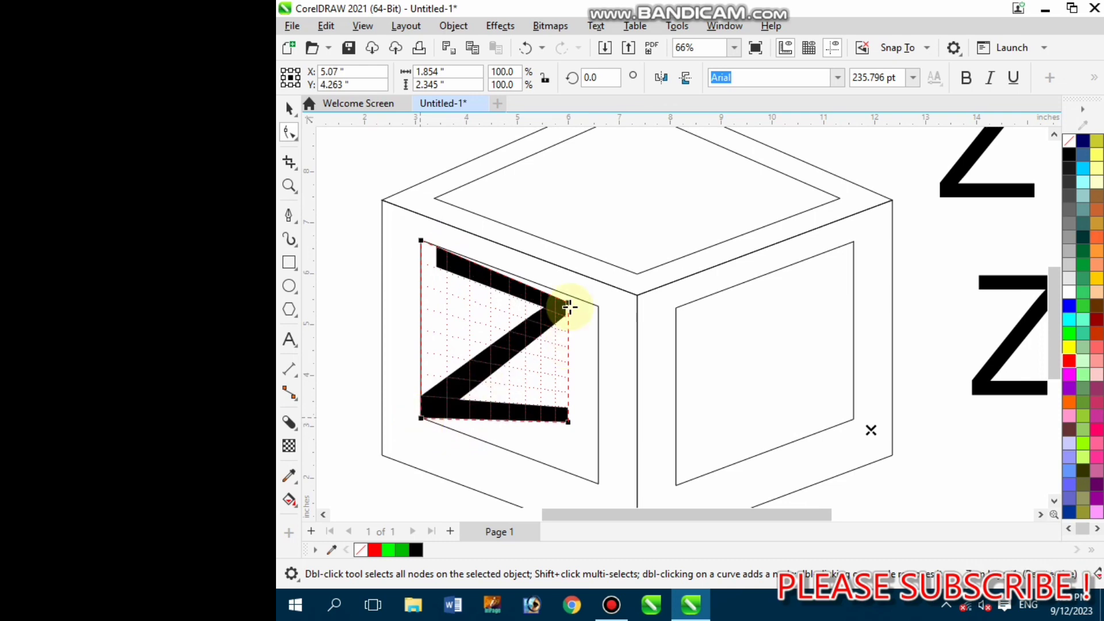
drag(568, 302, 598, 307)
scroll(551, 397, down, 2)
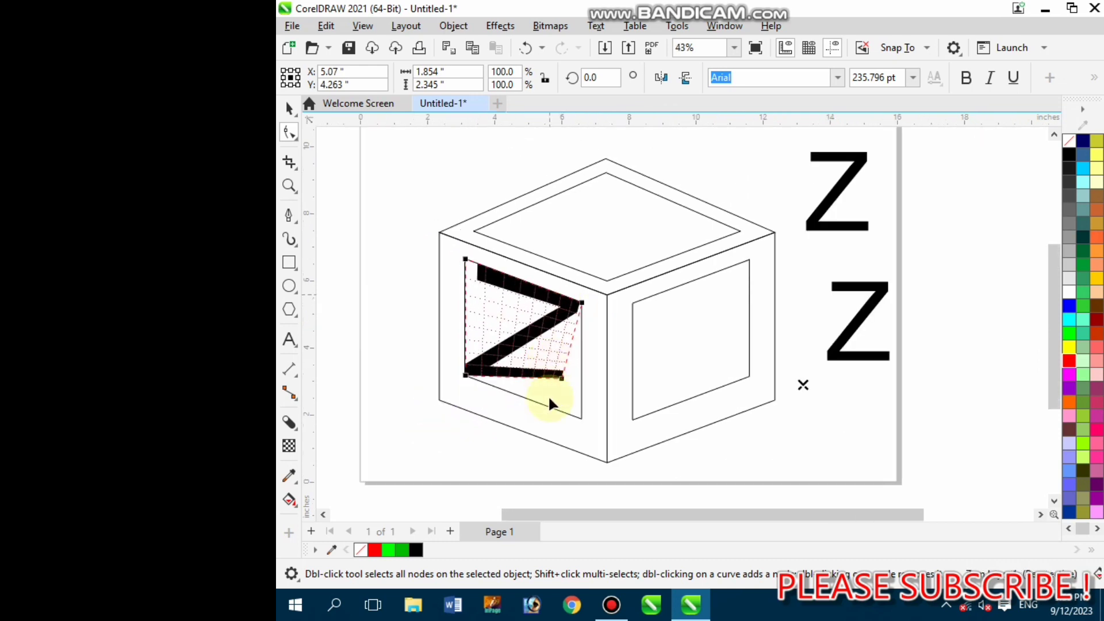
scroll(561, 386, up, 1)
drag(573, 406, 595, 425)
scroll(595, 425, down, 3)
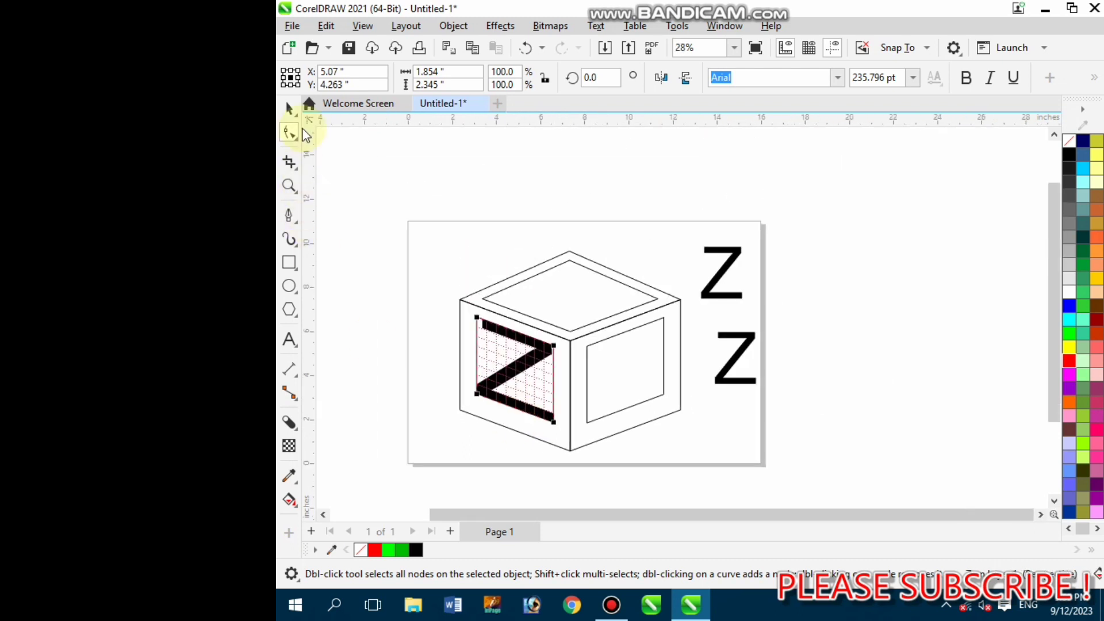
- Delete the inner panel outline behind the Z on the left face
click(289, 108)
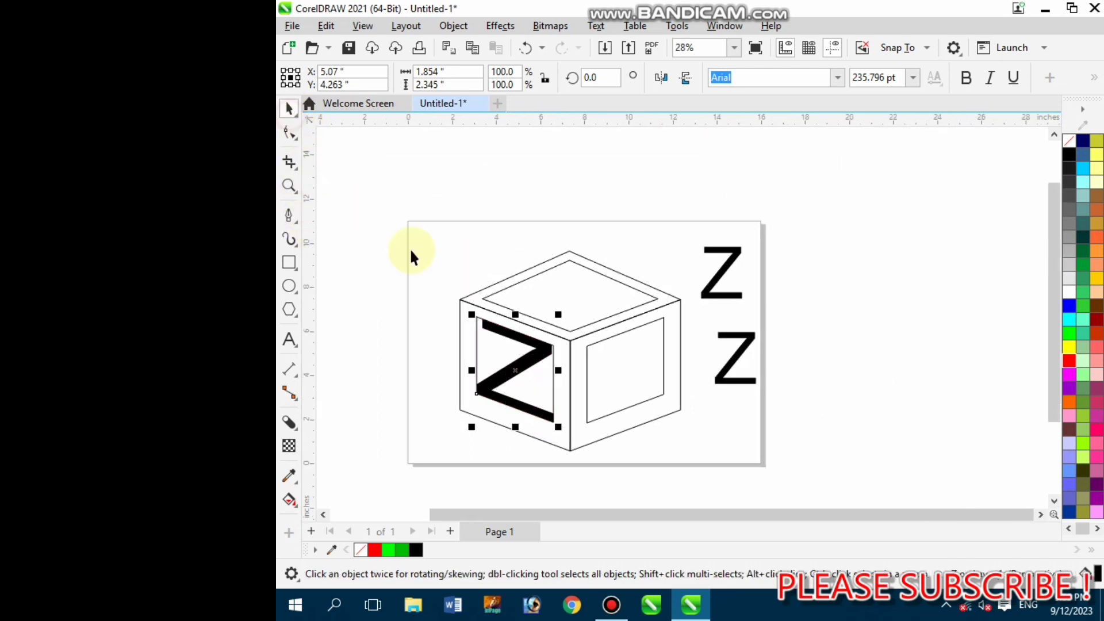
click(418, 368)
click(533, 384)
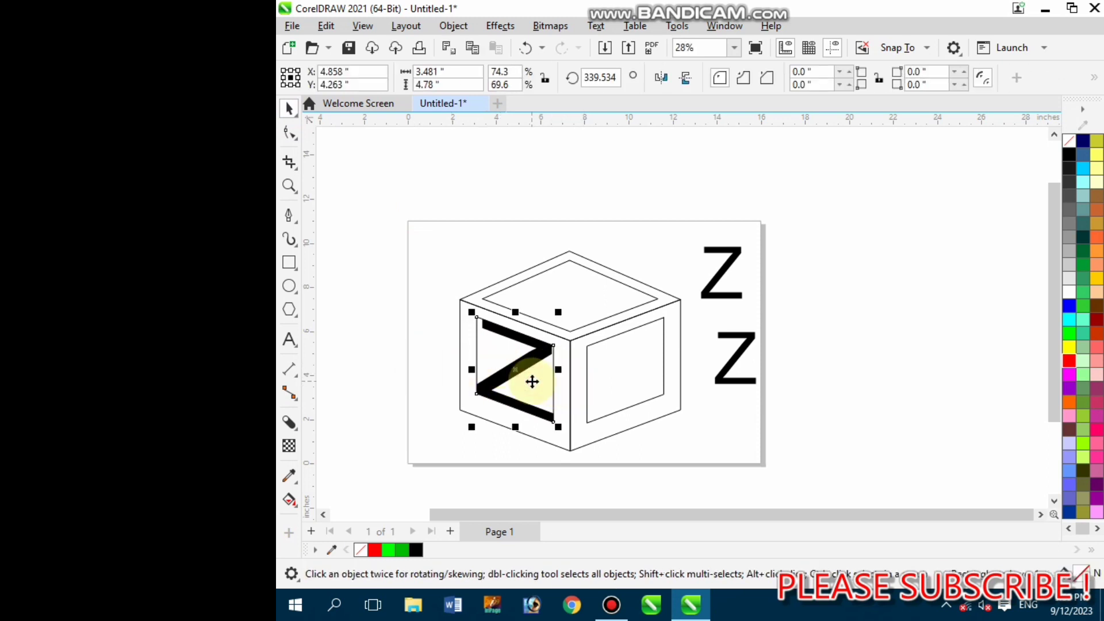
key(Delete)
- Move the lower spare Z onto the right face's inner panel and add perspective to it
click(727, 364)
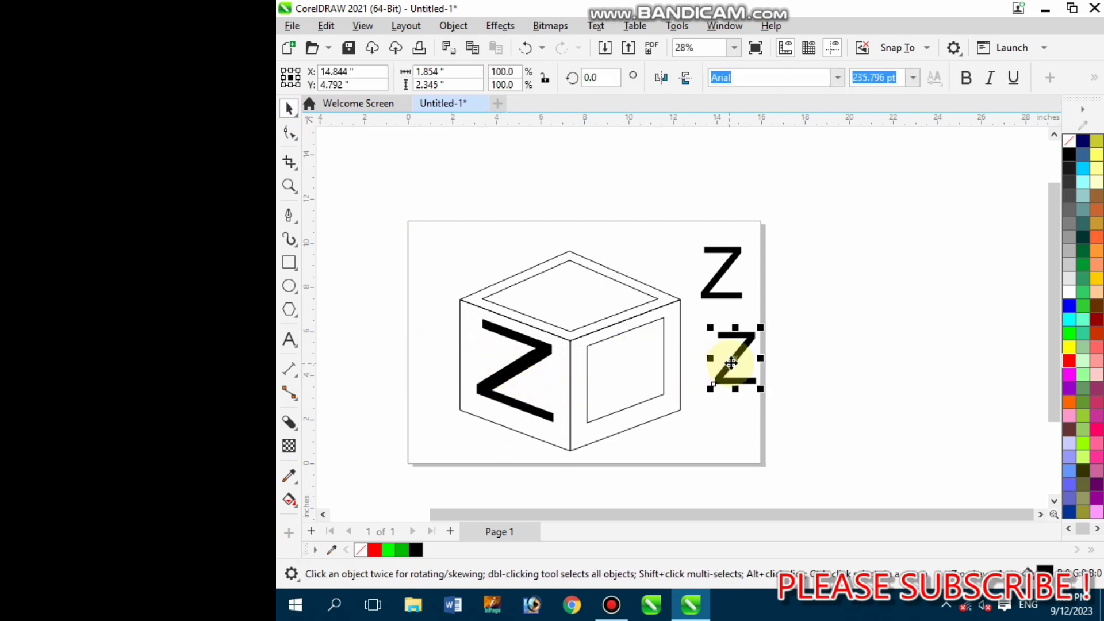
drag(731, 363, 622, 374)
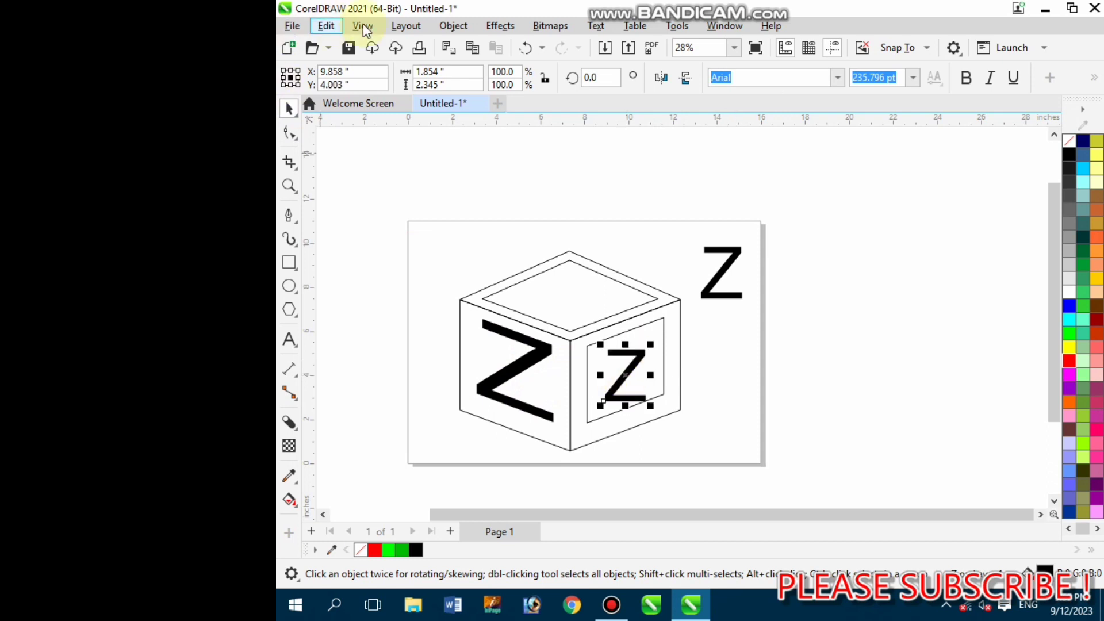
click(453, 25)
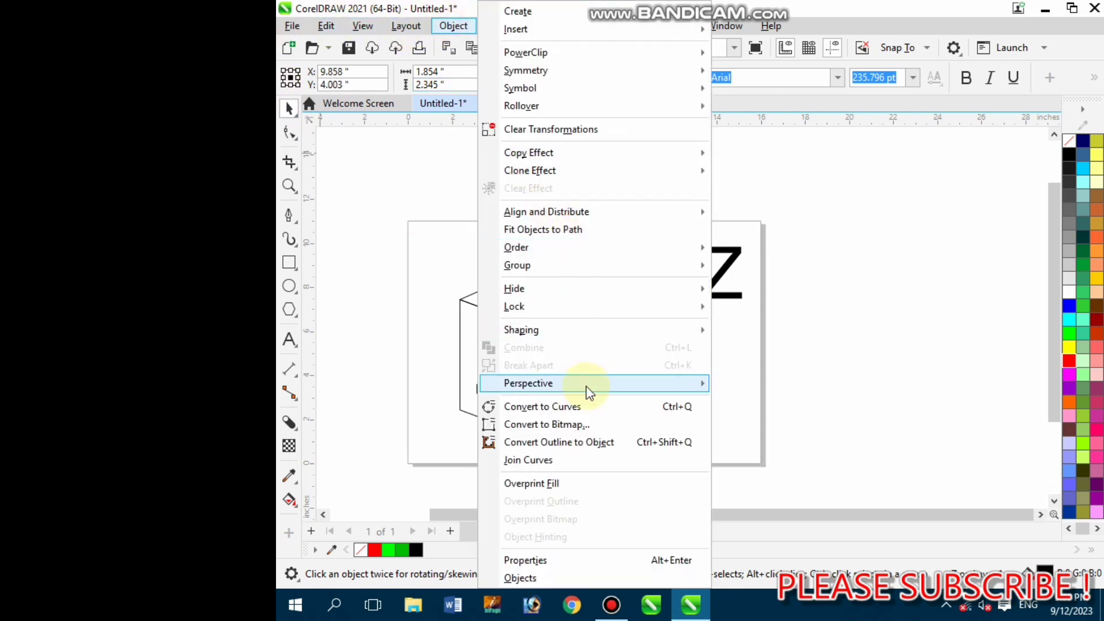
mouse_move(586, 385)
click(721, 386)
scroll(613, 349, up, 3)
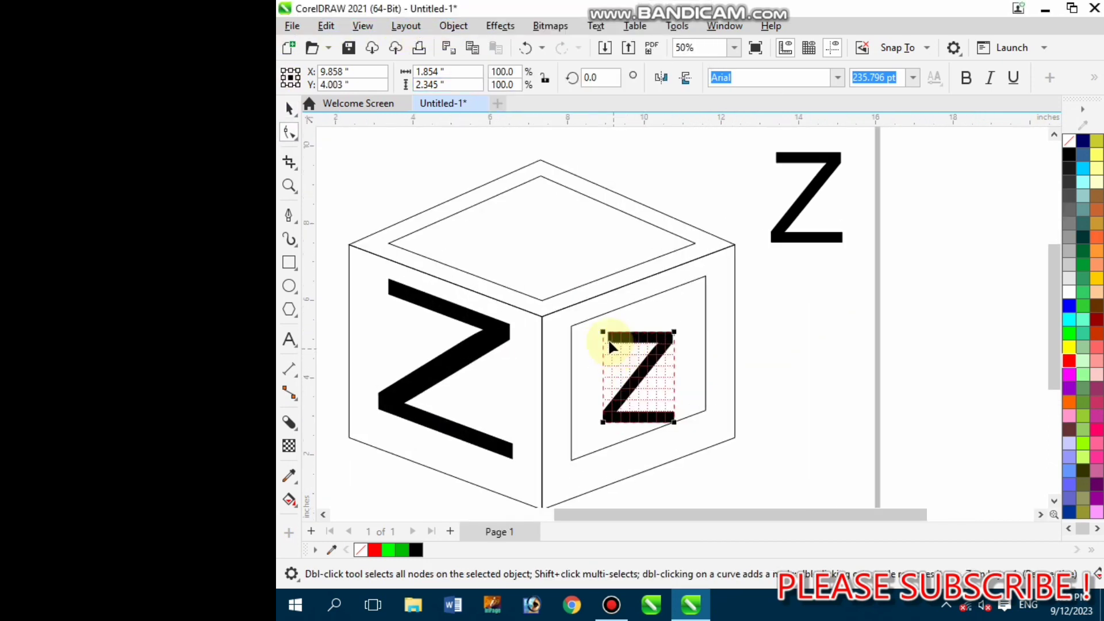
- Fit the four perspective corners of the right Z to the corners of the right face's inner panel
drag(599, 326, 557, 319)
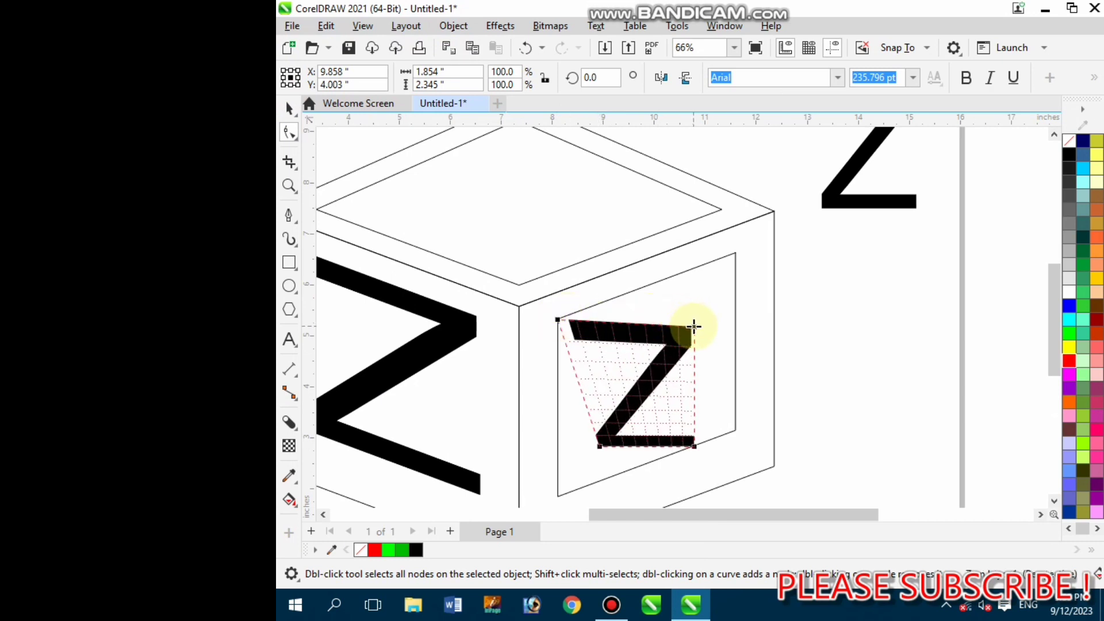
drag(695, 327, 736, 254)
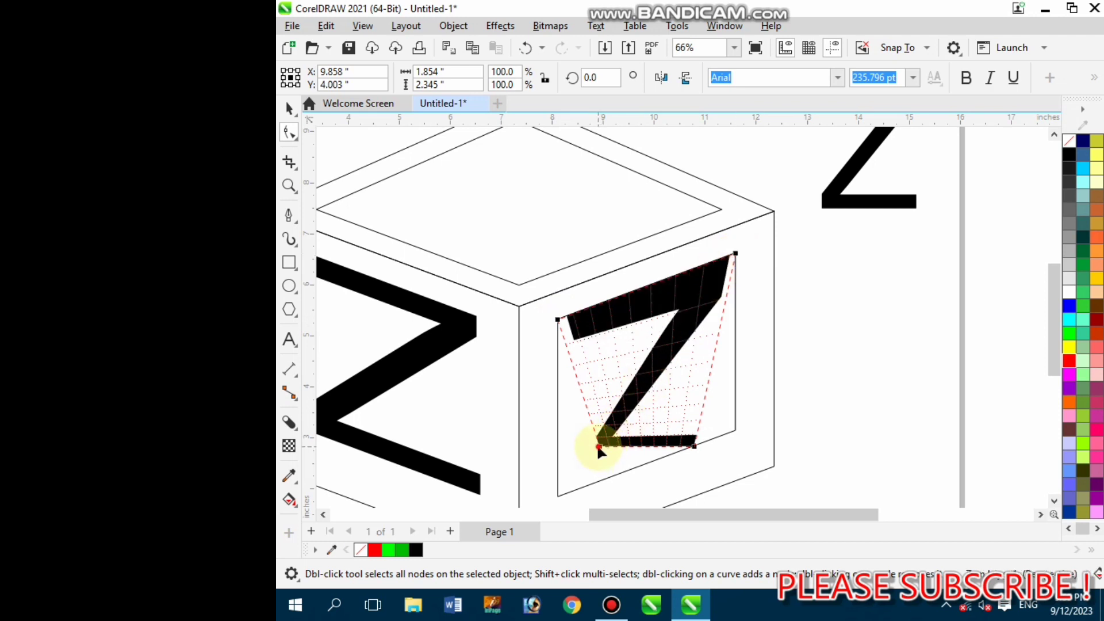
drag(598, 448, 558, 496)
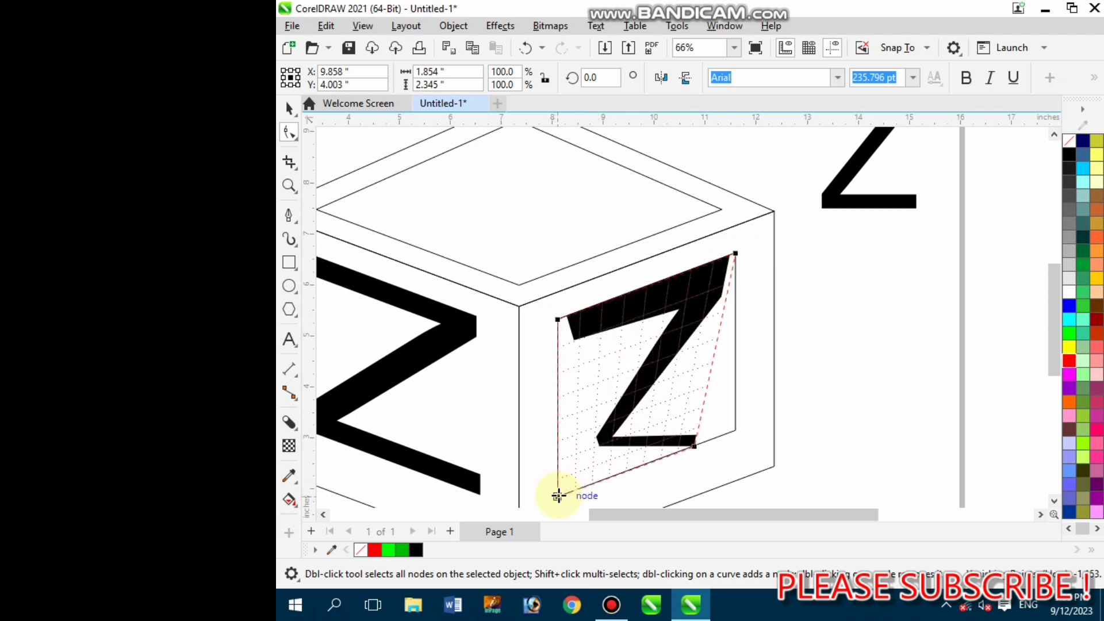
drag(711, 440, 729, 426)
scroll(730, 428, down, 1)
scroll(657, 425, down, 1)
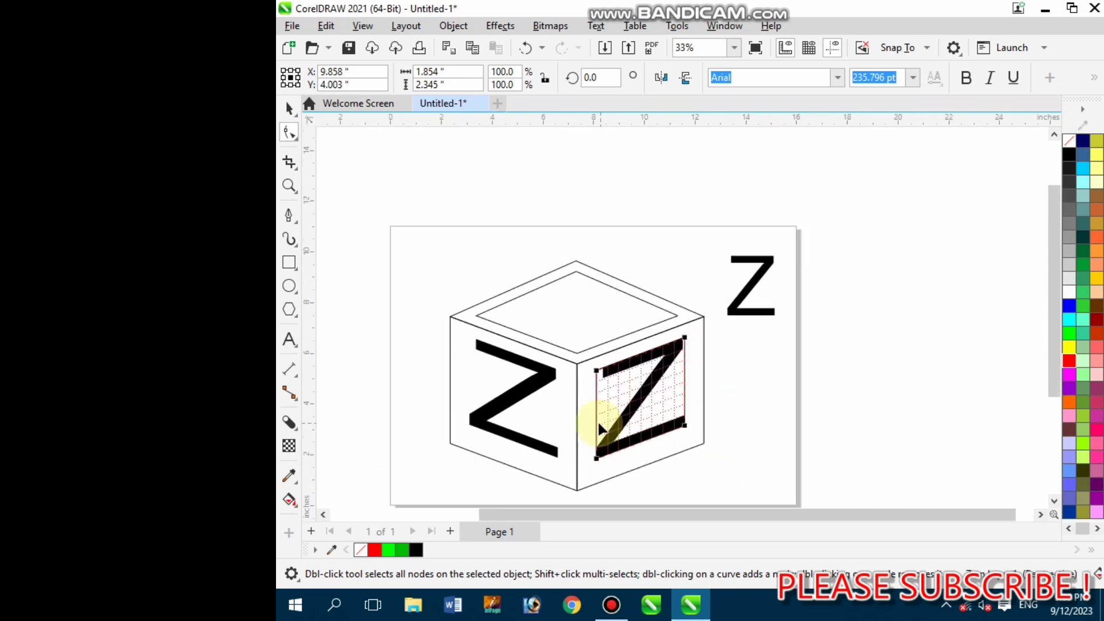
- Delete the inner panel outline behind the Z on the right face
click(289, 108)
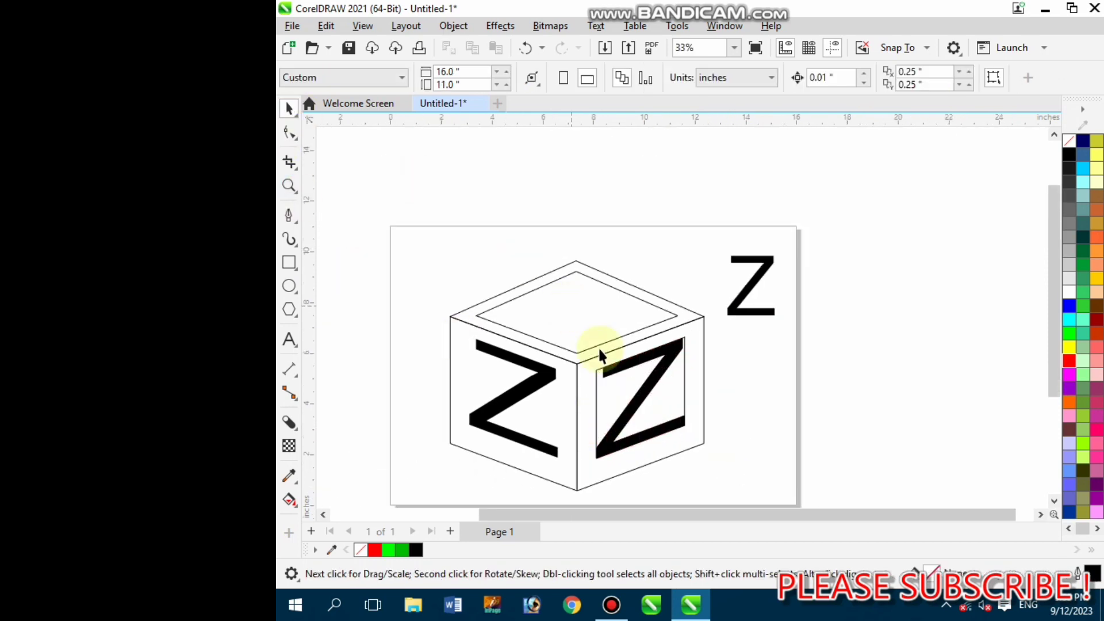
click(603, 387)
key(Delete)
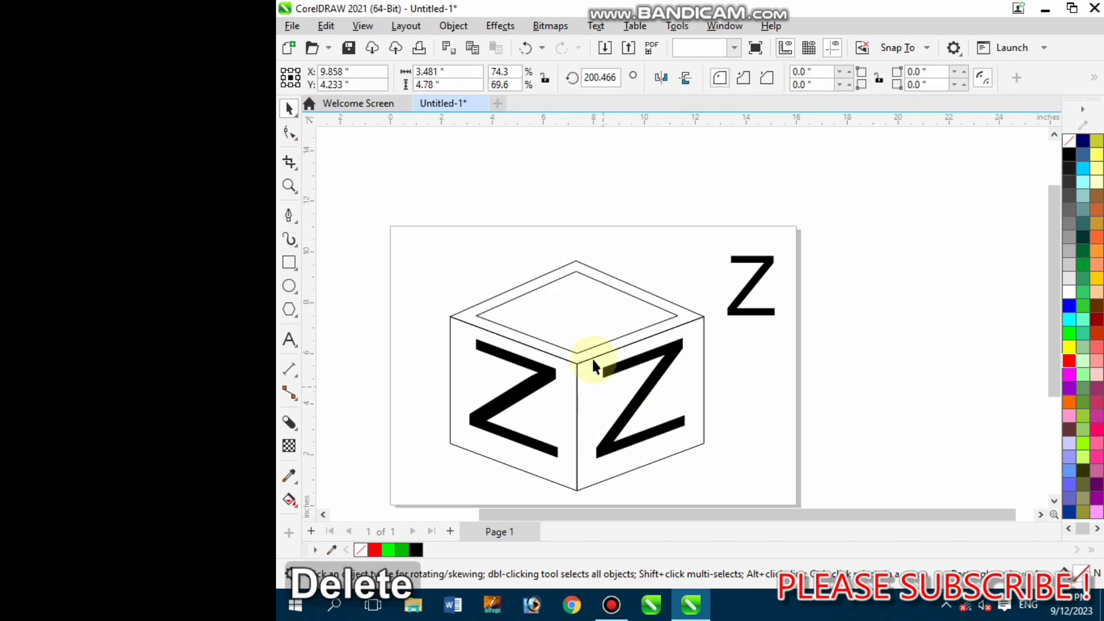
- Move the remaining spare Z onto the cube's top face and add perspective to it
click(559, 305)
drag(736, 304, 582, 310)
scroll(524, 381, down, 1)
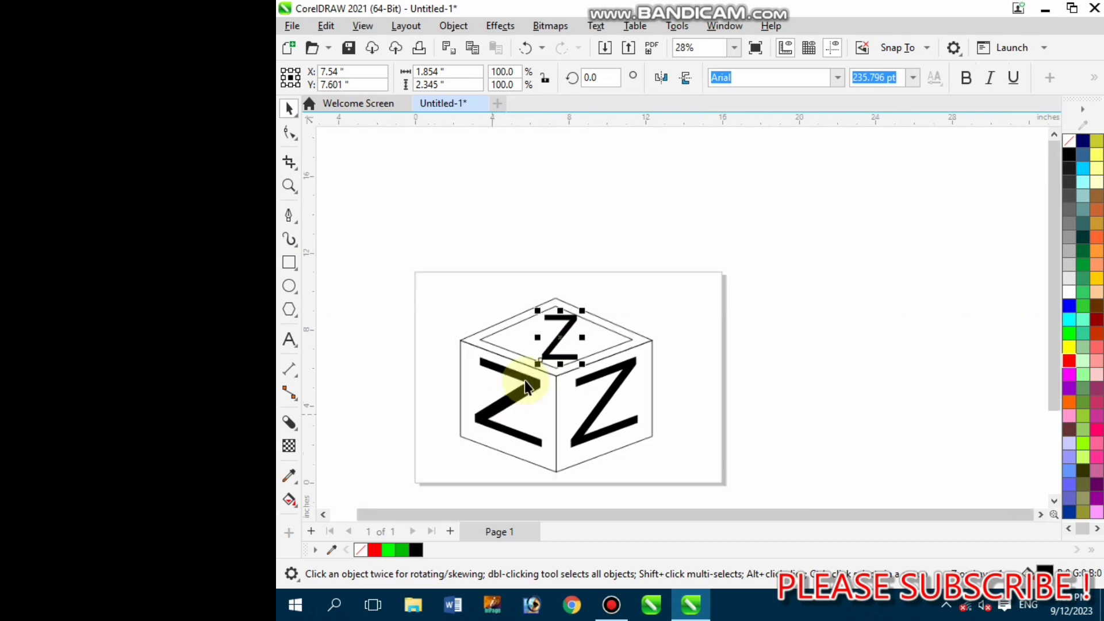
click(406, 26)
mouse_move(441, 29)
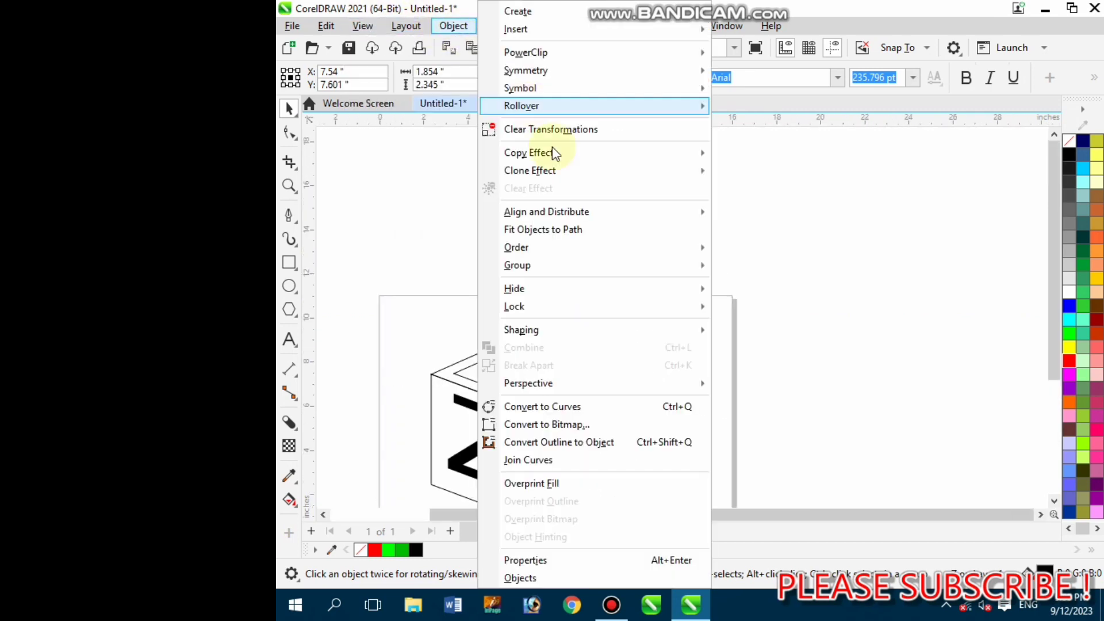
mouse_move(529, 386)
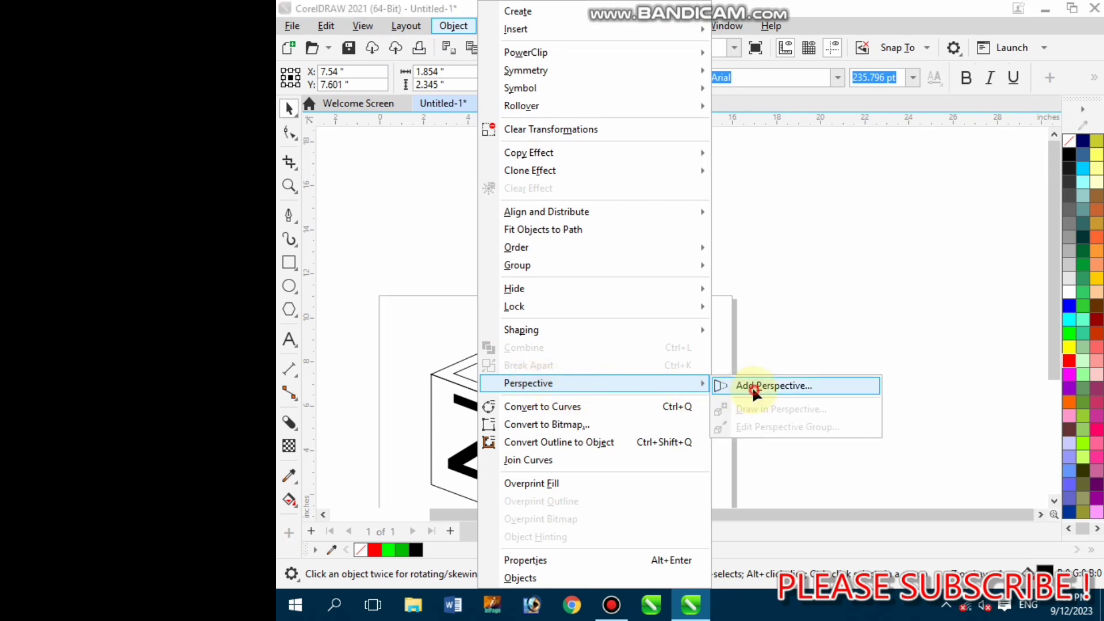
click(744, 387)
scroll(505, 367, up, 2)
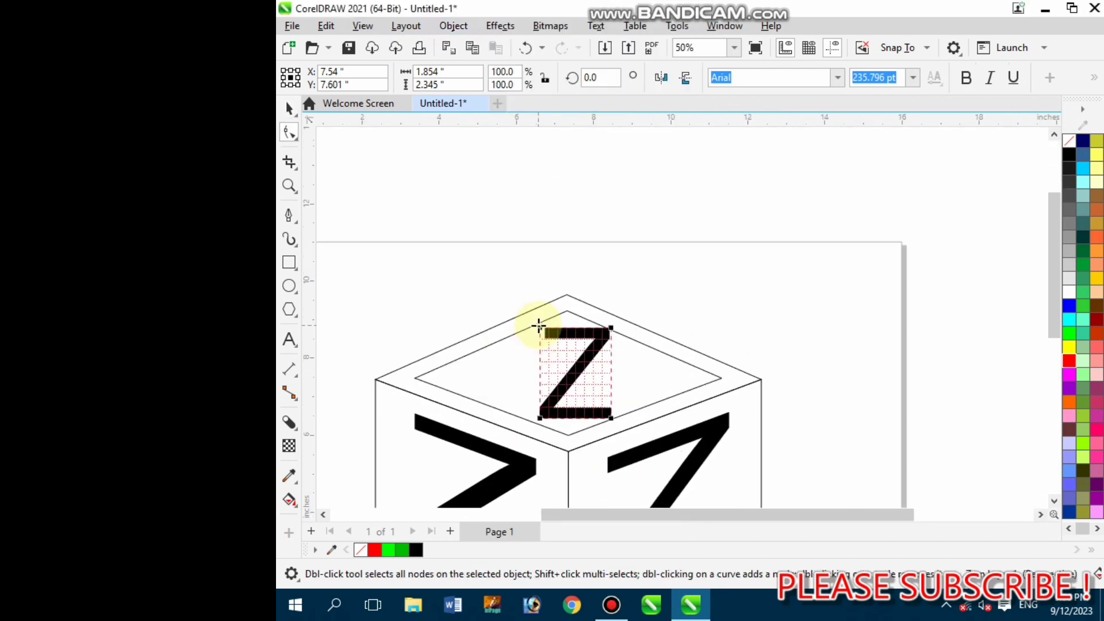
- Fit the four perspective corners of the top Z to the corners of the top face's inner panel
drag(529, 338, 415, 379)
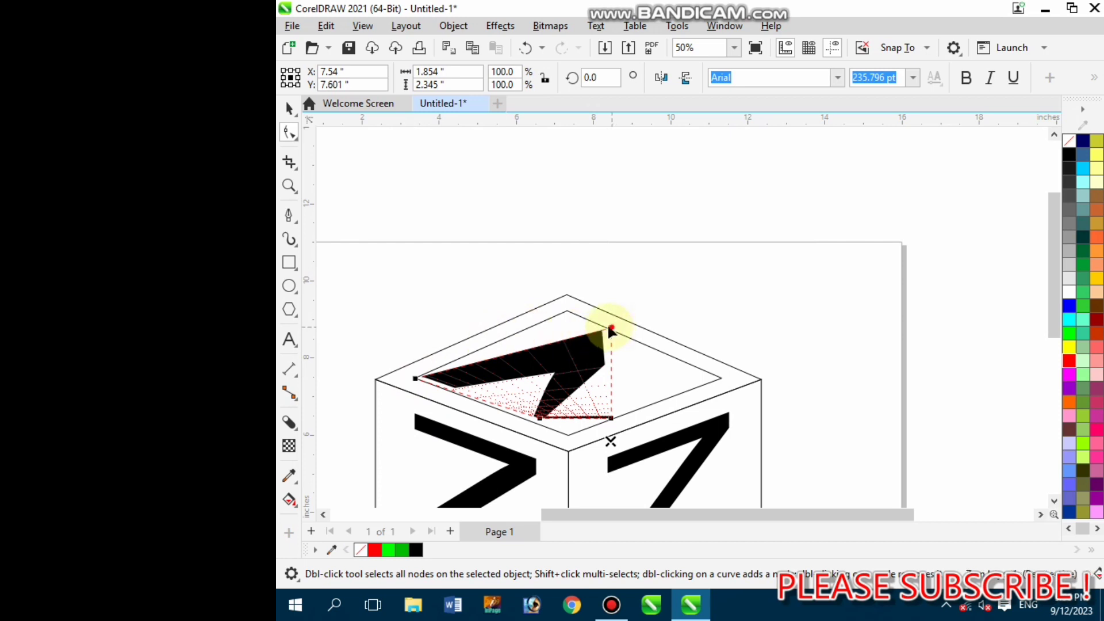
drag(610, 330, 567, 311)
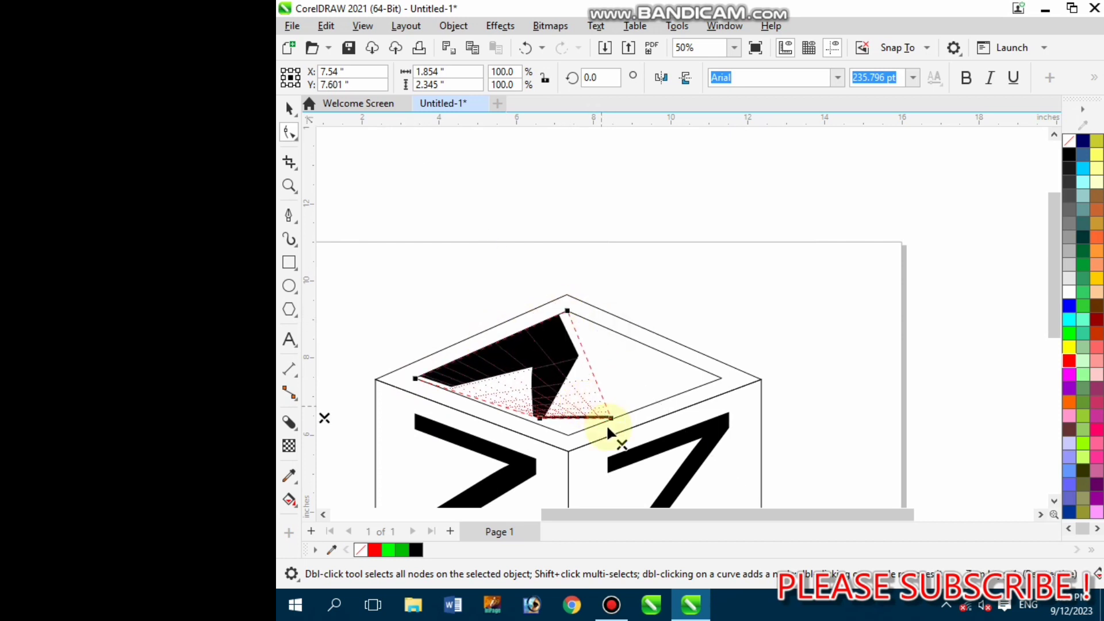
drag(611, 419, 722, 379)
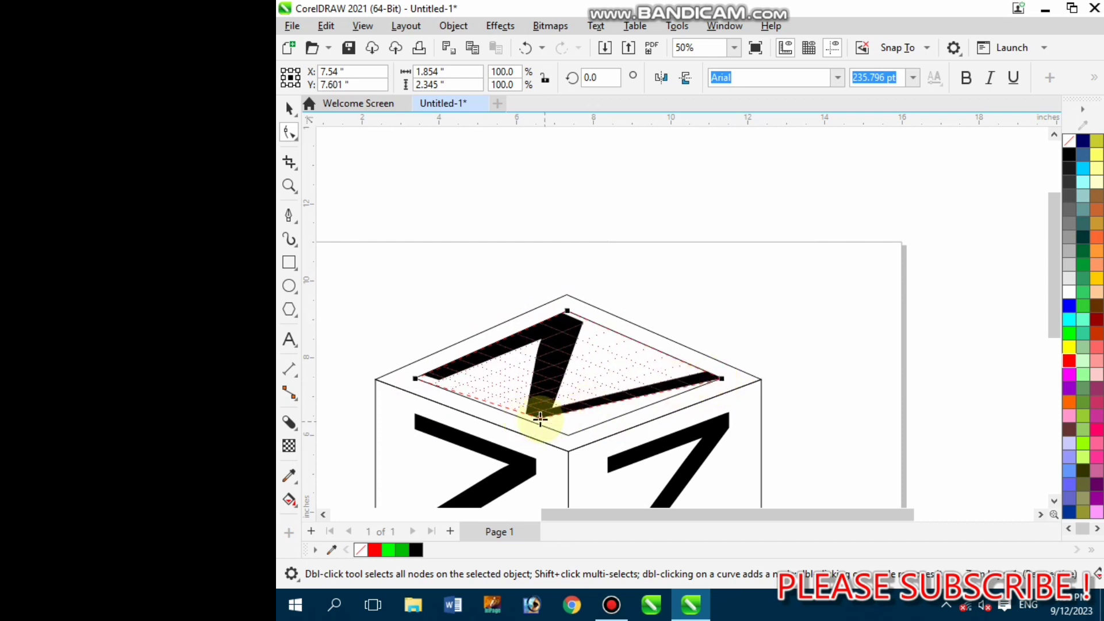
drag(541, 424, 568, 436)
scroll(538, 398, down, 2)
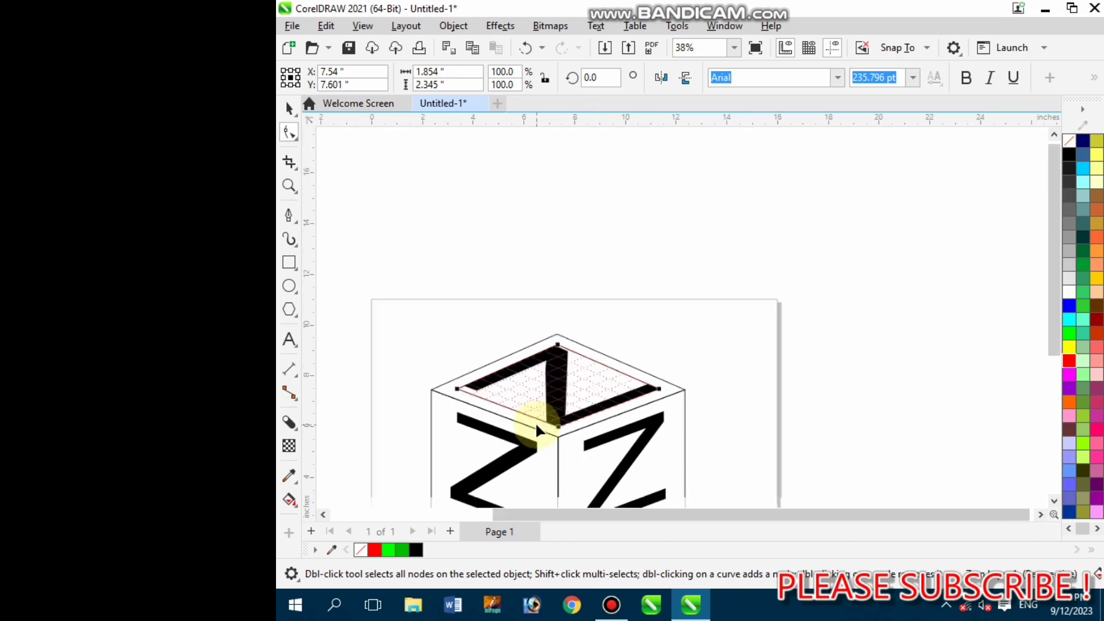
click(290, 108)
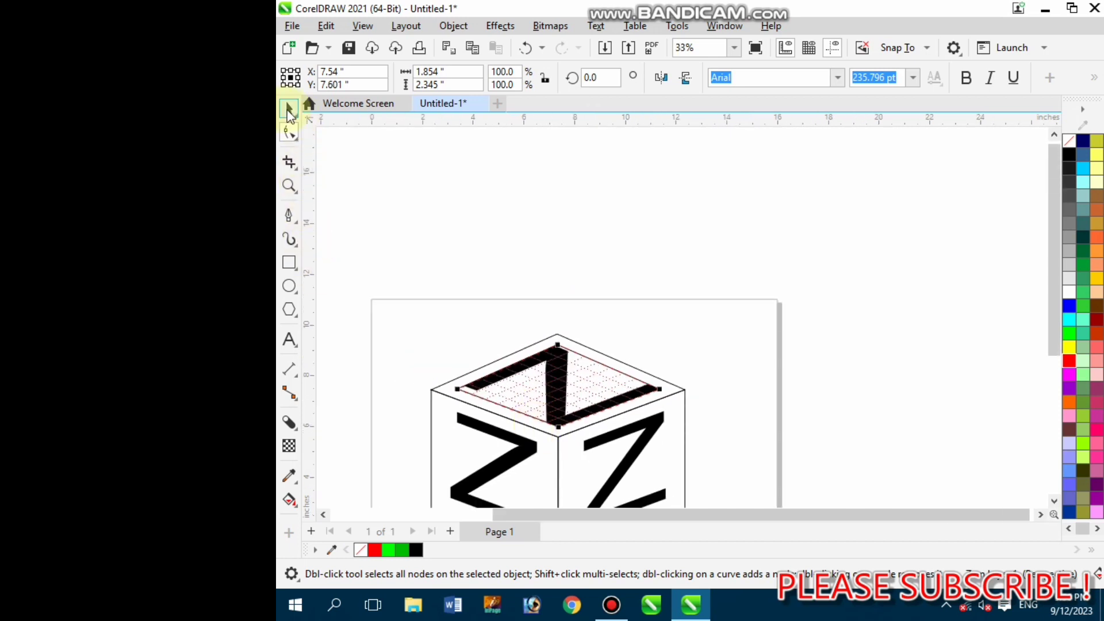
click(378, 214)
click(555, 422)
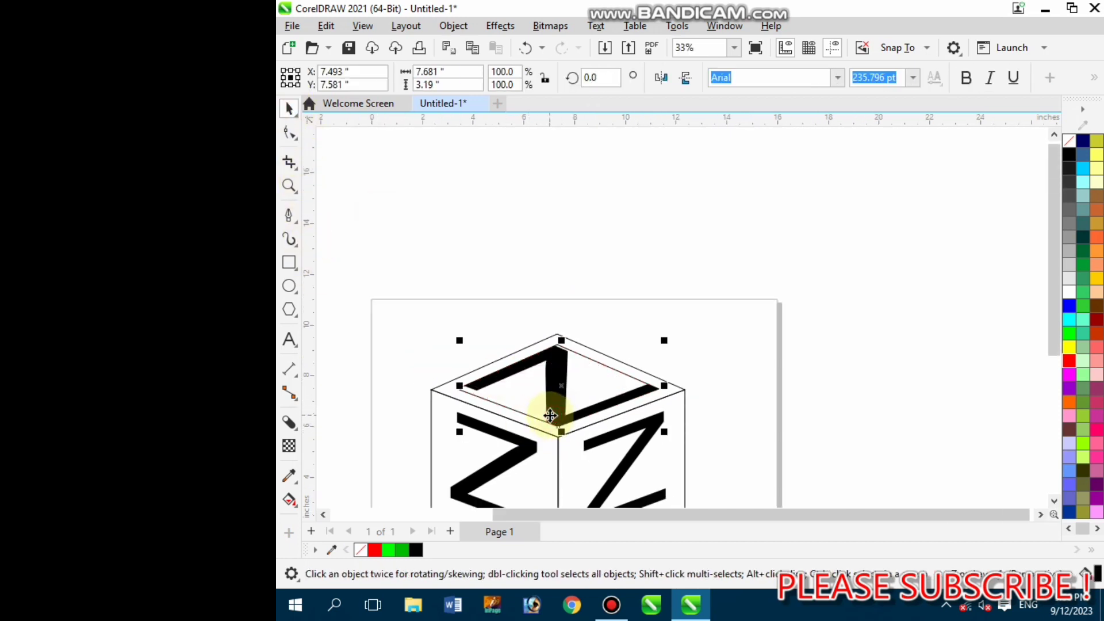
scroll(561, 417, up, 1)
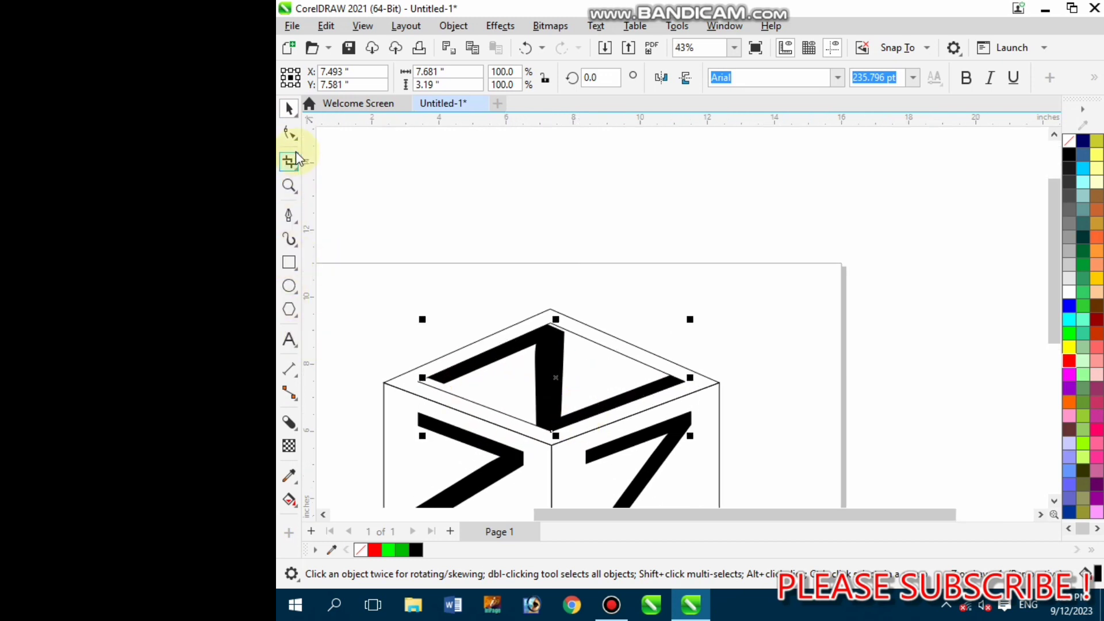
- Align the front perspective corner of the top Z precisely with the front corner of the inner panel
click(289, 132)
scroll(546, 432, up, 2)
scroll(530, 429, up, 2)
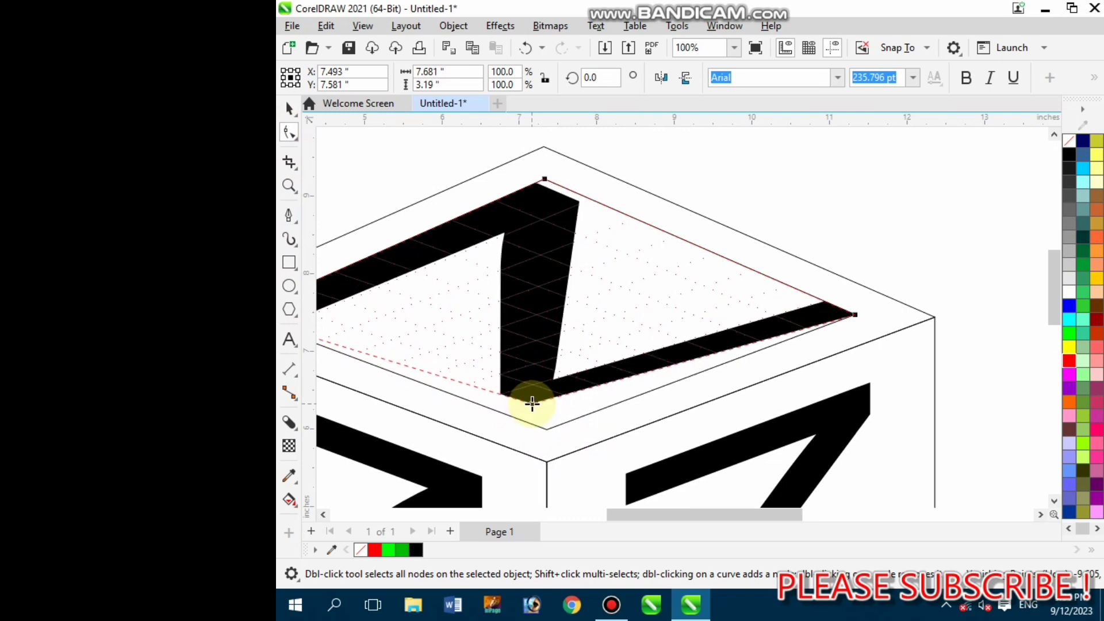
drag(529, 400, 545, 428)
scroll(490, 439, down, 2)
scroll(723, 352, up, 1)
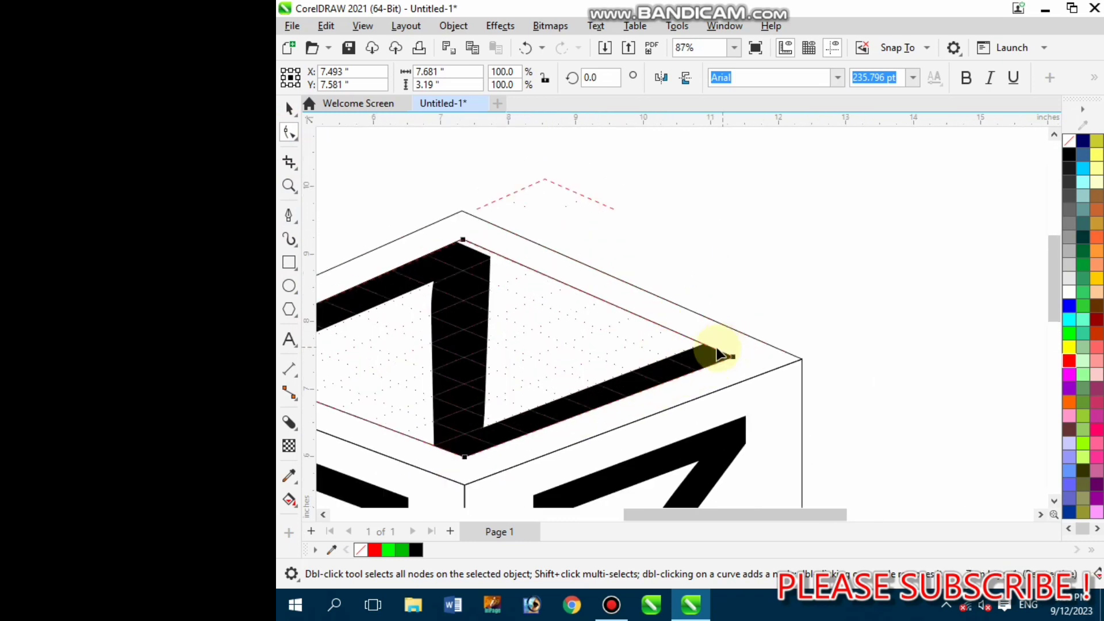
scroll(690, 354, down, 2)
- Delete the inner panel outline behind the Z on the top face
click(291, 109)
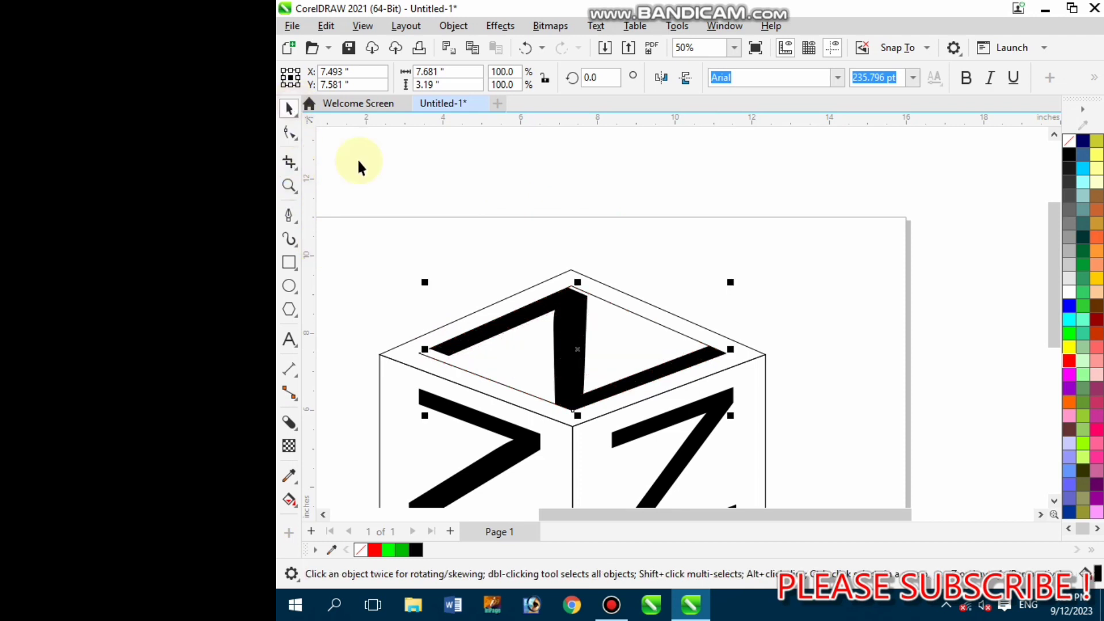
click(388, 185)
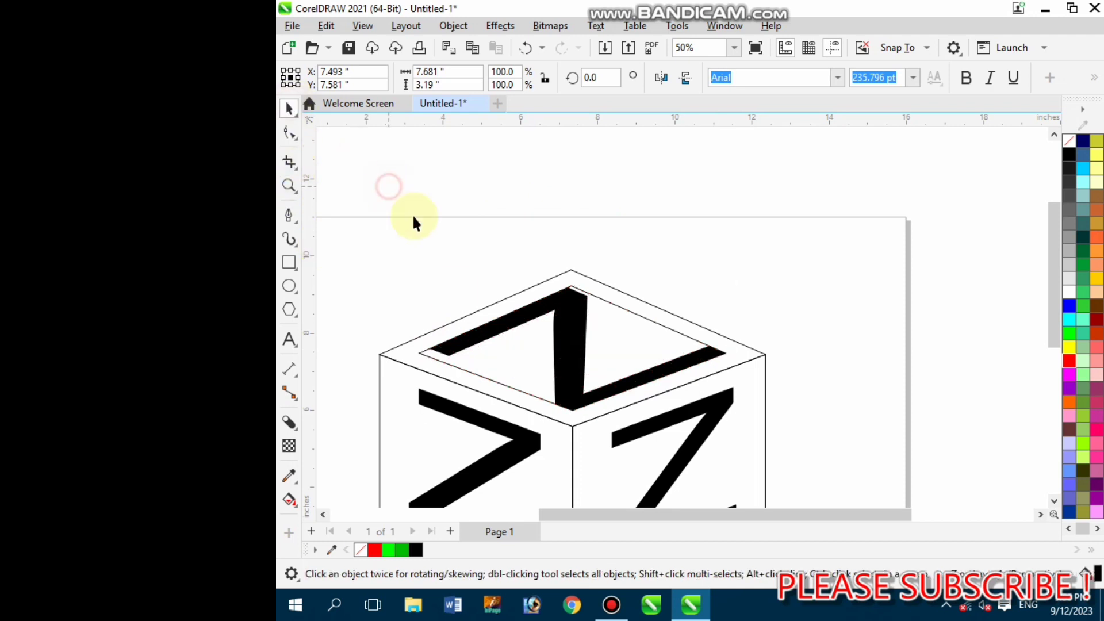
click(515, 371)
scroll(473, 340, down, 2)
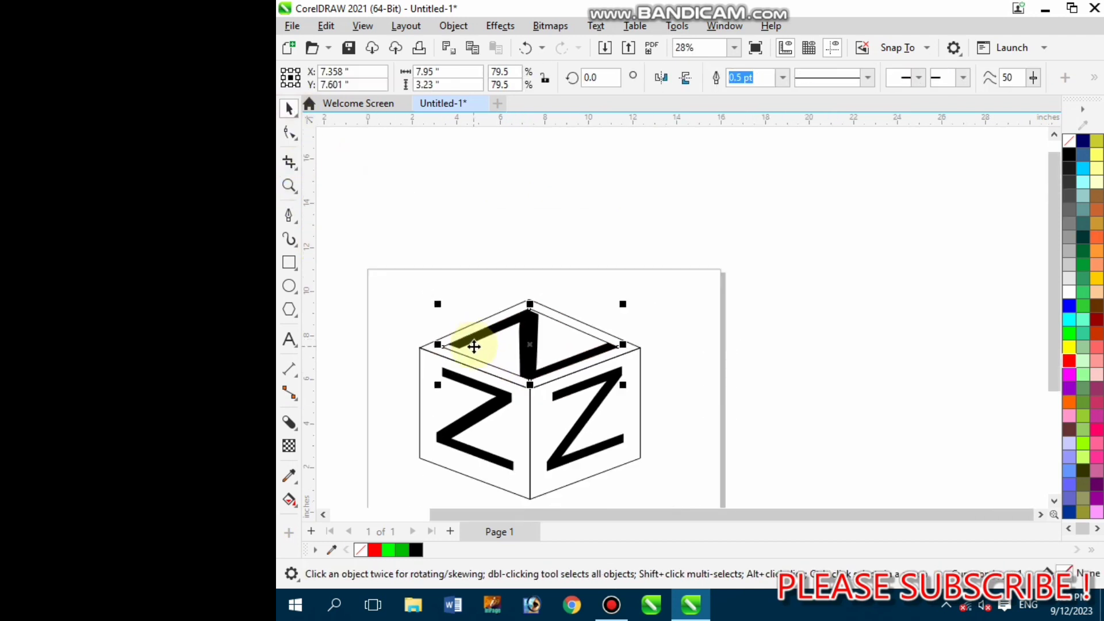
key(Delete)
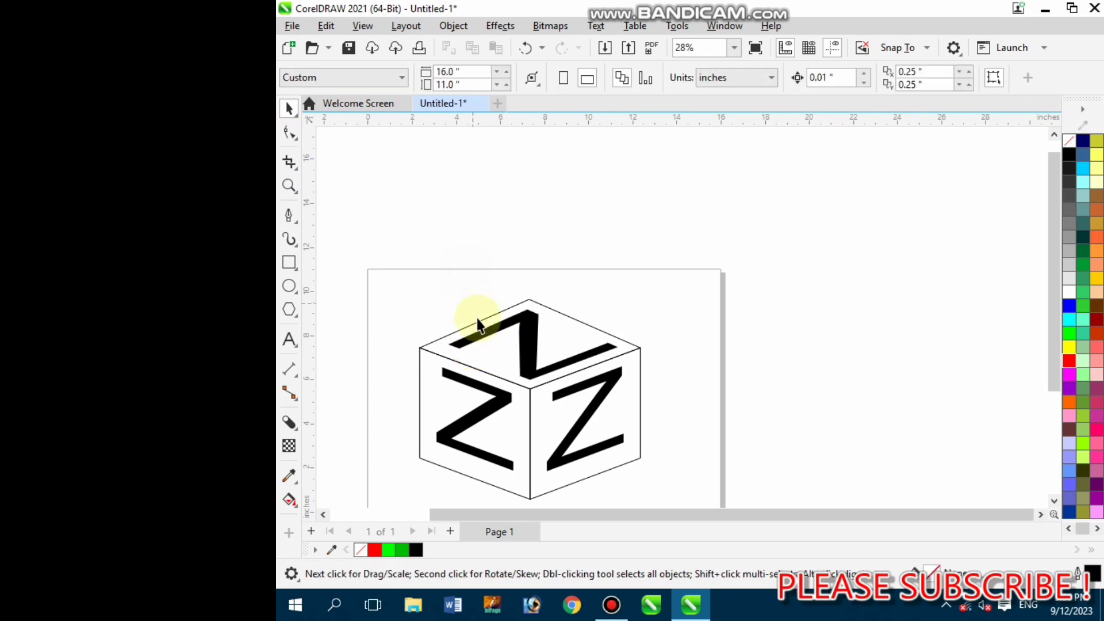
- Try a 10% Black fill on the top Z, and select the top face
scroll(477, 339, down, 1)
click(524, 345)
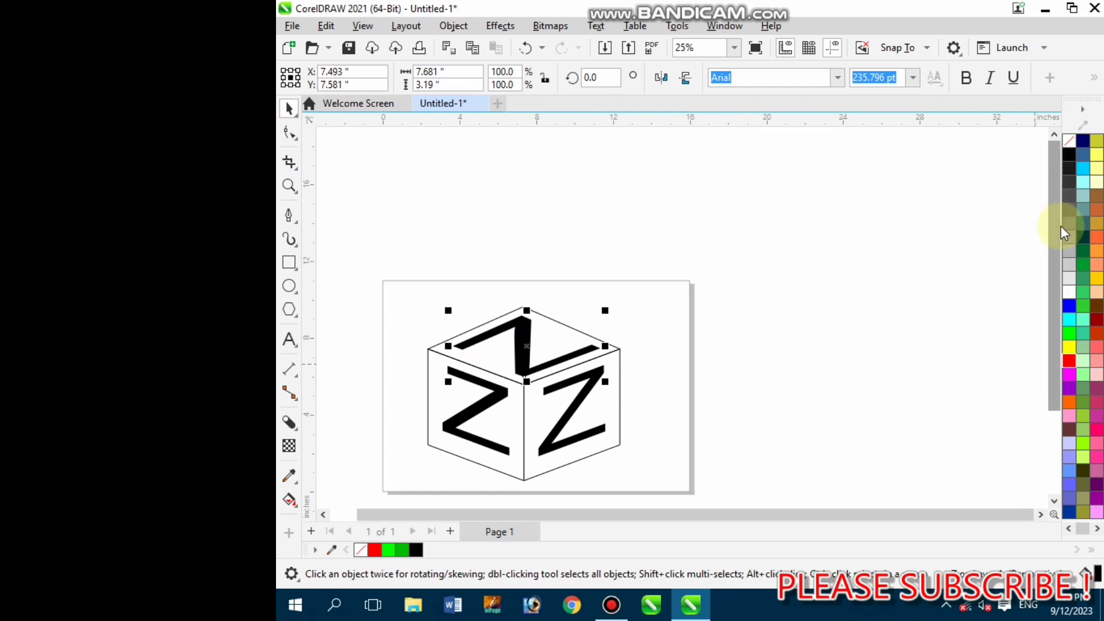
click(1071, 279)
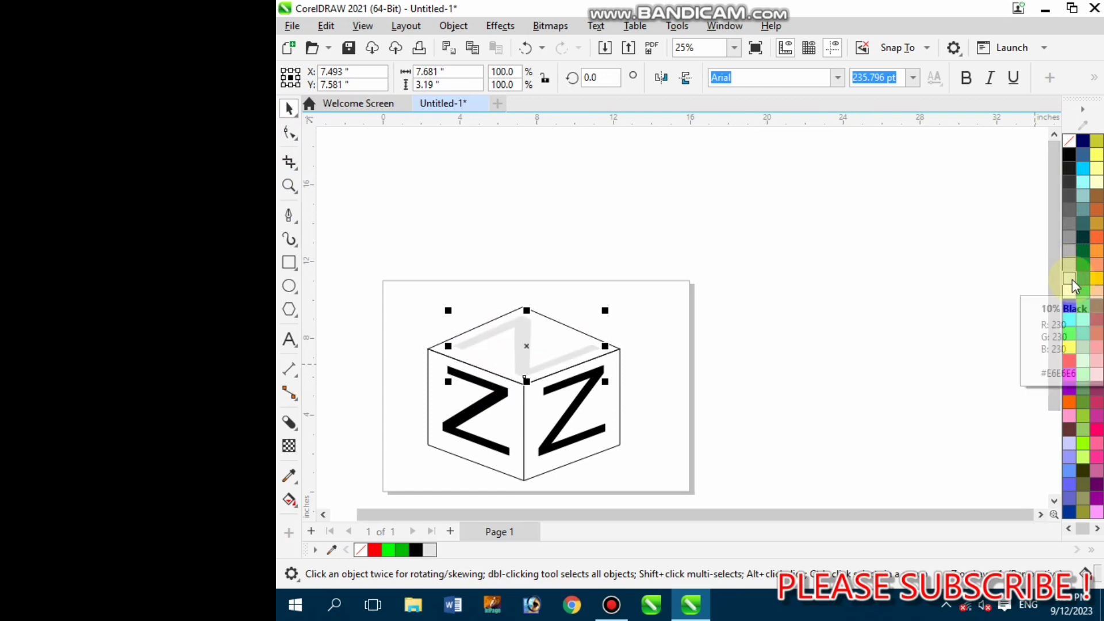
click(959, 340)
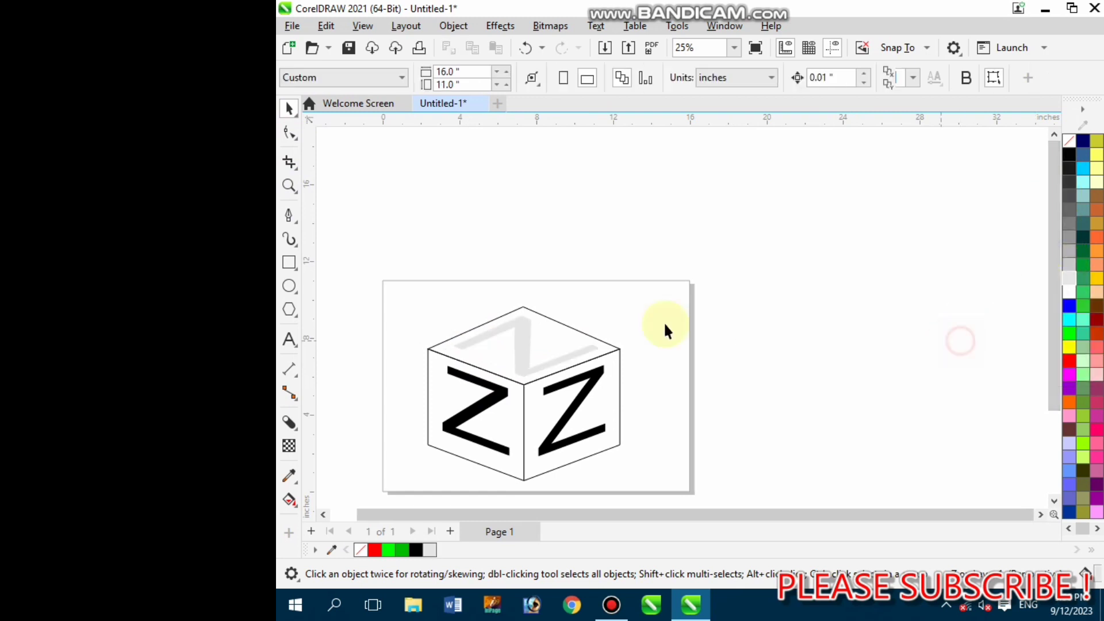
click(556, 345)
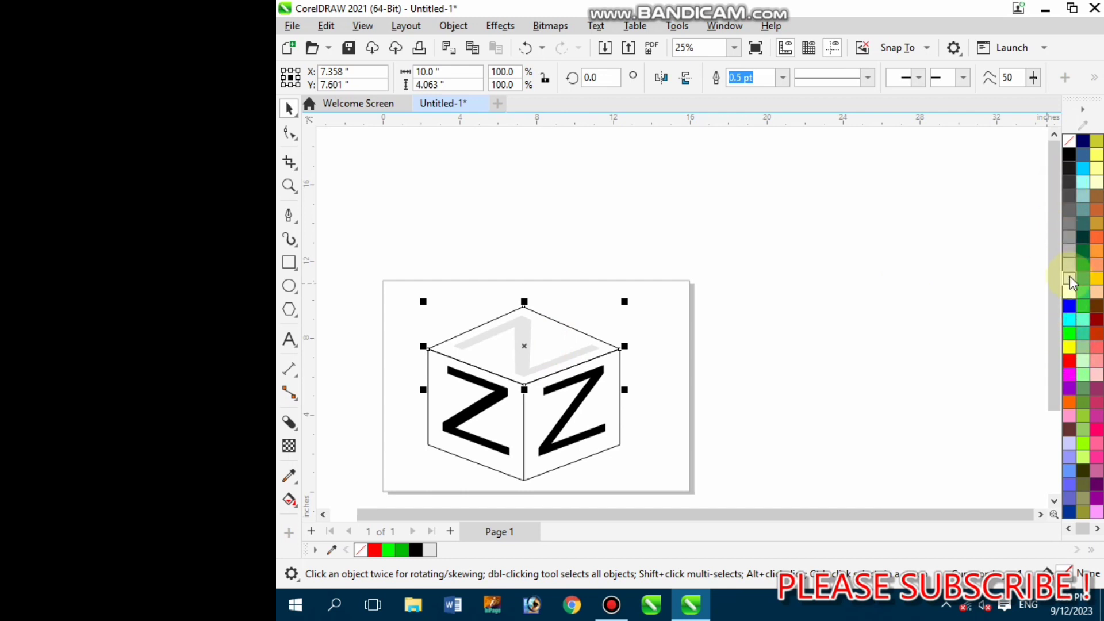
- Fill the Z letters on the top, right and left faces of the cube with red
click(520, 363)
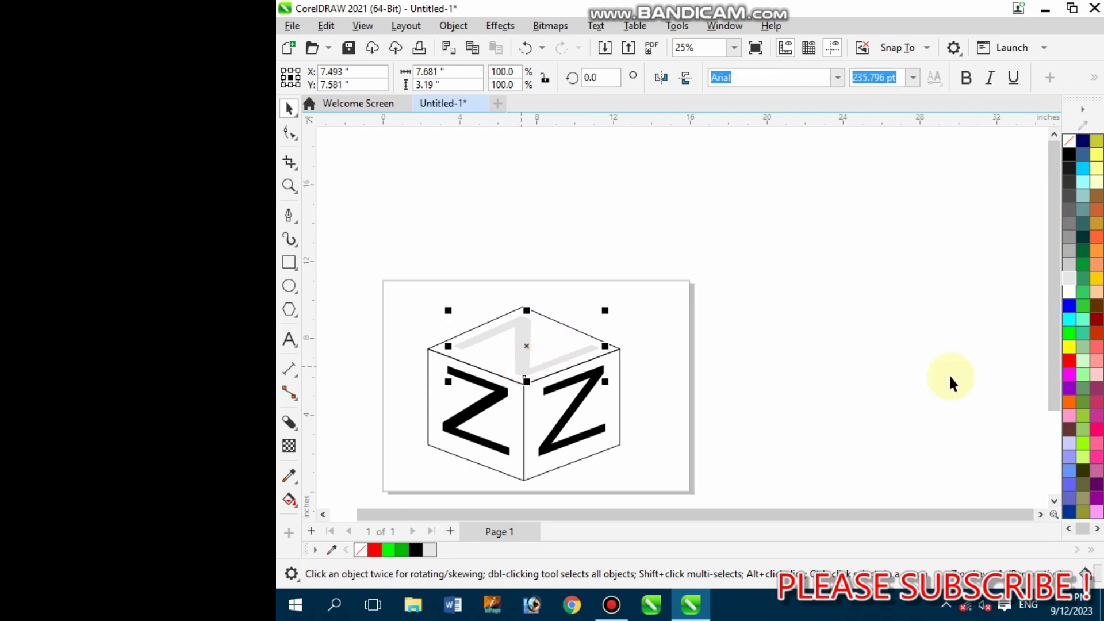
click(1068, 361)
click(558, 429)
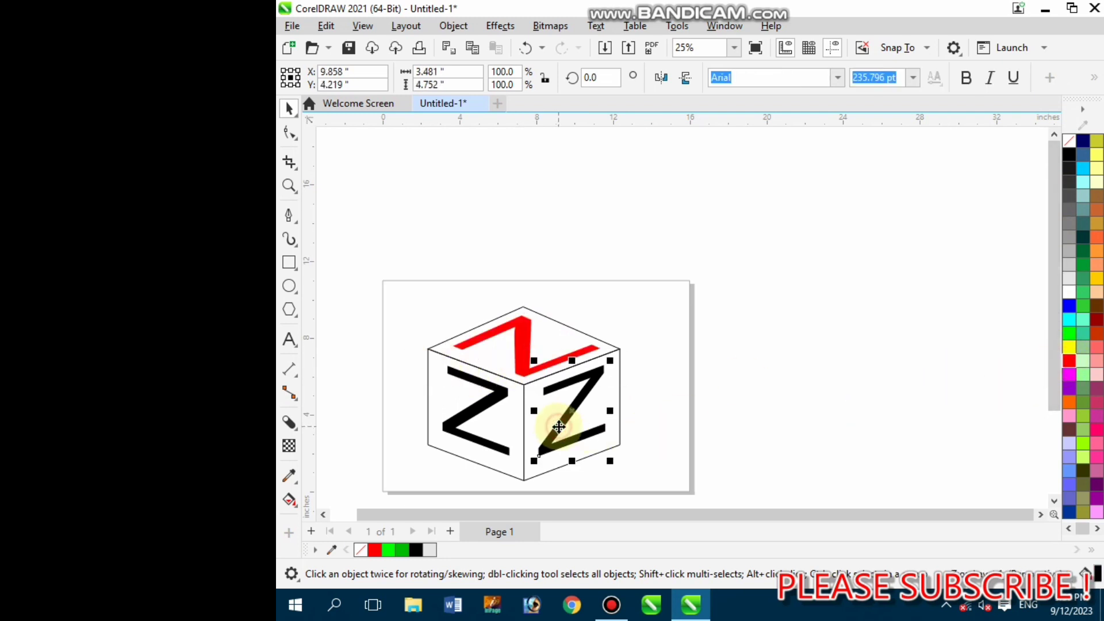
click(1069, 361)
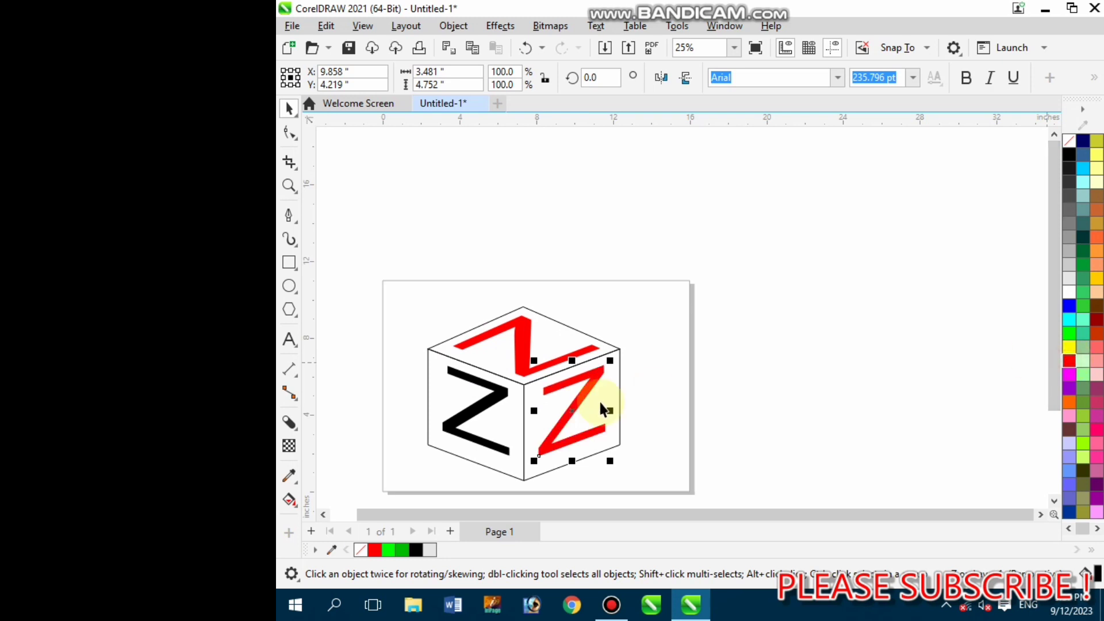
click(499, 395)
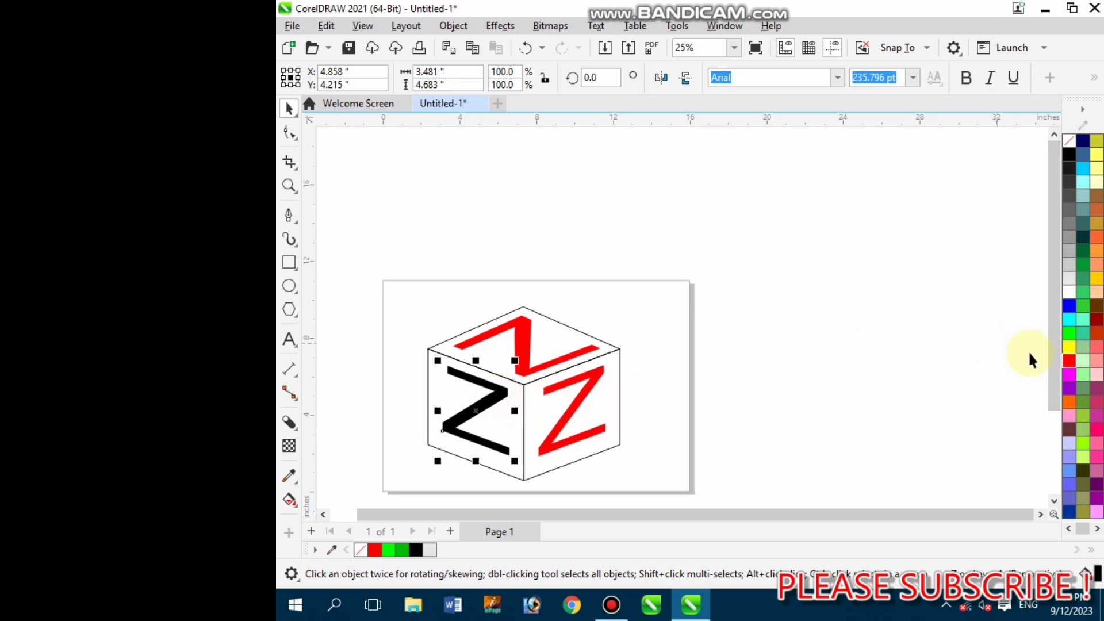
click(1068, 361)
scroll(775, 358, down, 1)
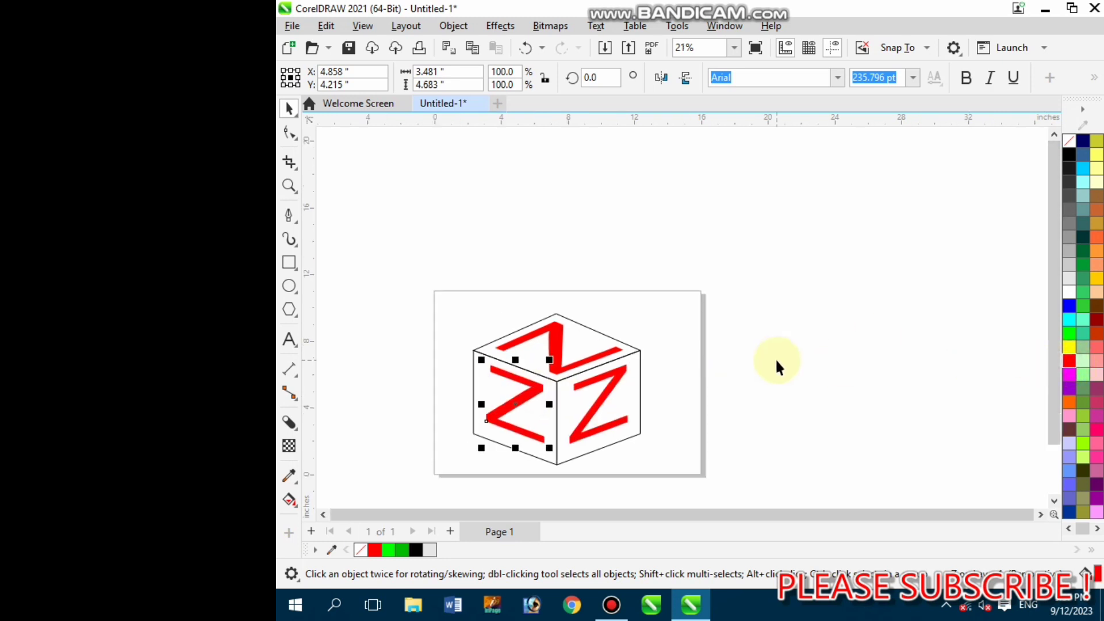
- Add a black block shadow to the left face's Z, about 0.22 inches deep at about 284 degrees
scroll(572, 419, up, 3)
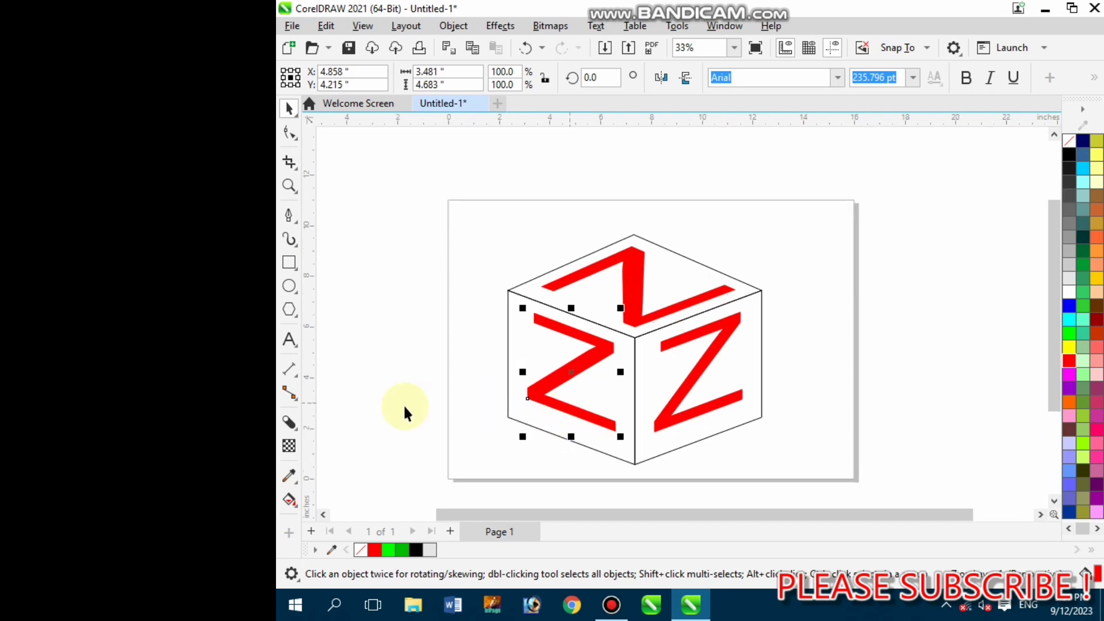
click(296, 437)
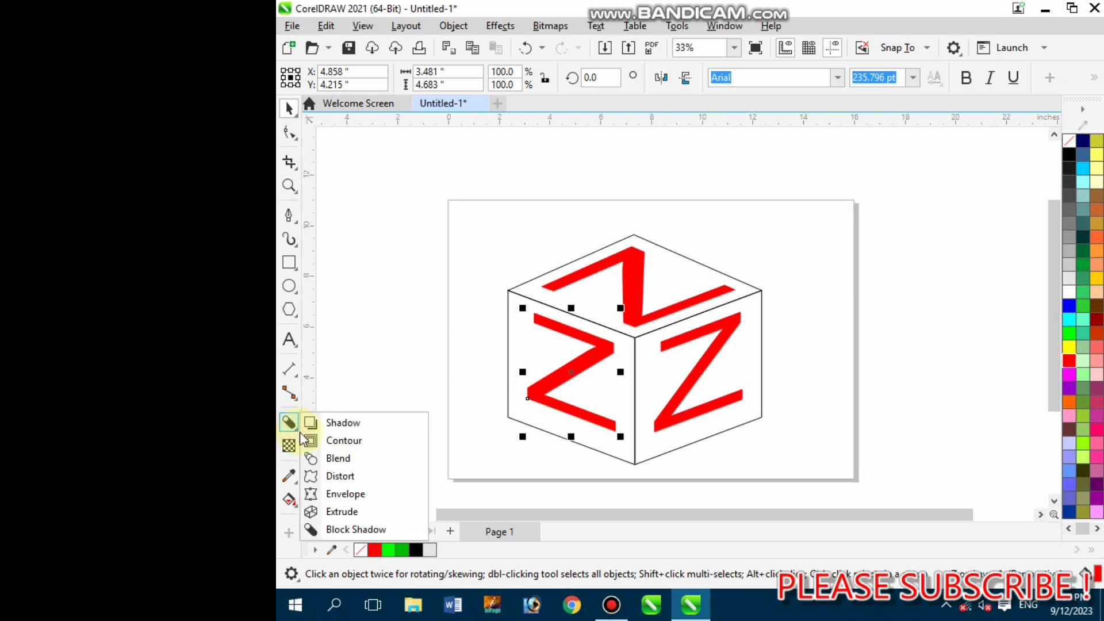
click(355, 526)
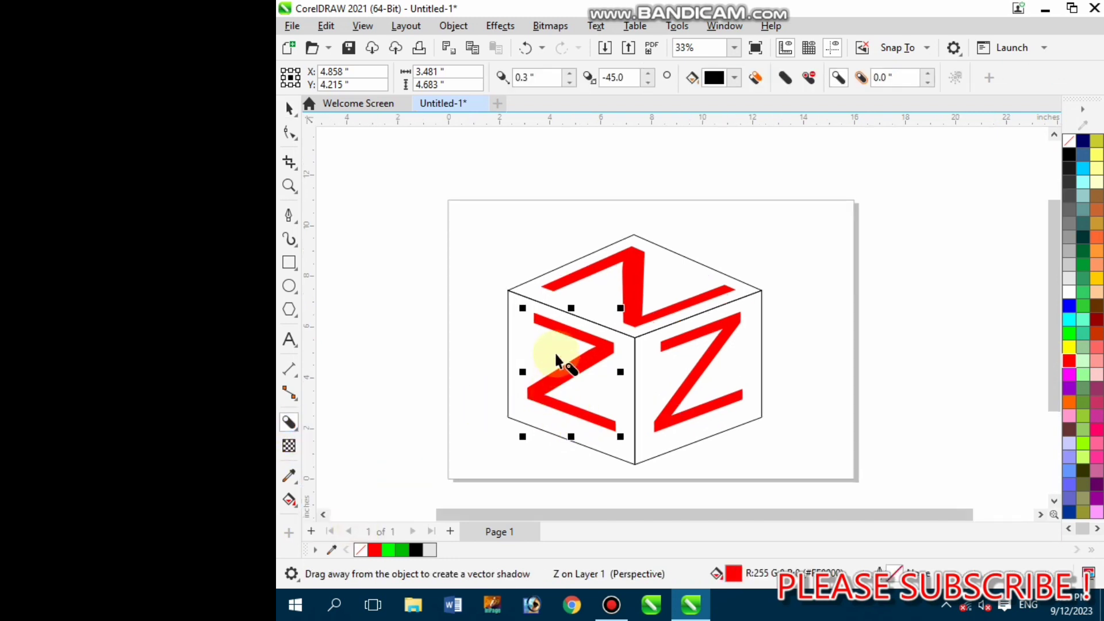
drag(536, 320, 574, 377)
scroll(489, 360, down, 1)
scroll(535, 412, up, 3)
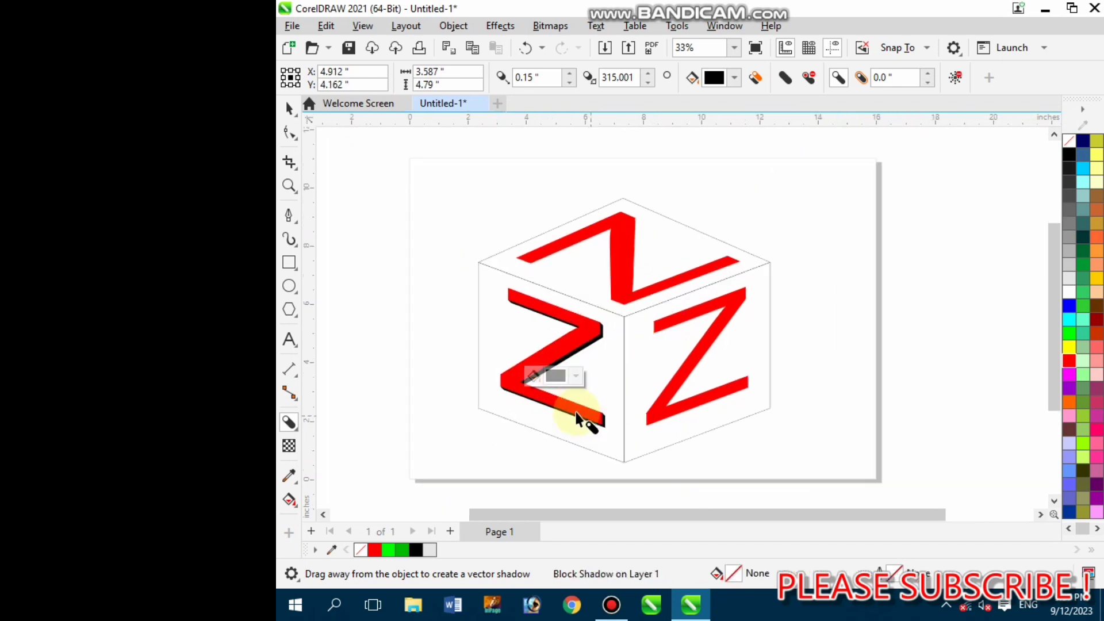
drag(565, 347, 561, 352)
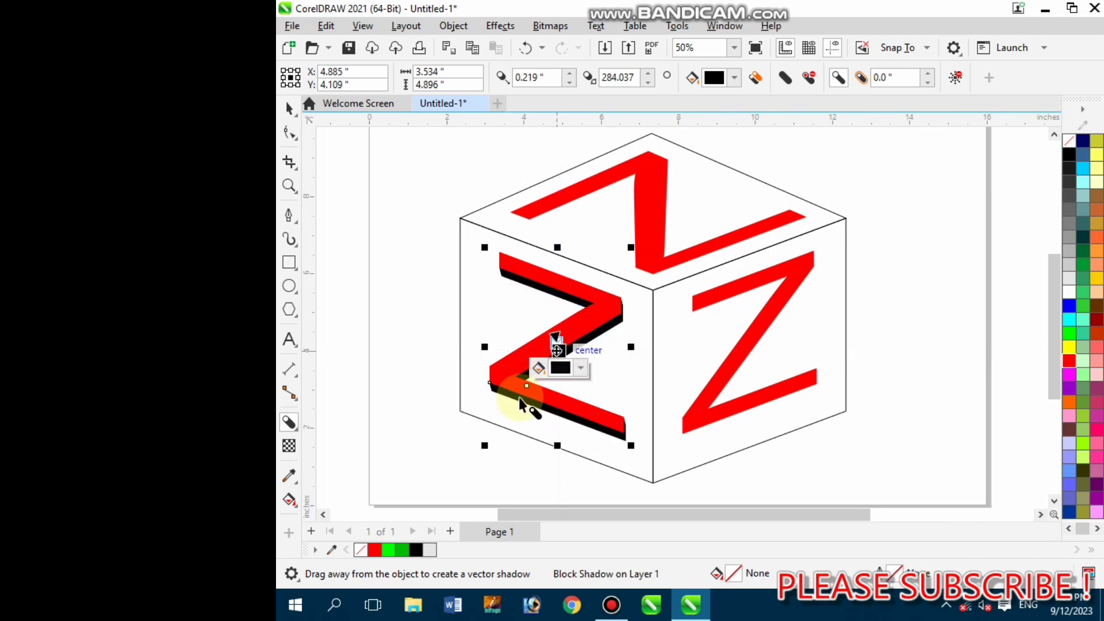
scroll(518, 368, down, 1)
- Add a black block shadow to the right face's Z, about 0.18 inches deep at about 216 degrees
click(296, 113)
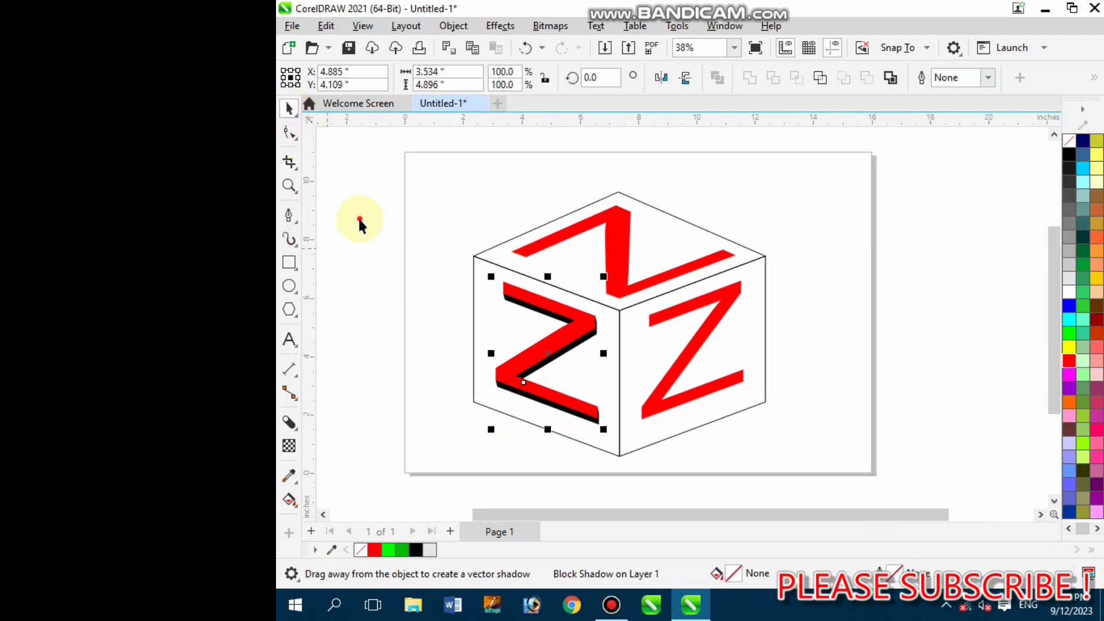
click(653, 371)
click(685, 366)
scroll(508, 413, down, 3)
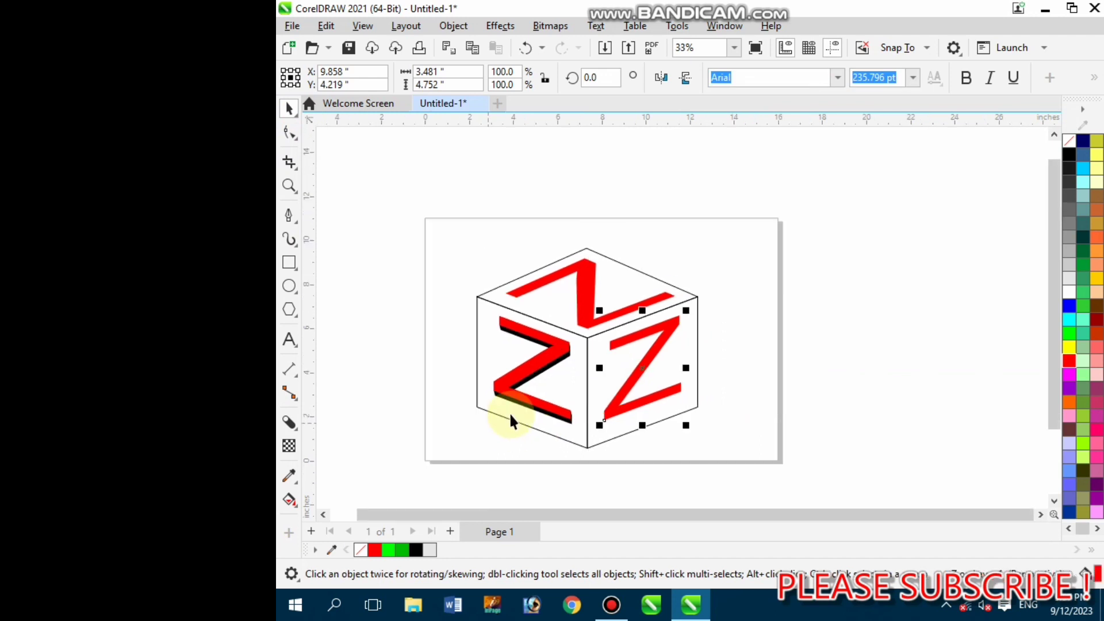
scroll(675, 341, up, 2)
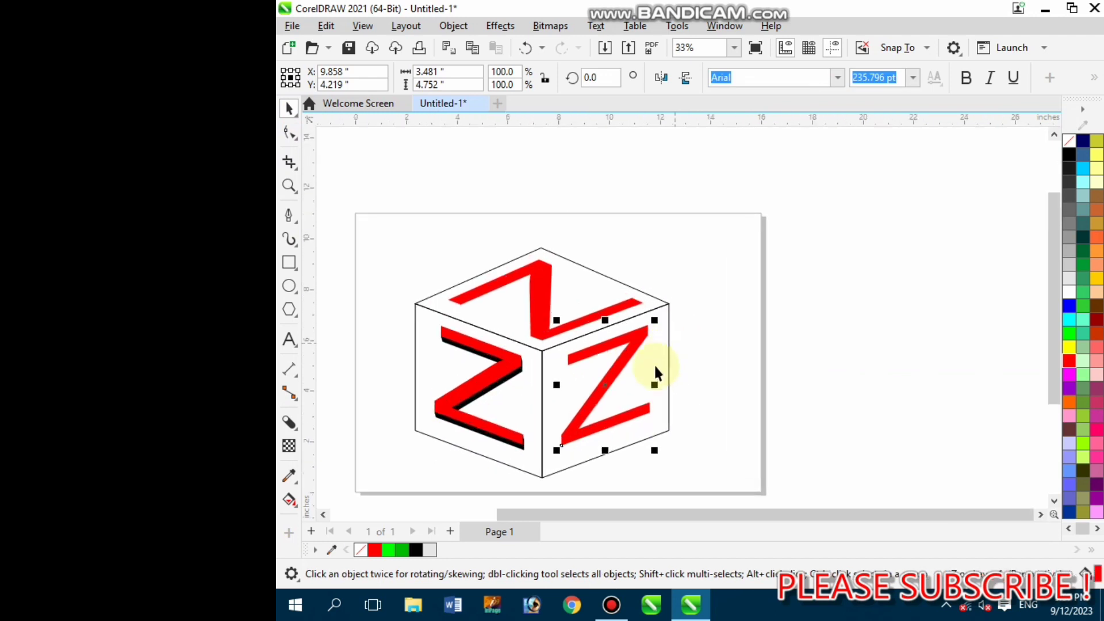
click(288, 429)
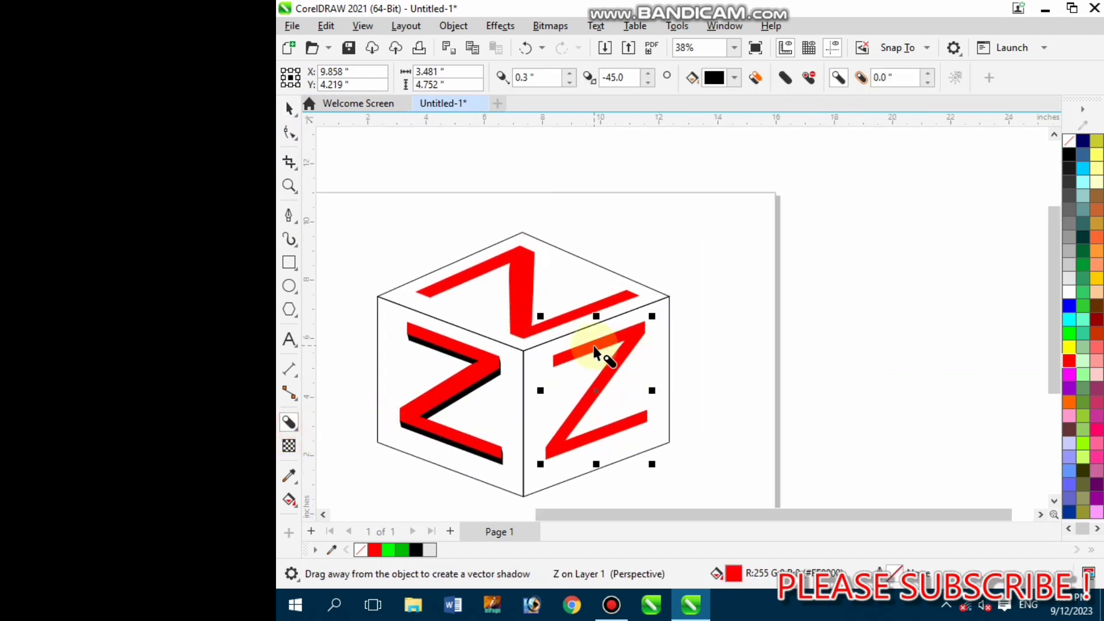
drag(590, 352, 589, 393)
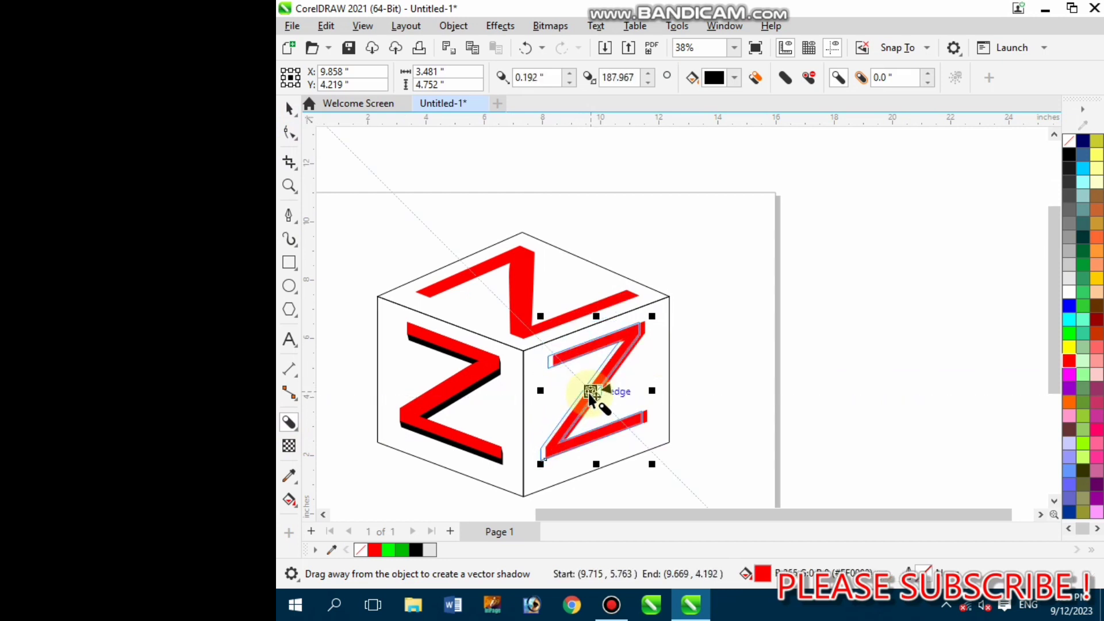
drag(590, 395, 588, 394)
scroll(731, 393, down, 2)
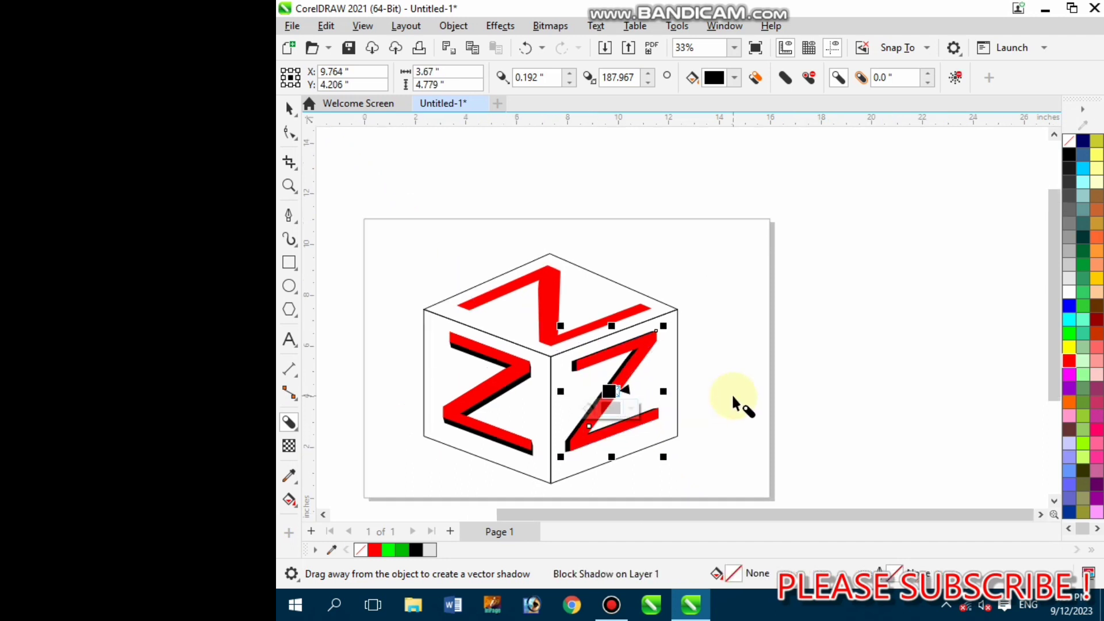
scroll(636, 422, up, 2)
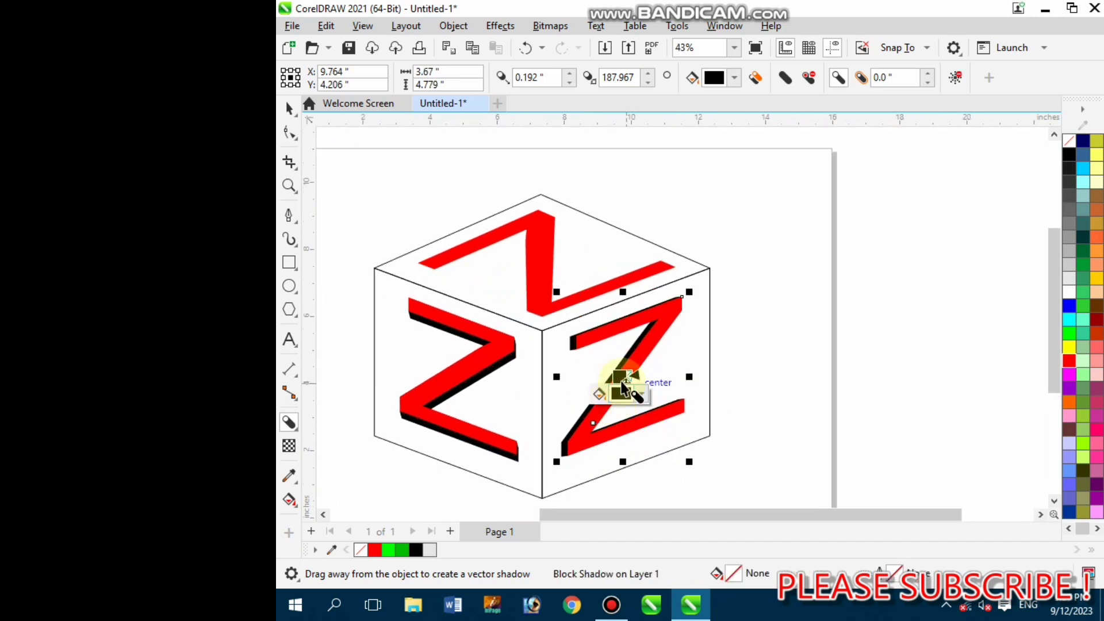
drag(622, 381, 621, 384)
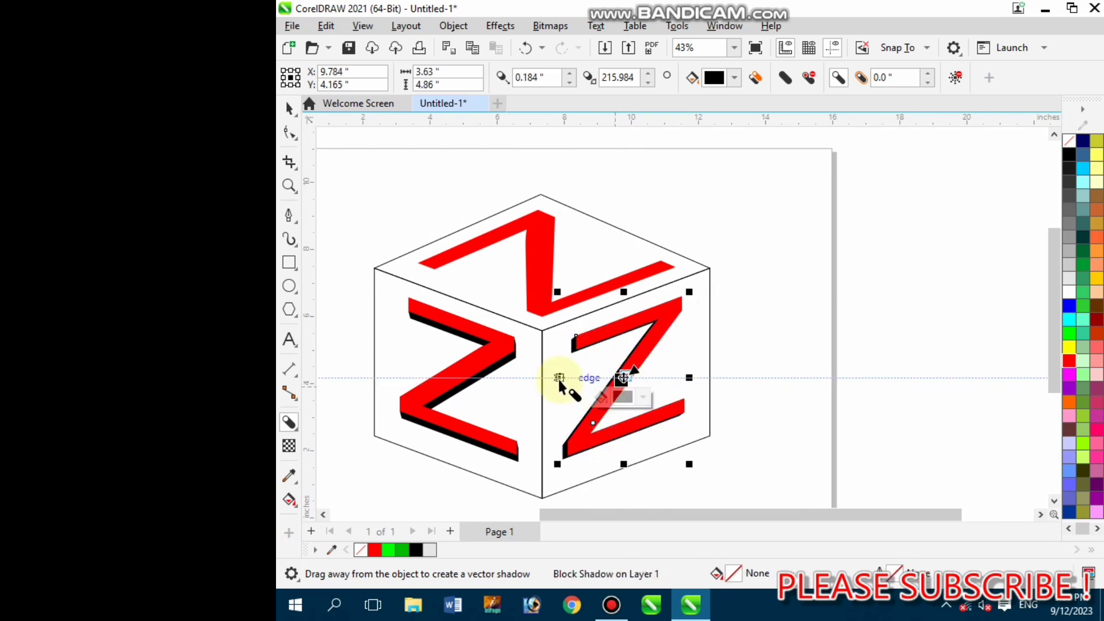
- Adjust the right face Z's block shadow to about 0.145 inches deep at about 205 degrees
scroll(558, 380, down, 2)
scroll(576, 411, up, 4)
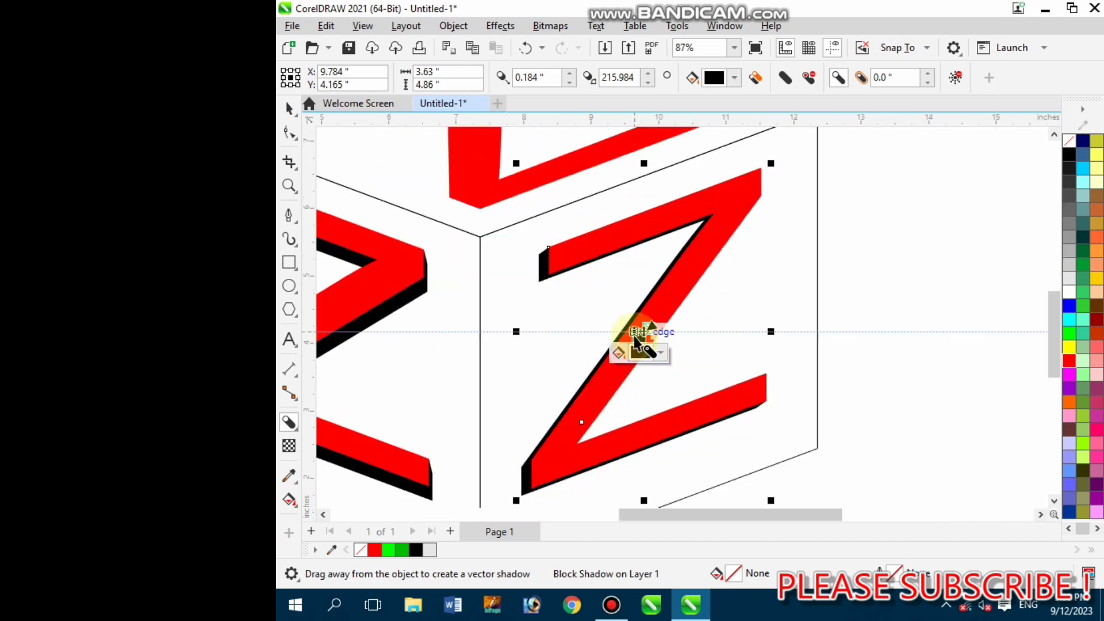
drag(637, 338, 640, 339)
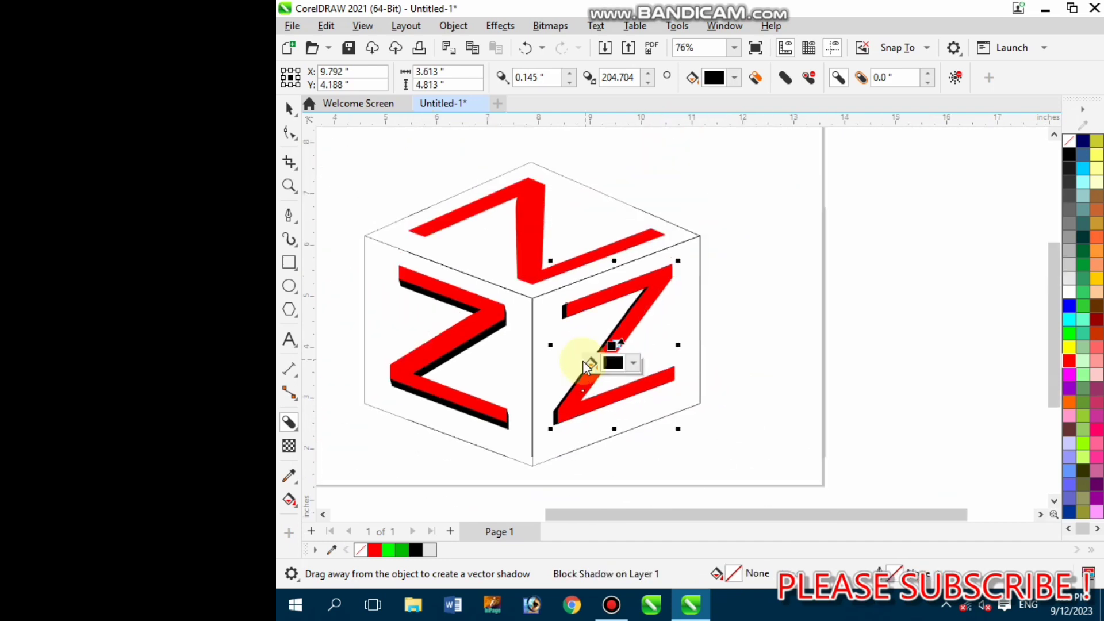
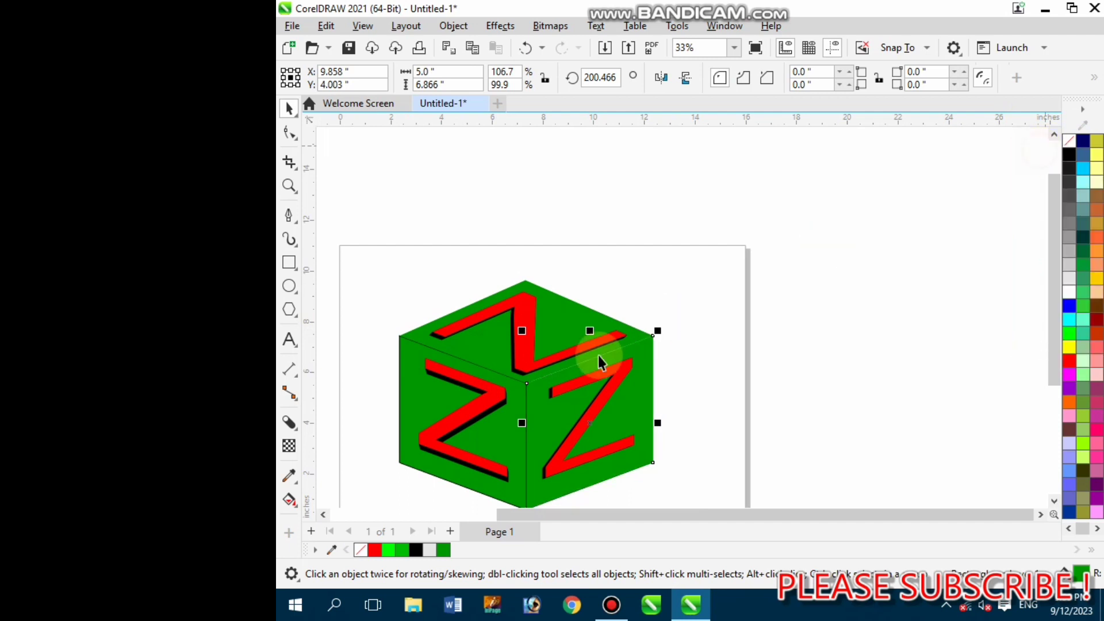
- Remove the outline from the cube's green left face
click(500, 430)
right_click(1069, 151)
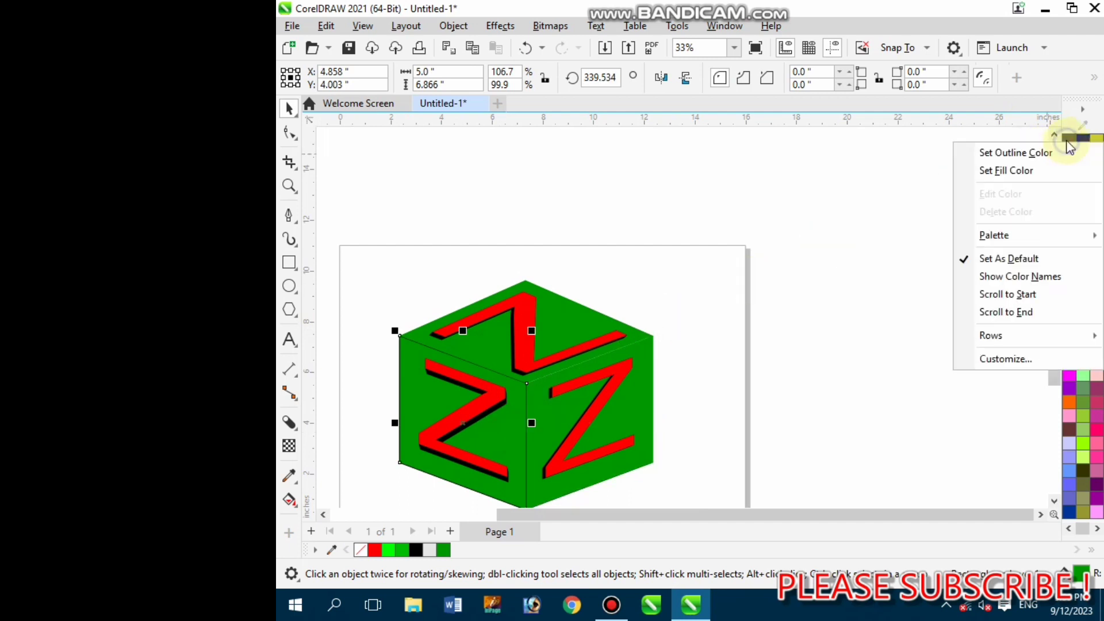
click(1035, 153)
click(977, 231)
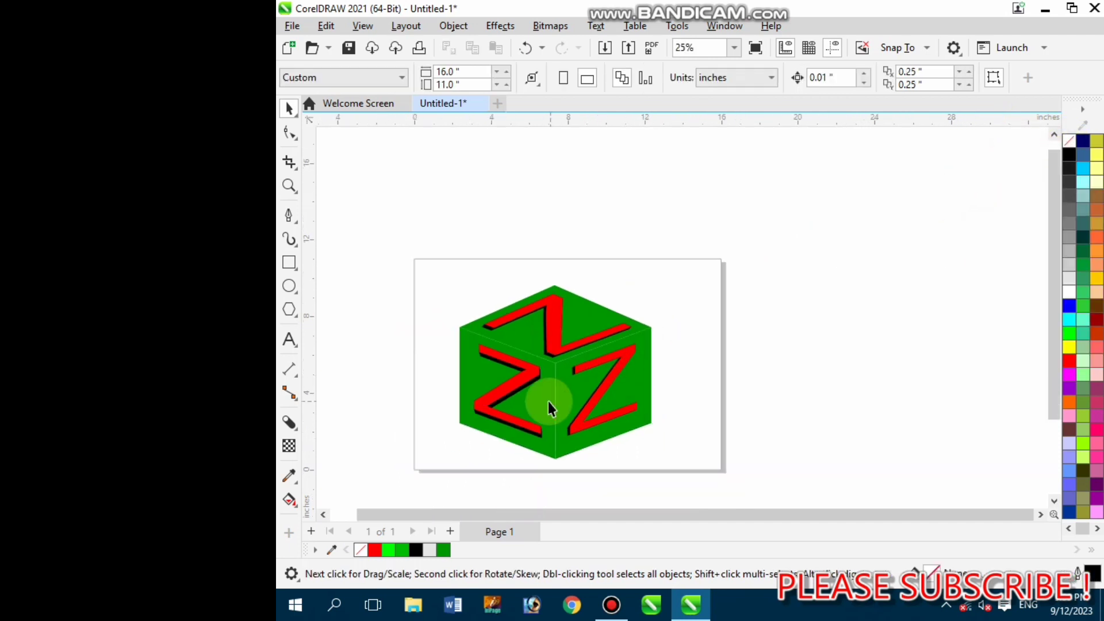
- Break the top Z's block shadow apart from its letter
scroll(546, 368, up, 2)
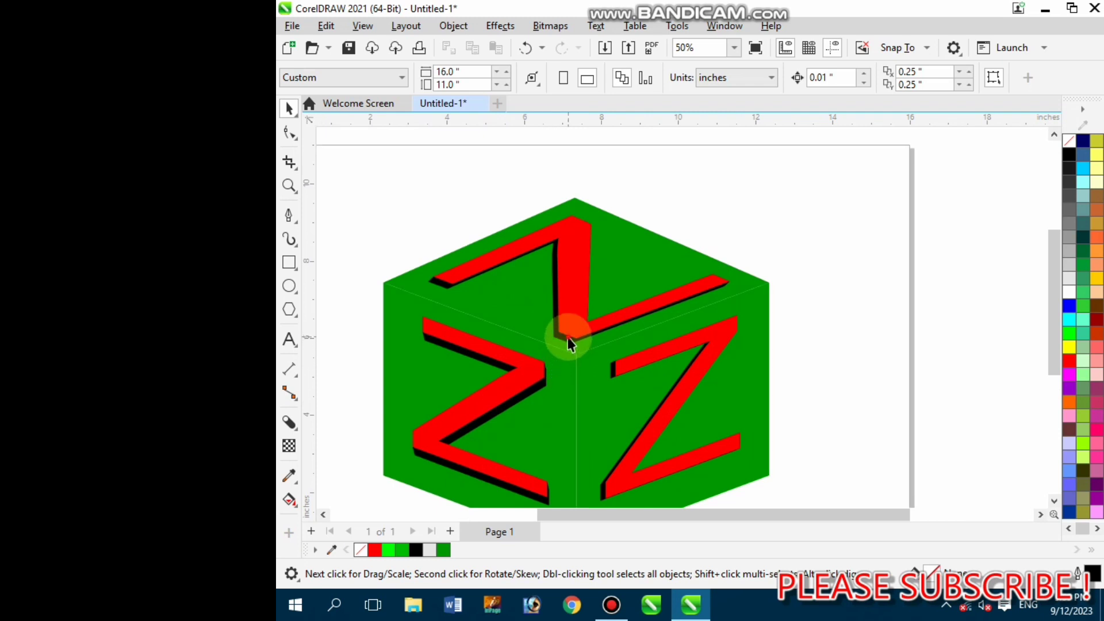
click(570, 343)
scroll(581, 284, down, 1)
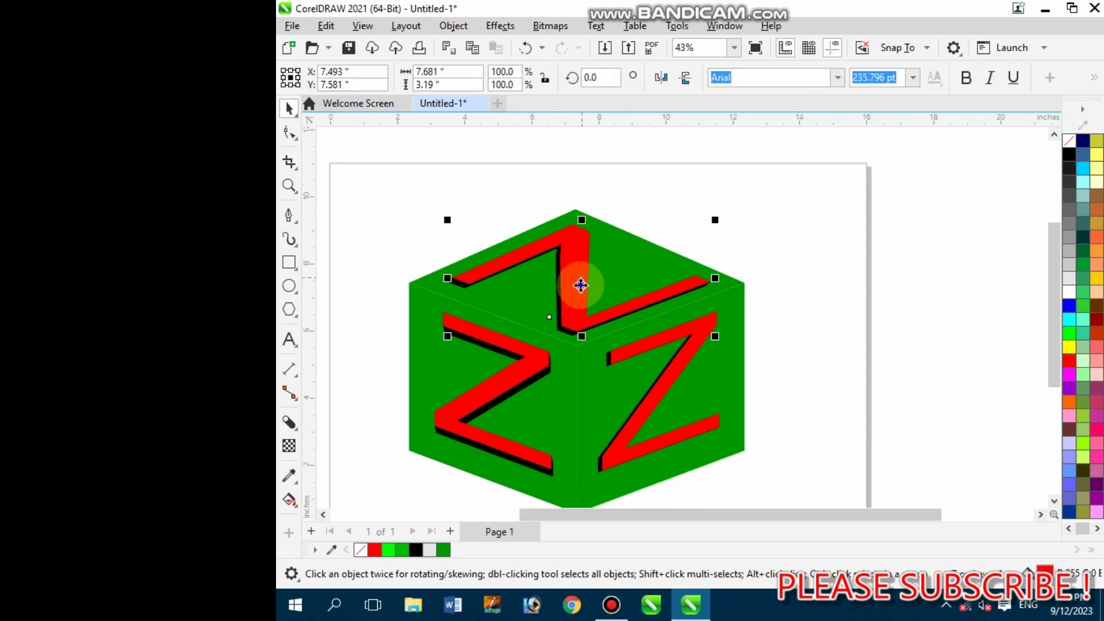
right_click(581, 284)
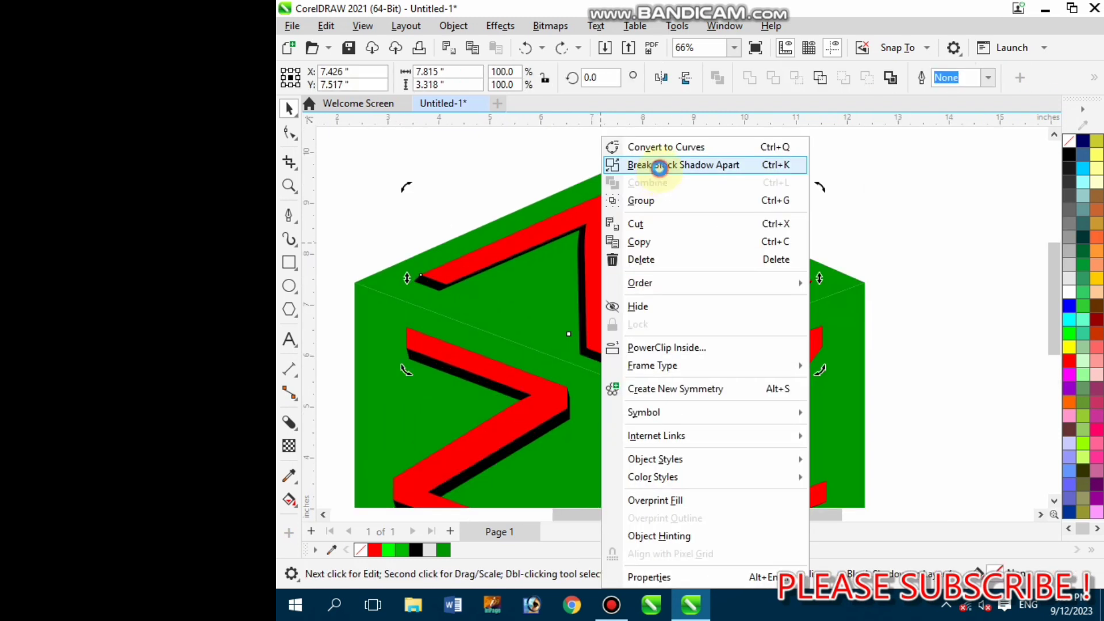
click(660, 165)
- Break the left face Z's block shadow apart from its letter
click(539, 428)
right_click(540, 427)
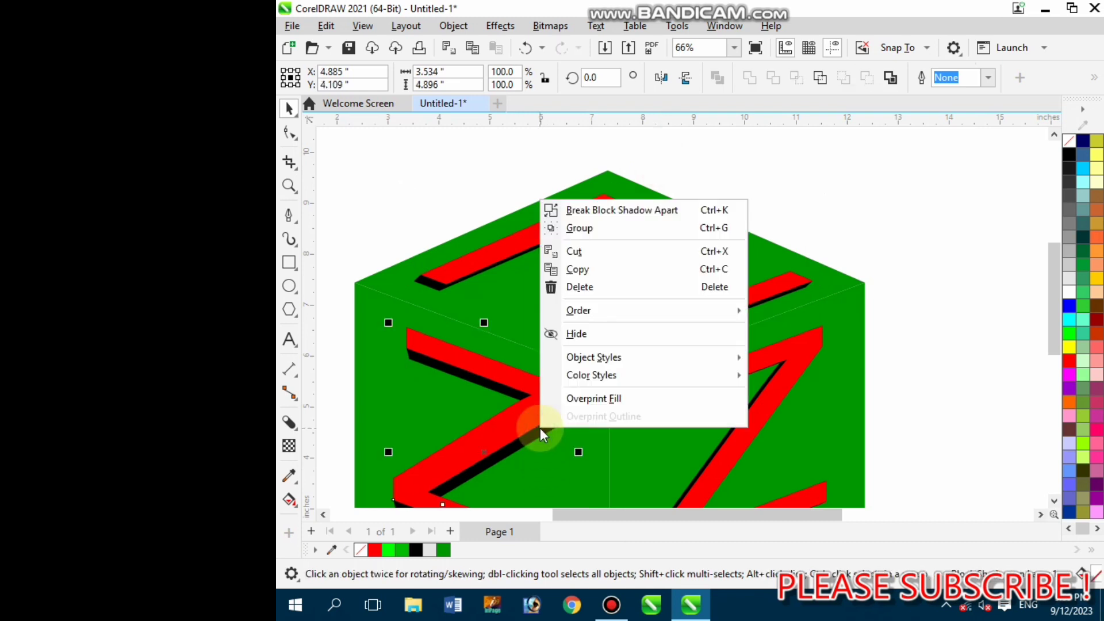
click(588, 211)
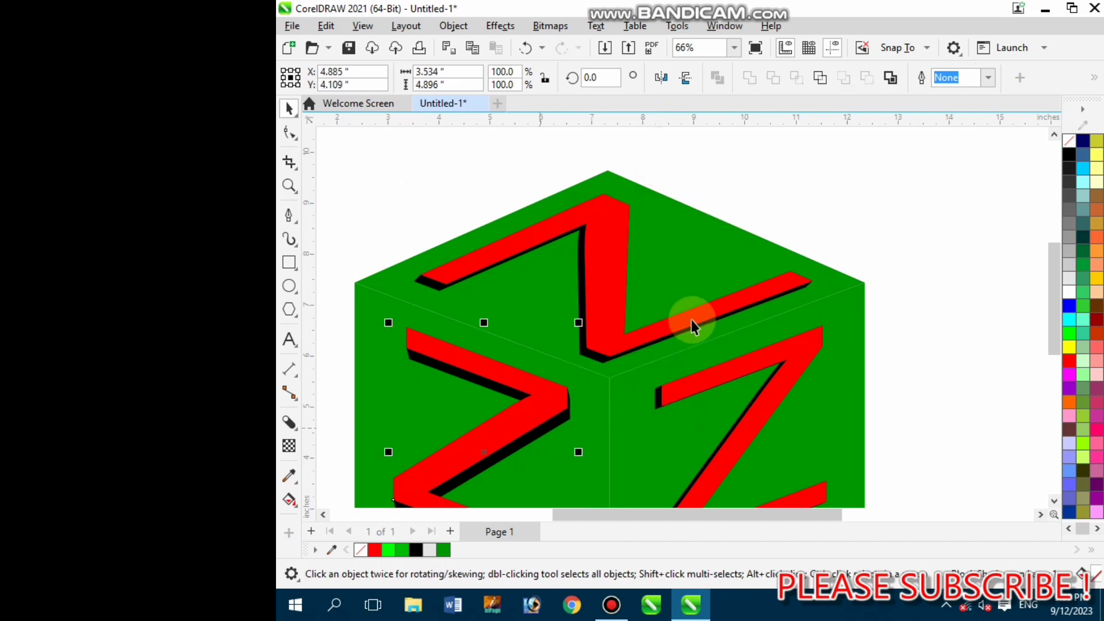
right_click(753, 410)
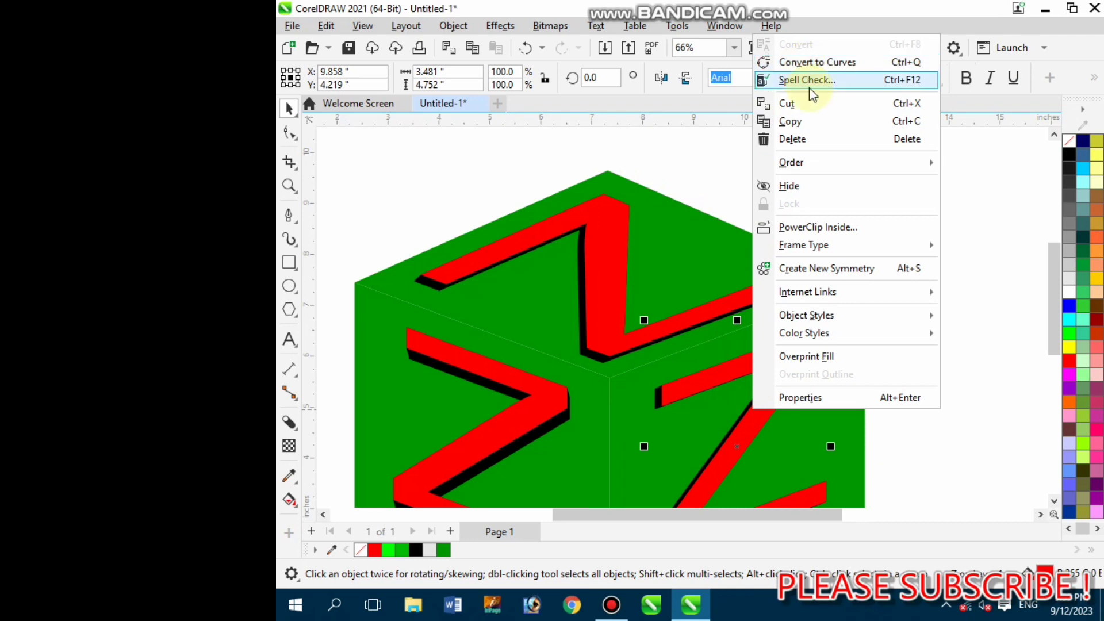
click(966, 379)
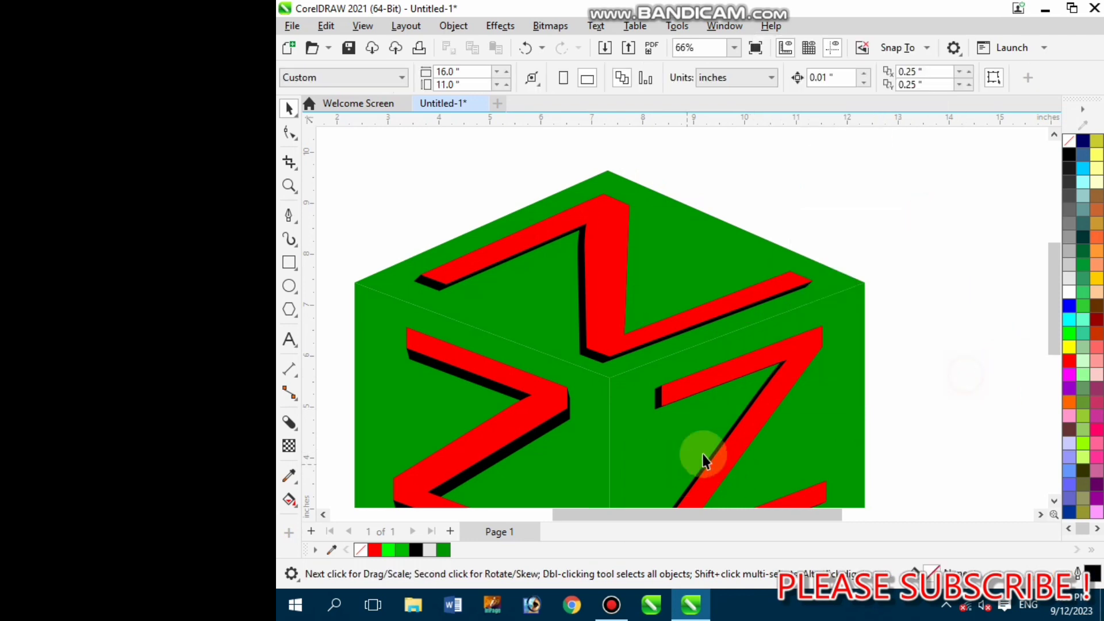
click(736, 447)
right_click(736, 446)
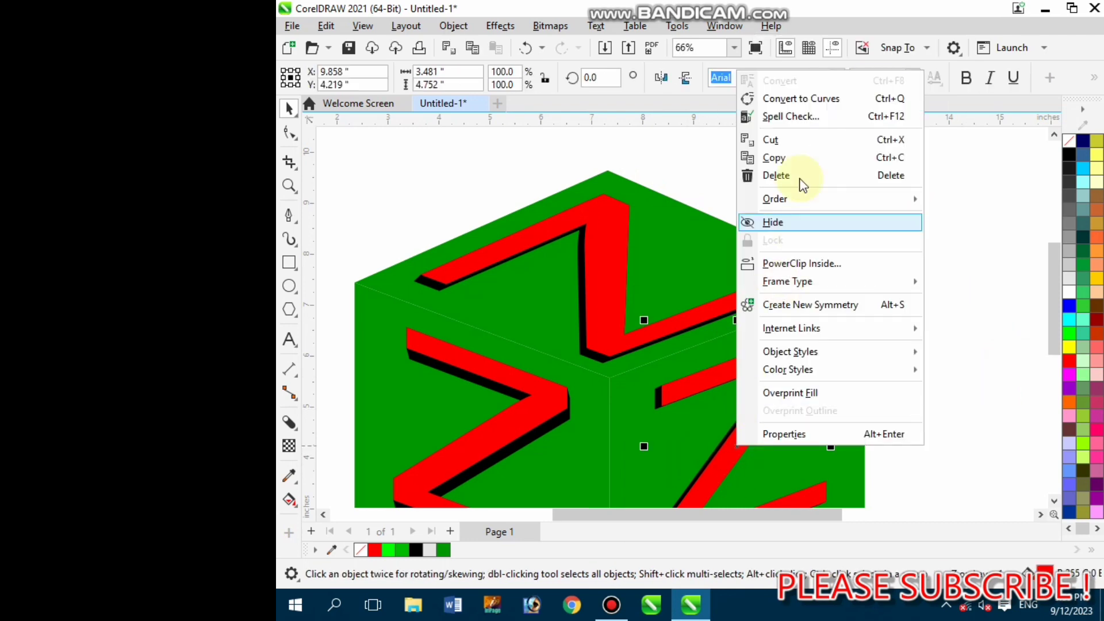
click(912, 456)
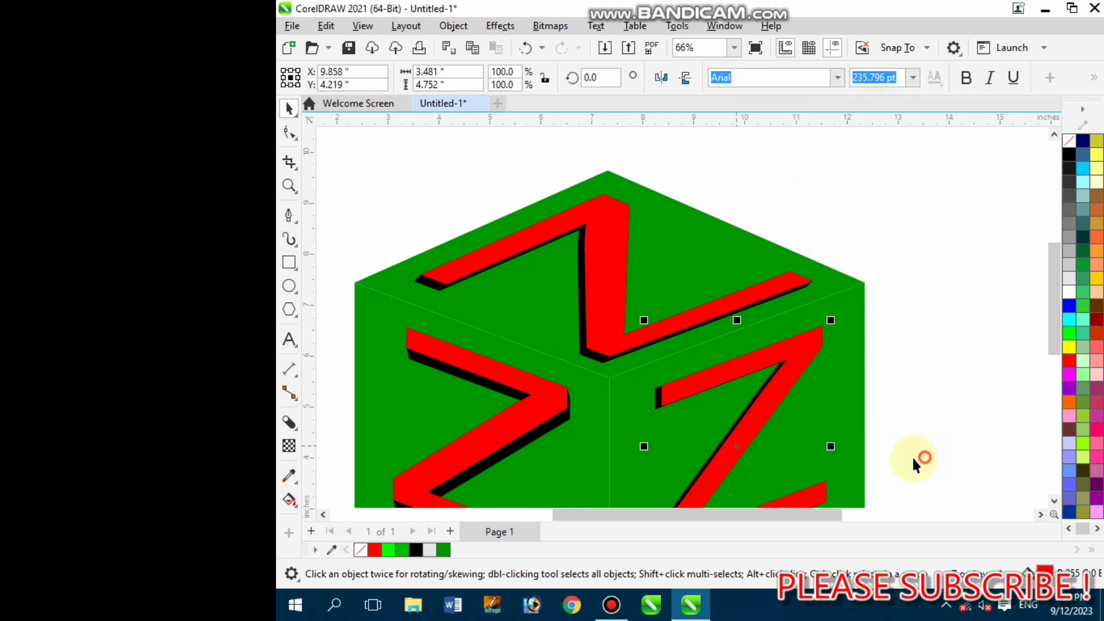
scroll(703, 351, down, 4)
scroll(687, 463, up, 3)
click(664, 461)
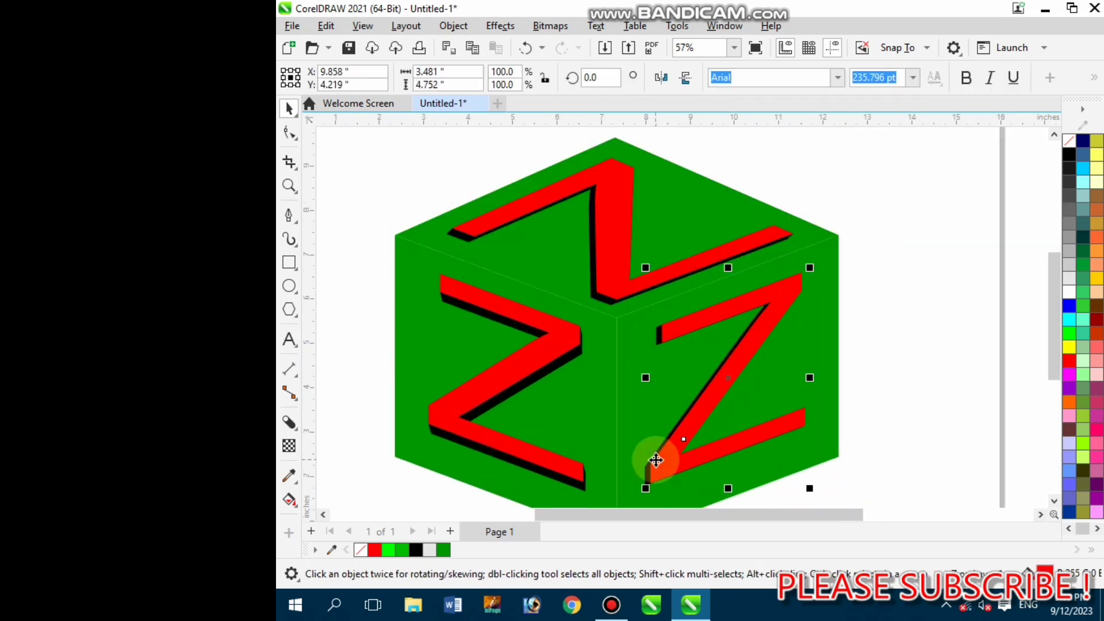
right_click(728, 381)
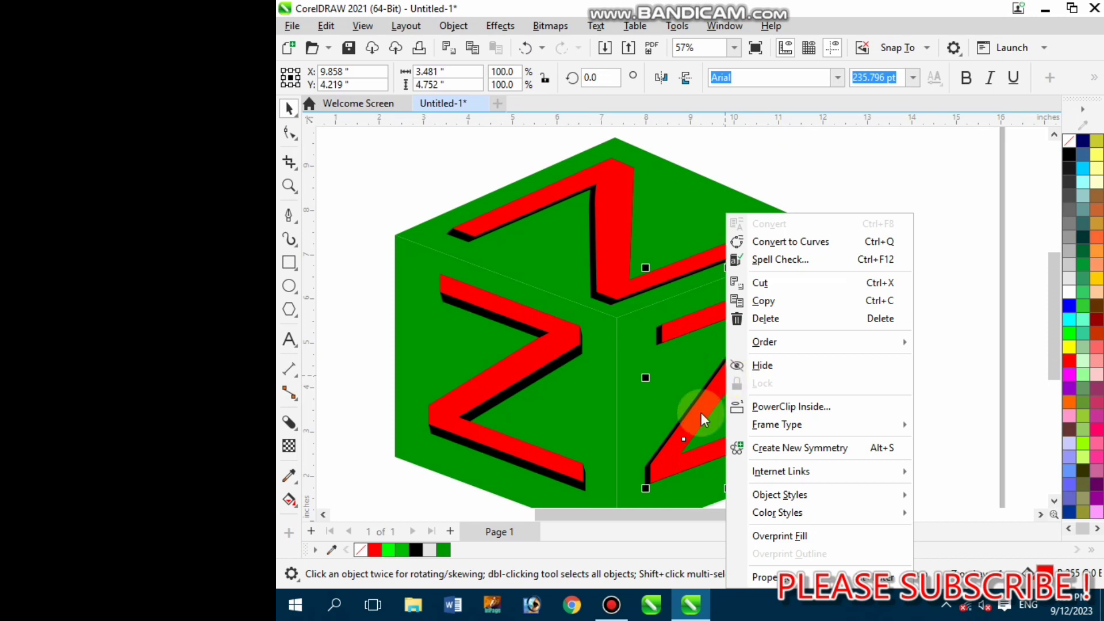
click(446, 503)
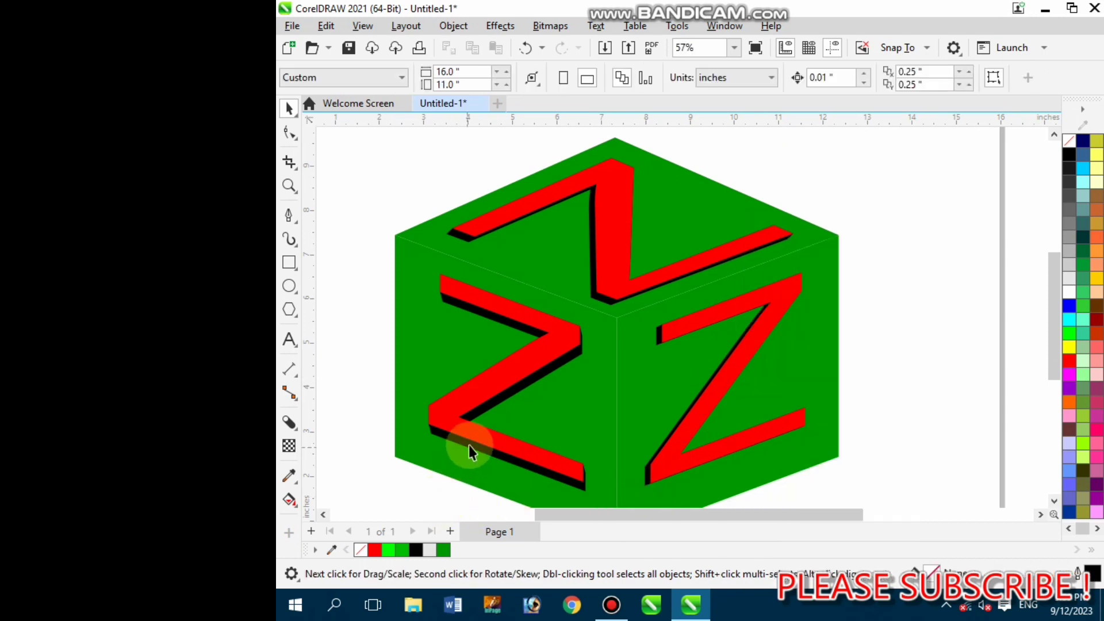
- Recolour the left face Z's detached shadow, trying lighter greys such as 30% and 60% Black before settling on 80% Black
click(468, 445)
scroll(472, 438, up, 1)
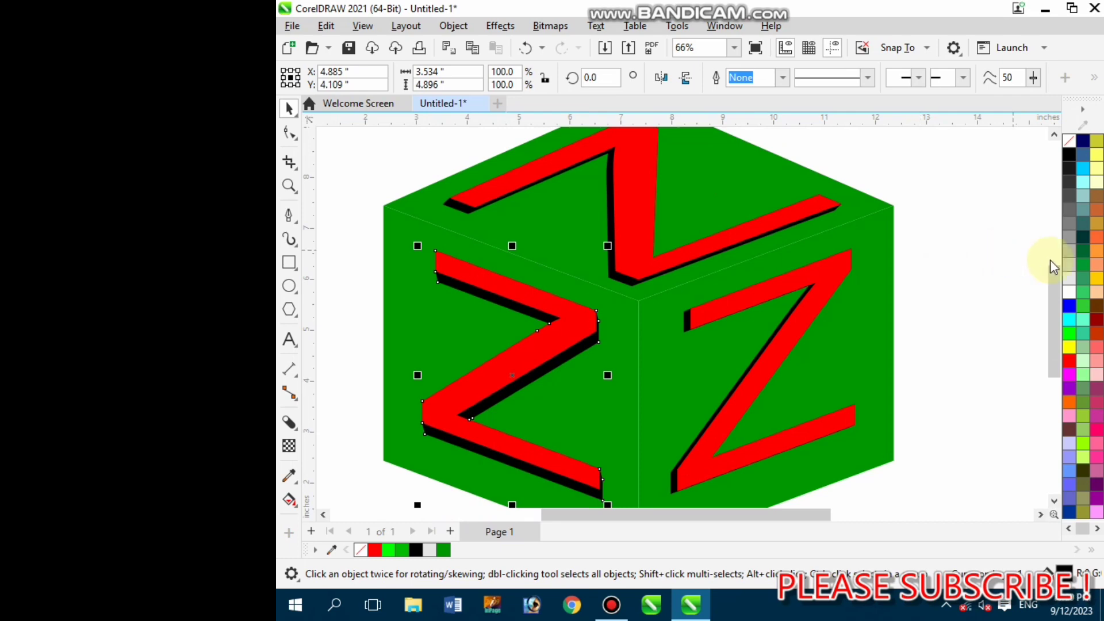
click(1071, 251)
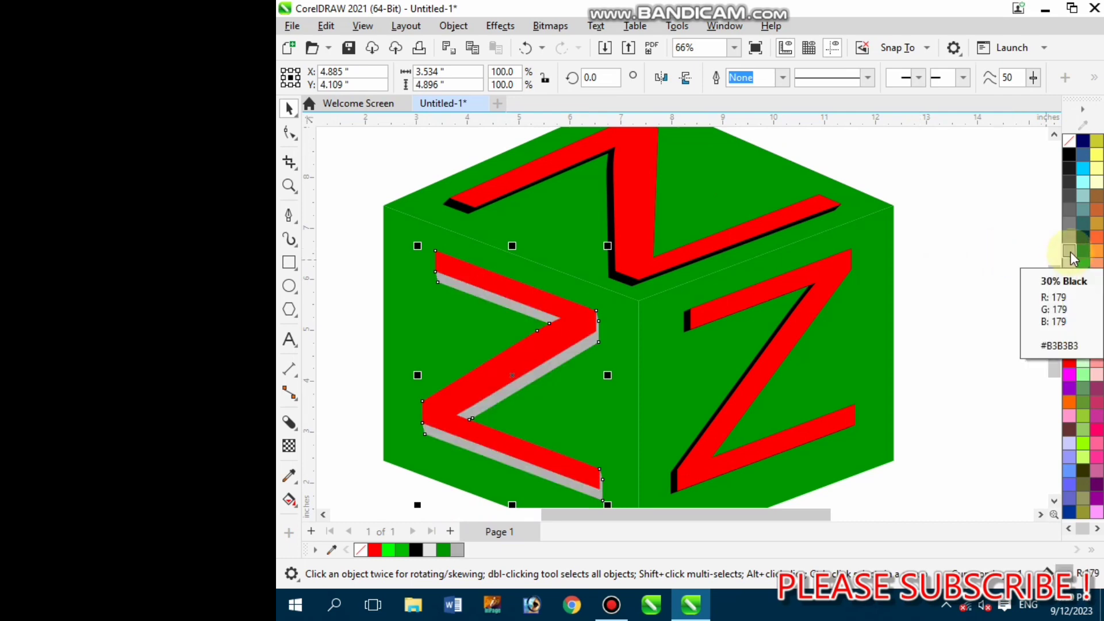
click(1072, 236)
click(1074, 224)
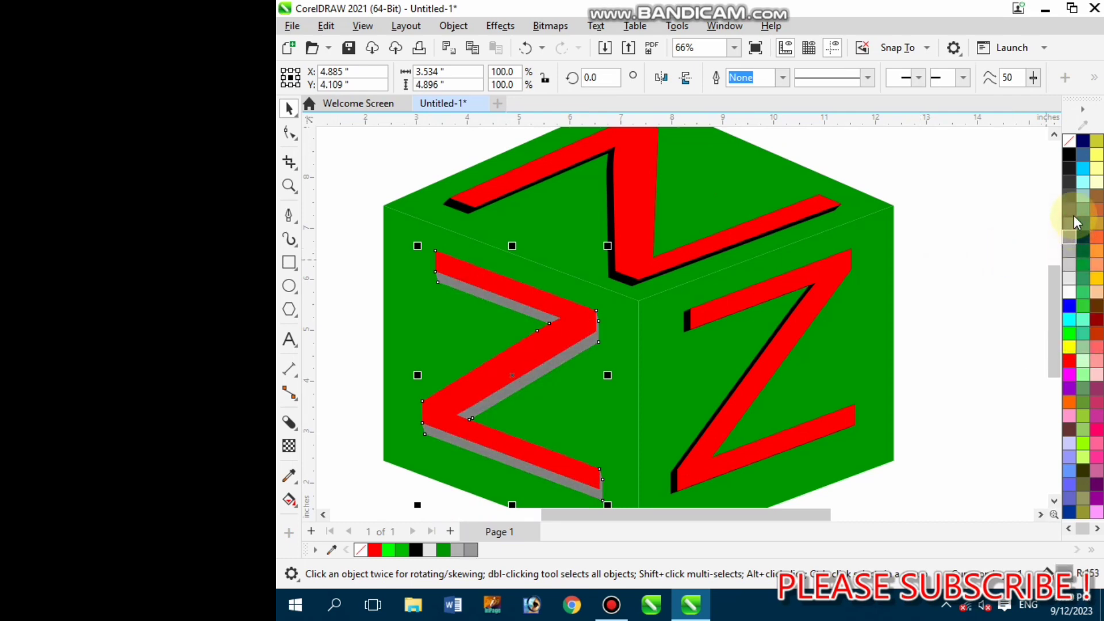
click(1074, 213)
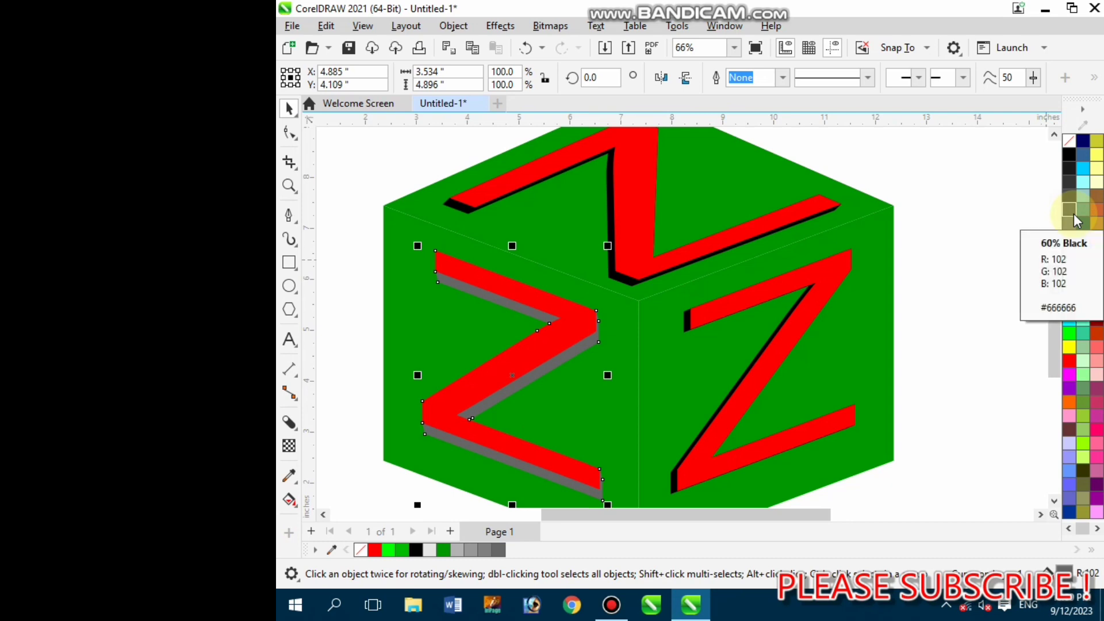
click(1071, 194)
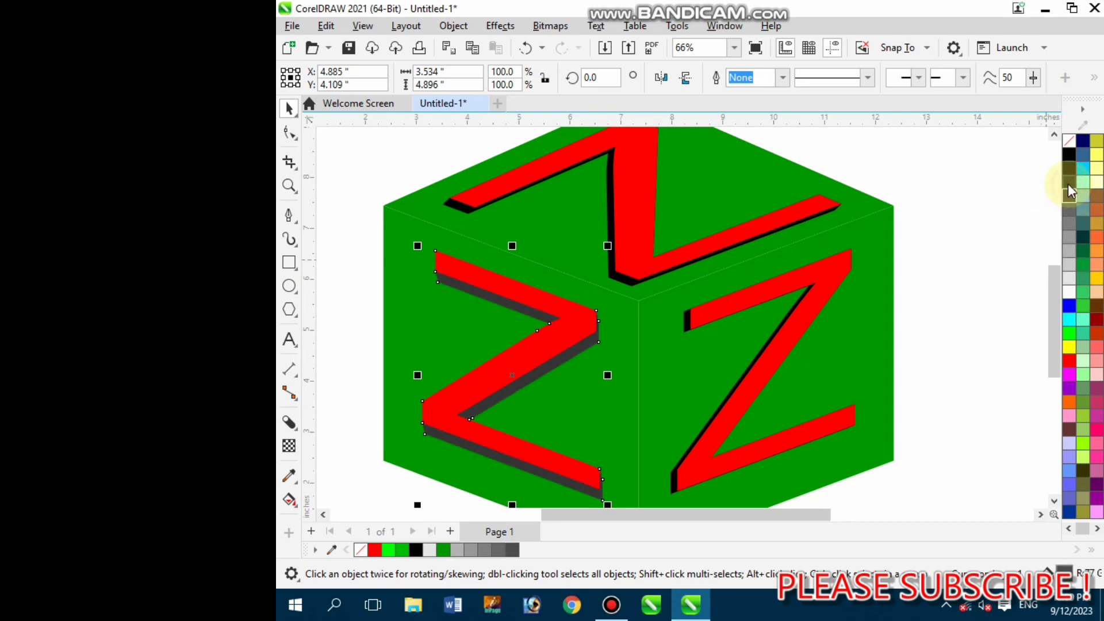
- Try an 80% Black fill on the top Z letter, and undo it
scroll(611, 241, down, 1)
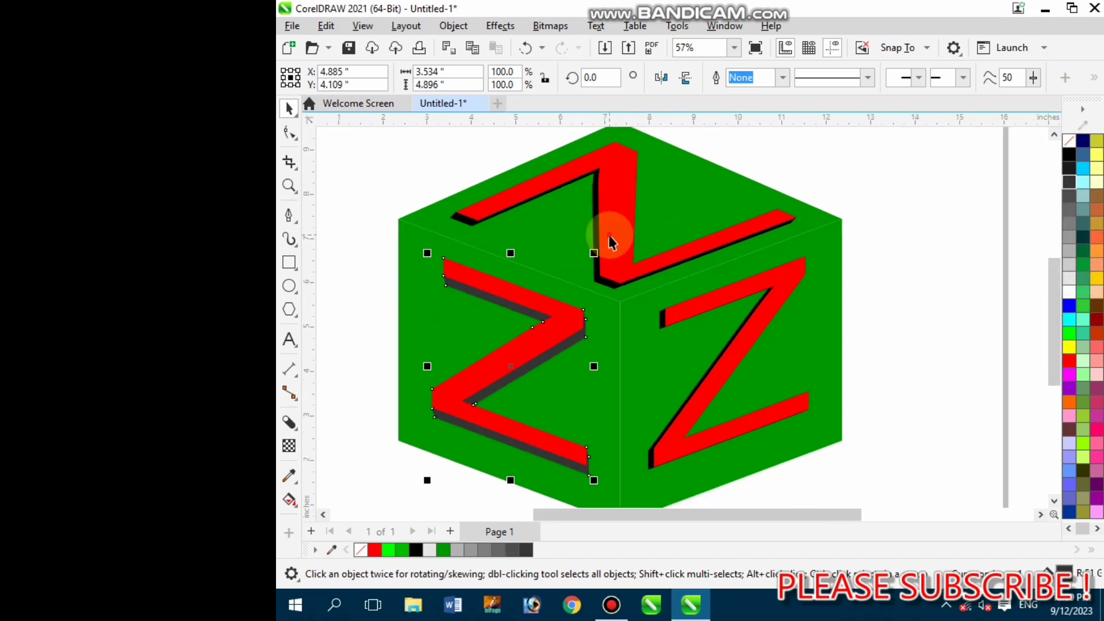
click(612, 242)
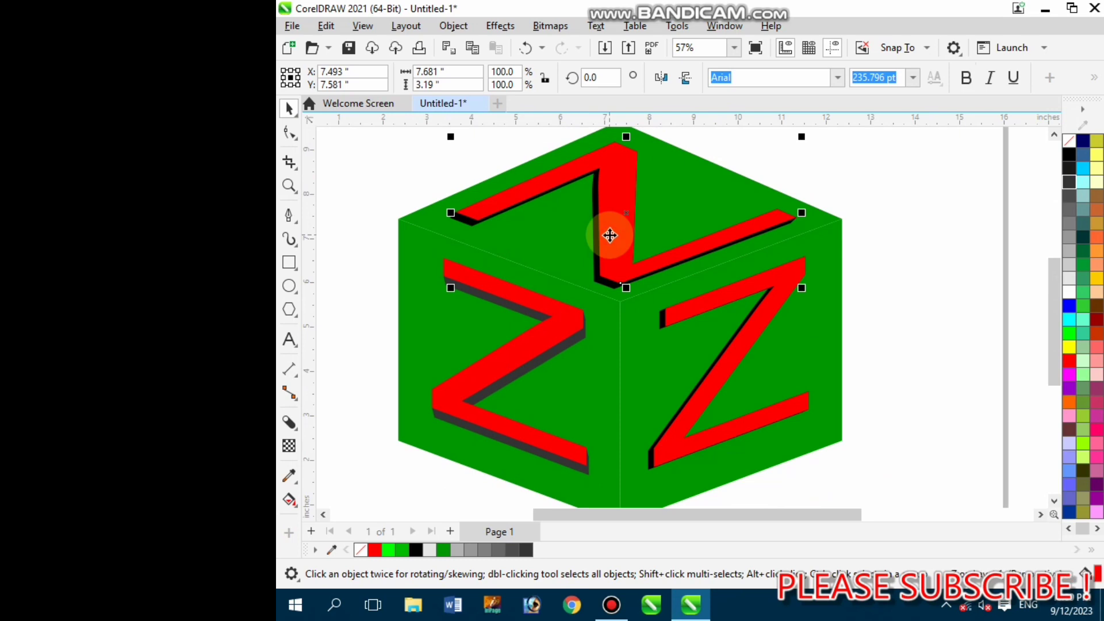
click(1068, 184)
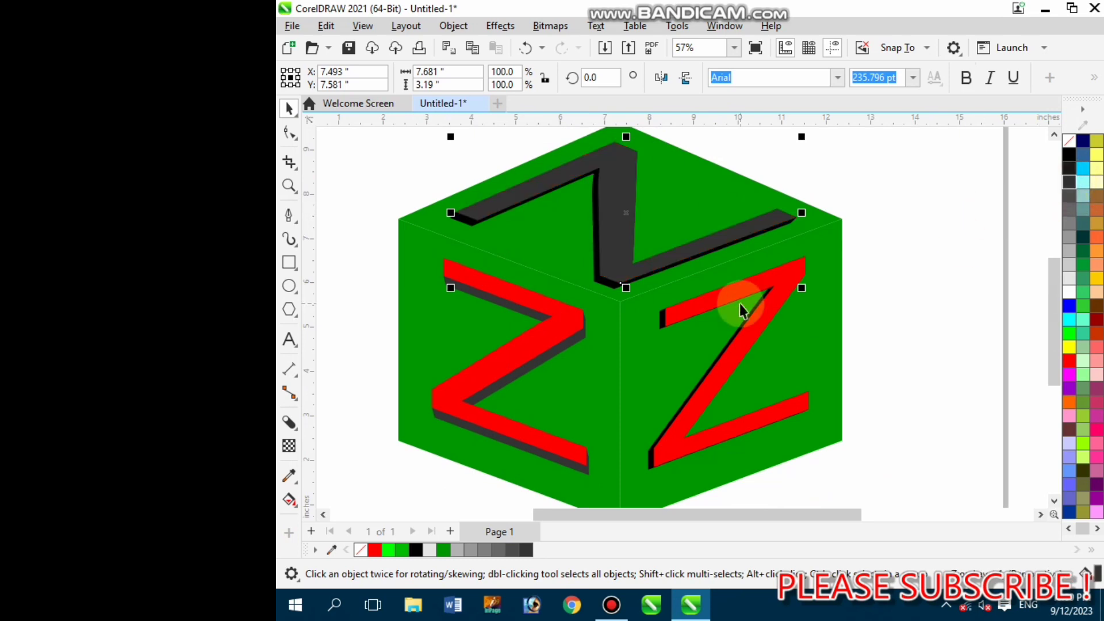
key(ctrl+z)
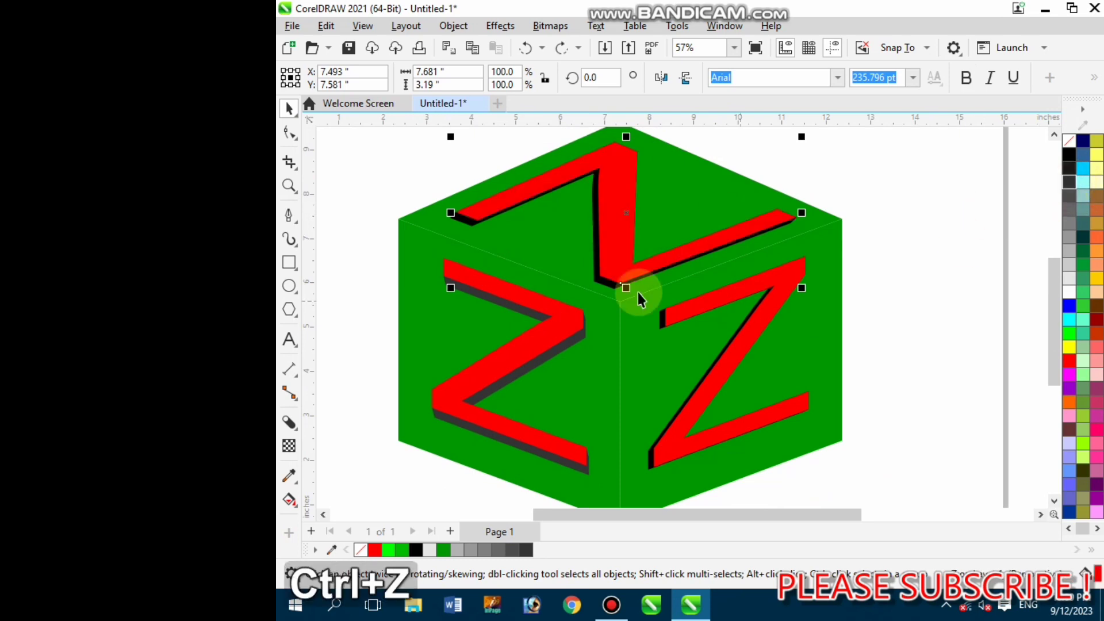
- Fill the top Z's detached shadow with 80% Black
click(604, 284)
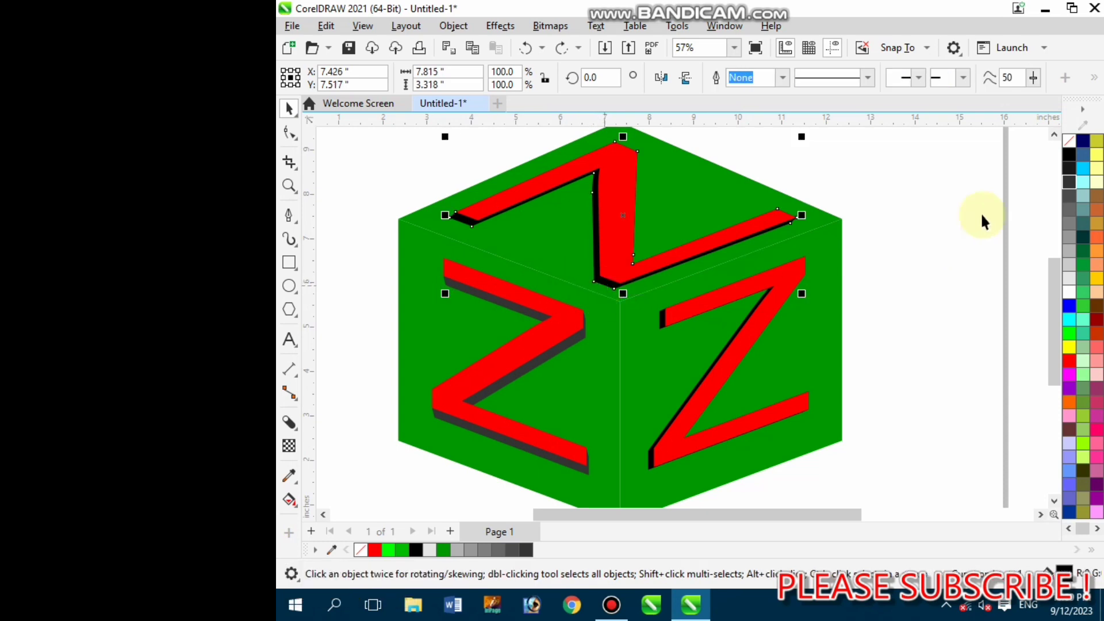
click(1070, 184)
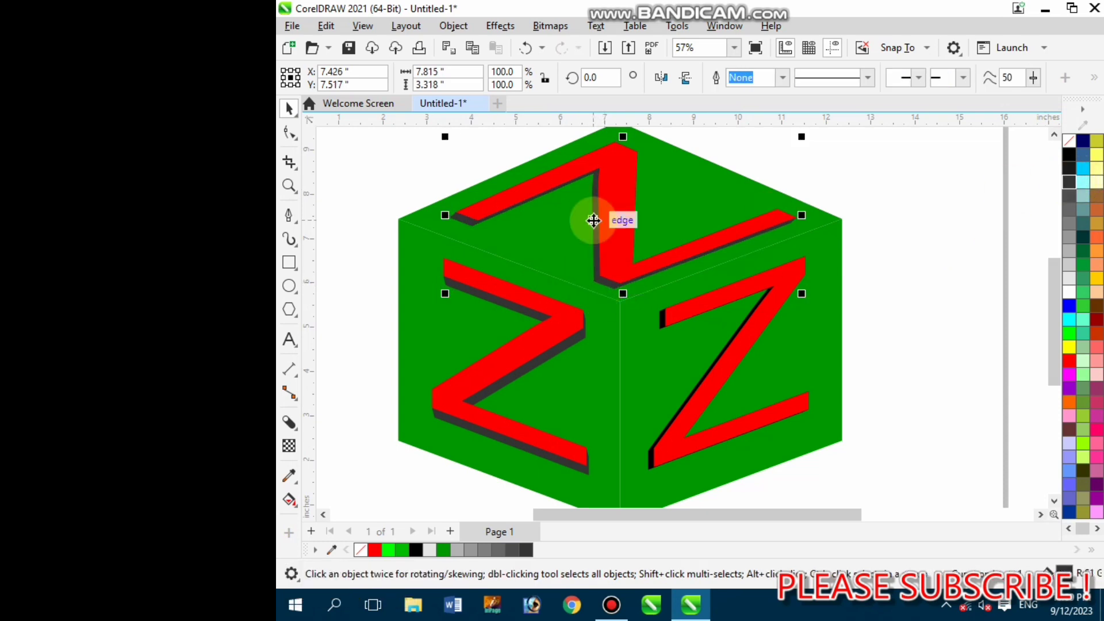
- Try an 80% Black fill on the right face's shadowed Z, undo it, and break its block shadow apart
scroll(590, 217, down, 1)
click(670, 356)
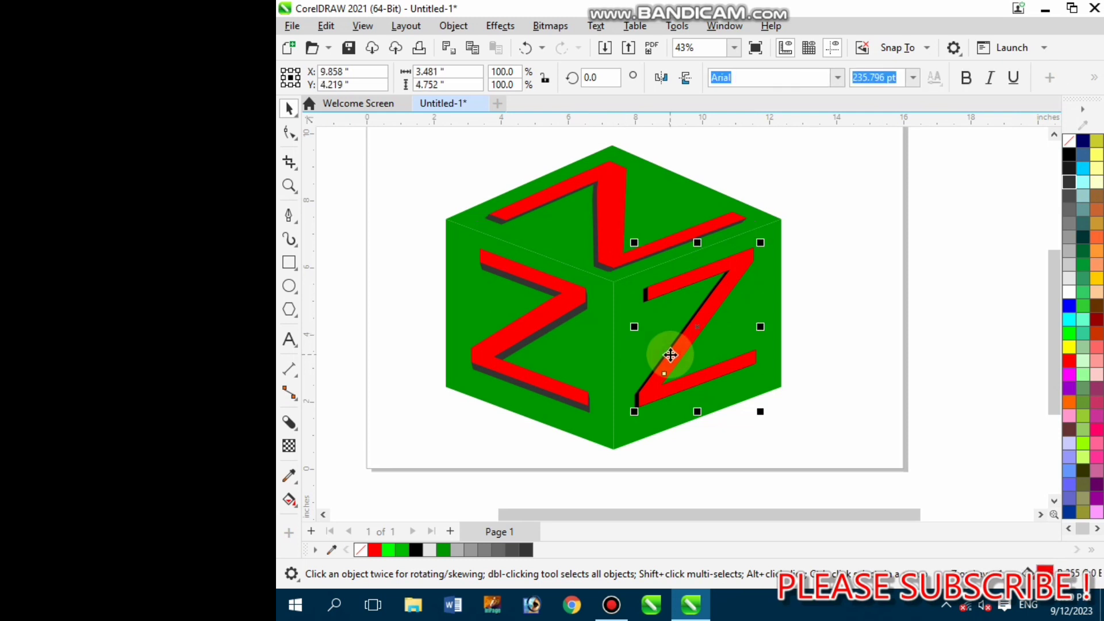
scroll(629, 407, up, 2)
click(639, 396)
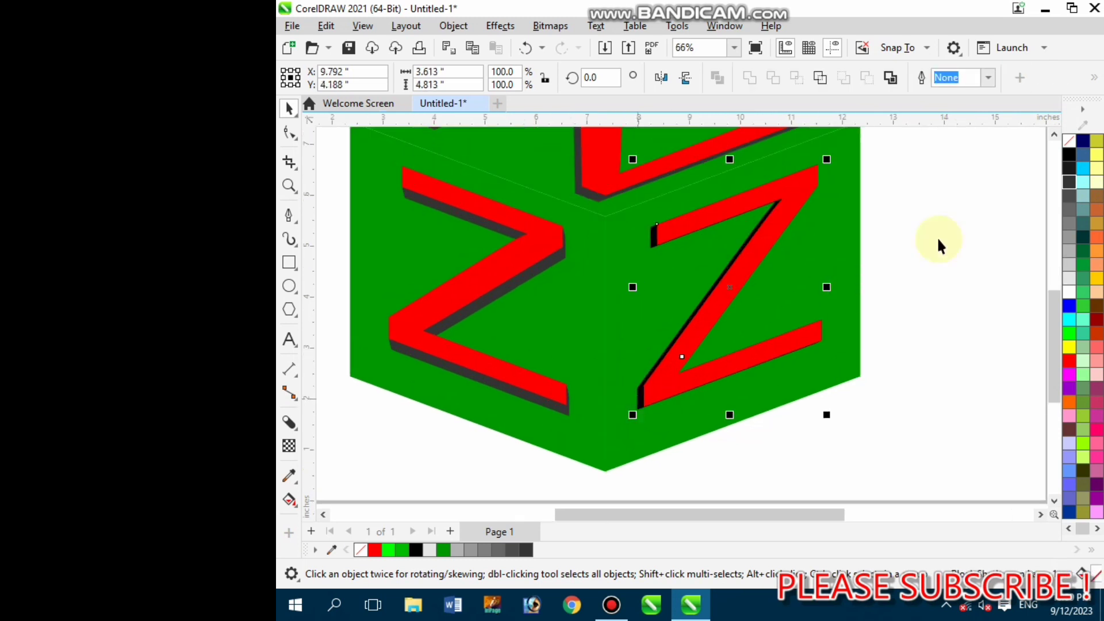
click(1069, 182)
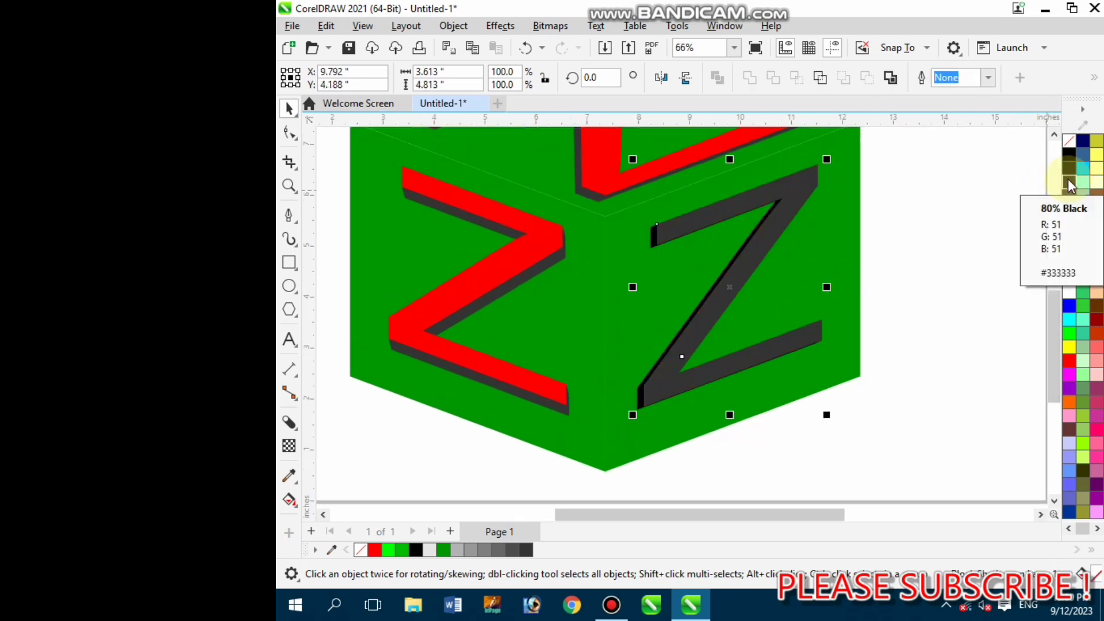
key(ctrl+z)
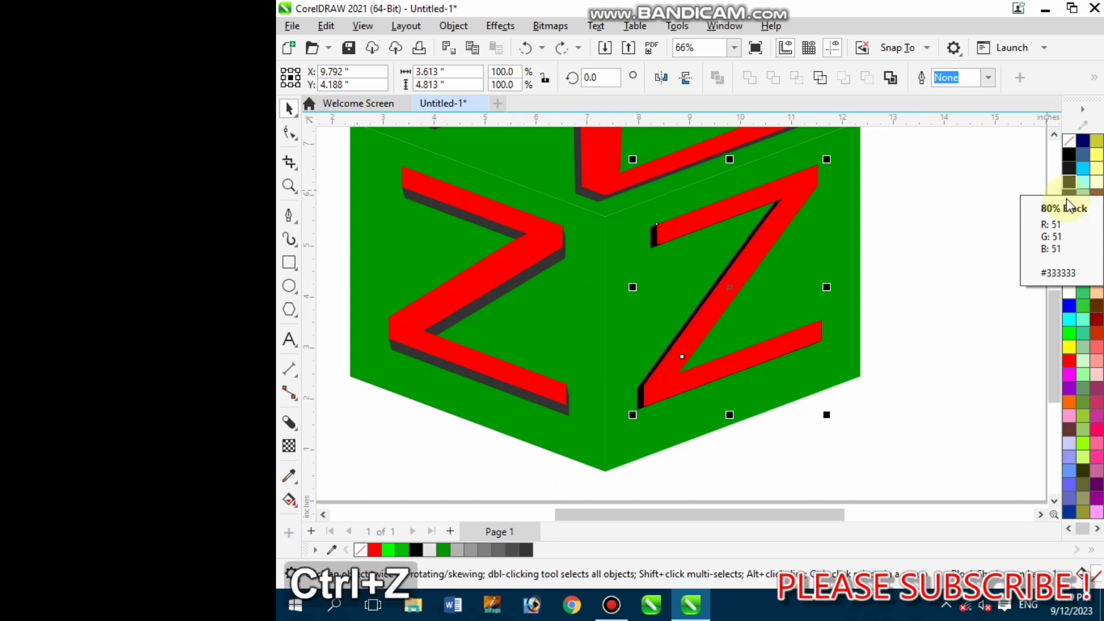
key(ctrl+k)
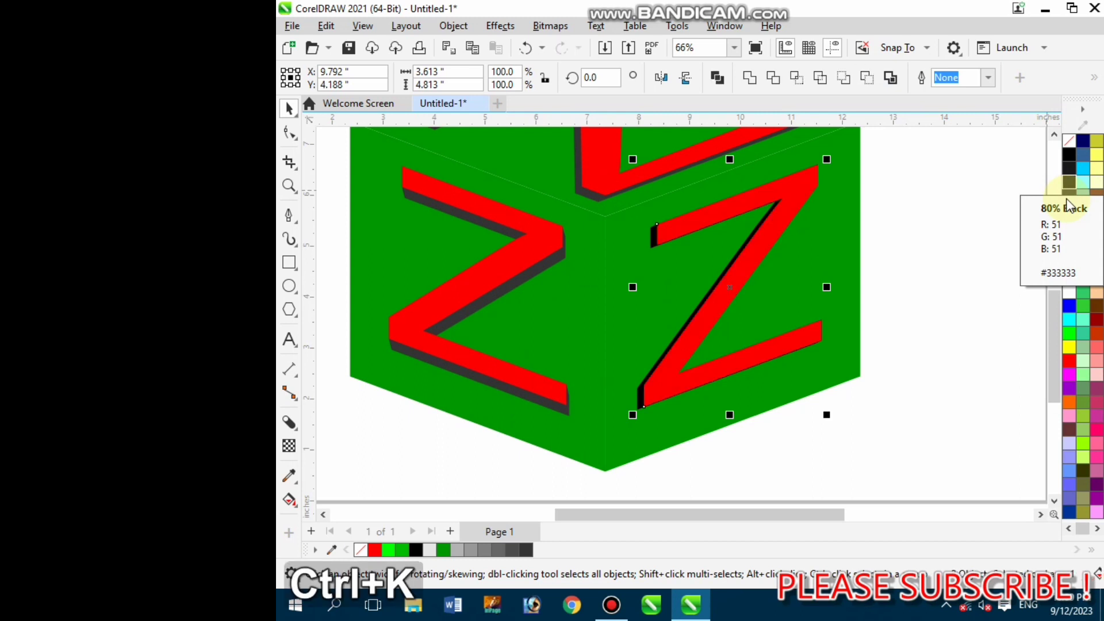
- Fill the detached block shadow of the right face's Z with 80% Black
click(886, 244)
scroll(641, 374, up, 1)
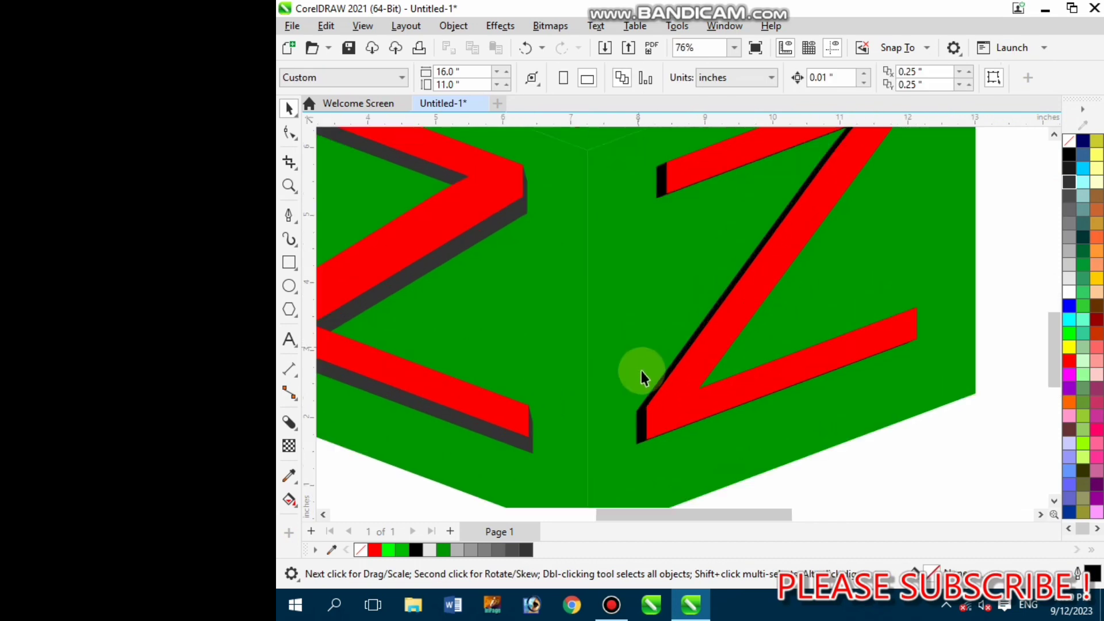
click(639, 428)
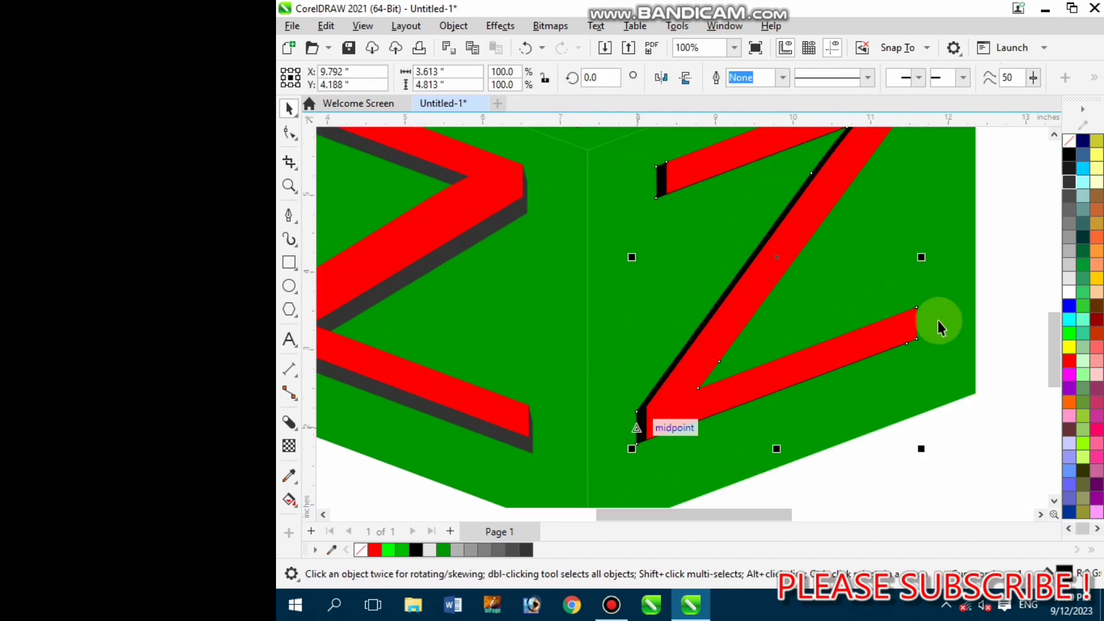
click(1067, 181)
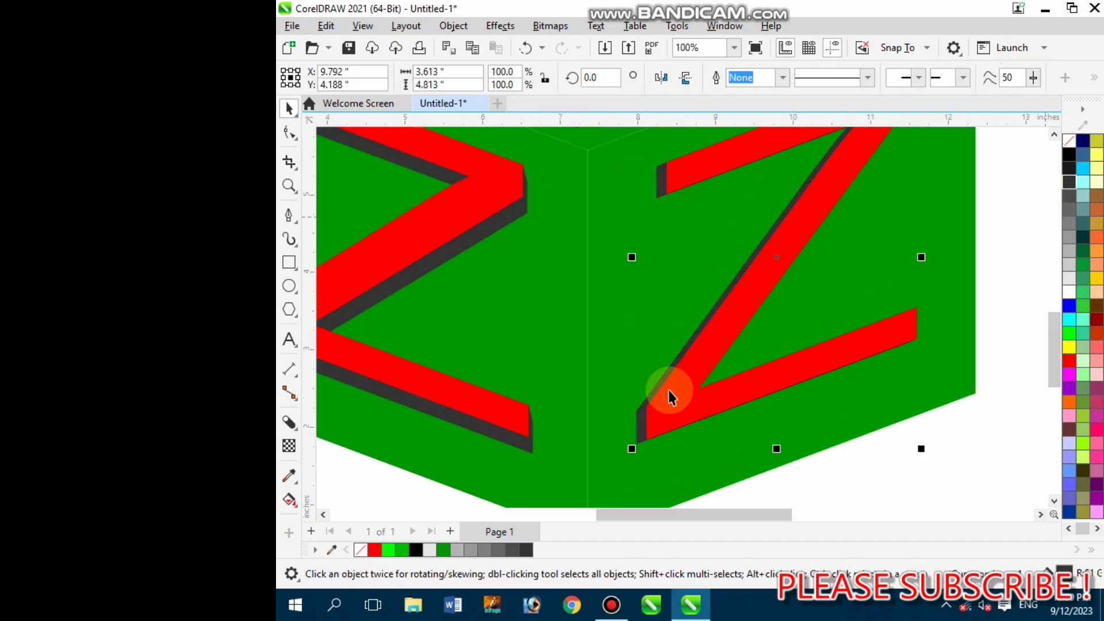
scroll(668, 390, down, 3)
click(696, 463)
- Draw a closed three-pointed highlight, about 1.17 by 0.57 inches, with the Pen tool over the corner where the cube's three faces meet
scroll(644, 313, up, 3)
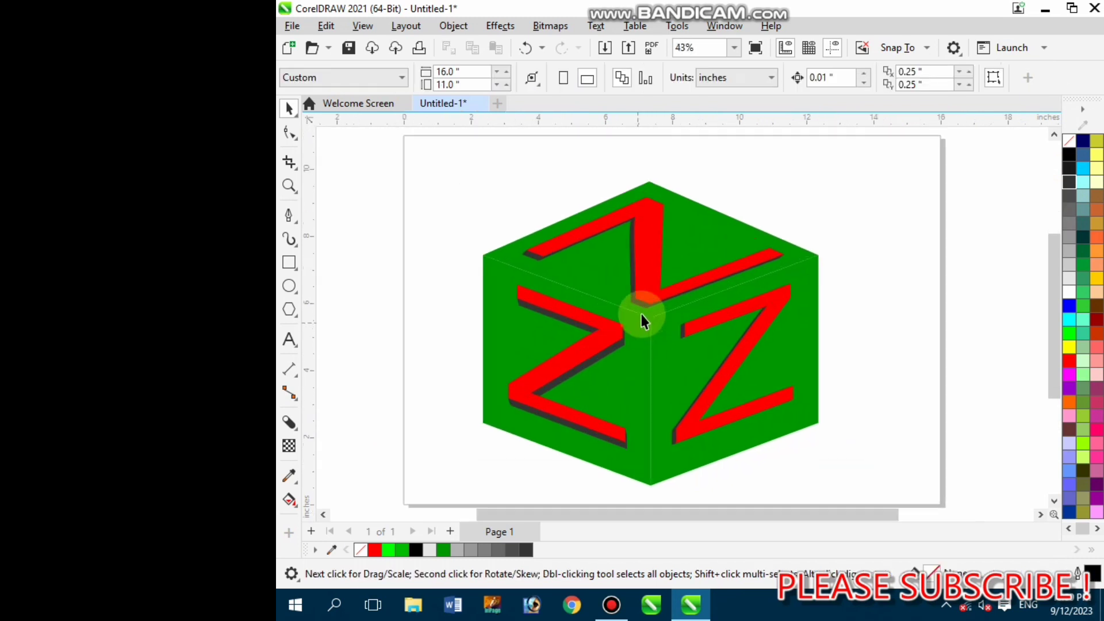
scroll(652, 312, up, 1)
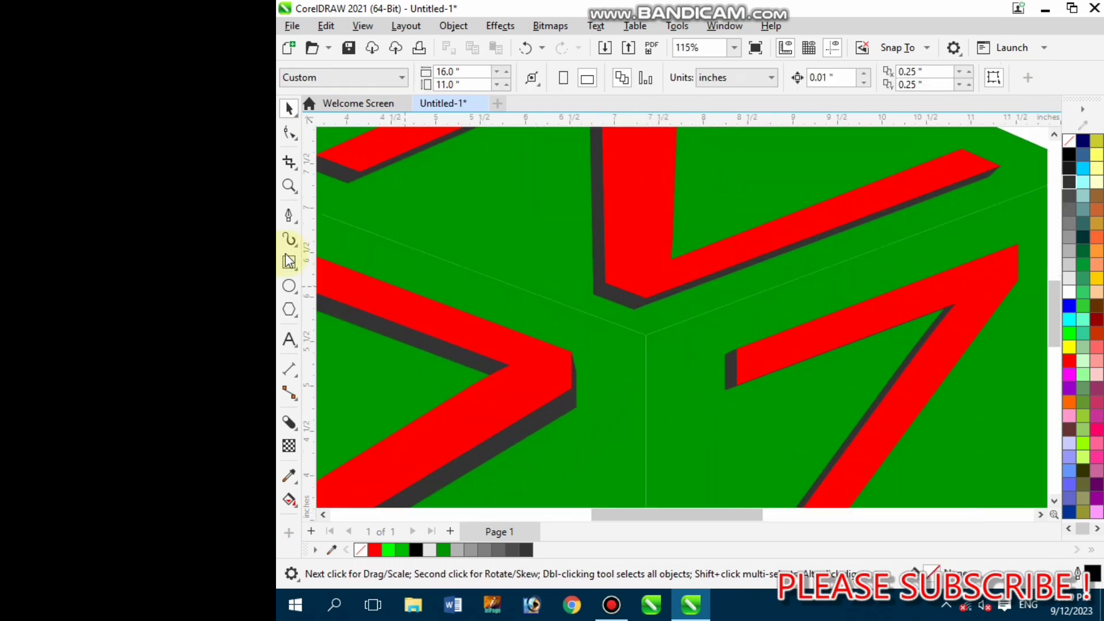
click(286, 215)
scroll(728, 313, up, 4)
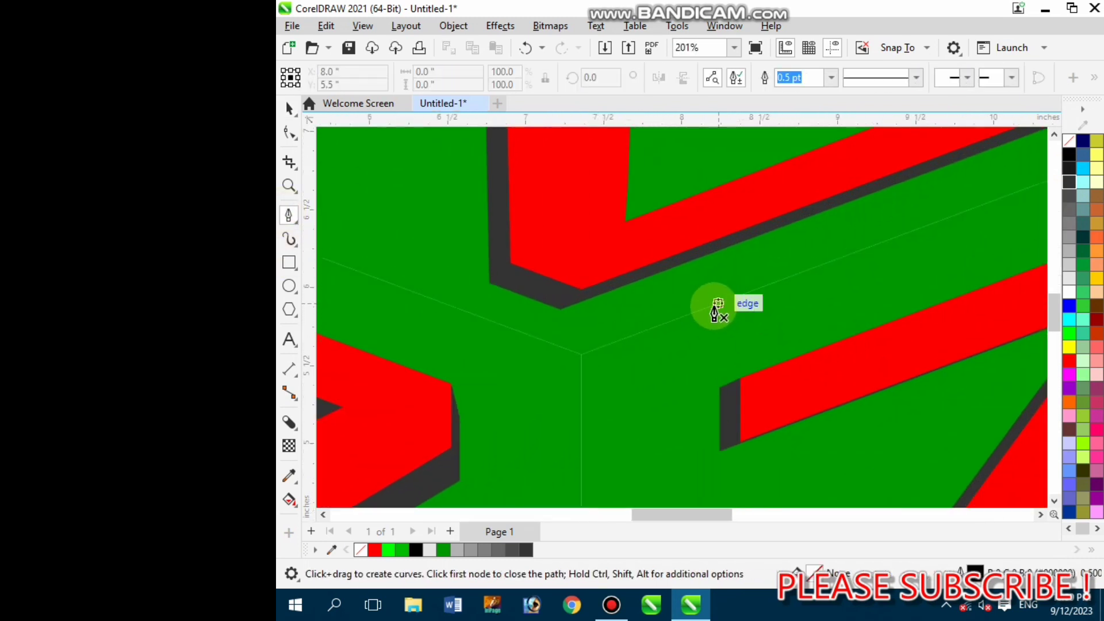
click(634, 325)
click(582, 346)
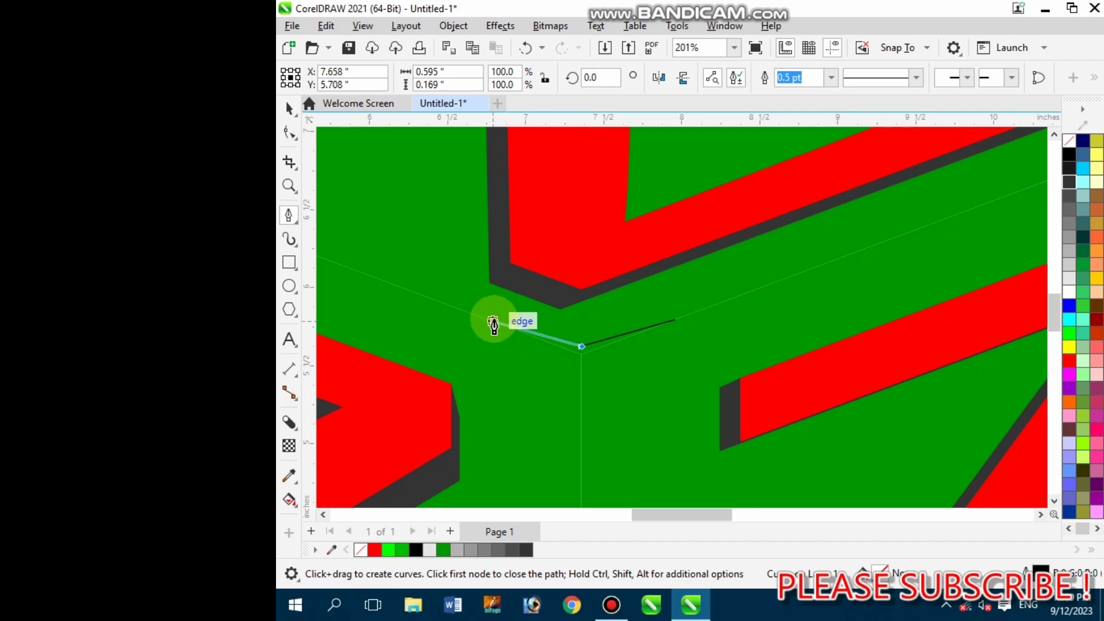
click(493, 321)
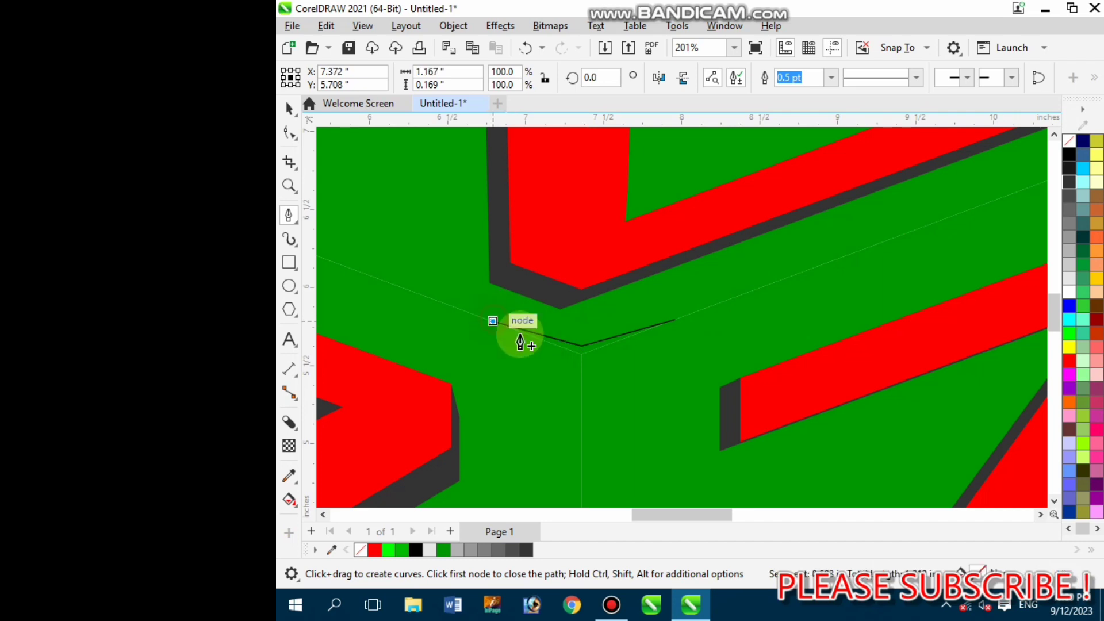
click(574, 362)
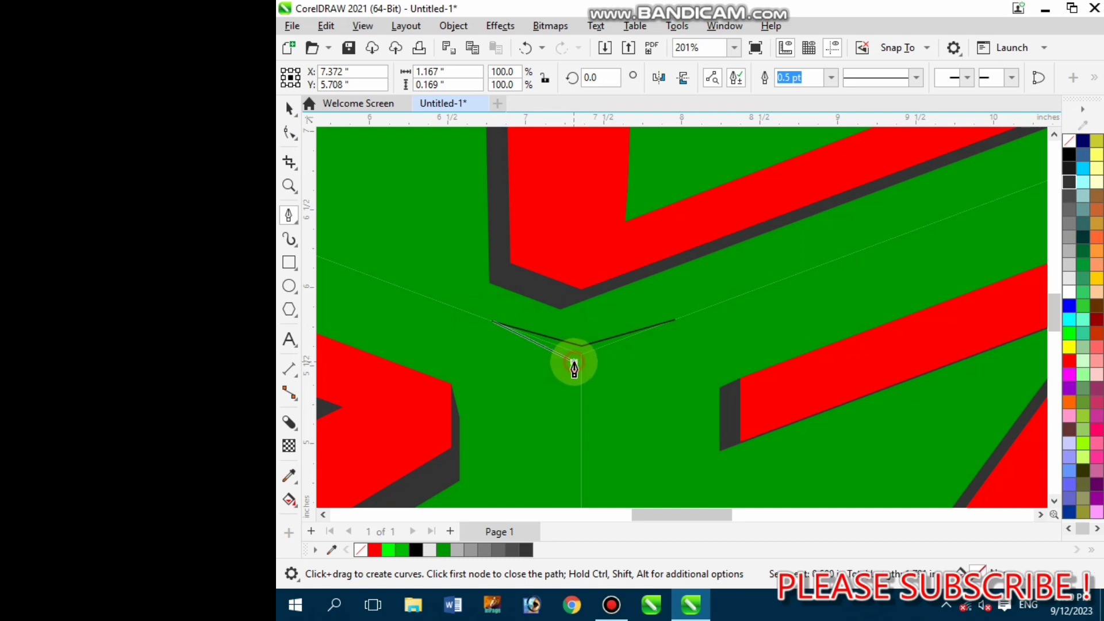
click(582, 410)
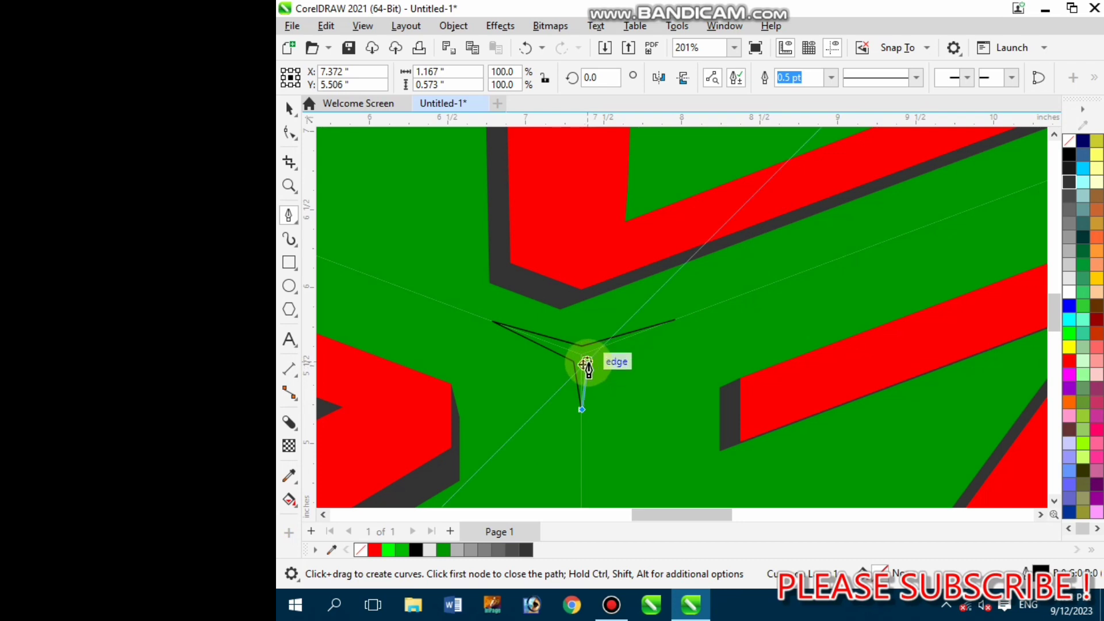
click(587, 363)
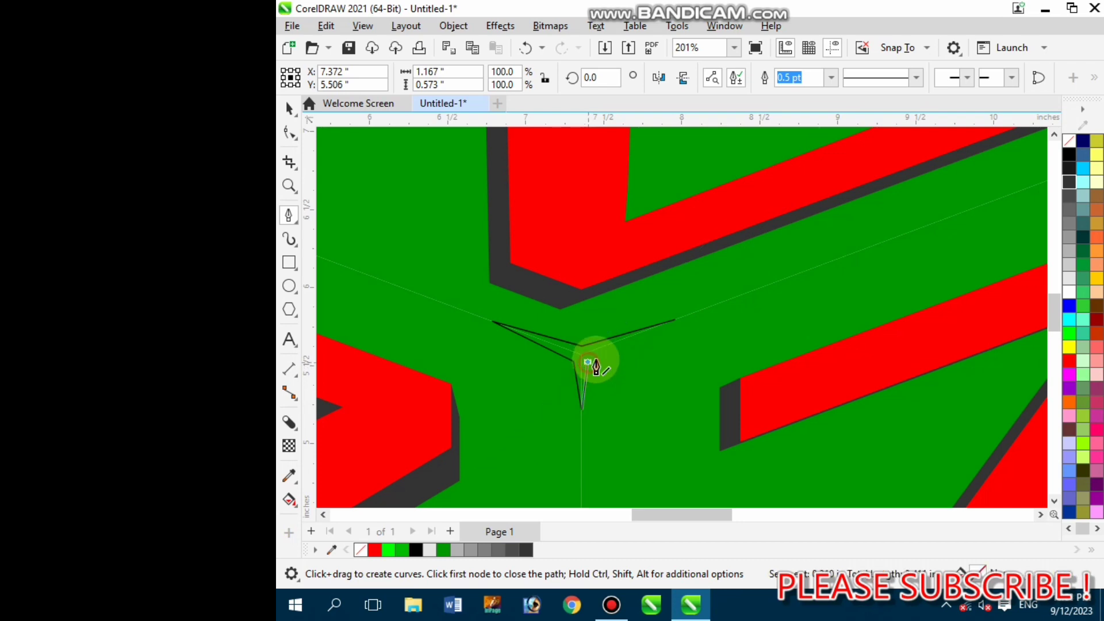
click(674, 322)
scroll(590, 423, down, 2)
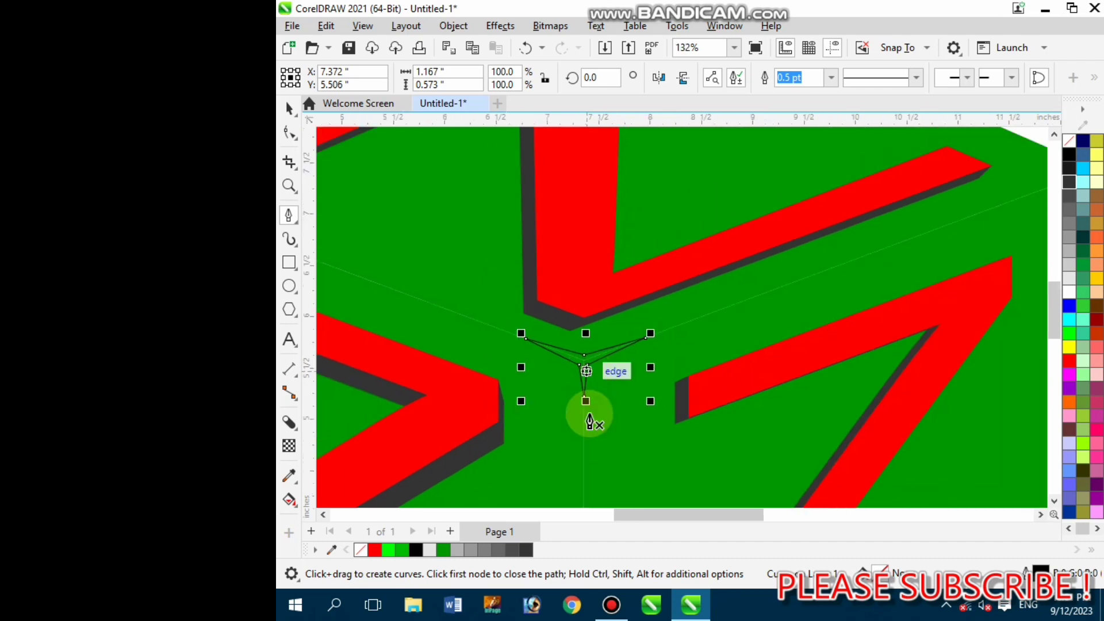
- Lengthen the three-pointed shape by moving its lowest node further down the vertical edge between the left and right faces
scroll(586, 414, up, 1)
click(288, 137)
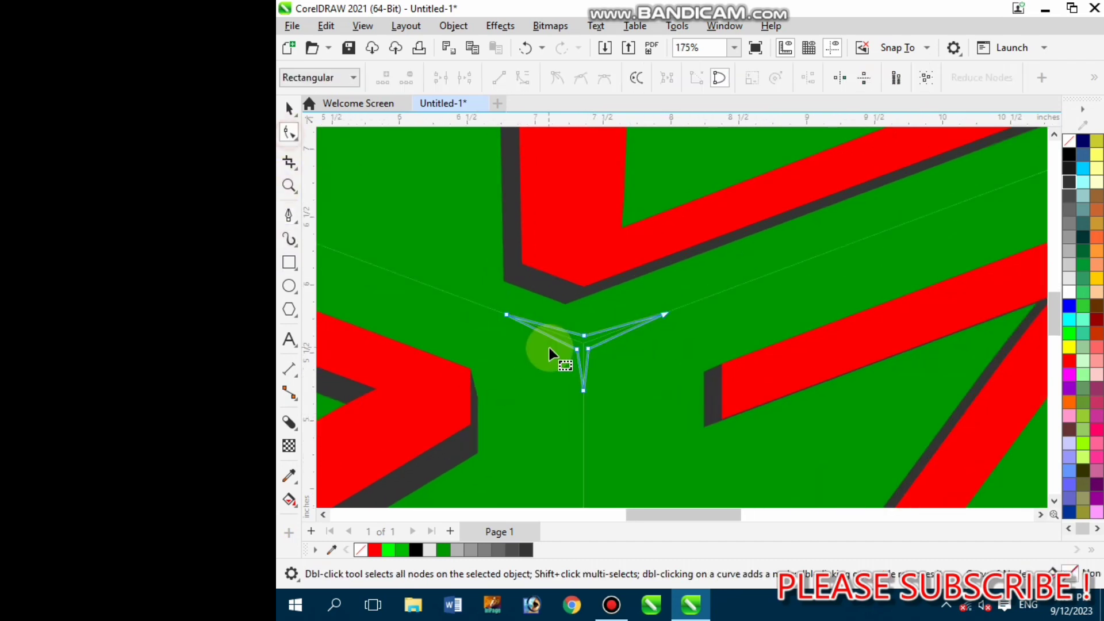
drag(582, 387, 584, 404)
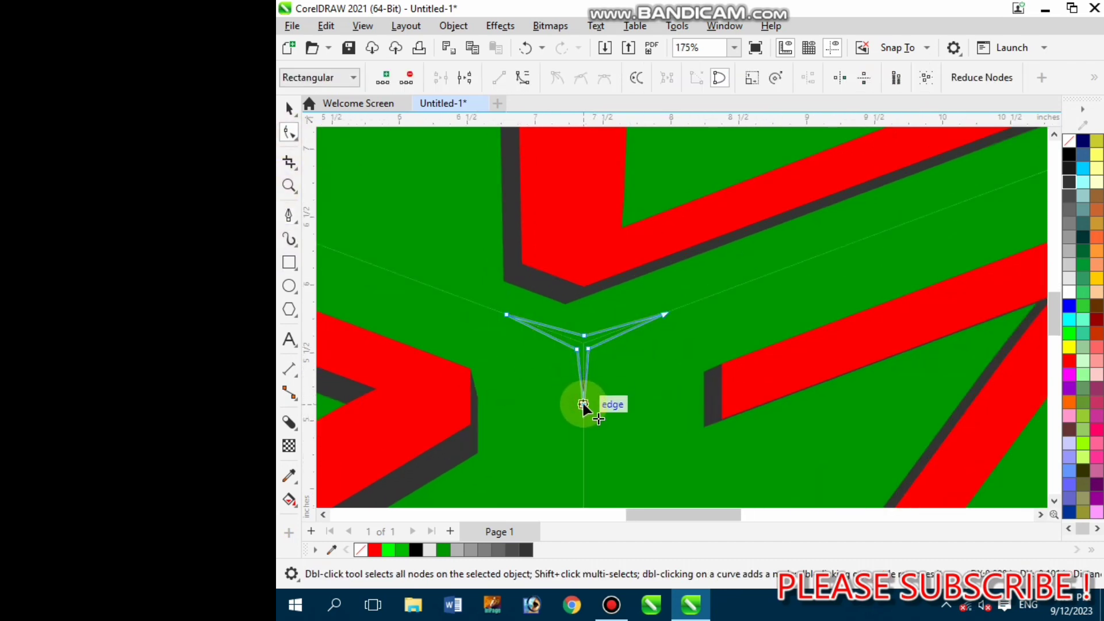
scroll(561, 364, down, 2)
- Fill the three-pointed corner shape with white and remove its outline
click(287, 107)
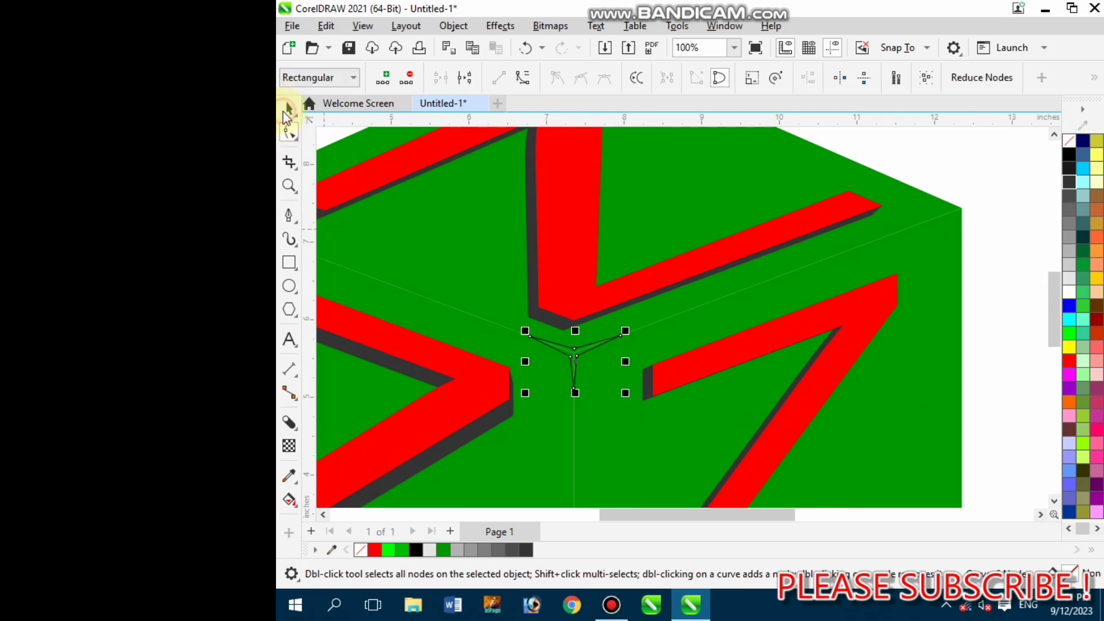
click(1068, 294)
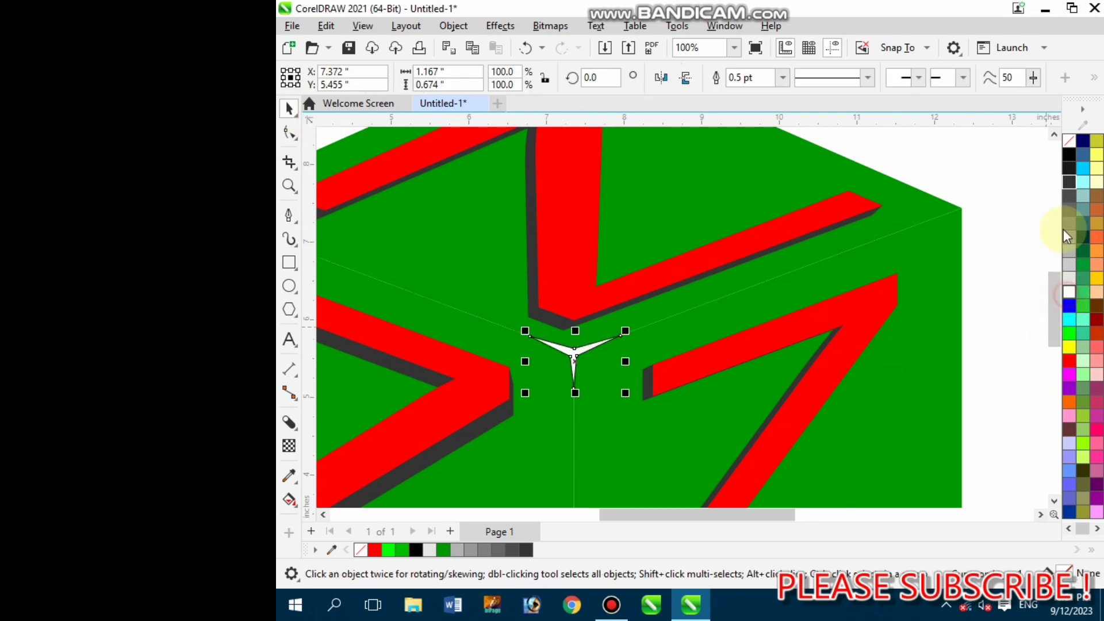
right_click(1072, 142)
click(1036, 153)
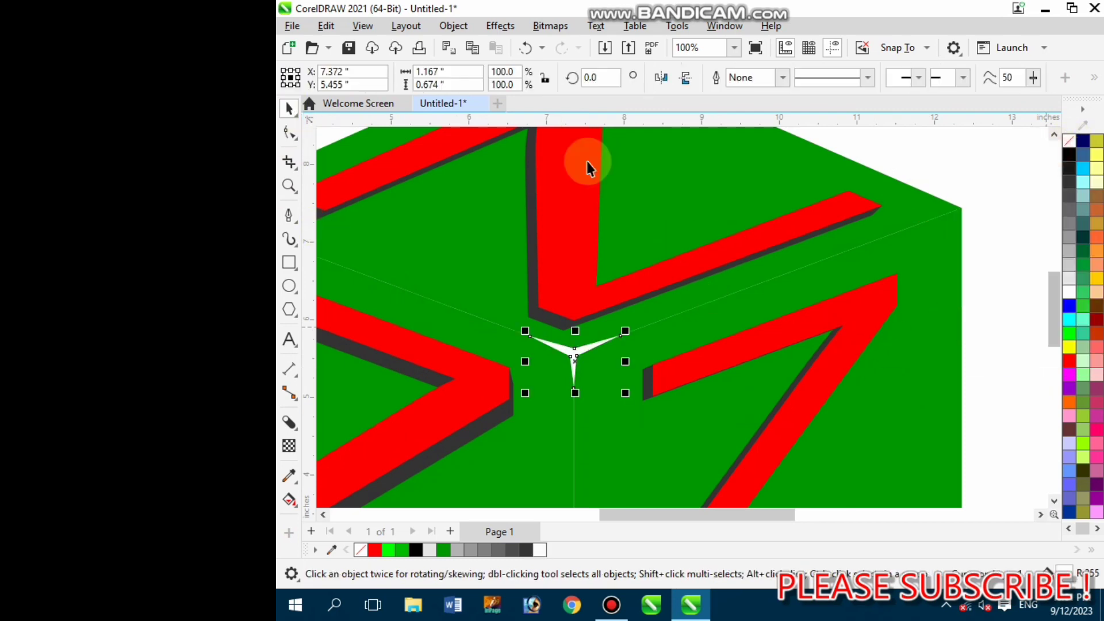
- Apply a Gaussian Blur with a radius of 12 pixels to the white corner highlight
click(501, 26)
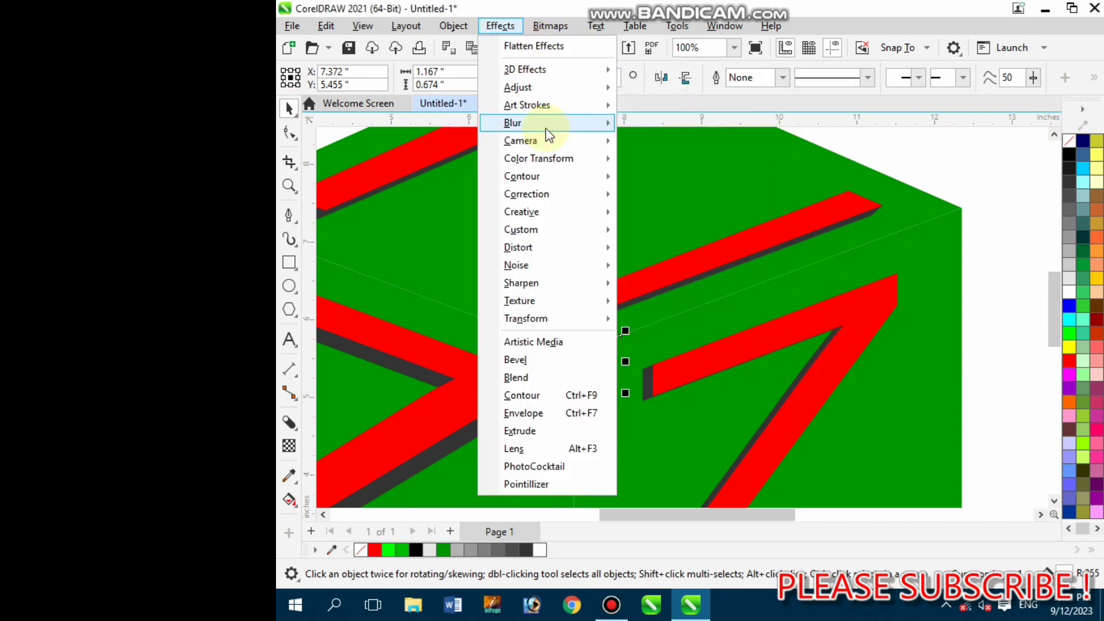
mouse_move(546, 124)
click(677, 161)
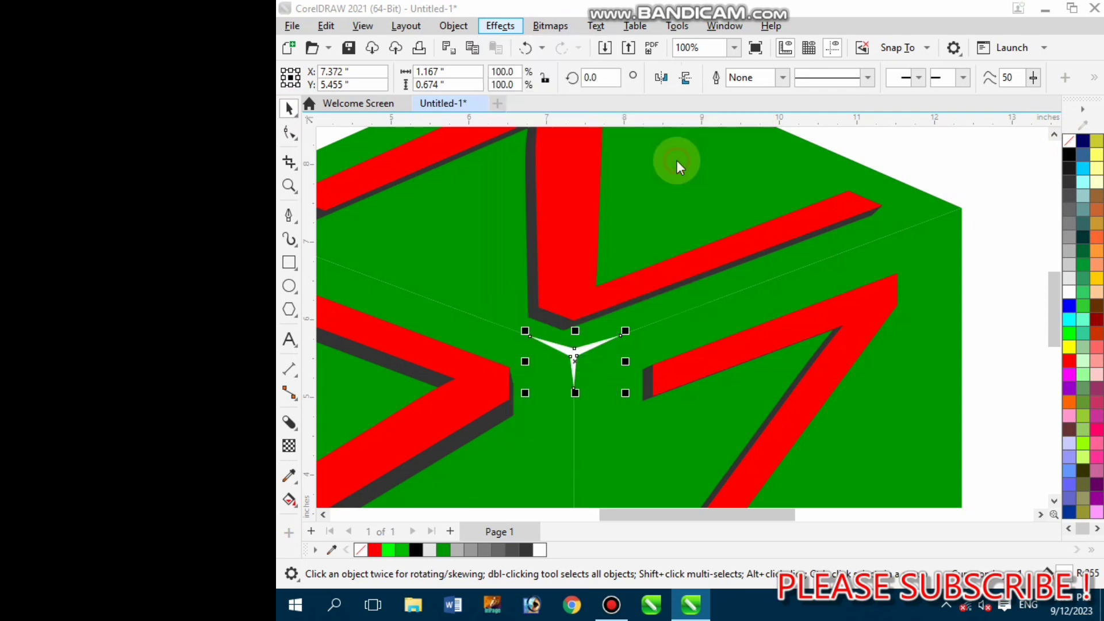
drag(637, 243, 624, 408)
scroll(599, 232, down, 5)
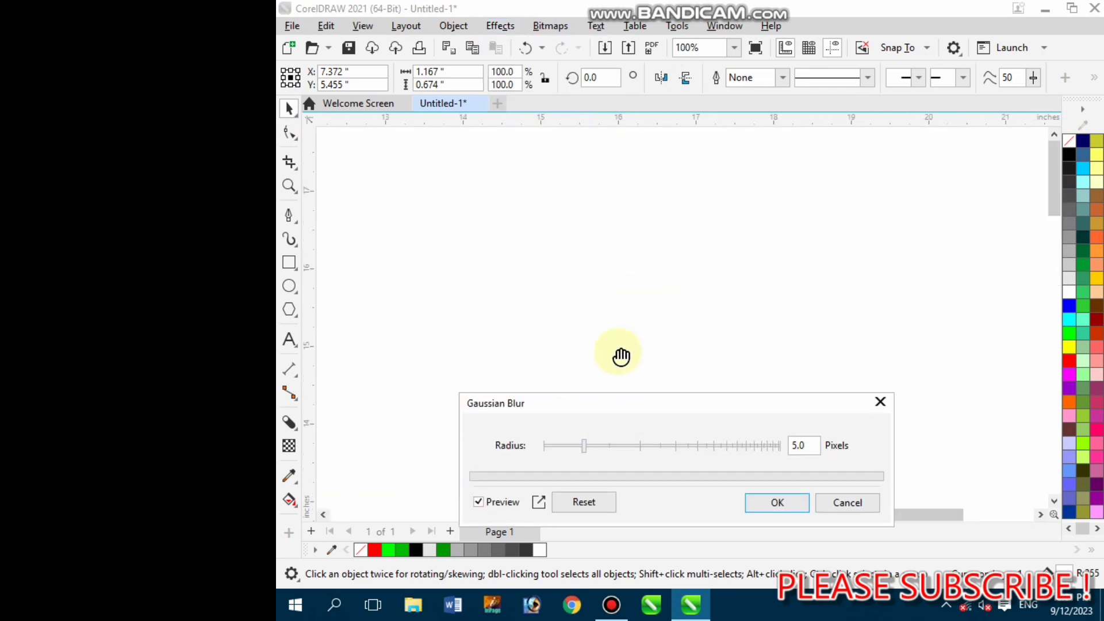
scroll(540, 219, up, 3)
scroll(547, 224, down, 3)
scroll(661, 351, up, 3)
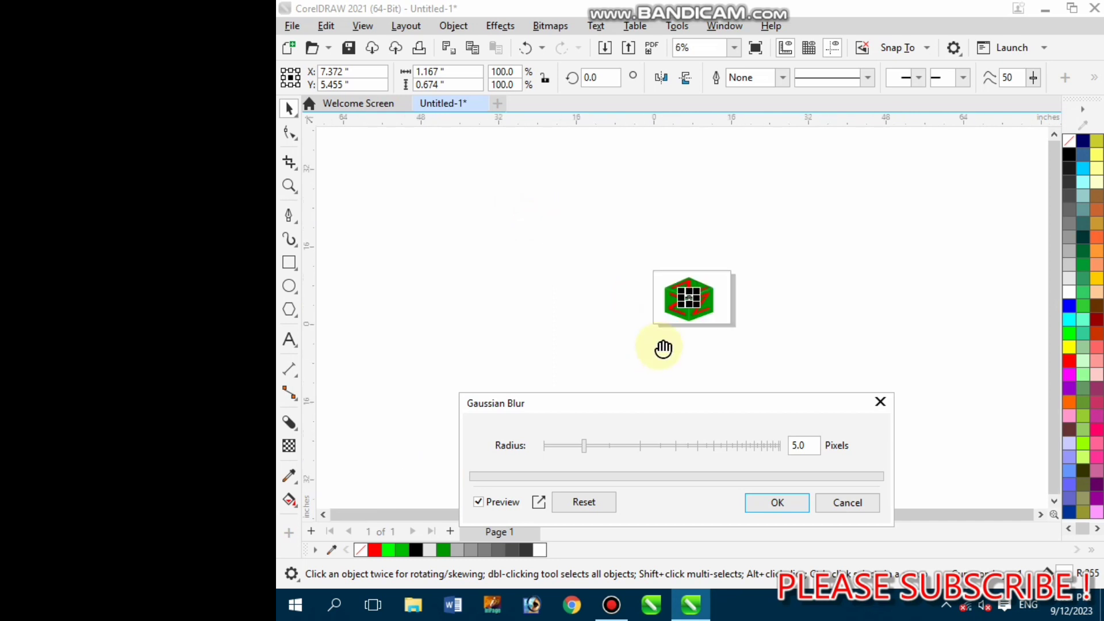
scroll(611, 259, down, 1)
scroll(610, 302, down, 2)
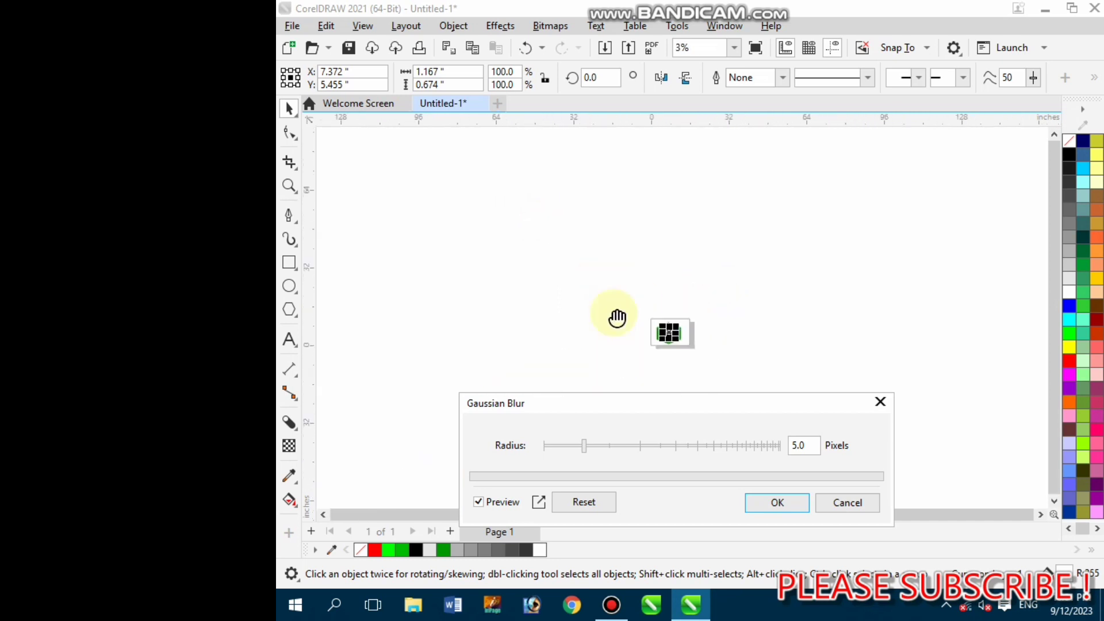
scroll(670, 339, up, 3)
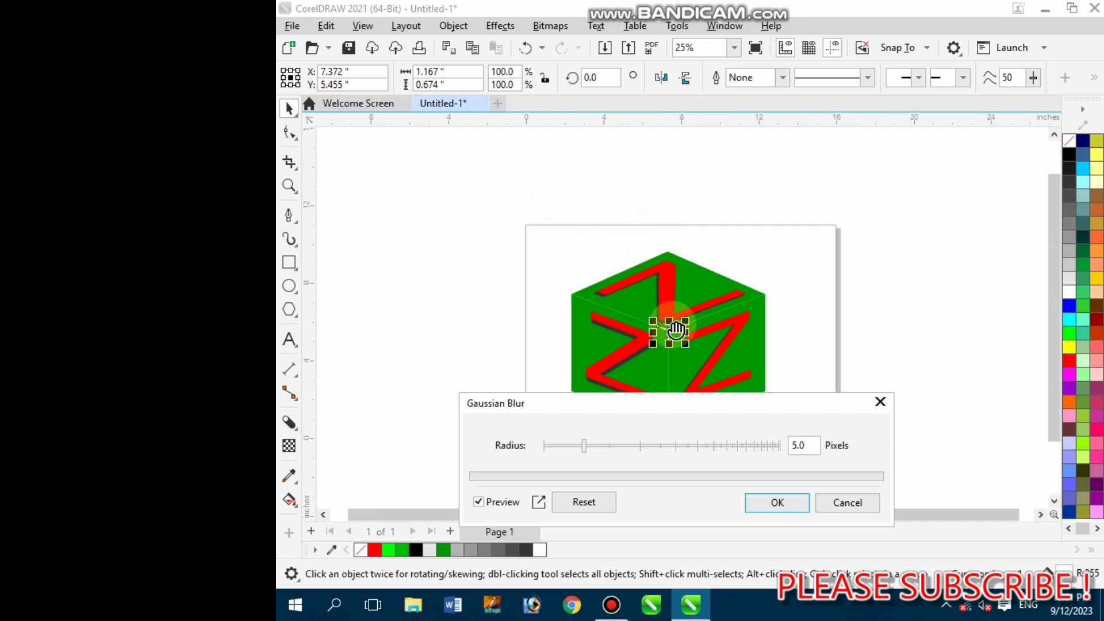
scroll(670, 322, up, 2)
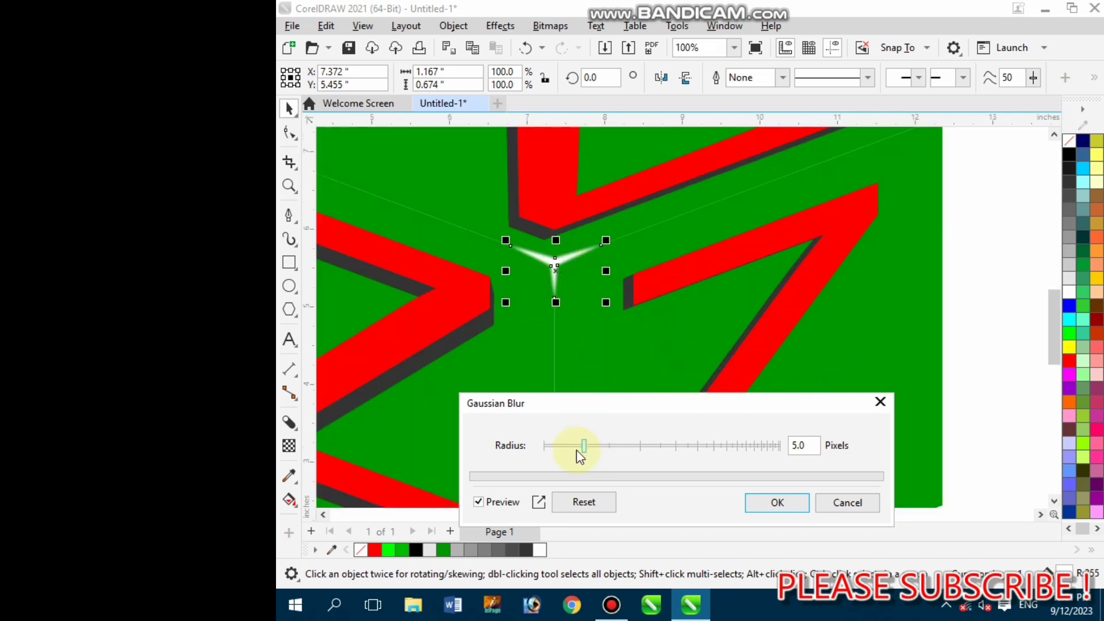
mouse_move(598, 444)
mouse_down()
mouse_move(645, 451)
mouse_move(616, 449)
mouse_up()
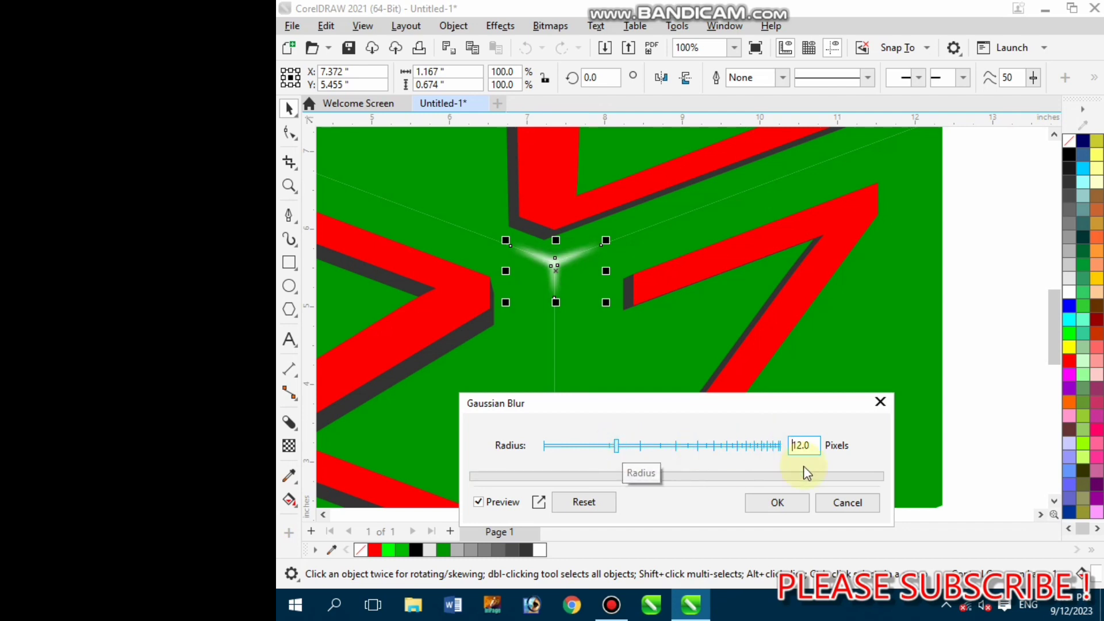
click(788, 502)
scroll(713, 374, down, 1)
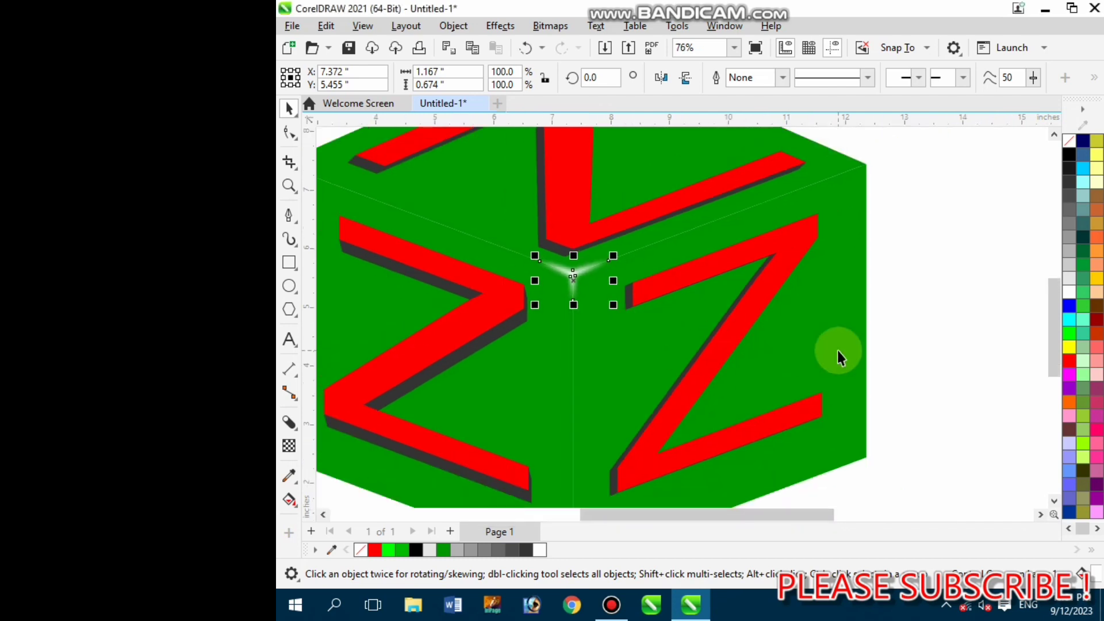
scroll(863, 351, down, 2)
click(898, 353)
scroll(647, 326, down, 1)
scroll(668, 317, up, 1)
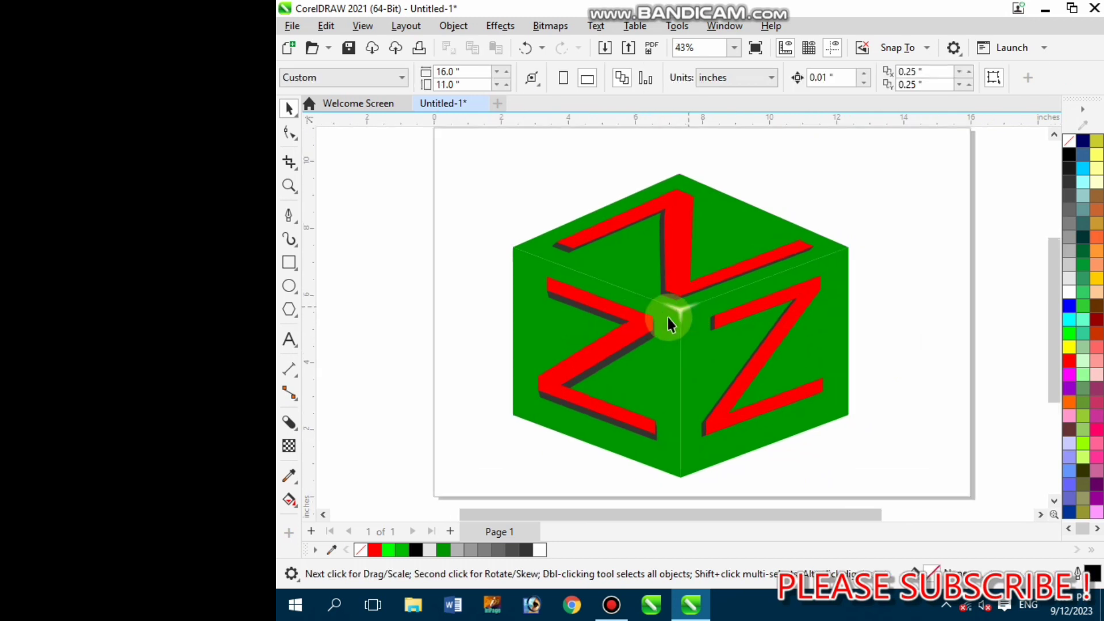
- Draw a straight Pen line along the edge between the top and left faces, from the outer corner to the blurred highlight
click(292, 220)
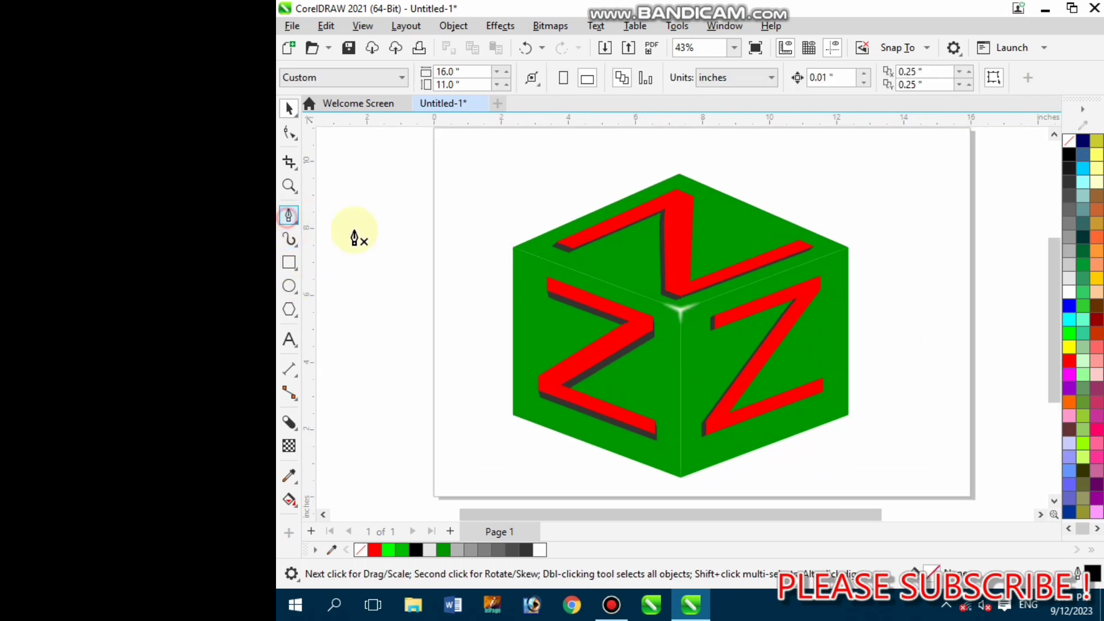
scroll(562, 291, up, 2)
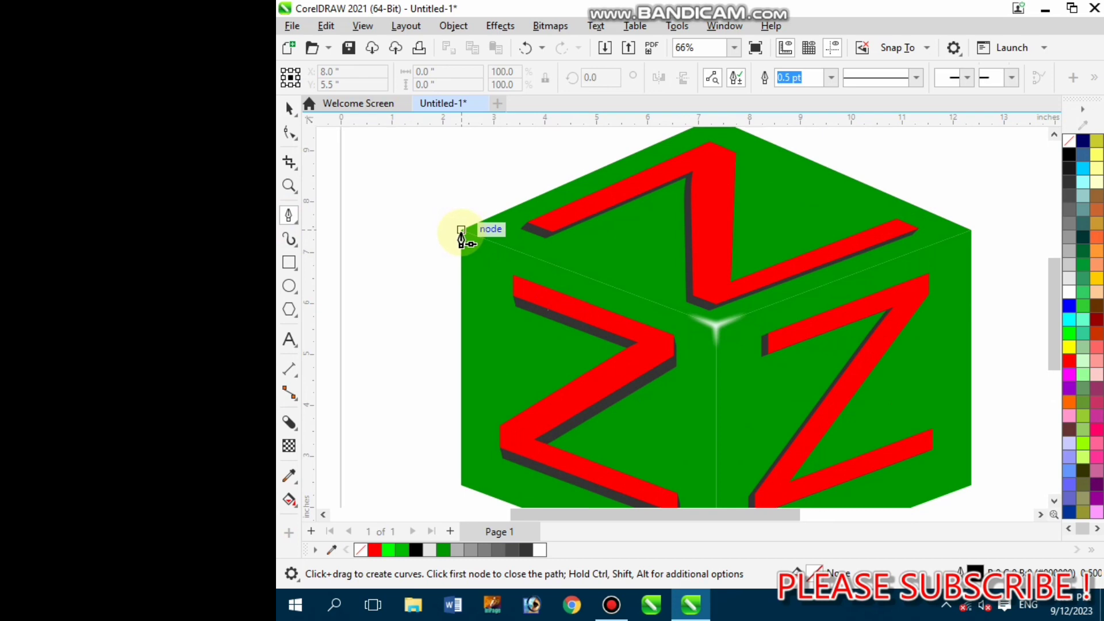
click(462, 230)
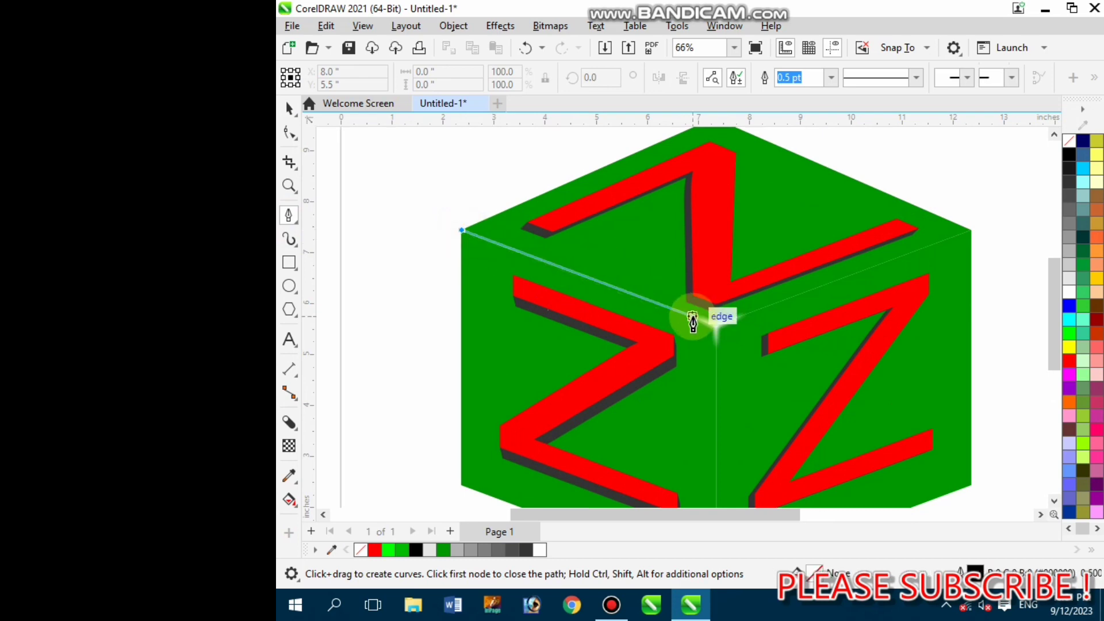
click(706, 319)
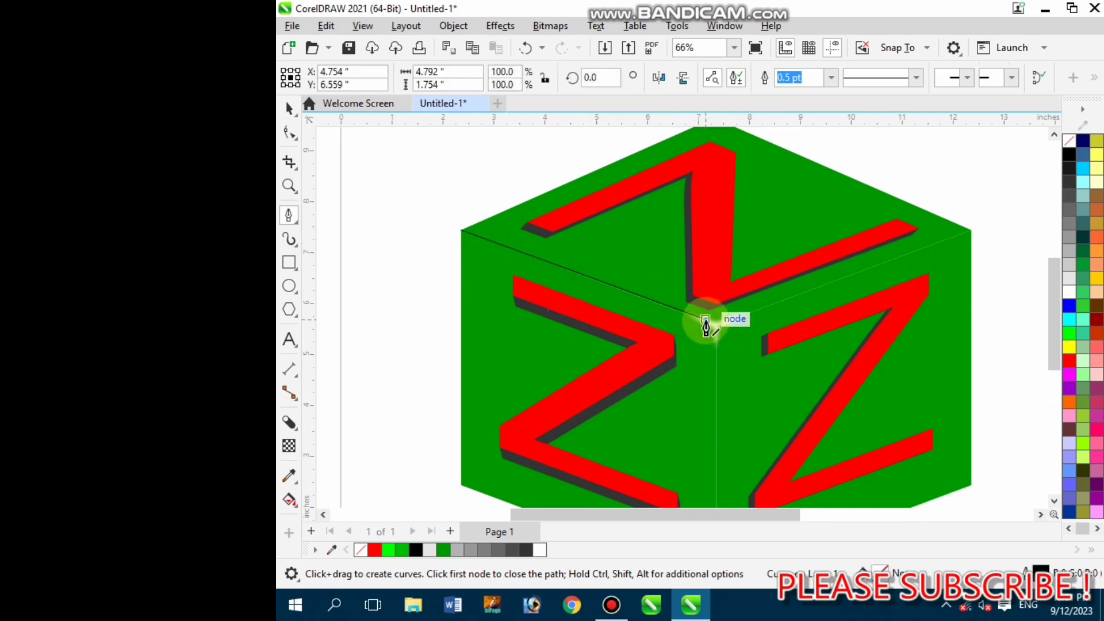
key(Return)
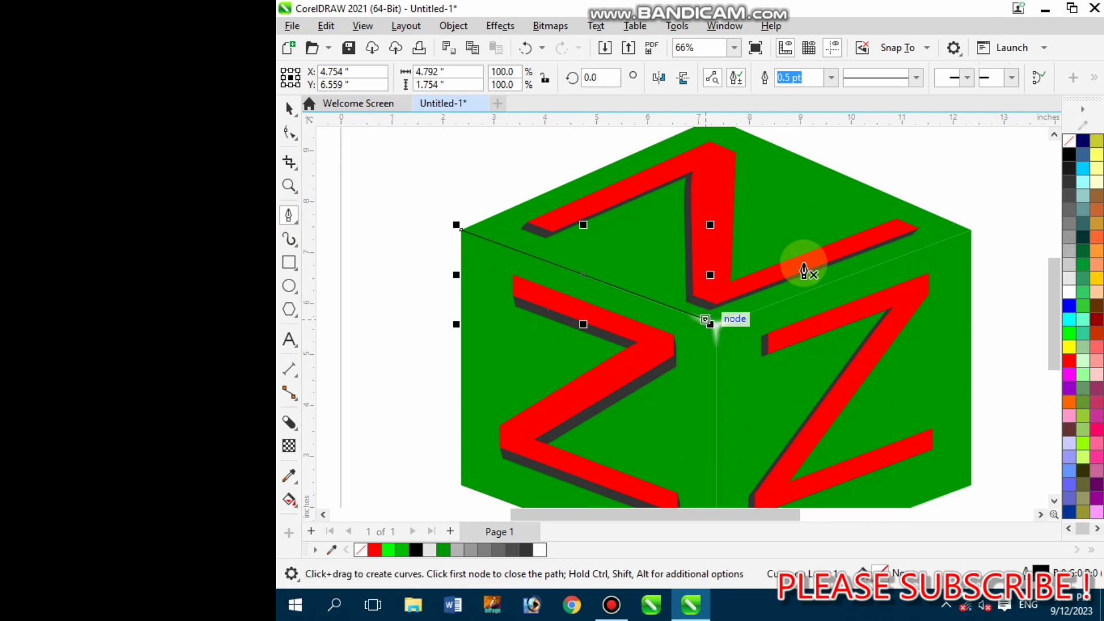
- Set the edge line's outline width to 1.0 pt and its outline colour to white
click(289, 115)
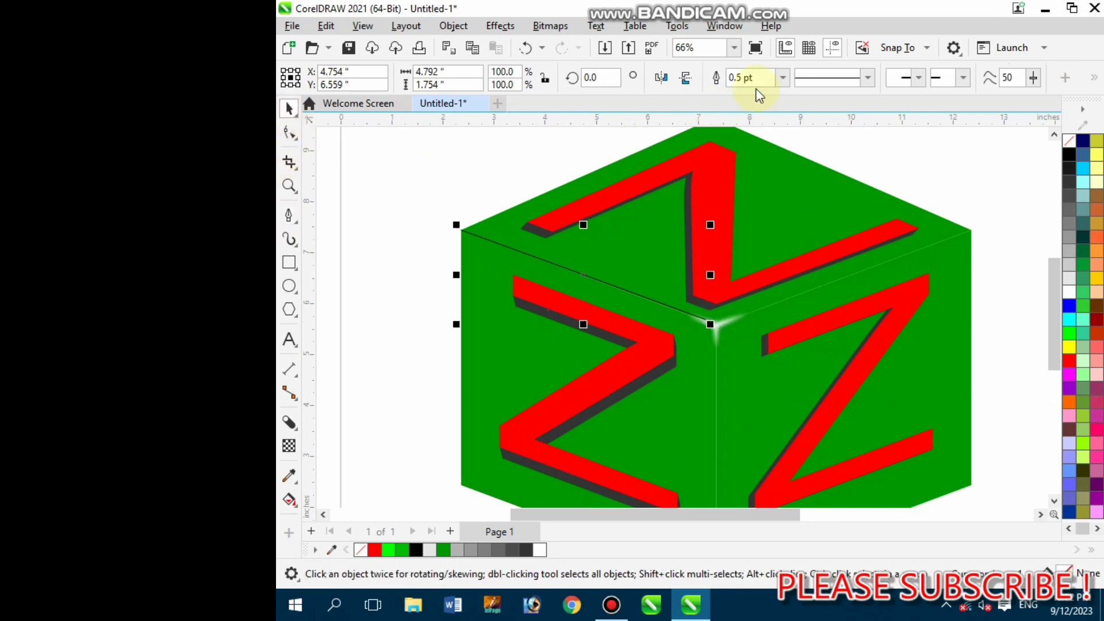
click(783, 77)
click(750, 142)
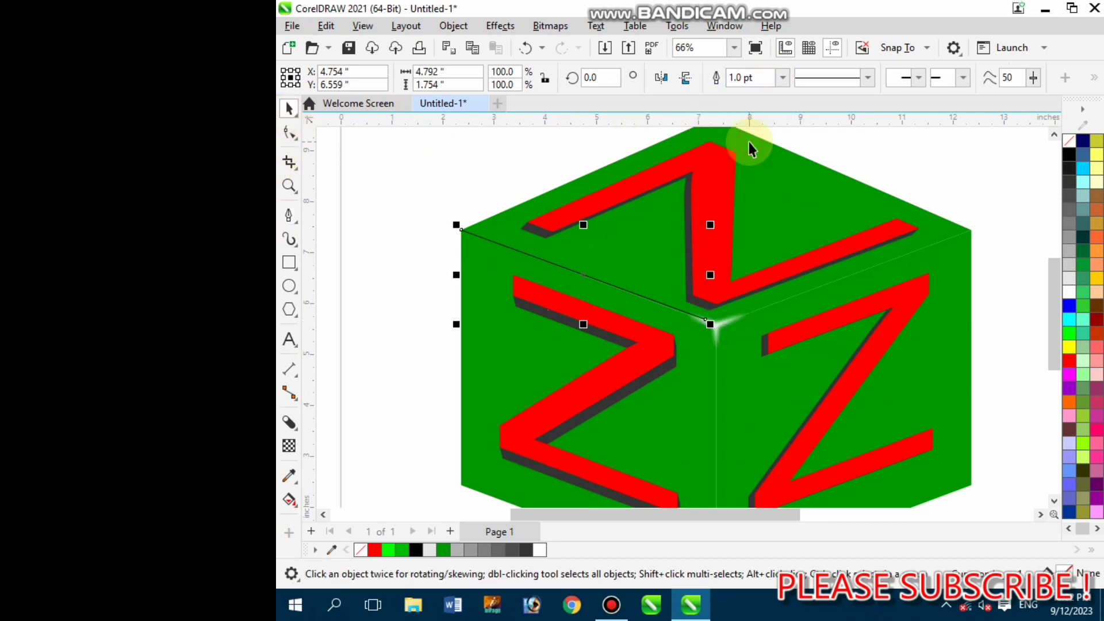
right_click(1067, 298)
click(1021, 305)
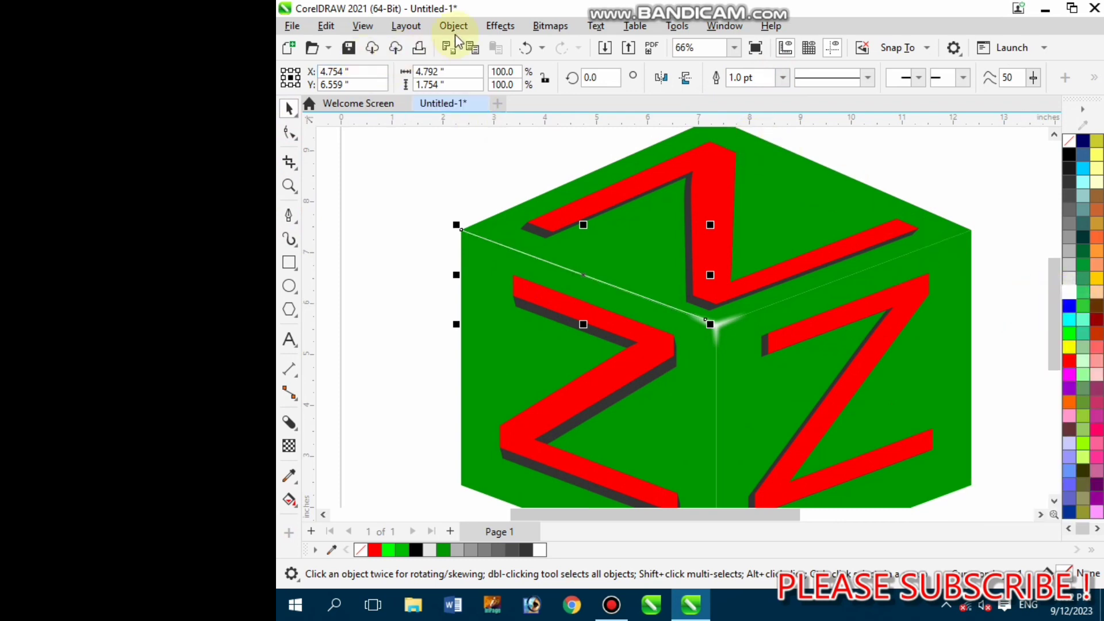
- Apply a Gaussian Blur with a radius of 6.1 pixels to the white line between the top and left faces
click(500, 26)
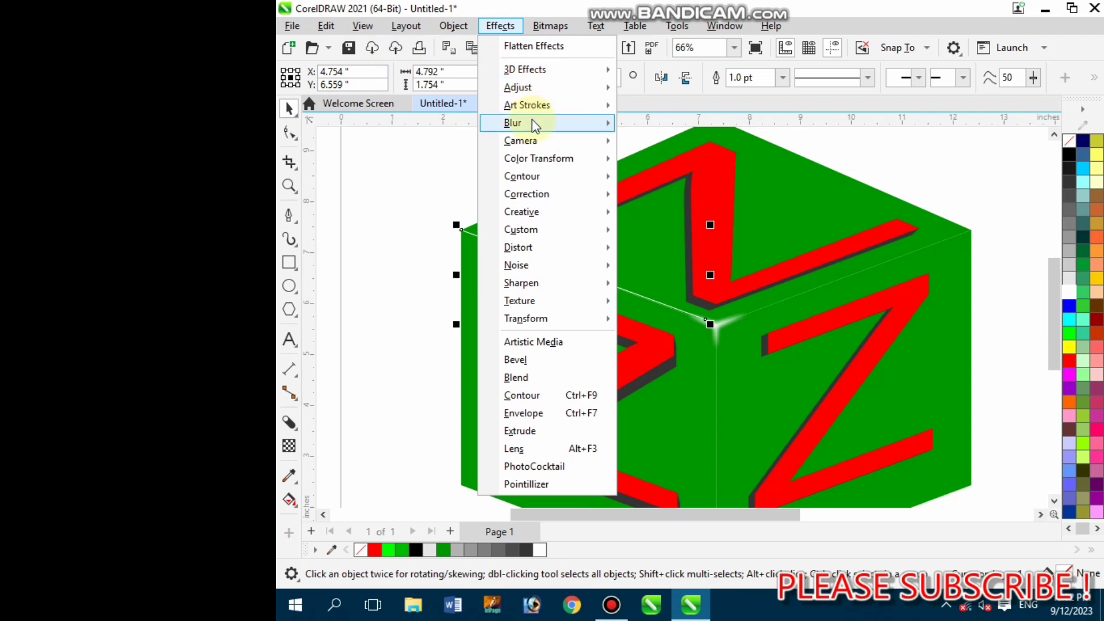
mouse_move(533, 122)
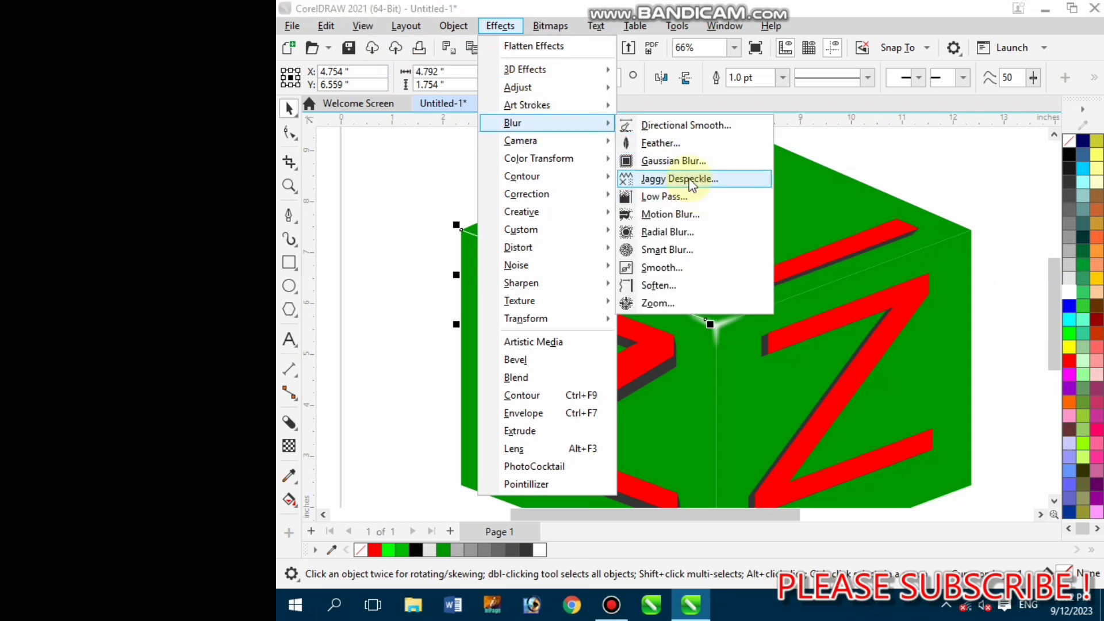
click(691, 162)
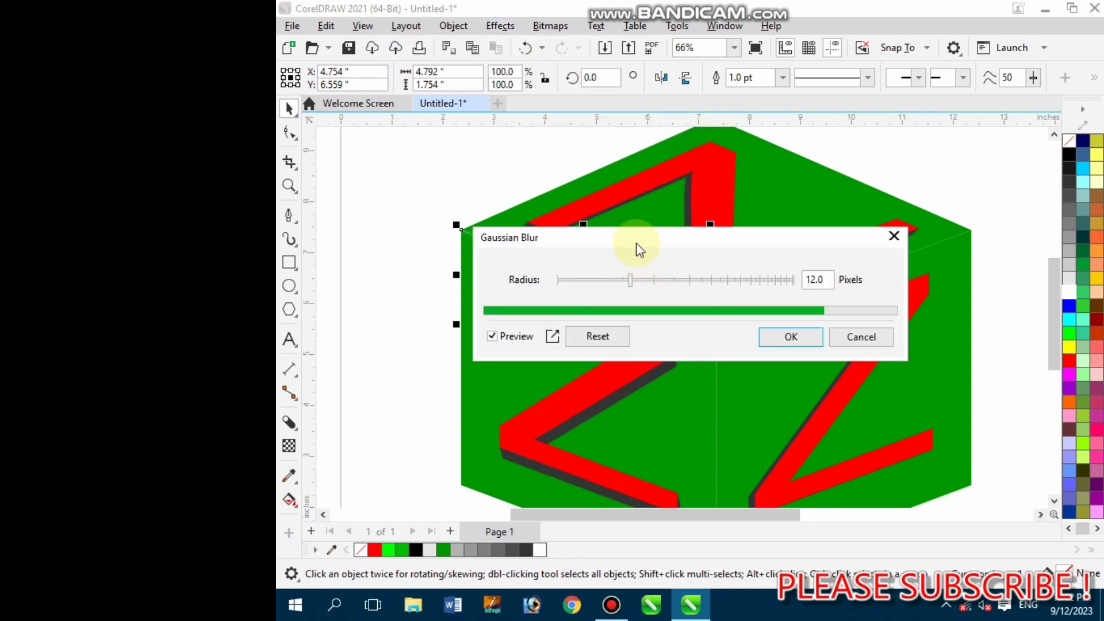
drag(638, 249, 608, 363)
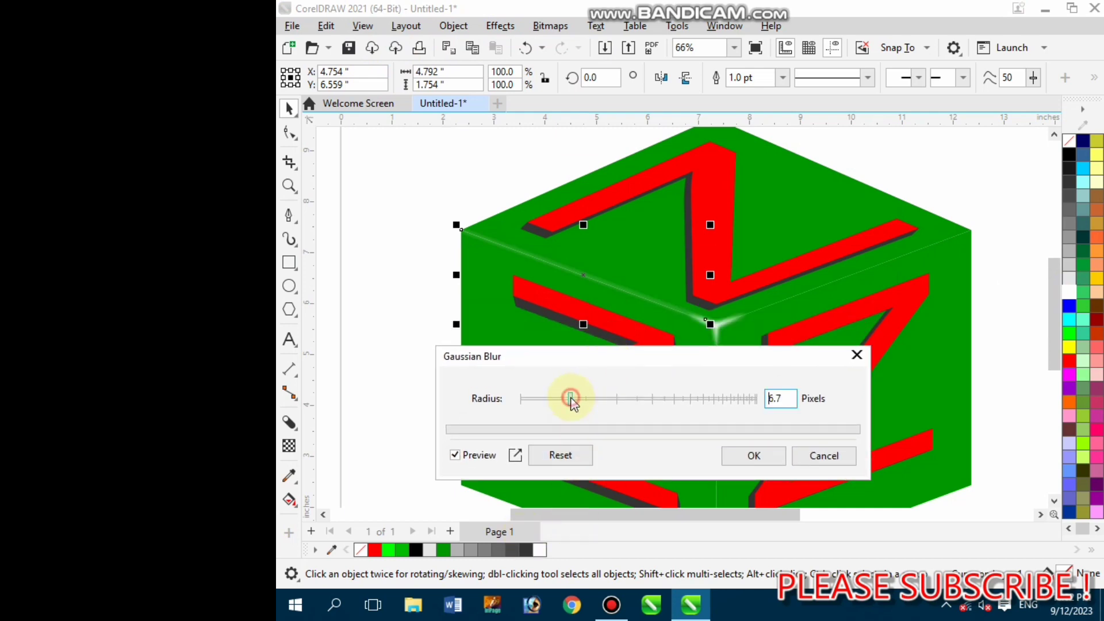
drag(572, 403, 547, 399)
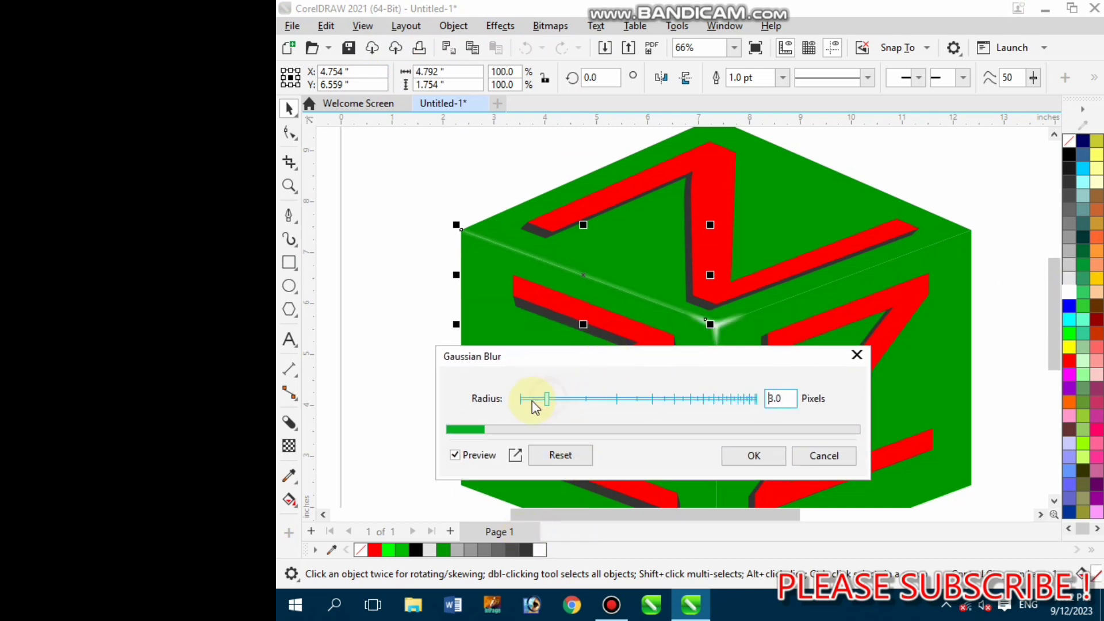
click(551, 403)
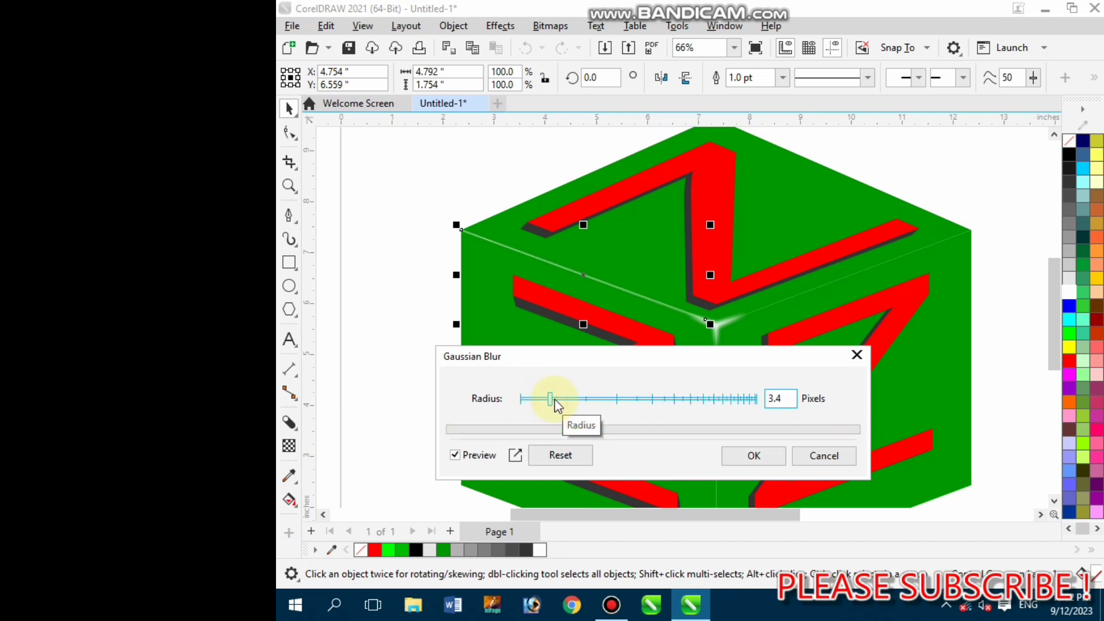
click(568, 402)
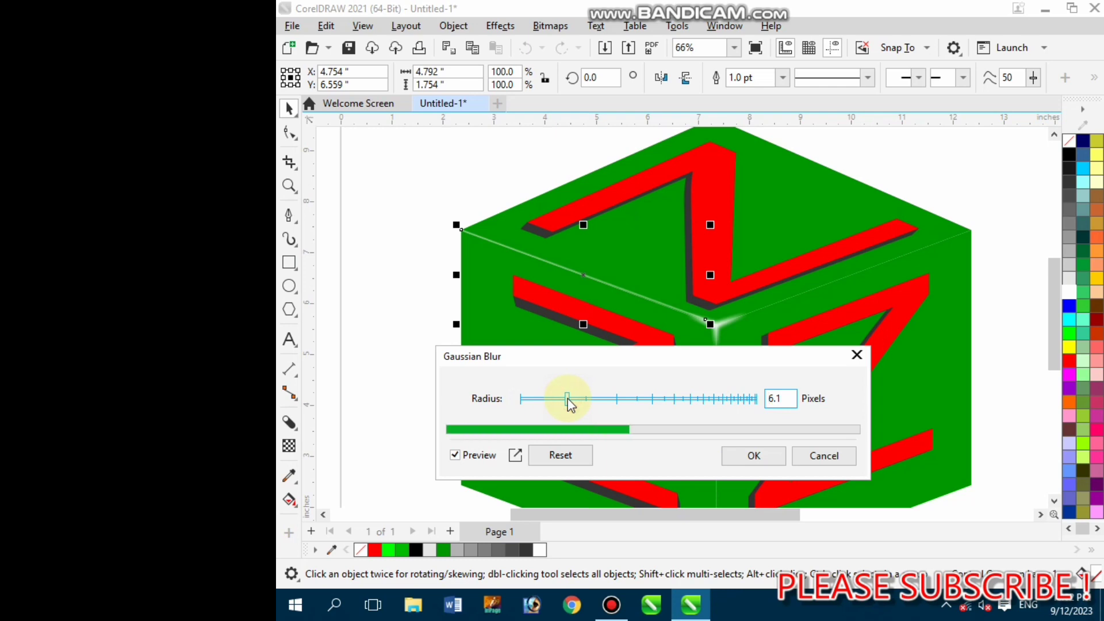
click(778, 457)
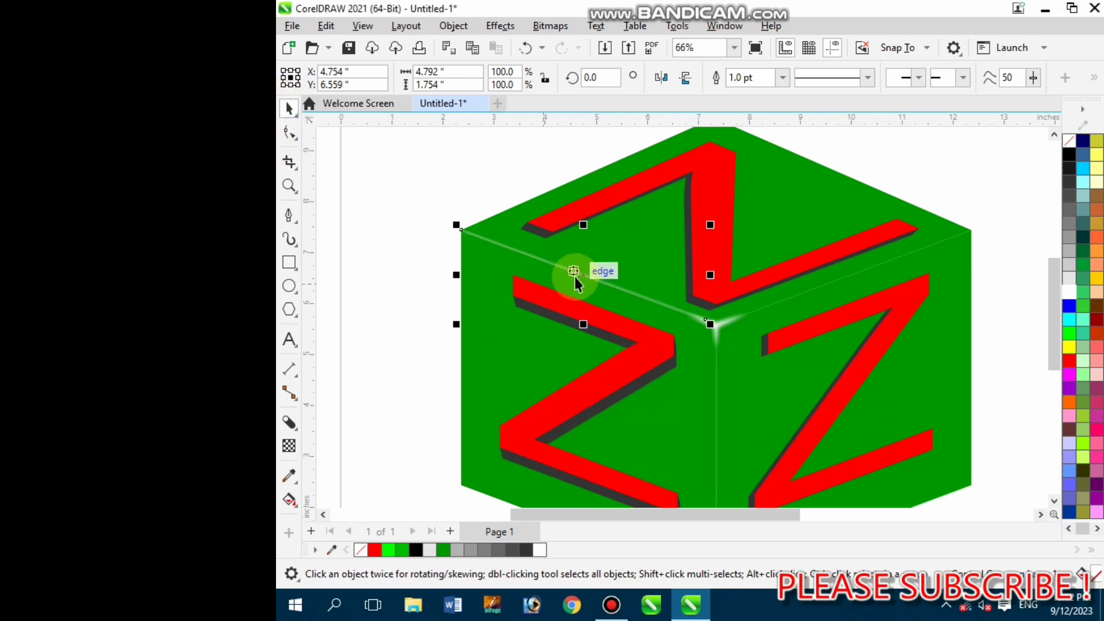
key(F12)
click(771, 448)
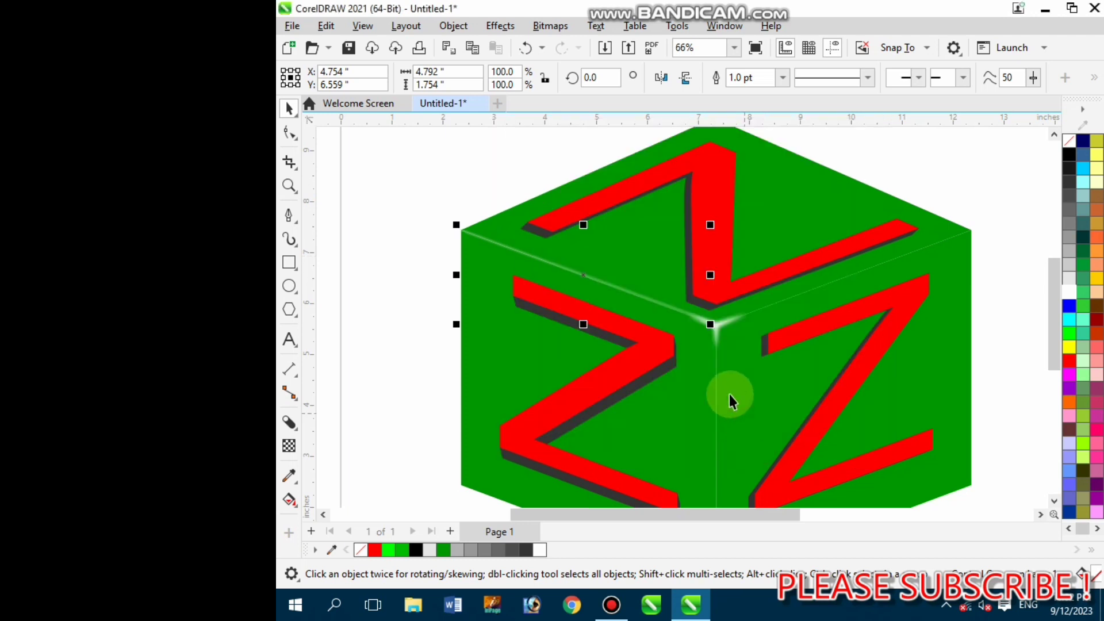
- Duplicate the blurred edge line, mirror the copy horizontally and align it with the edge between the top and right faces
drag(584, 272, 796, 333)
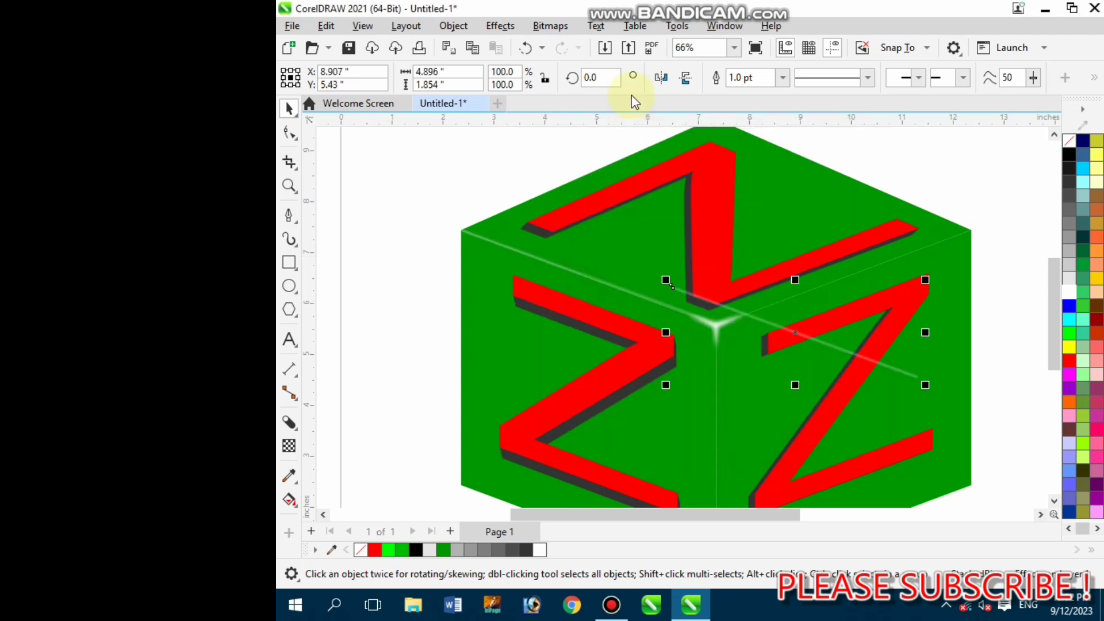
click(660, 79)
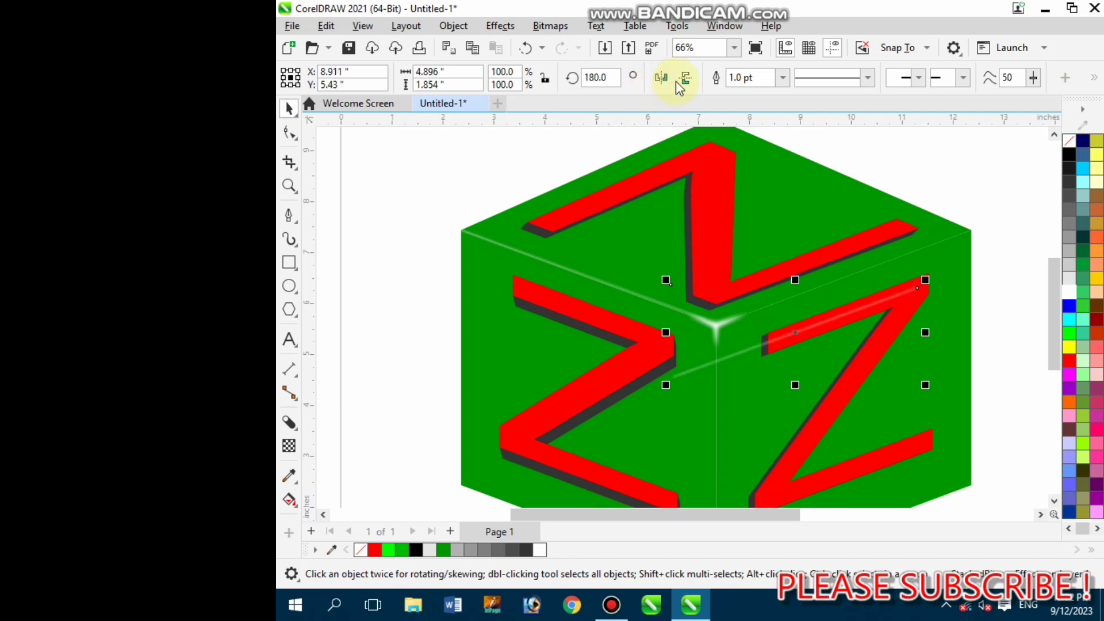
scroll(650, 426, down, 1)
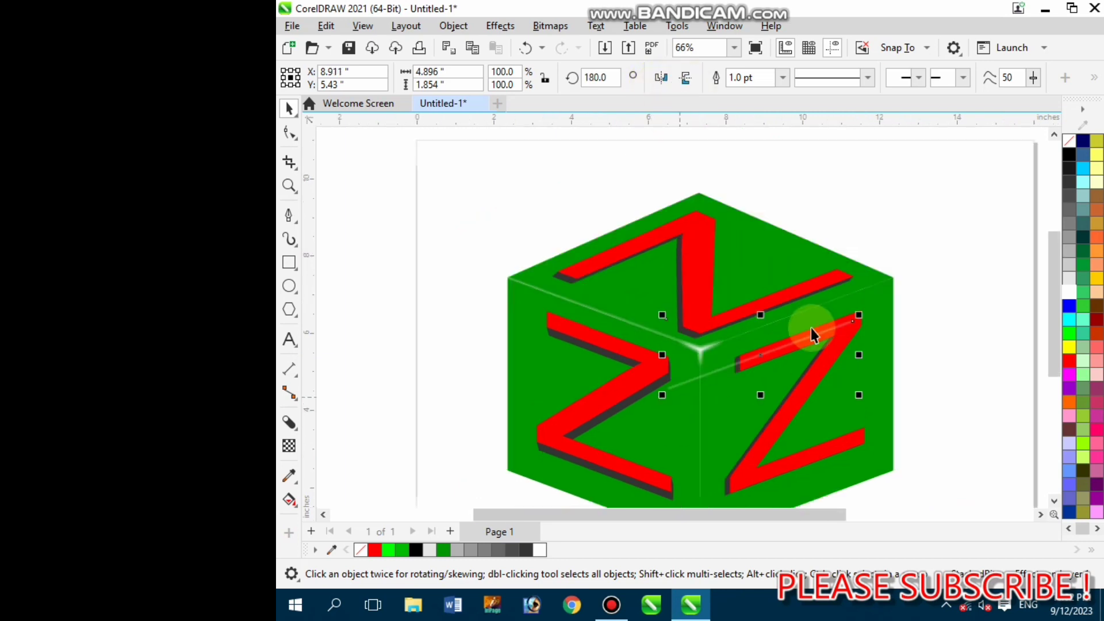
scroll(811, 329, up, 2)
drag(835, 327, 917, 240)
scroll(581, 295, down, 3)
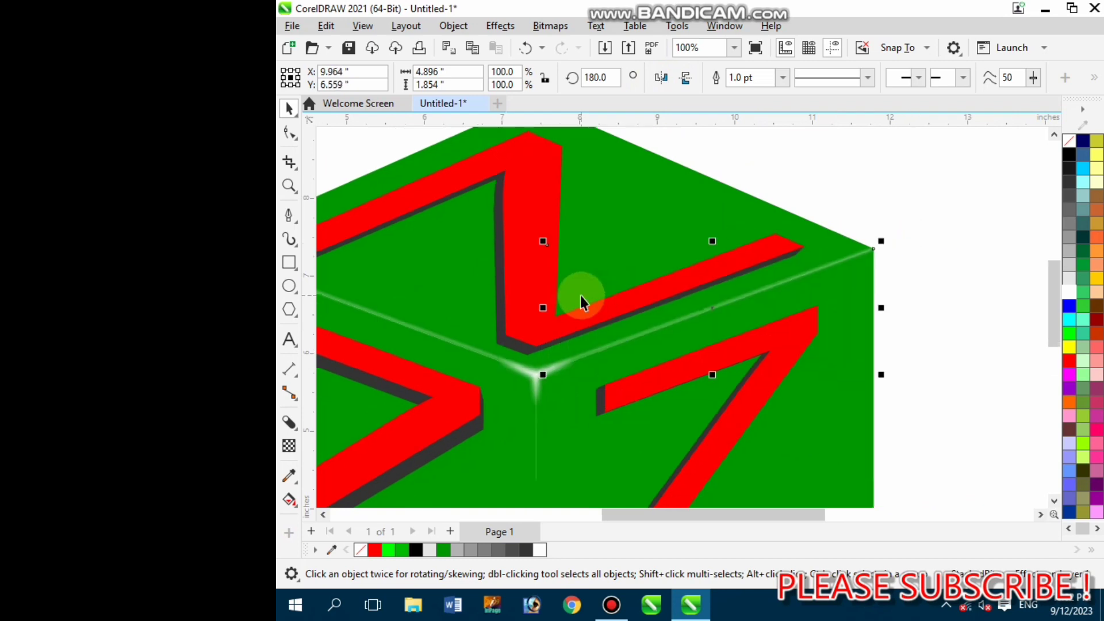
scroll(515, 358, up, 1)
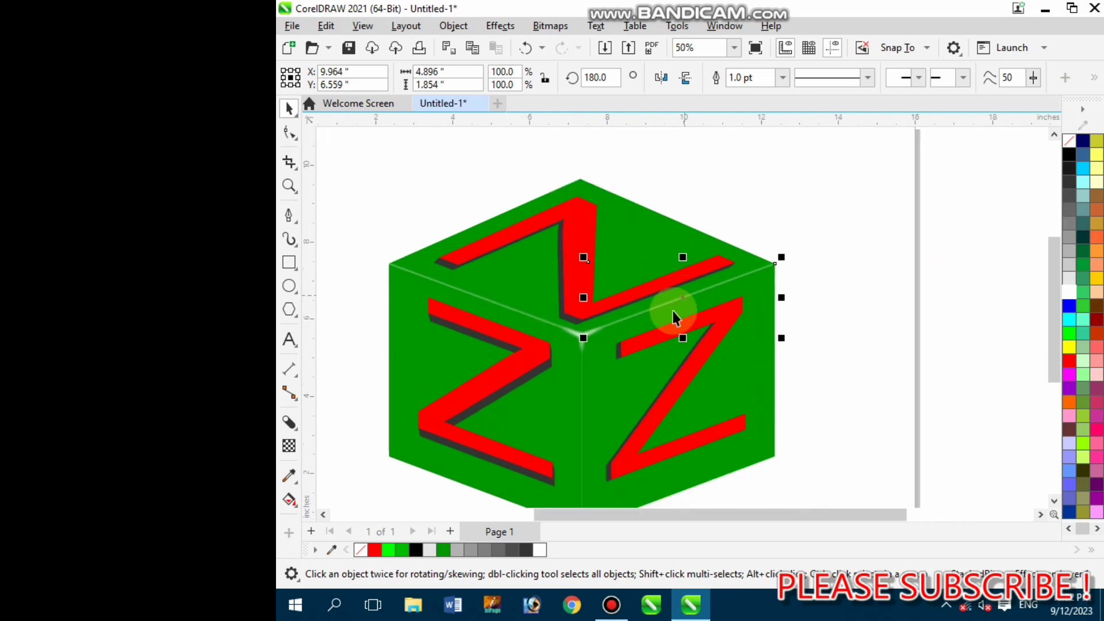
- Duplicate the blurred line again and move the copy's end nodes so it runs from the corner highlight down the vertical edge to the cube's lowest corner
click(287, 217)
scroll(653, 284, up, 1)
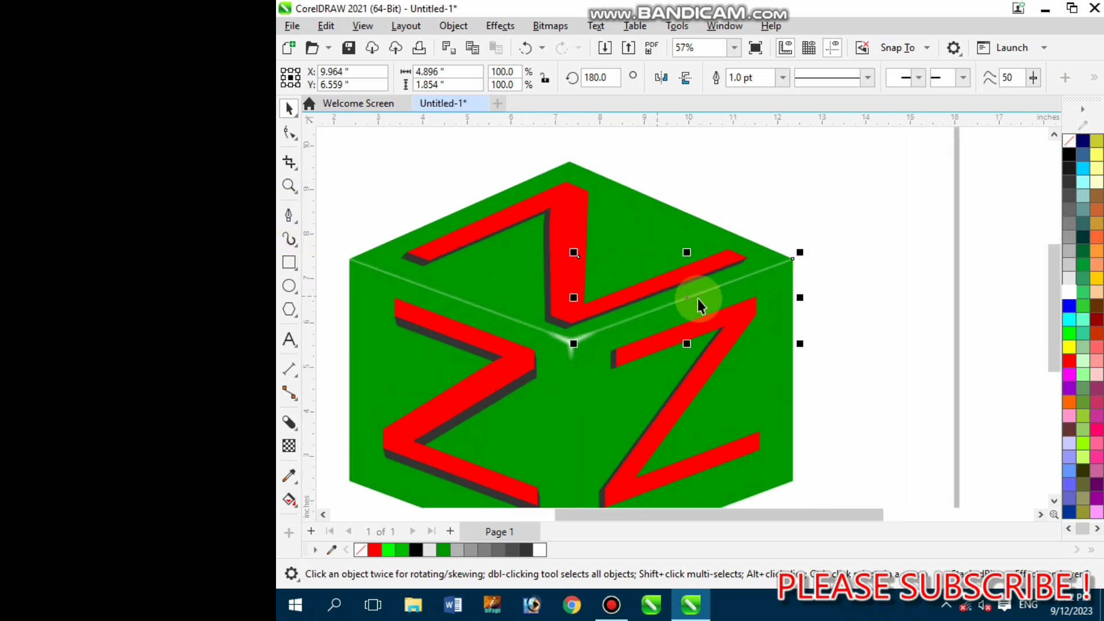
drag(689, 296, 550, 412)
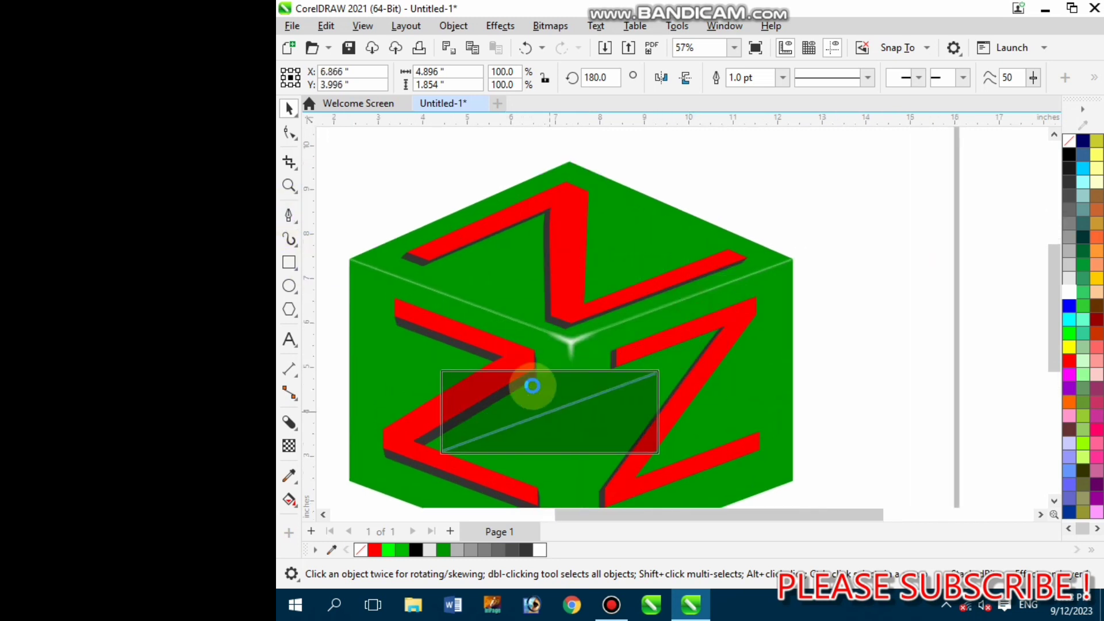
click(318, 213)
click(289, 133)
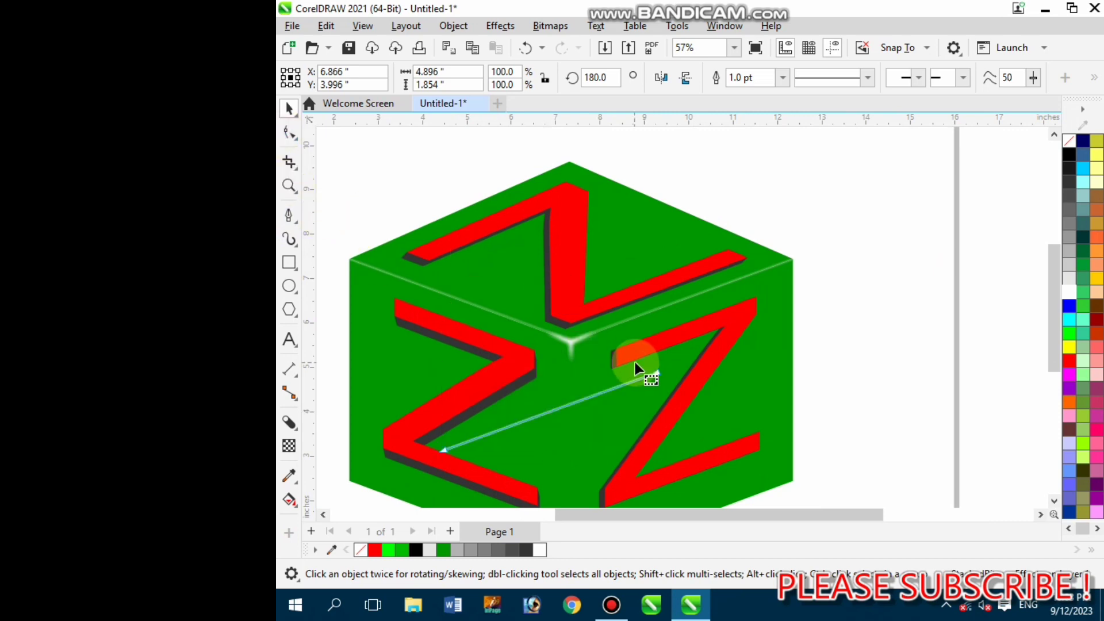
drag(657, 371, 568, 341)
scroll(564, 326, down, 1)
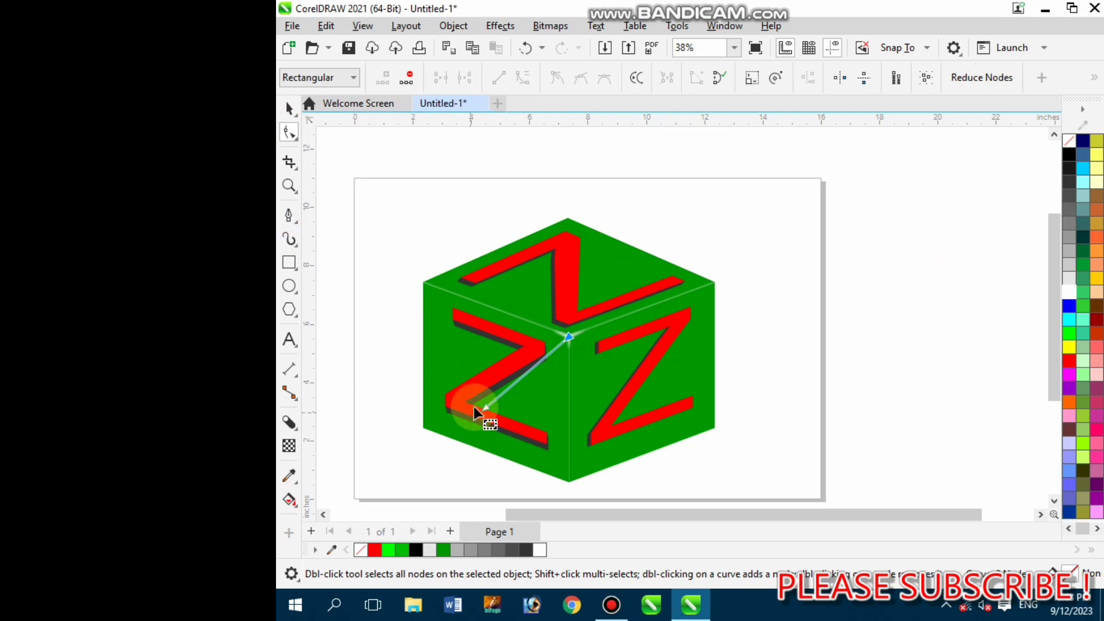
drag(474, 406, 568, 481)
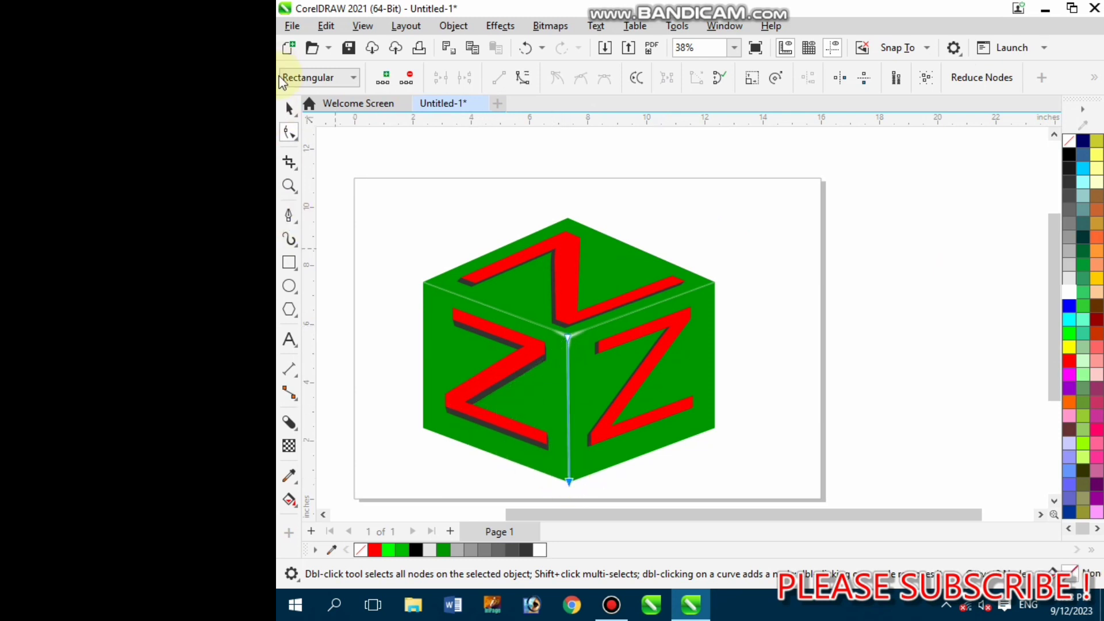
click(290, 107)
click(364, 197)
- Fill the cube's left face with black
scroll(526, 308, down, 2)
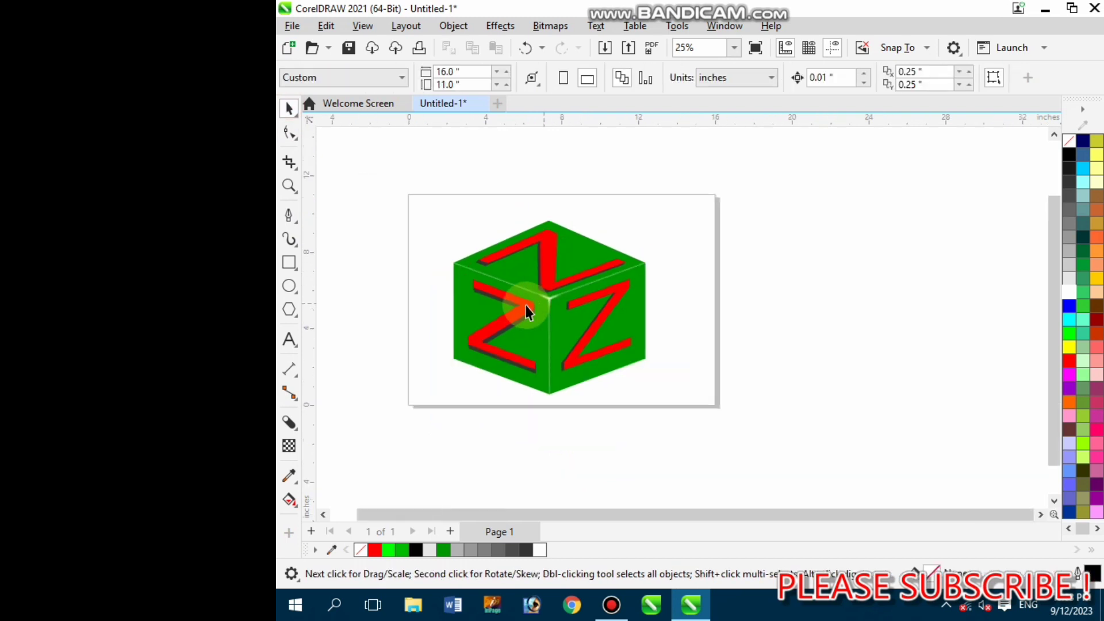
scroll(520, 305, up, 1)
scroll(520, 305, up, 1)
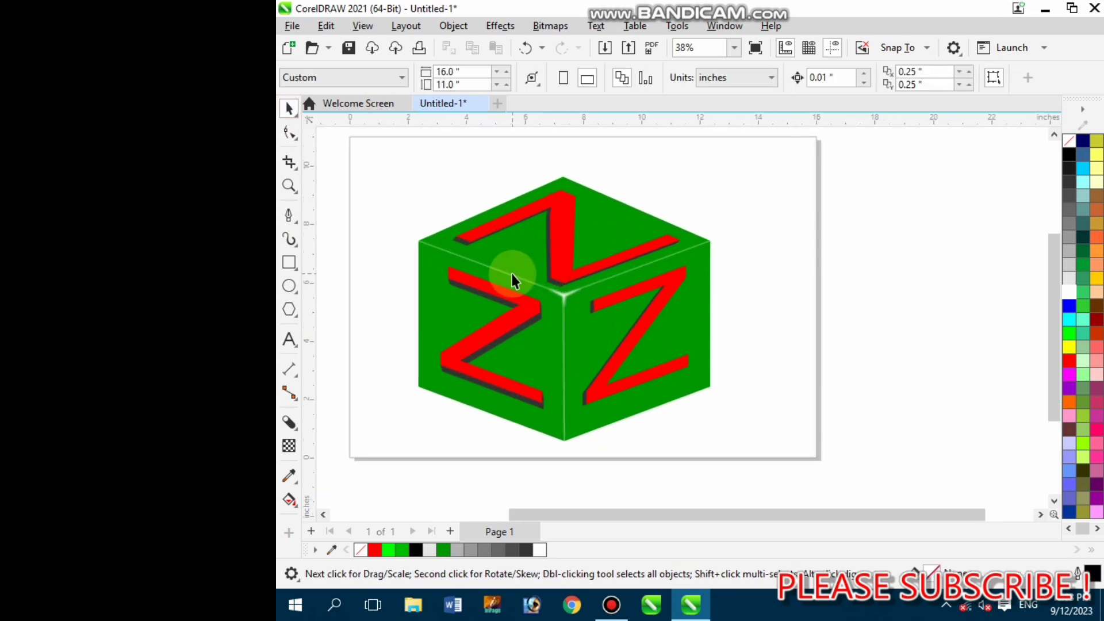
scroll(511, 279, down, 1)
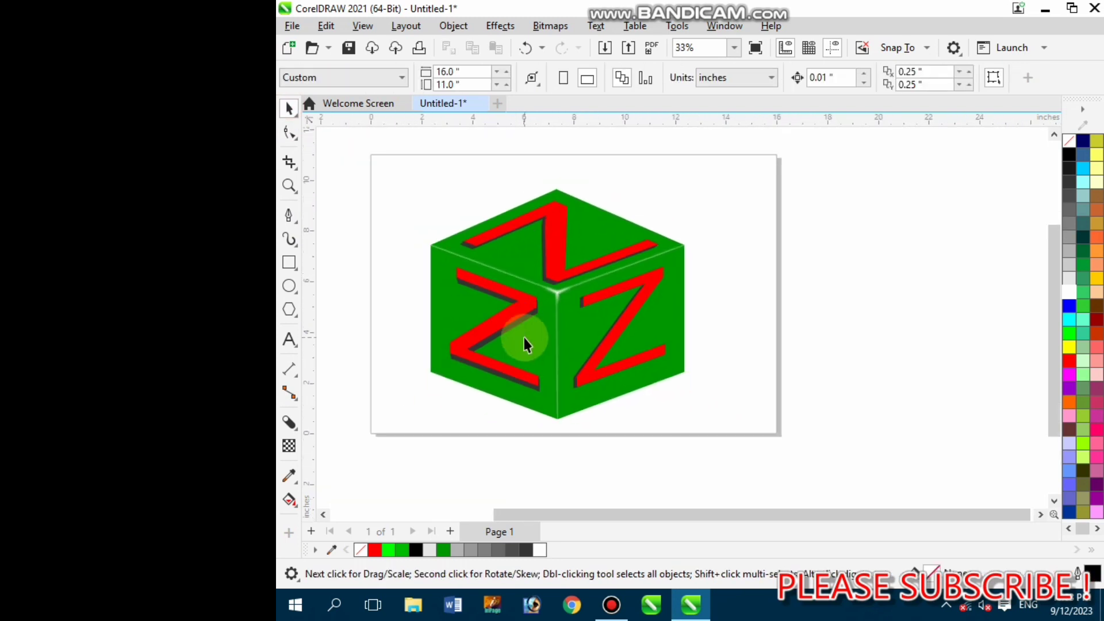
scroll(523, 337, up, 1)
click(459, 322)
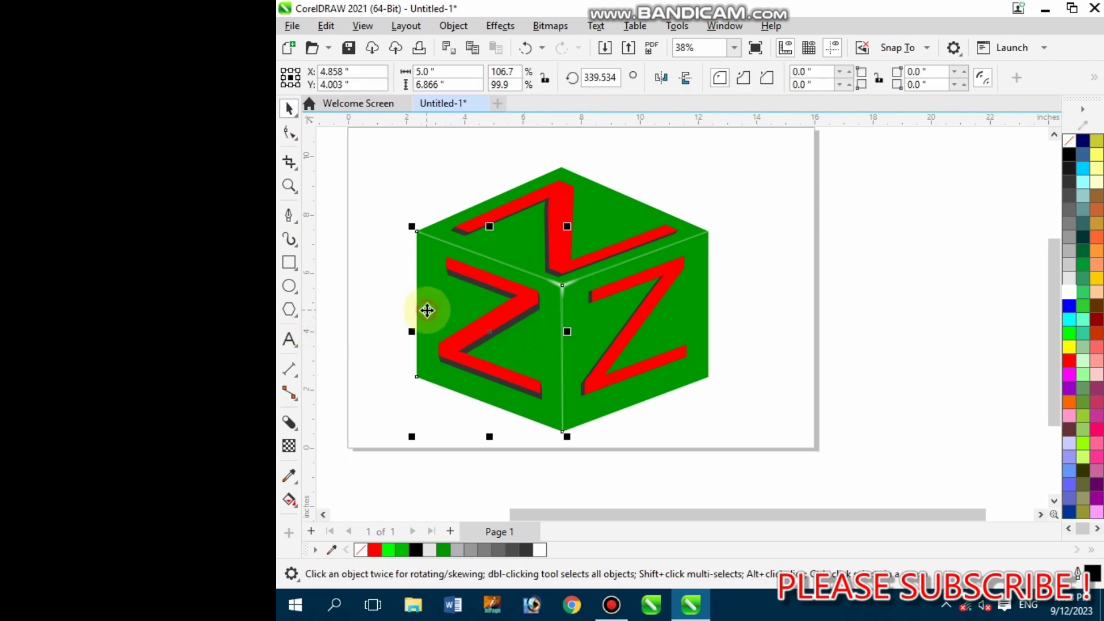
click(1070, 155)
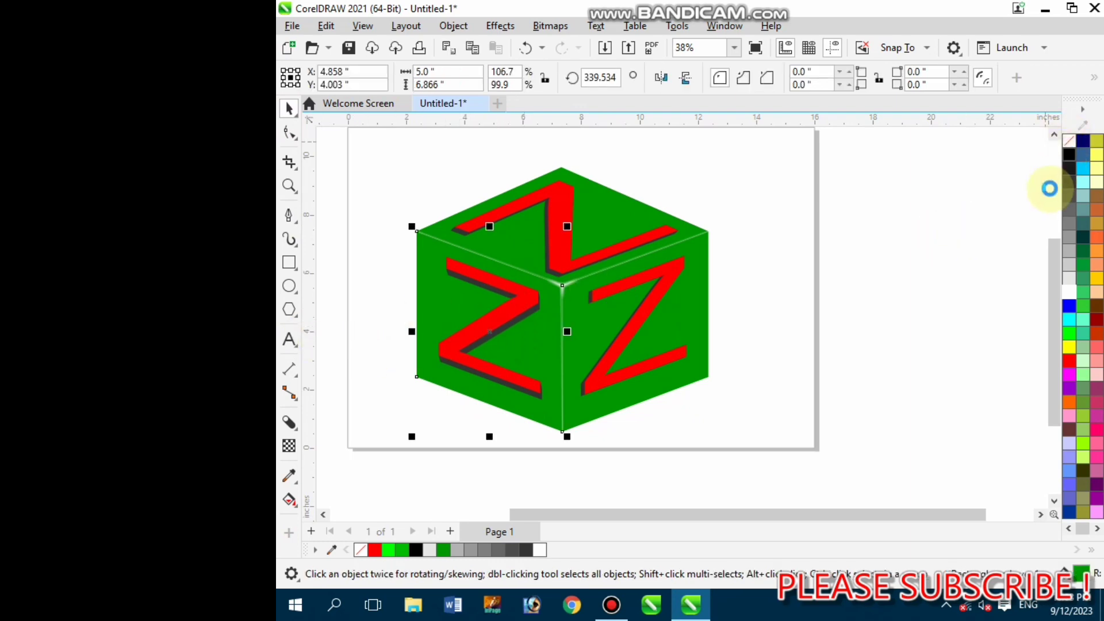
click(874, 326)
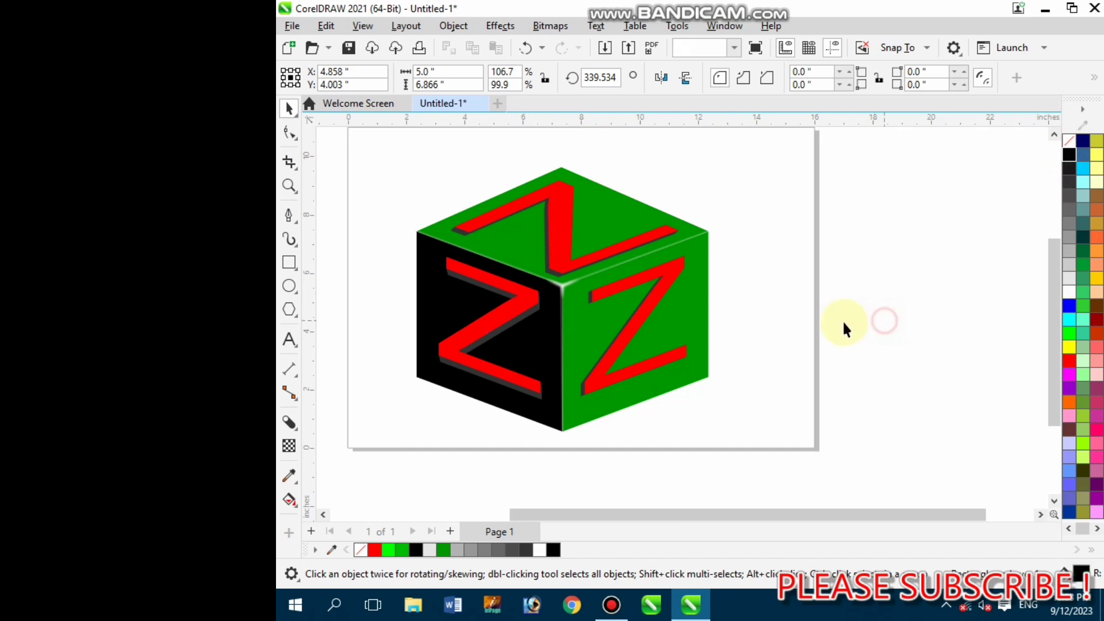
- Apply a linear fountain fill running downward across the left face's Z shadow and set its start colour to red
click(526, 397)
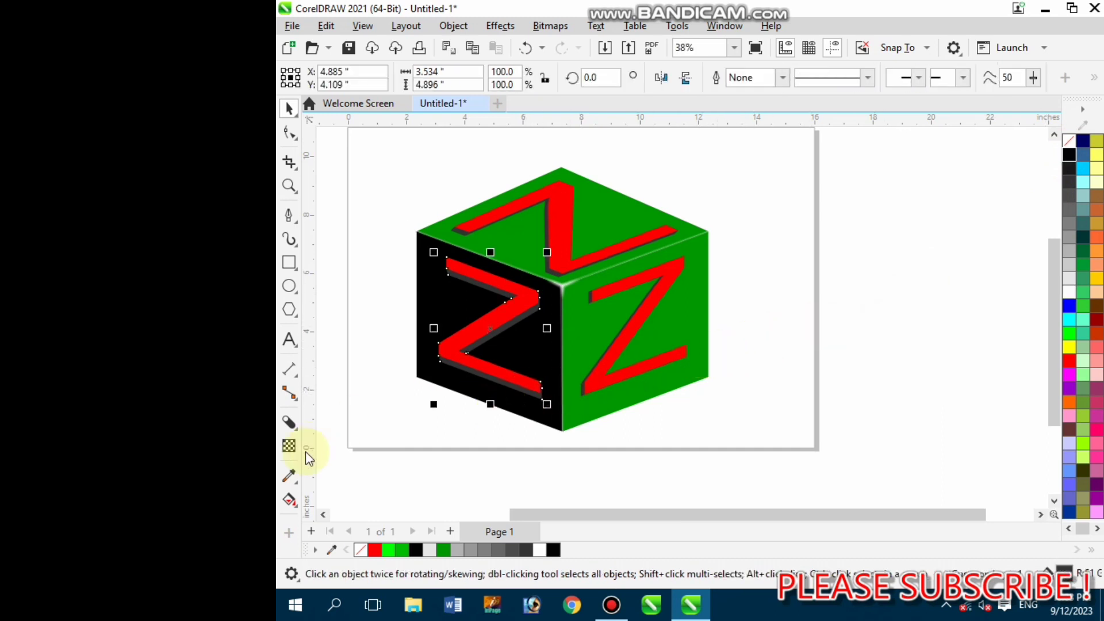
click(289, 500)
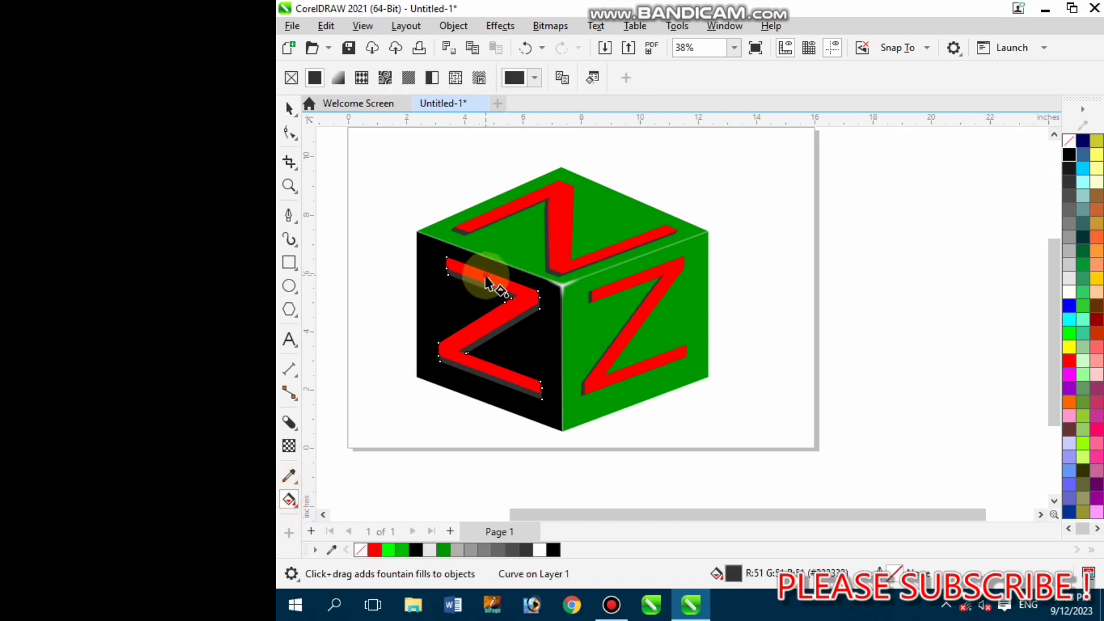
drag(485, 278, 507, 383)
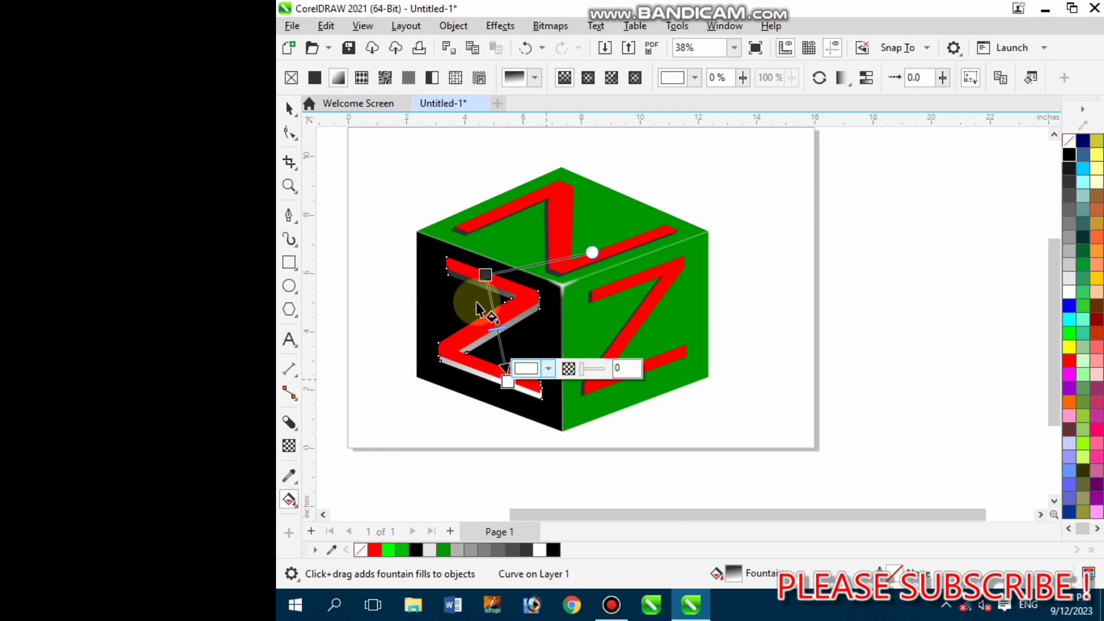
click(486, 275)
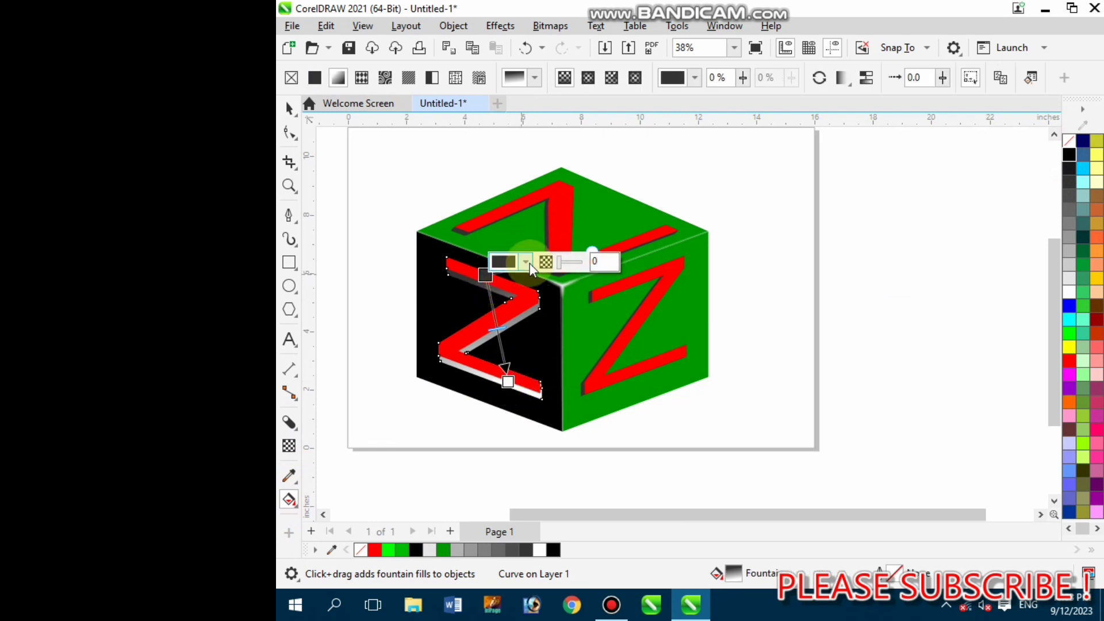
click(528, 264)
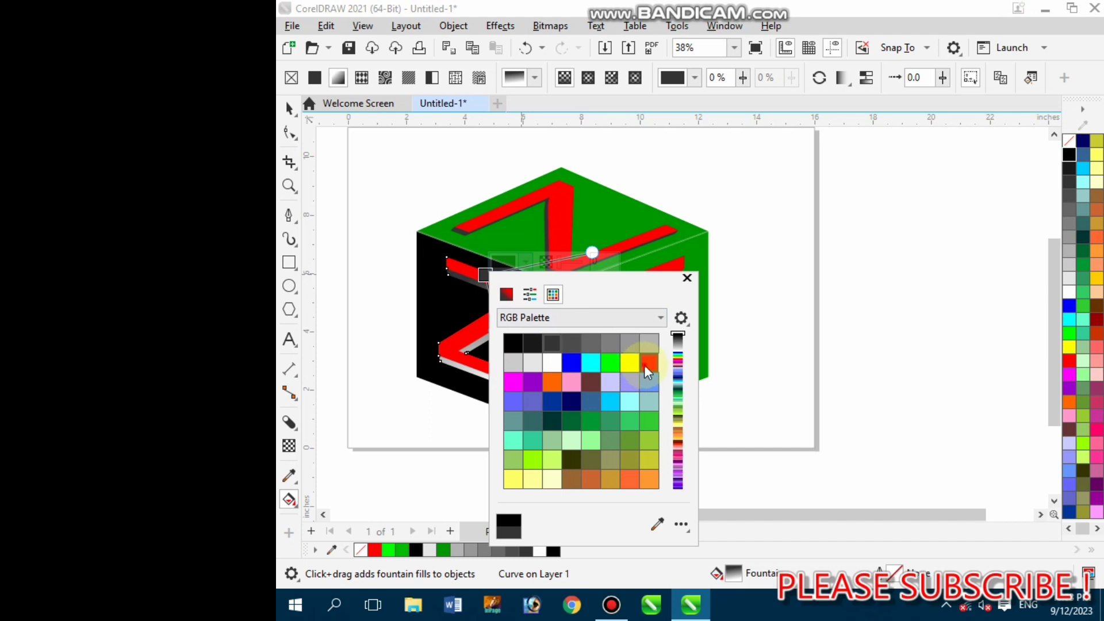
click(644, 364)
click(687, 278)
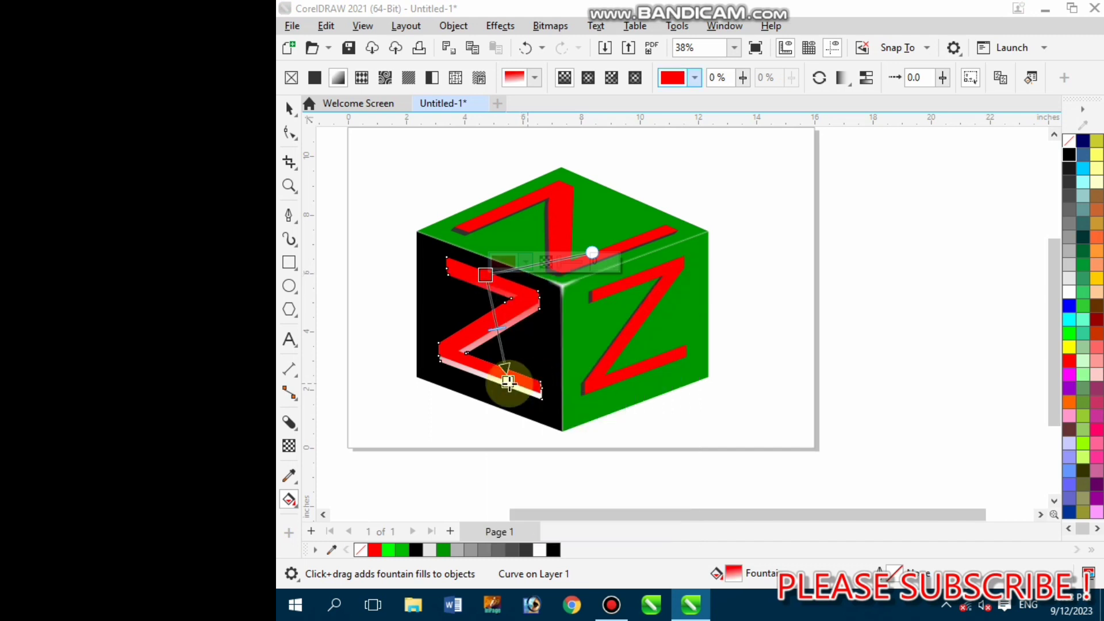
- Set the Z shadow gradient's end colour to black (#000000) and extend its end point below the letter
click(508, 382)
click(547, 370)
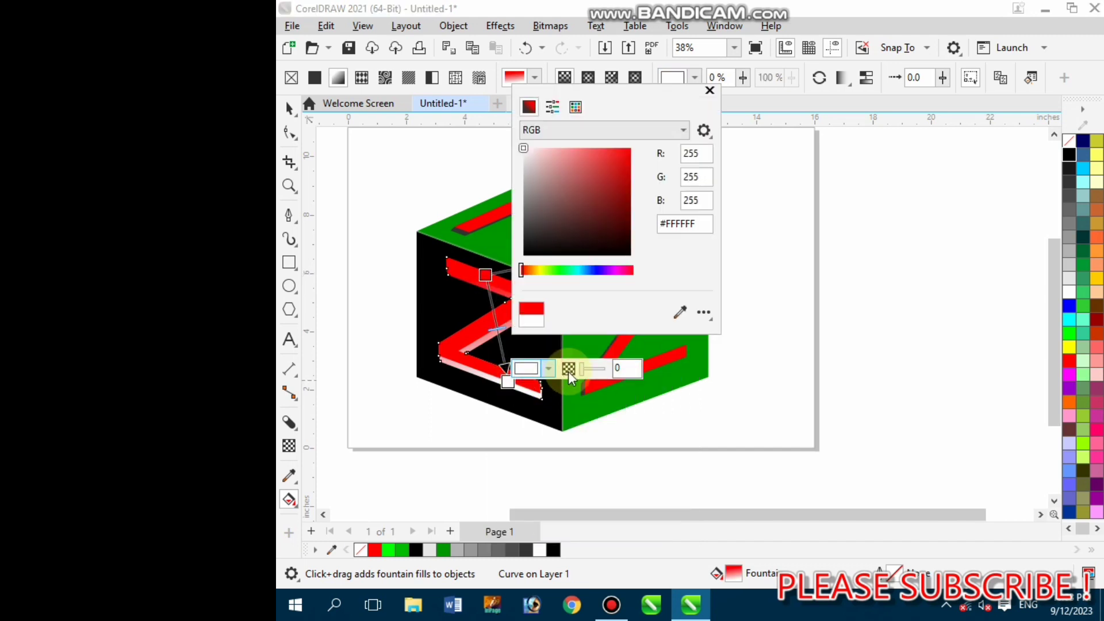
click(533, 234)
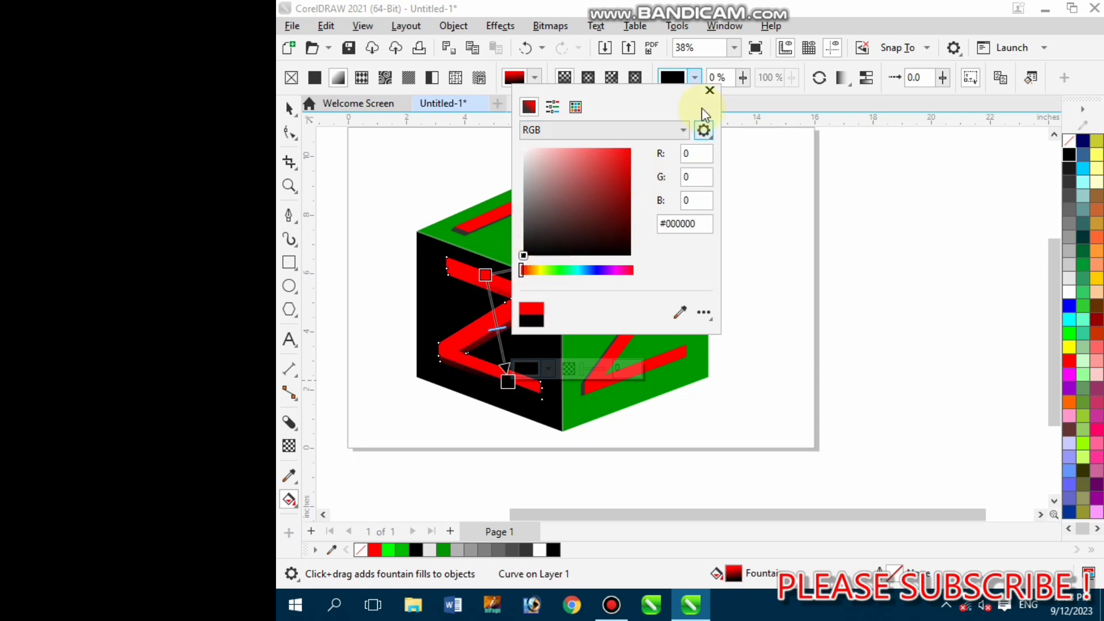
click(710, 91)
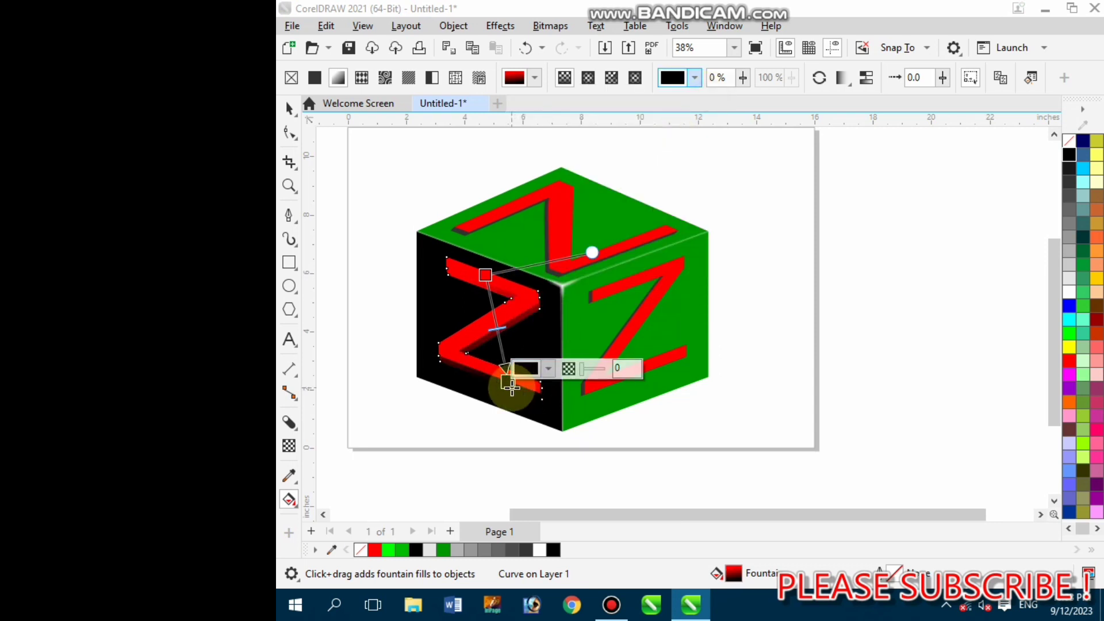
drag(508, 382, 514, 430)
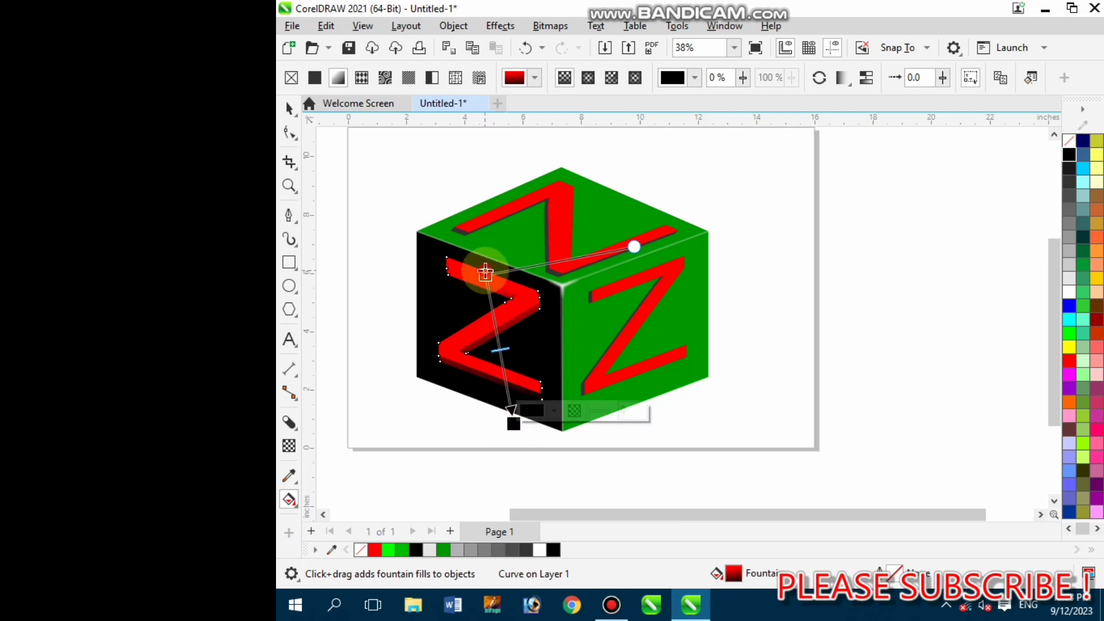
- Move the start point of the left face's Z shadow gradient up above the letter, then deselect the shadow
drag(485, 272, 483, 246)
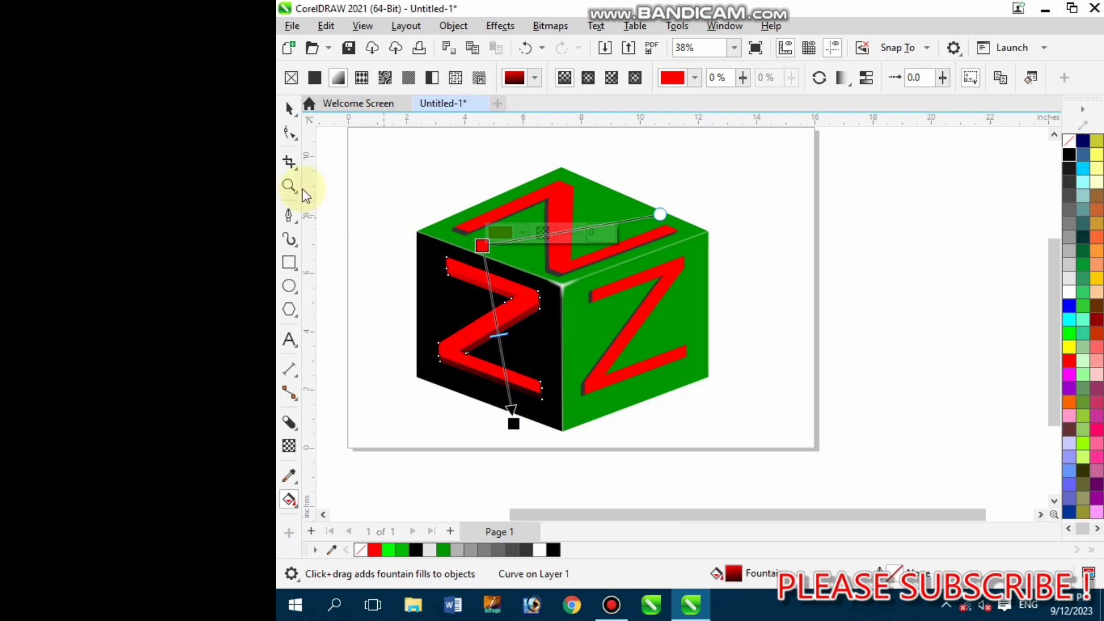
click(288, 109)
click(357, 216)
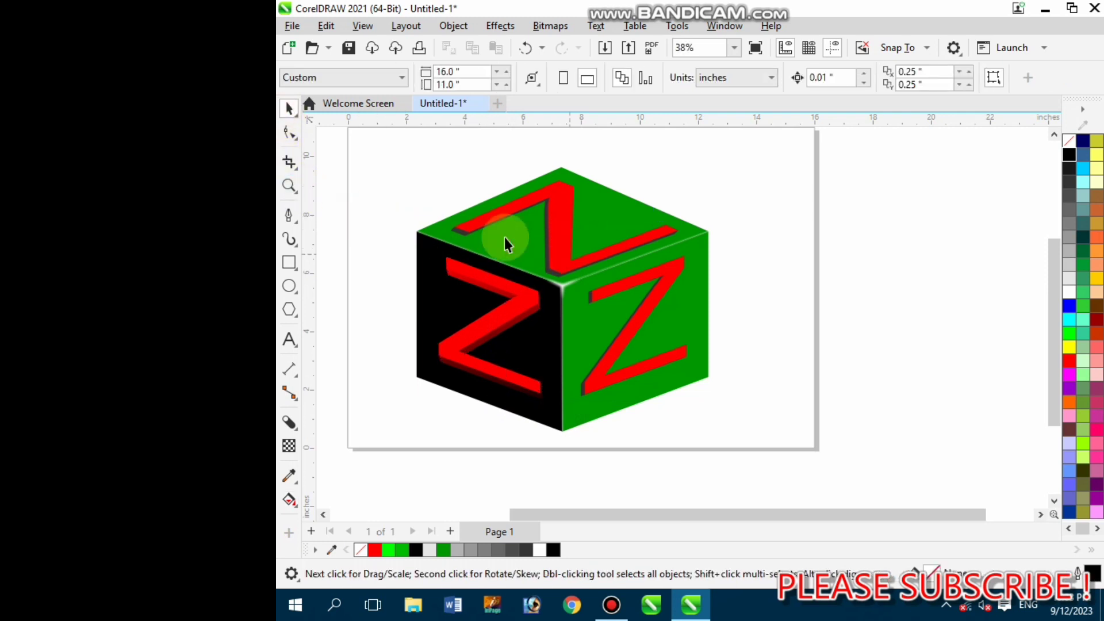
- Fill the cube's top face and right face with black
click(494, 236)
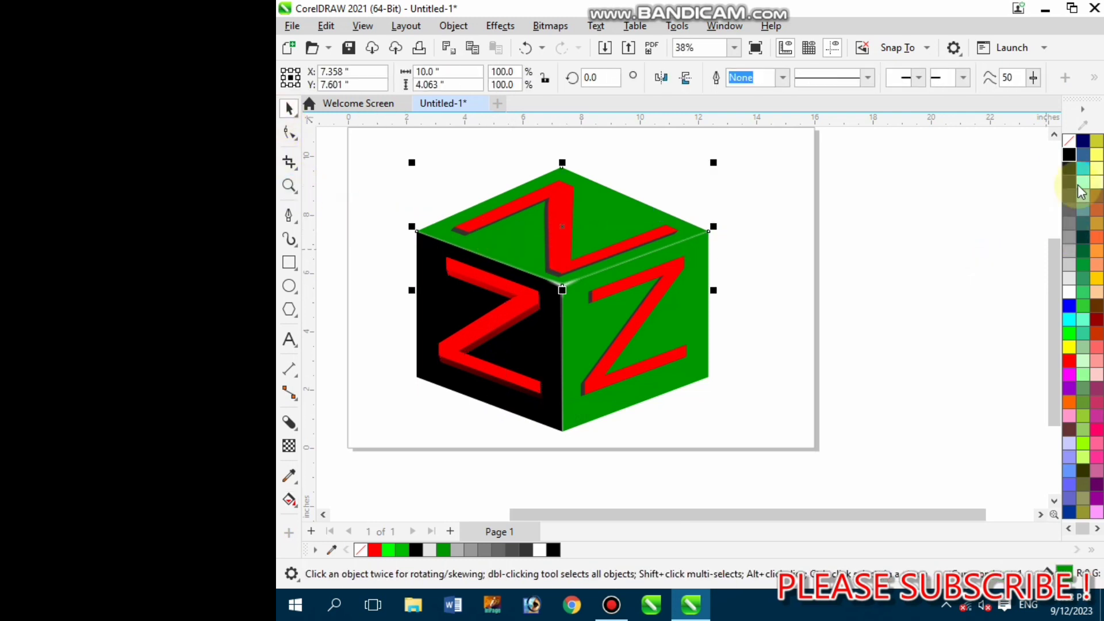
click(1069, 154)
click(669, 295)
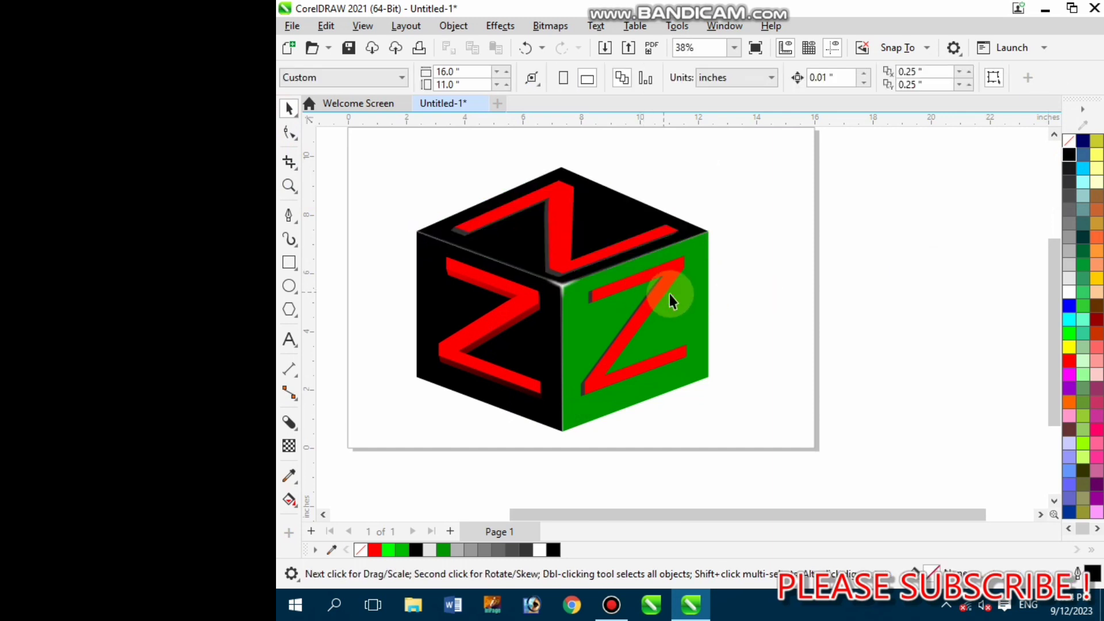
click(1070, 154)
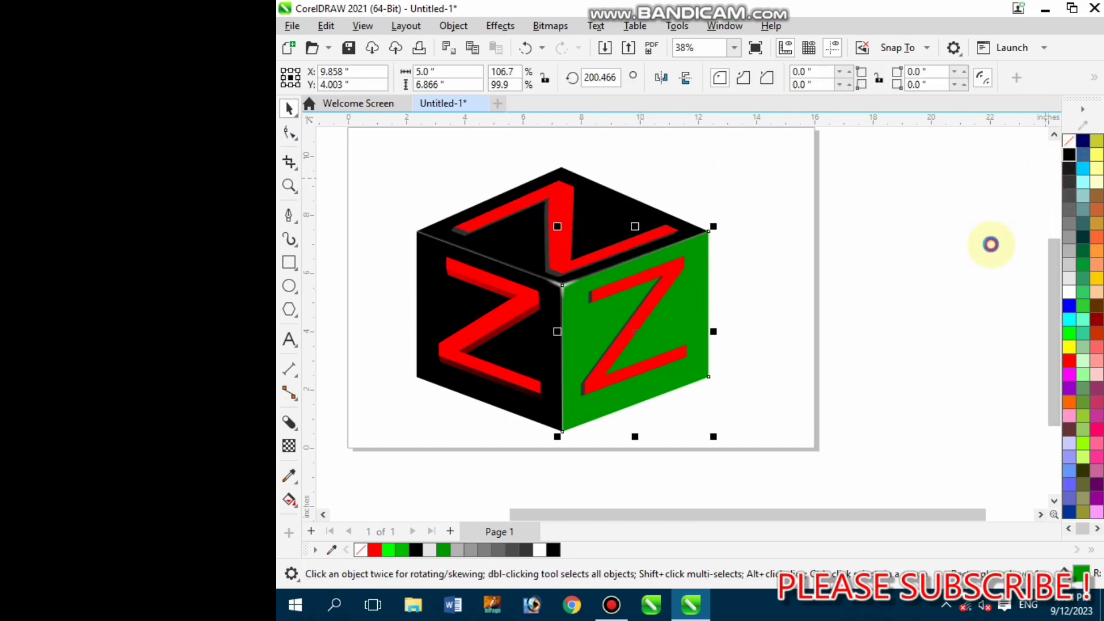
key(Escape)
click(631, 330)
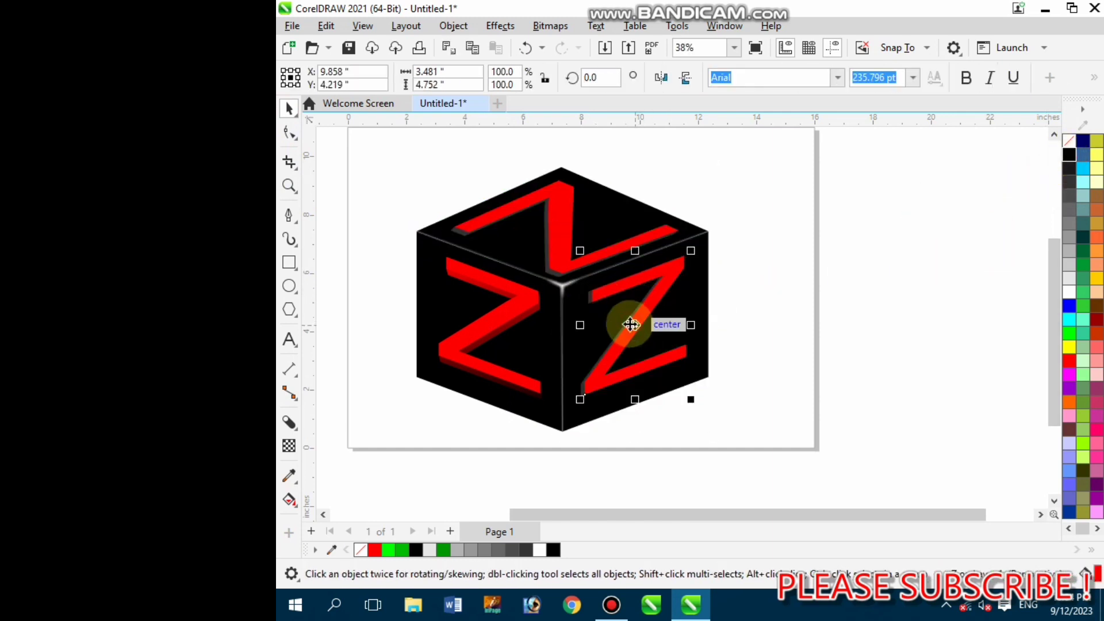
click(589, 431)
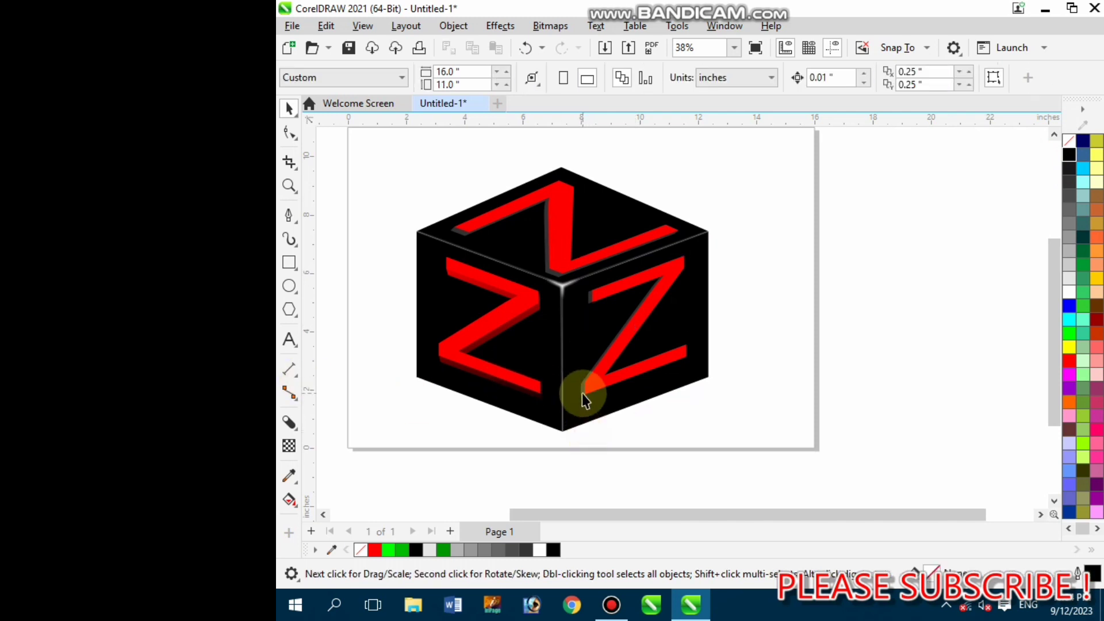
- Apply a linear fountain fill running downward across the right face's Z shadow and set its end colour to near-black (#1A1818)
click(583, 393)
click(288, 502)
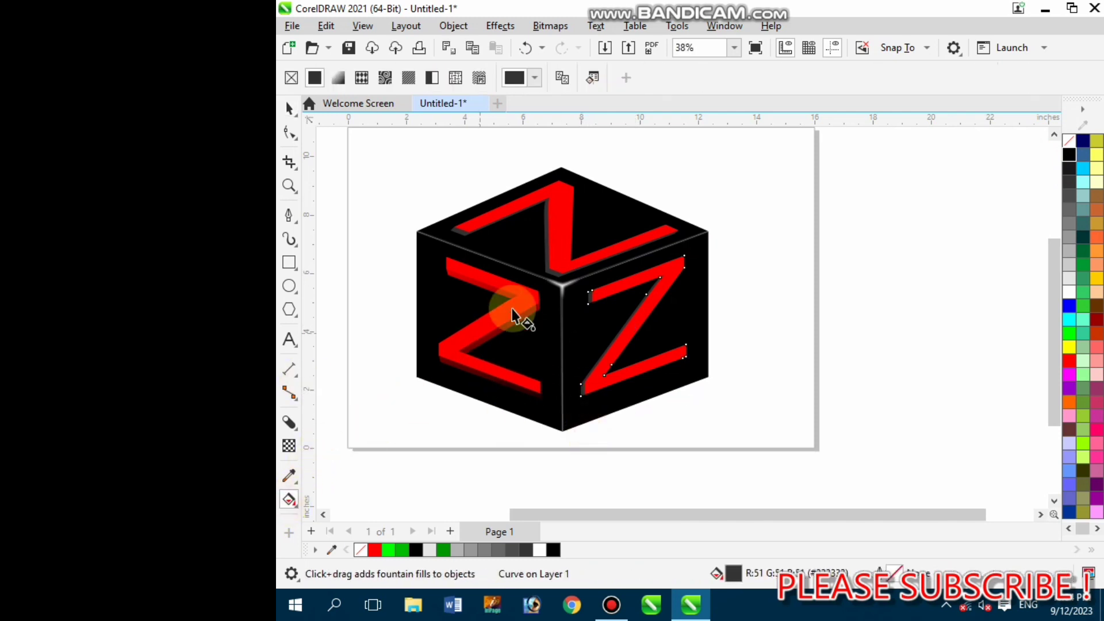
mouse_move(662, 262)
mouse_down()
mouse_move(635, 382)
mouse_move(624, 388)
mouse_up()
click(663, 379)
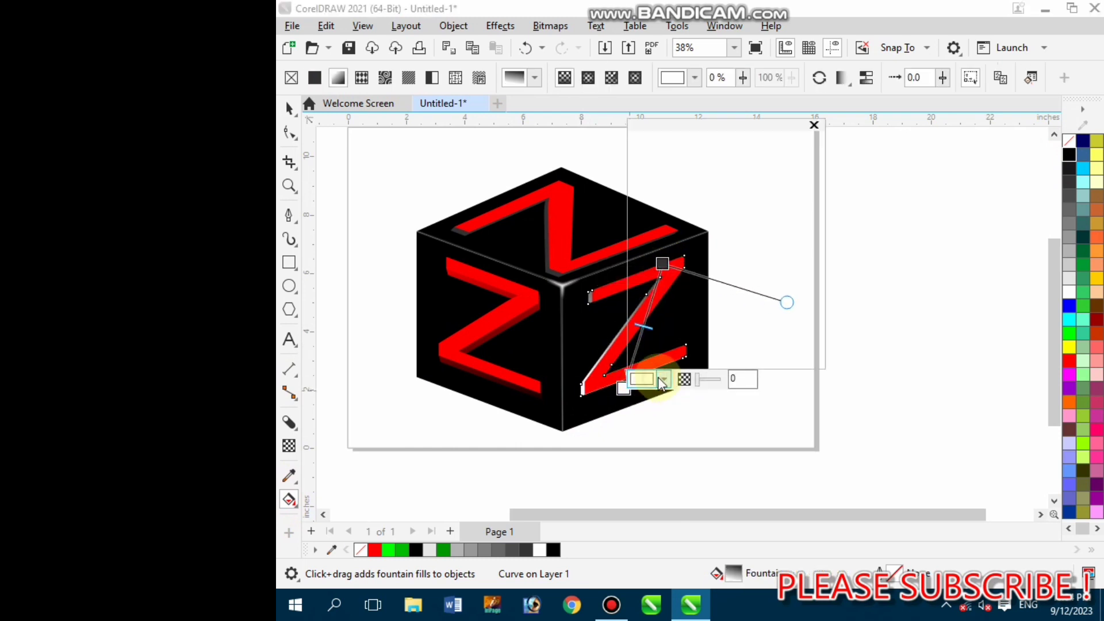
click(648, 279)
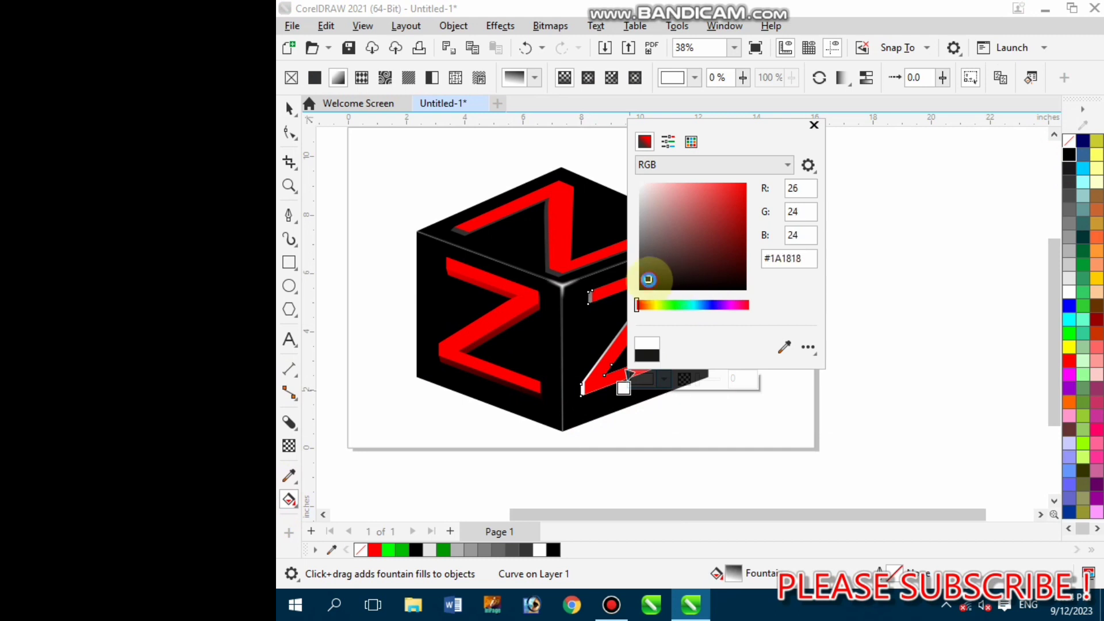
click(861, 298)
- Set the start colour of the right face's Z shadow gradient to red
click(661, 263)
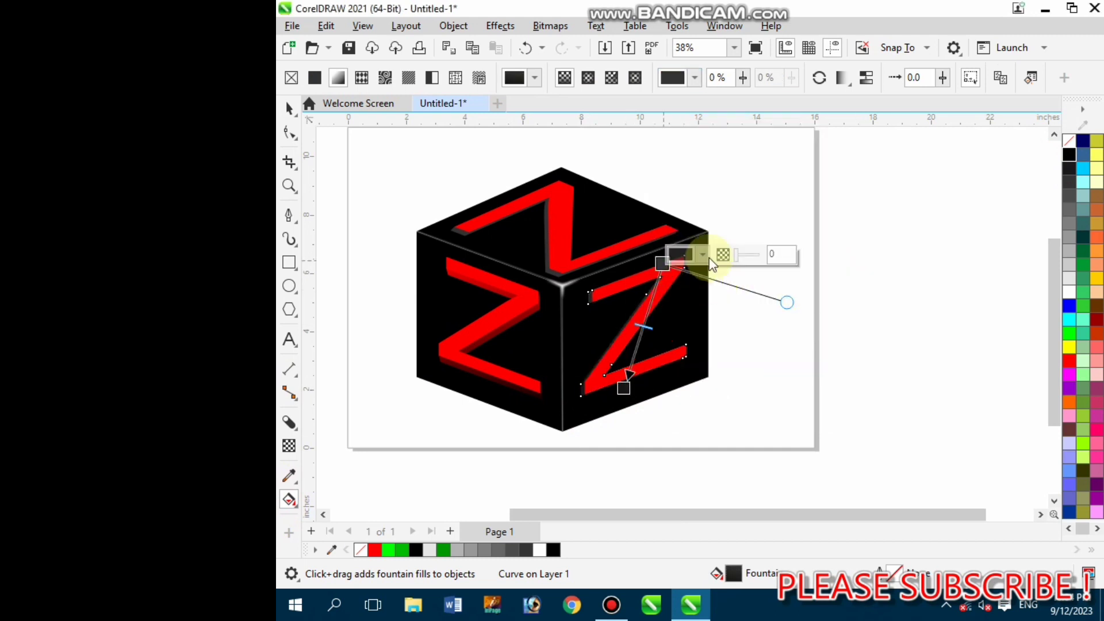
click(704, 256)
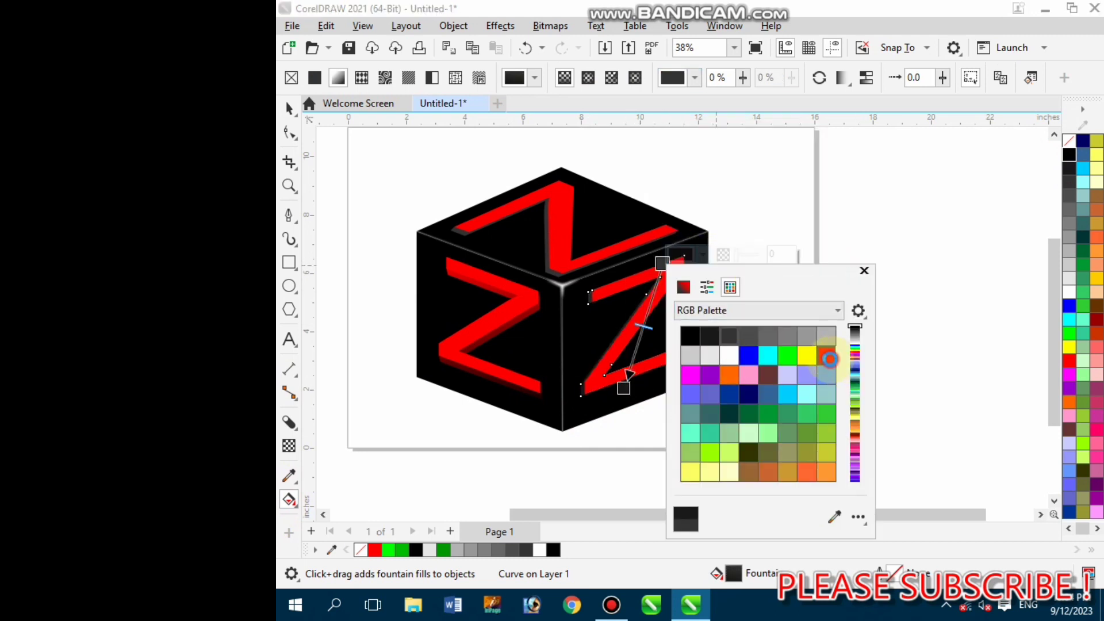
click(830, 359)
click(920, 357)
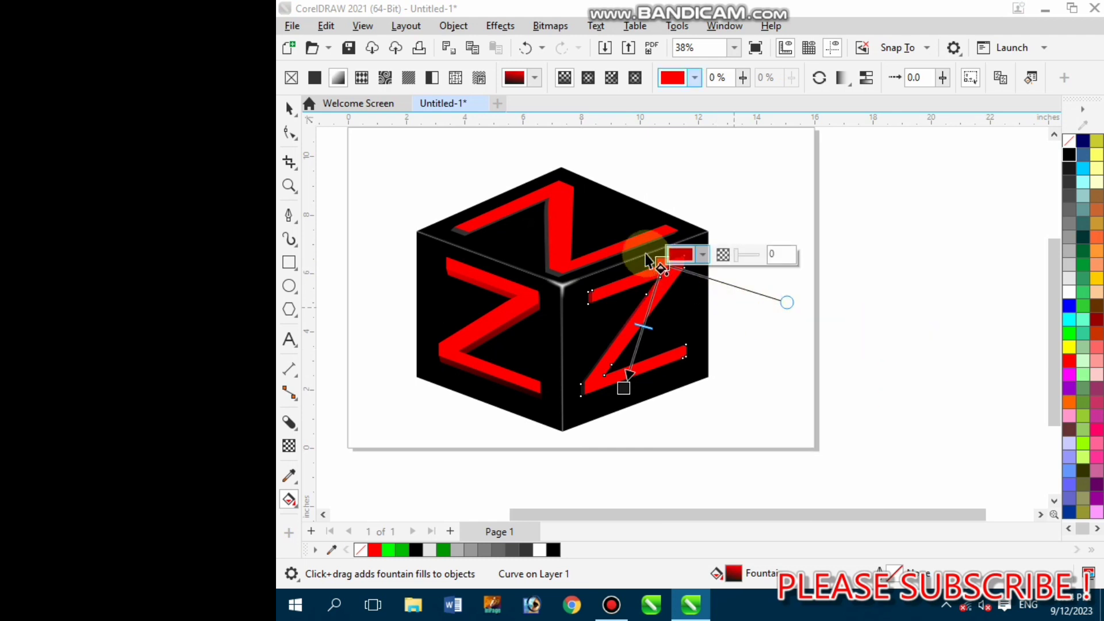
- Move the right Z shadow gradient's start point above the letter and its end point just below the cube's lowest corner
drag(660, 263, 649, 253)
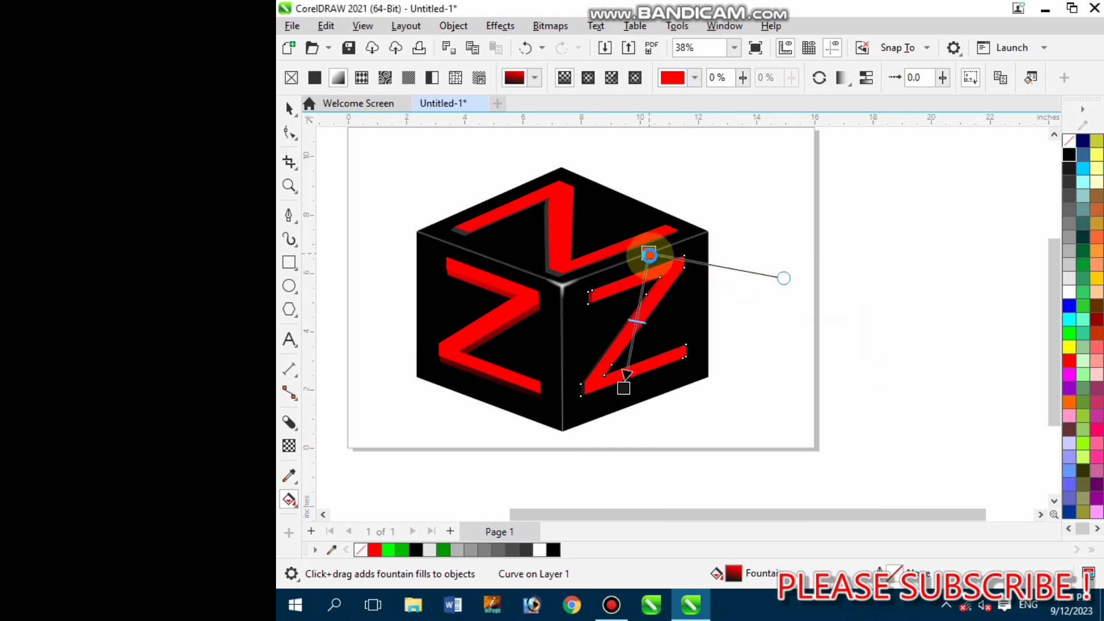
drag(623, 387, 617, 455)
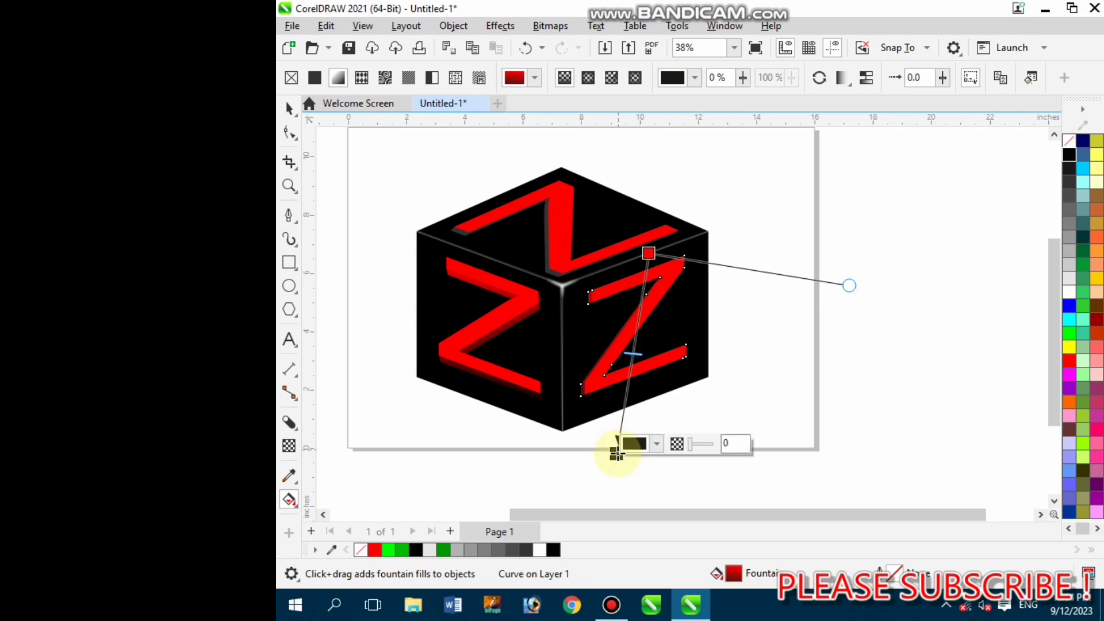
drag(614, 448, 557, 439)
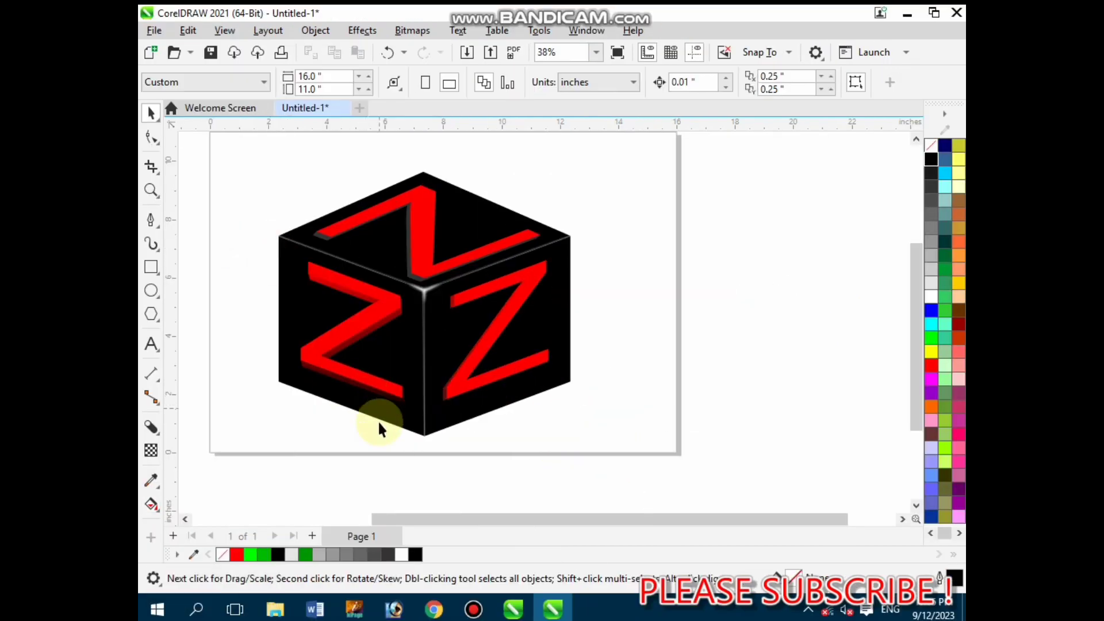
- Apply a linear fountain fill to the top face's Z shadow, running from the letter's upper corner down to its lower corner
scroll(414, 281, up, 3)
click(414, 281)
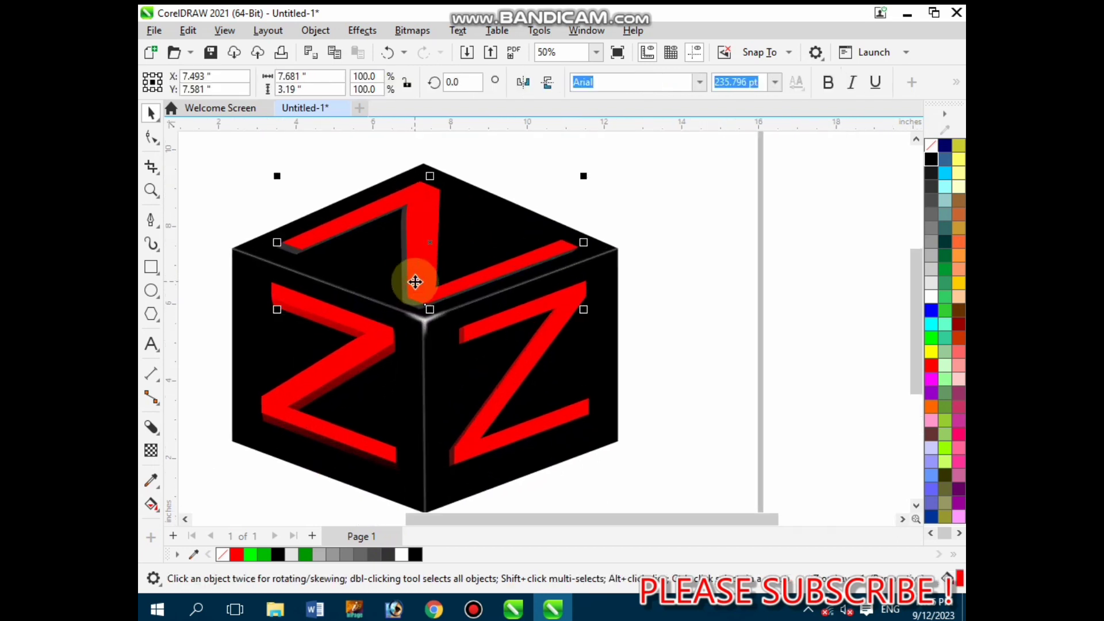
click(685, 317)
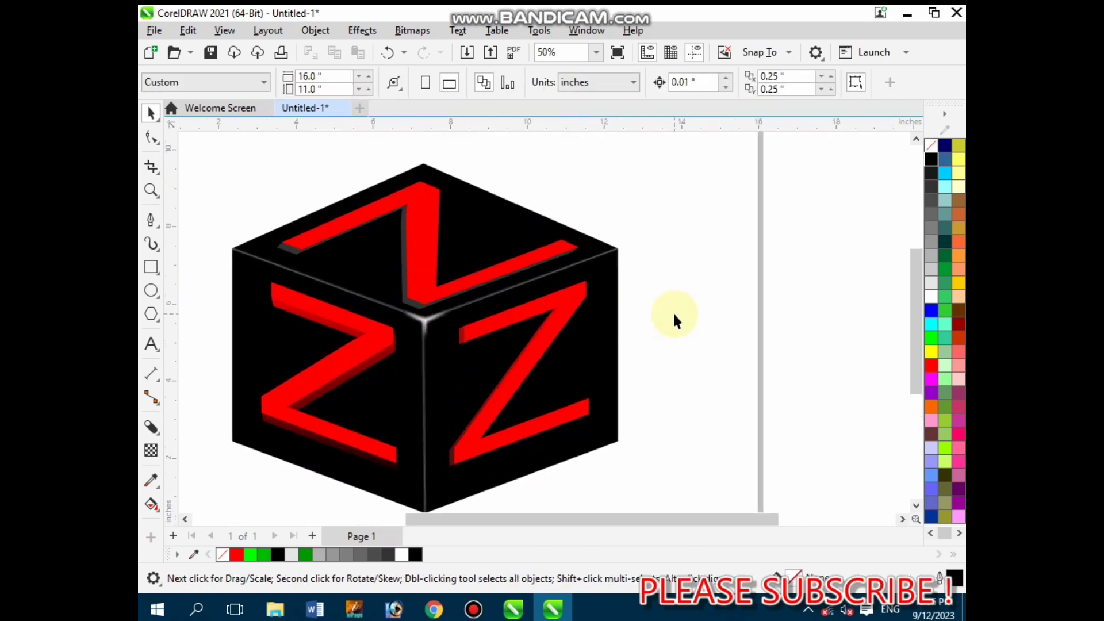
key(space)
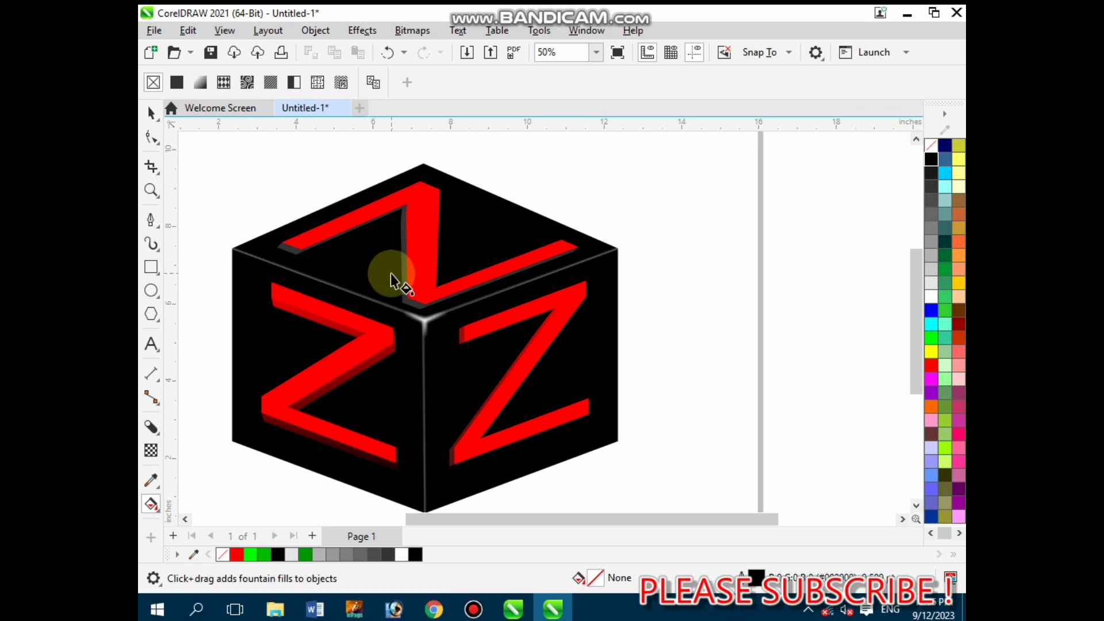
scroll(391, 274, up, 1)
click(148, 115)
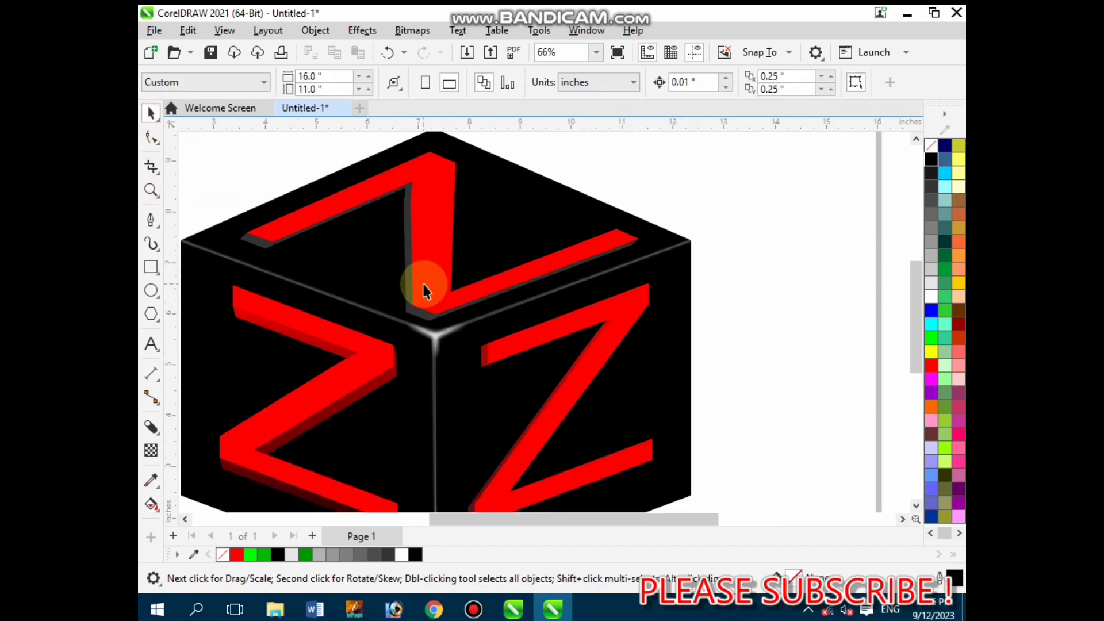
click(406, 285)
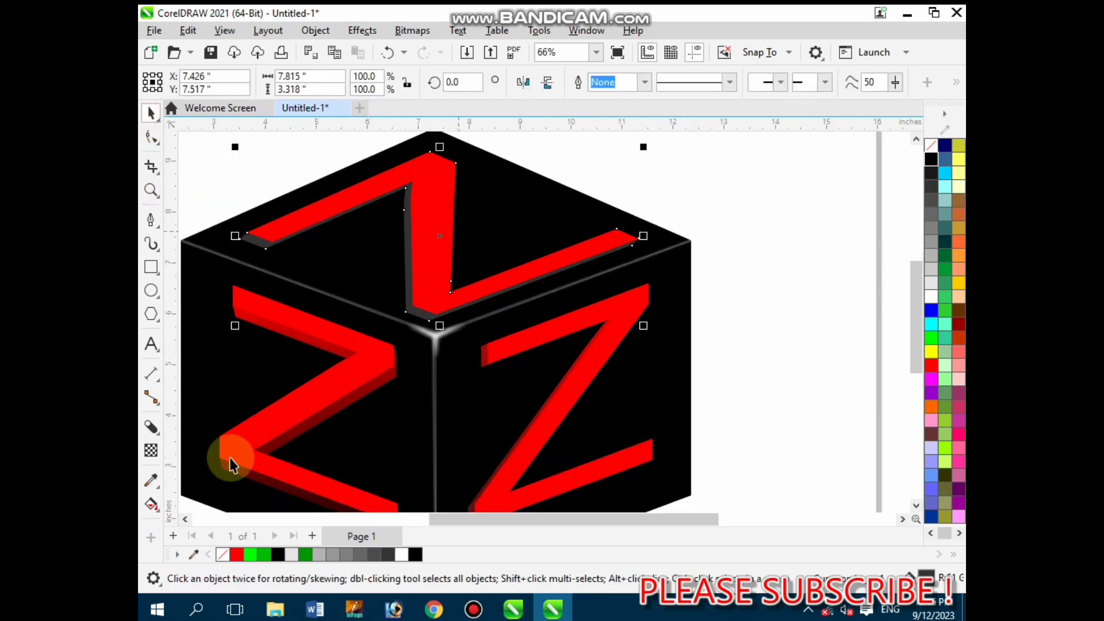
click(151, 507)
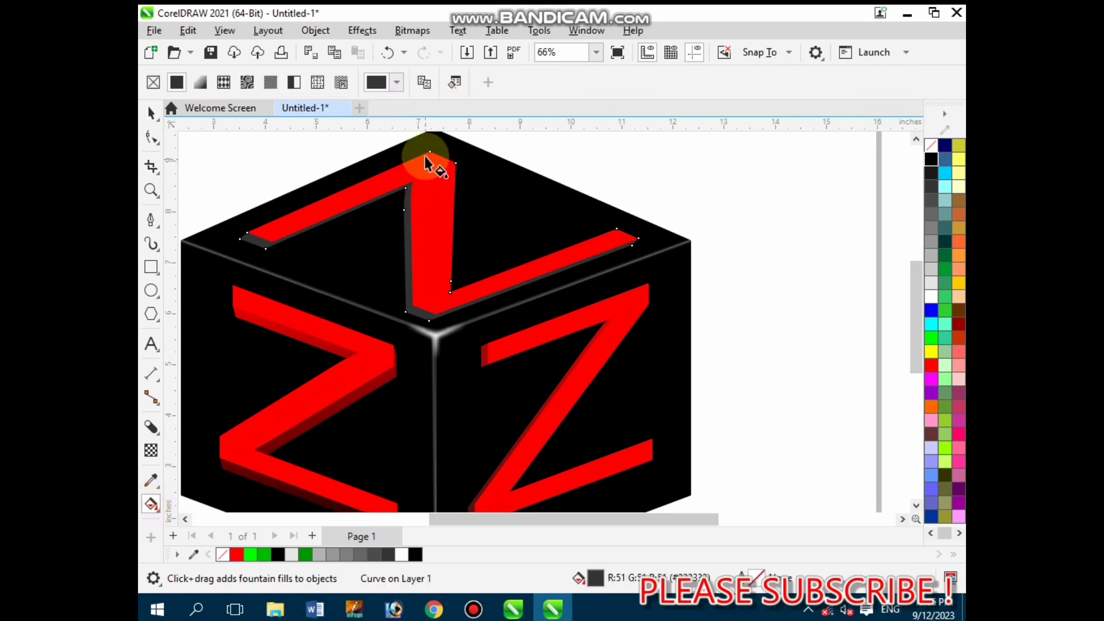
drag(426, 154, 466, 305)
- Set the end colour of the top face's Z shadow gradient to bright red
scroll(452, 313, down, 2)
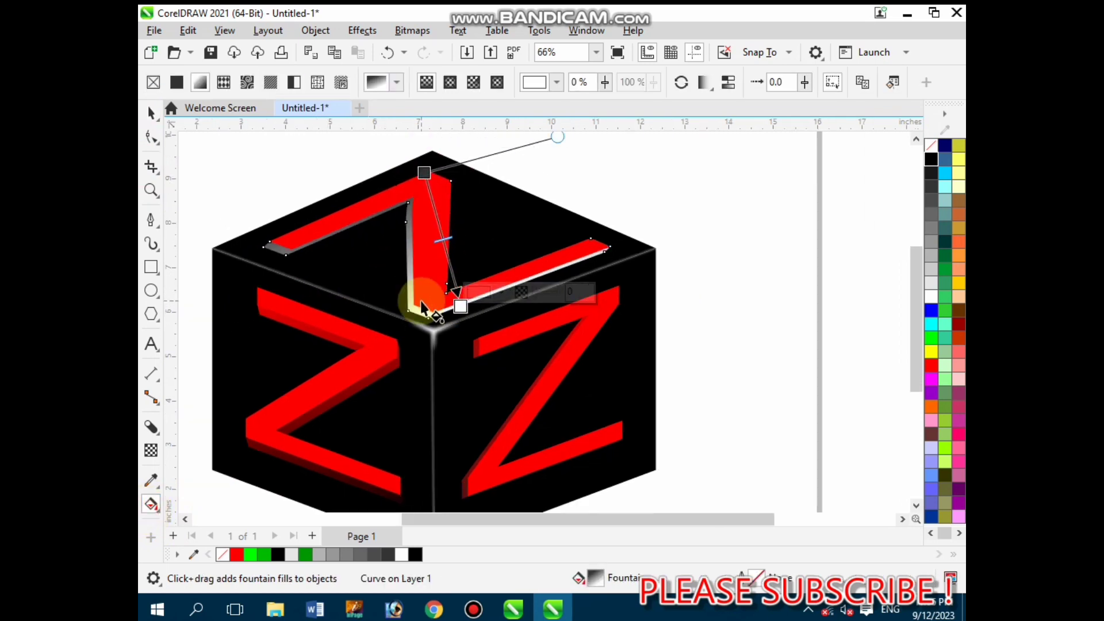
scroll(452, 313, up, 1)
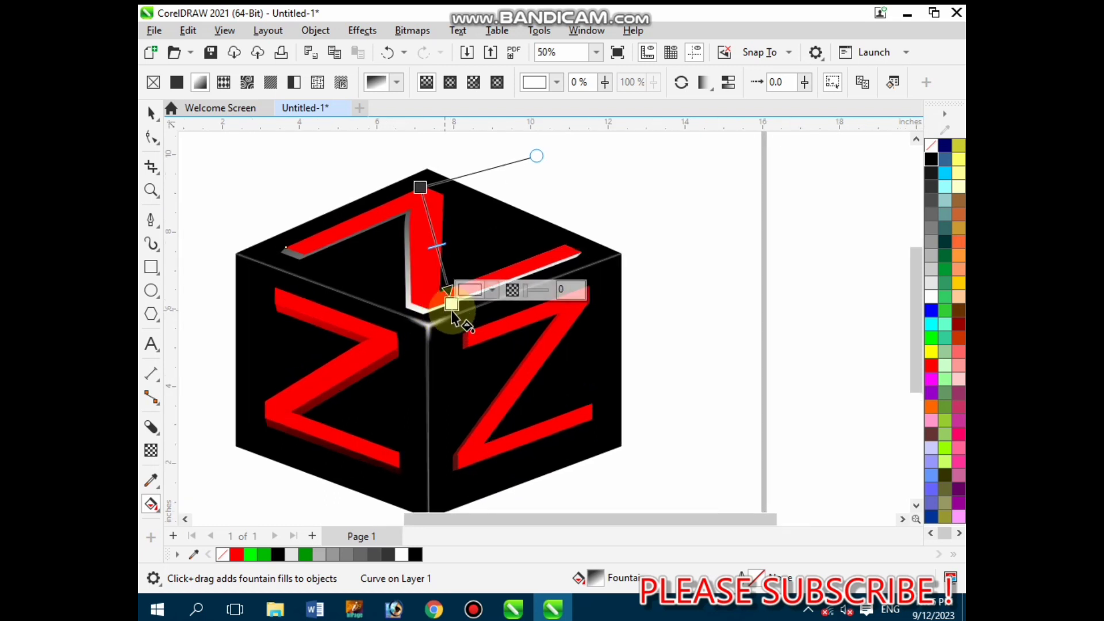
click(494, 292)
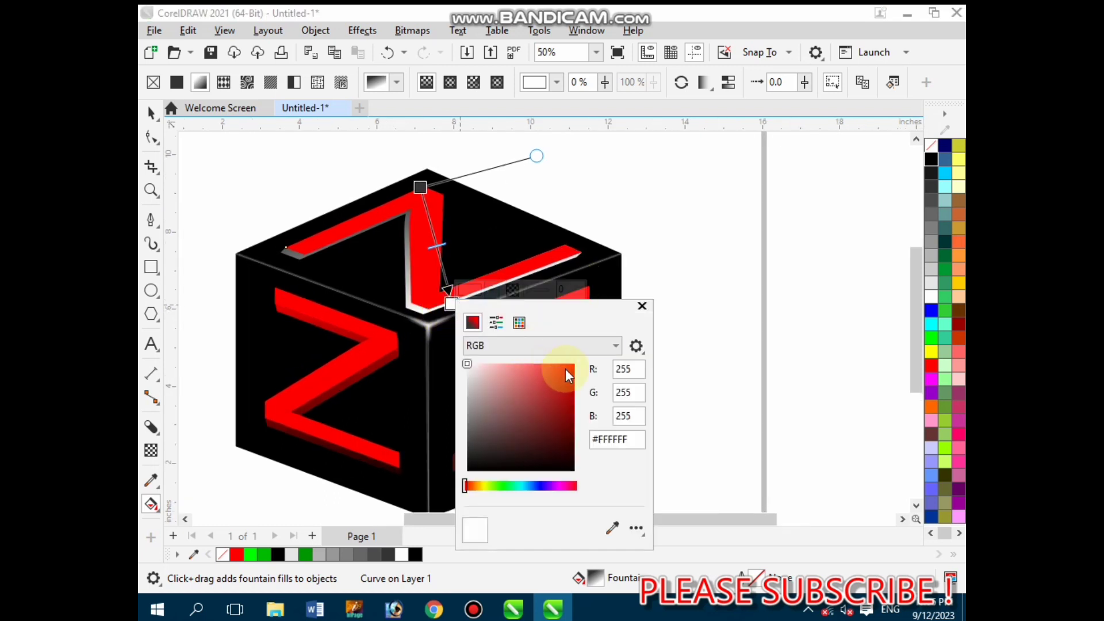
click(564, 368)
click(732, 396)
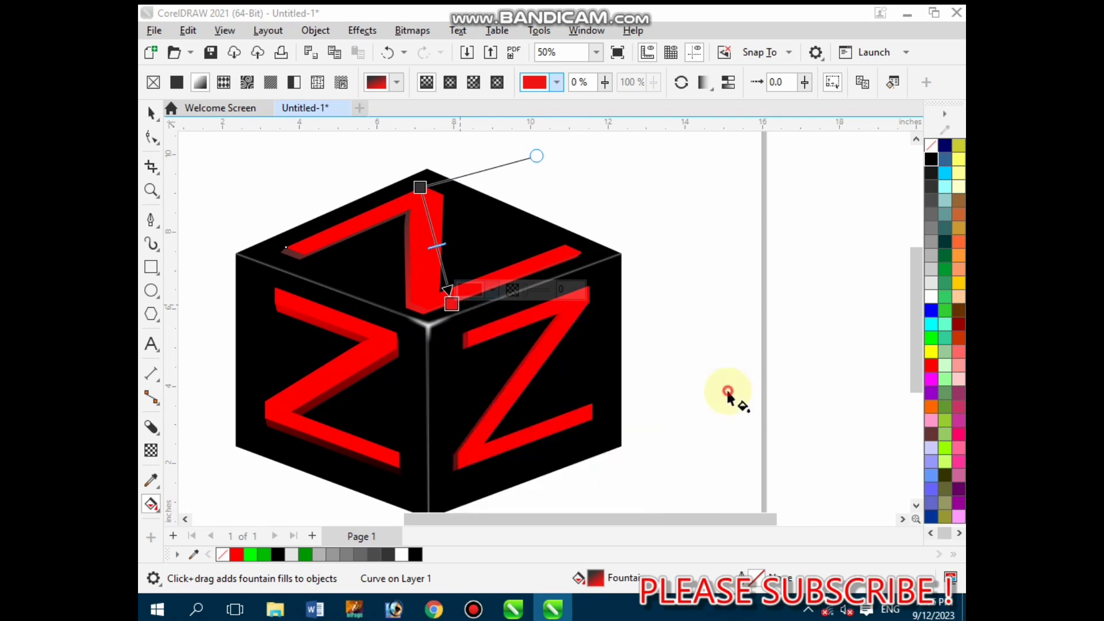
- Extend the top Z shadow gradient from above the cube's upper left edge to just below the front corner highlight, then deselect the shadow
drag(420, 187, 346, 184)
drag(451, 303, 430, 339)
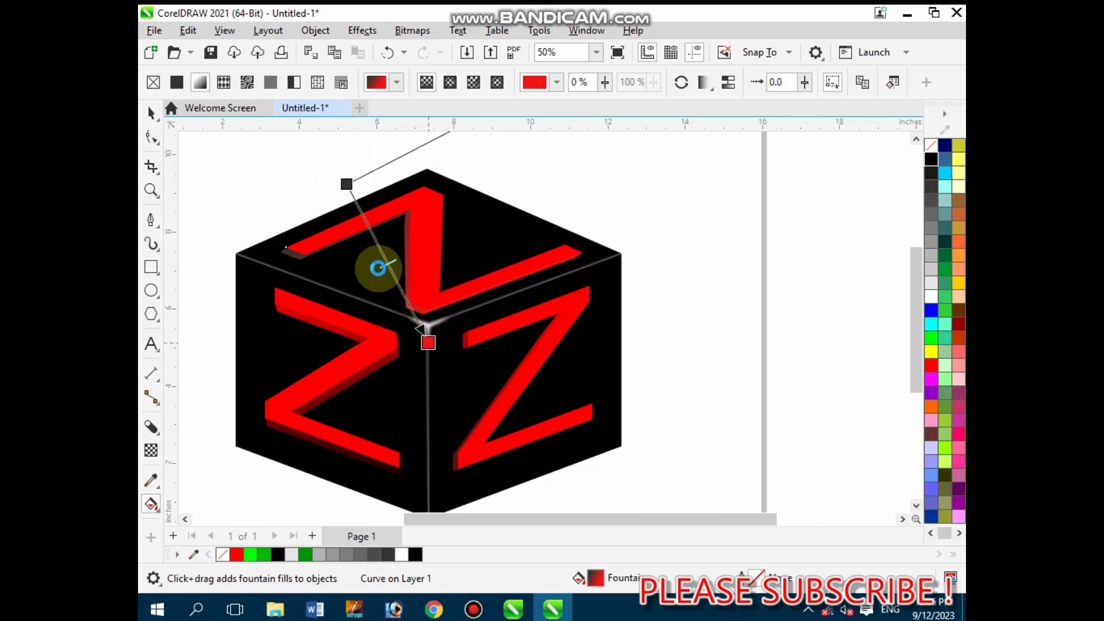
drag(345, 184, 312, 157)
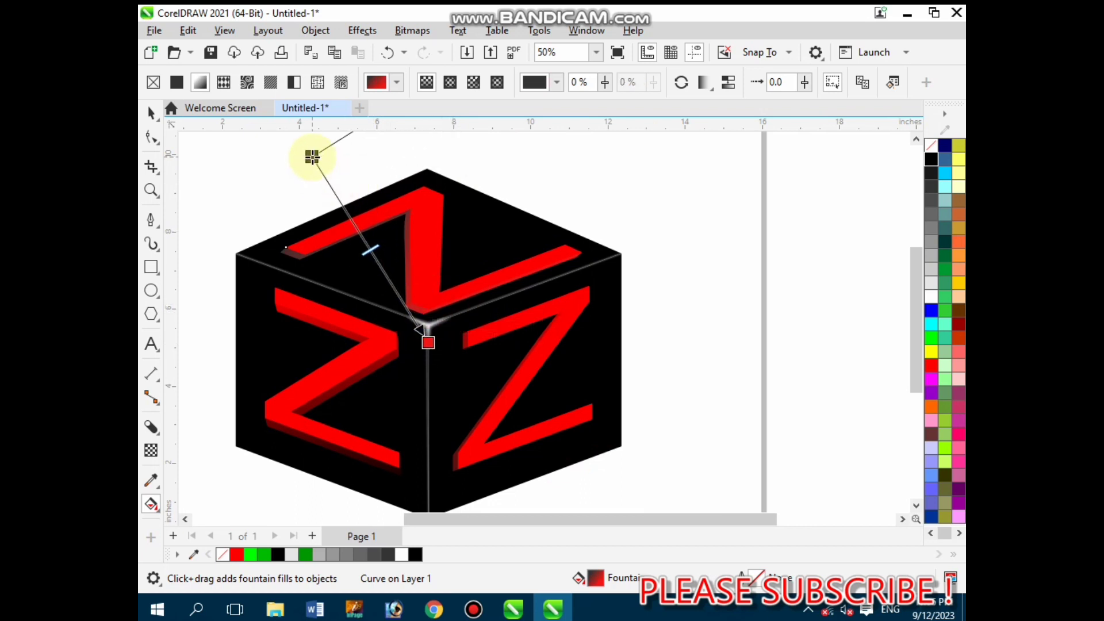
scroll(379, 276, down, 3)
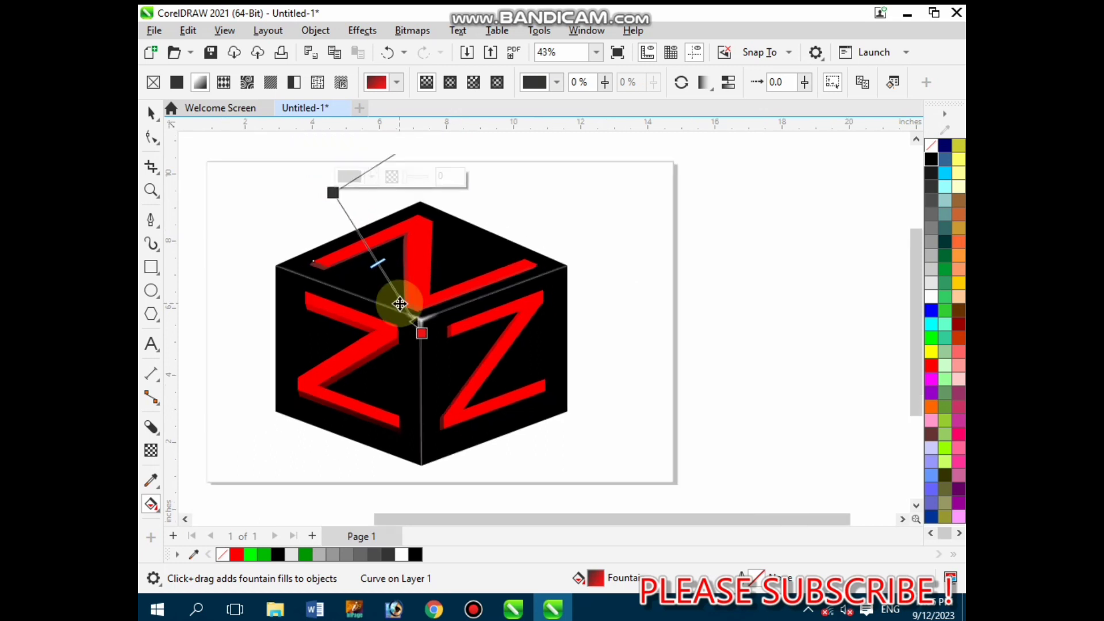
scroll(416, 302, up, 1)
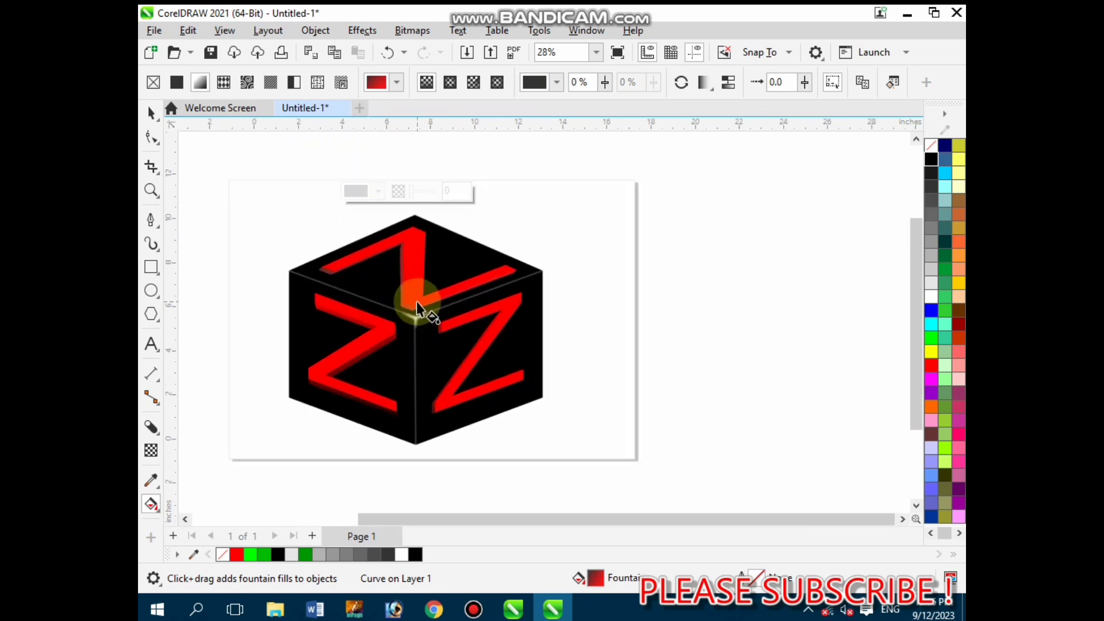
click(150, 113)
click(291, 259)
- Add the text "ZAIN CREATIONS" in 24 pt Arial in the empty area below the cube
scroll(351, 317, down, 3)
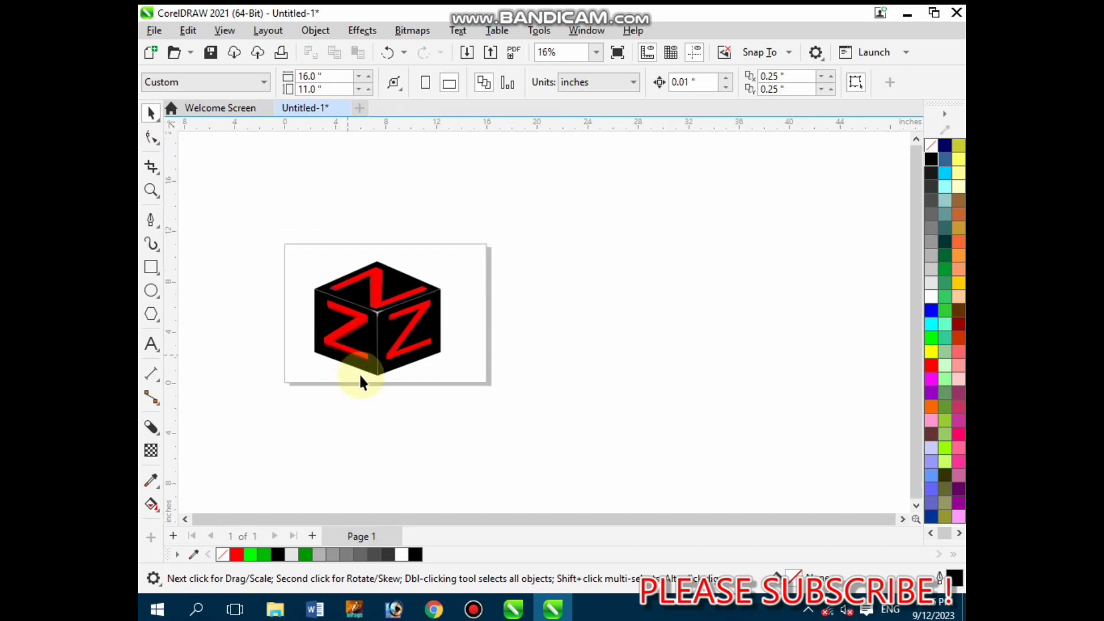
scroll(360, 382, up, 2)
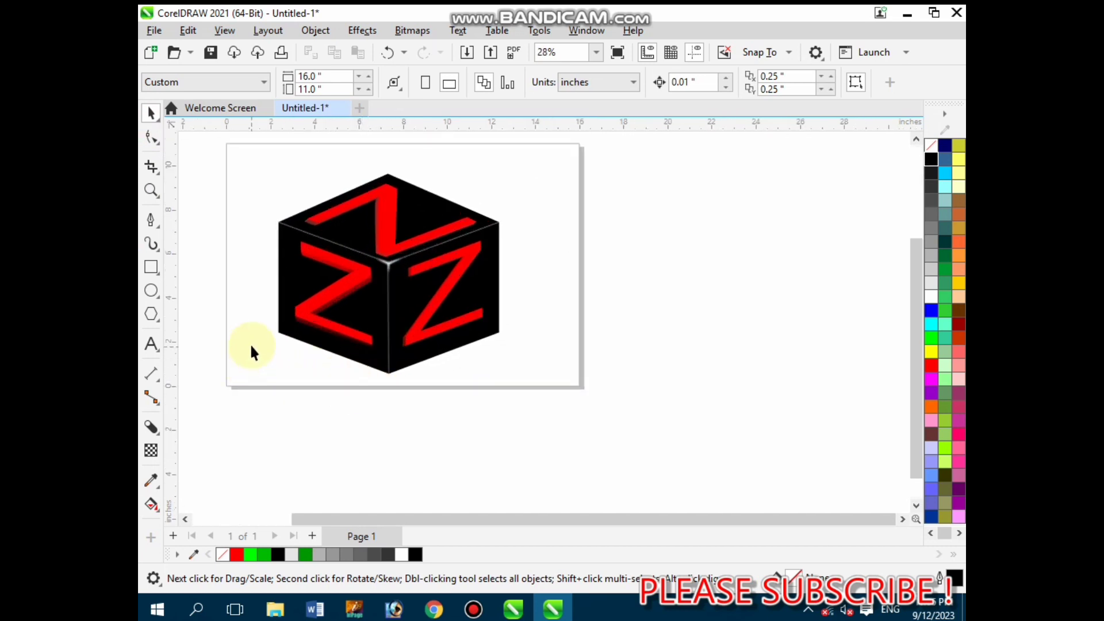
click(151, 344)
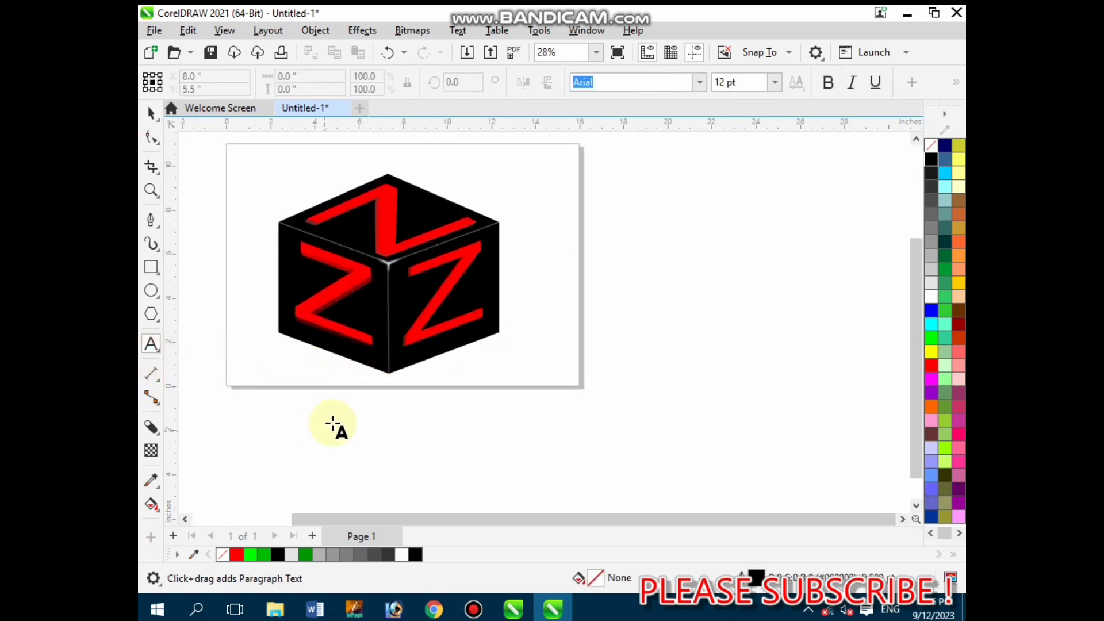
click(333, 421)
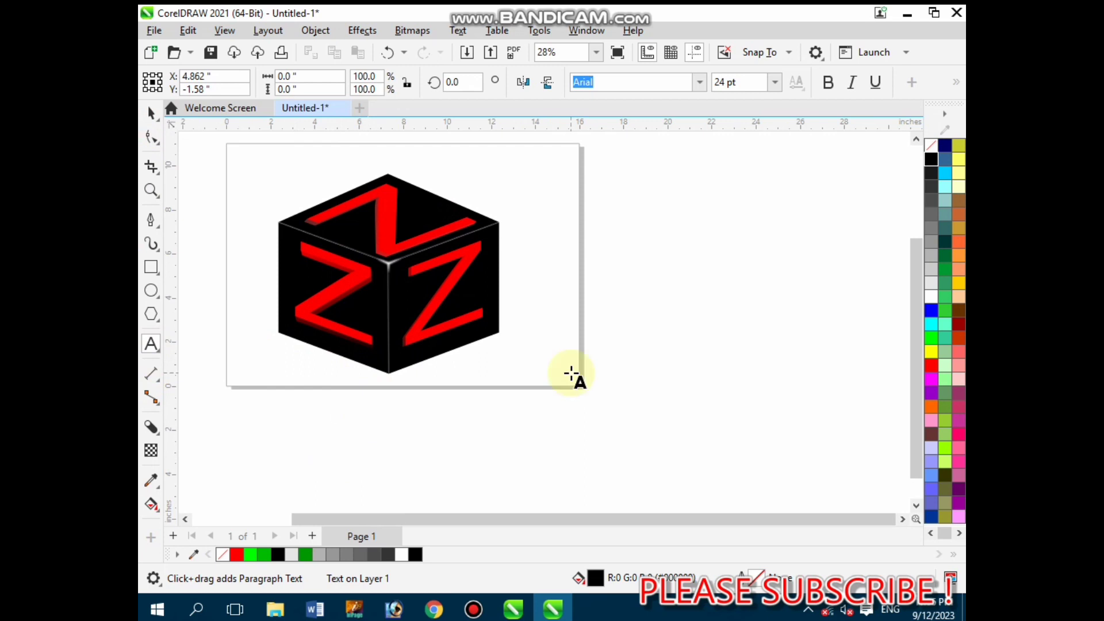
text(ZAIN)
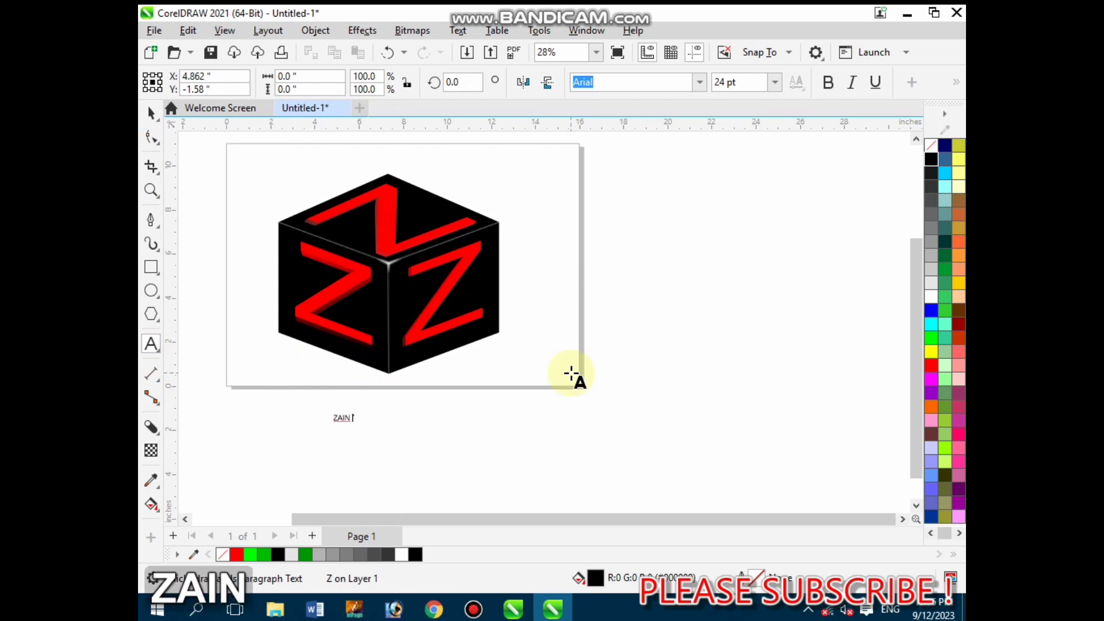
text( CREATI)
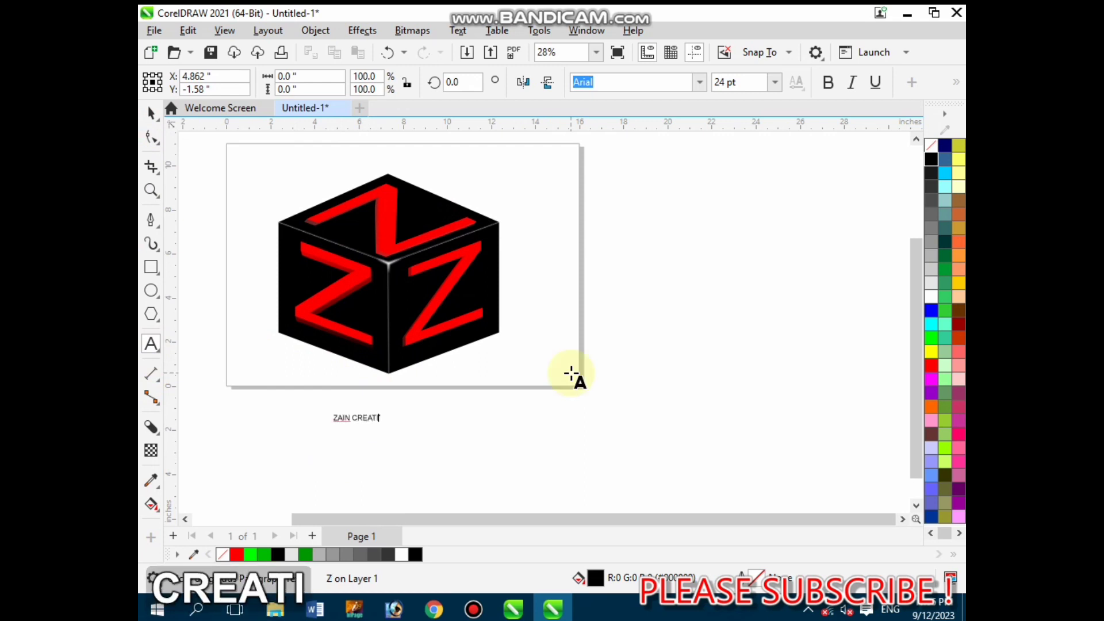
text(ONS)
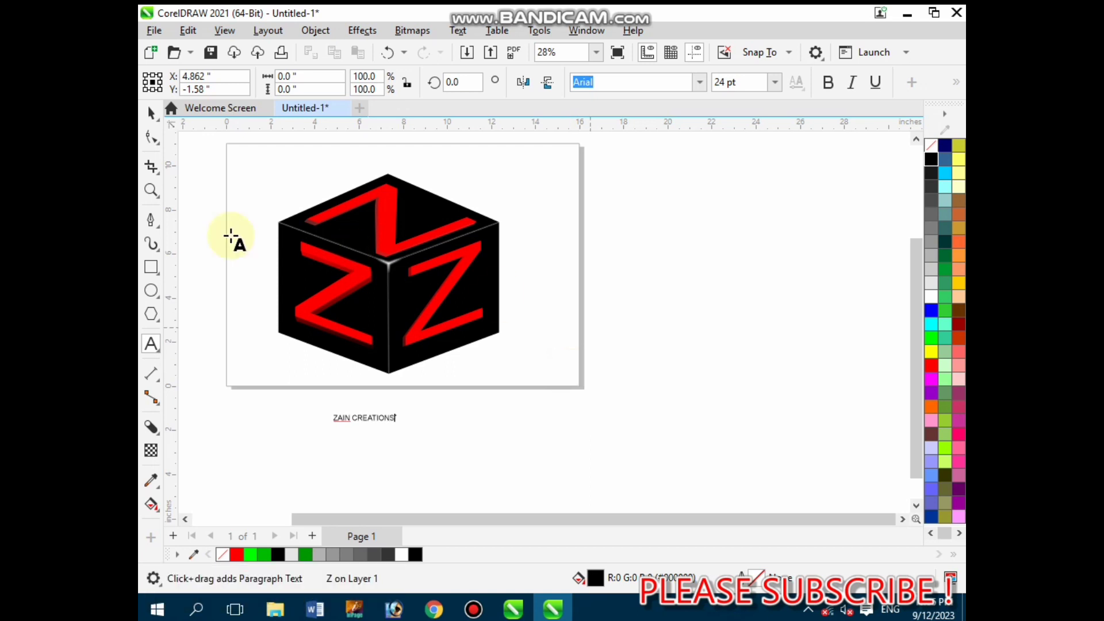
- Enlarge the ZAIN CREATIONS text to about 39 pt, fill it white and deselect it
click(151, 113)
scroll(371, 401, up, 1)
drag(386, 428, 438, 450)
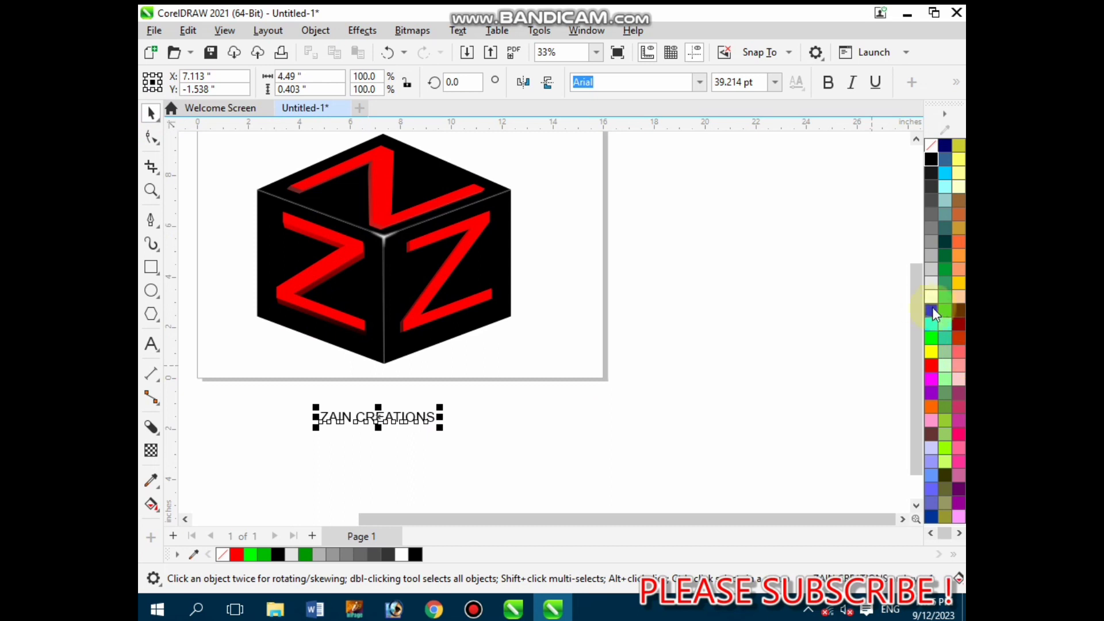
click(927, 301)
click(734, 420)
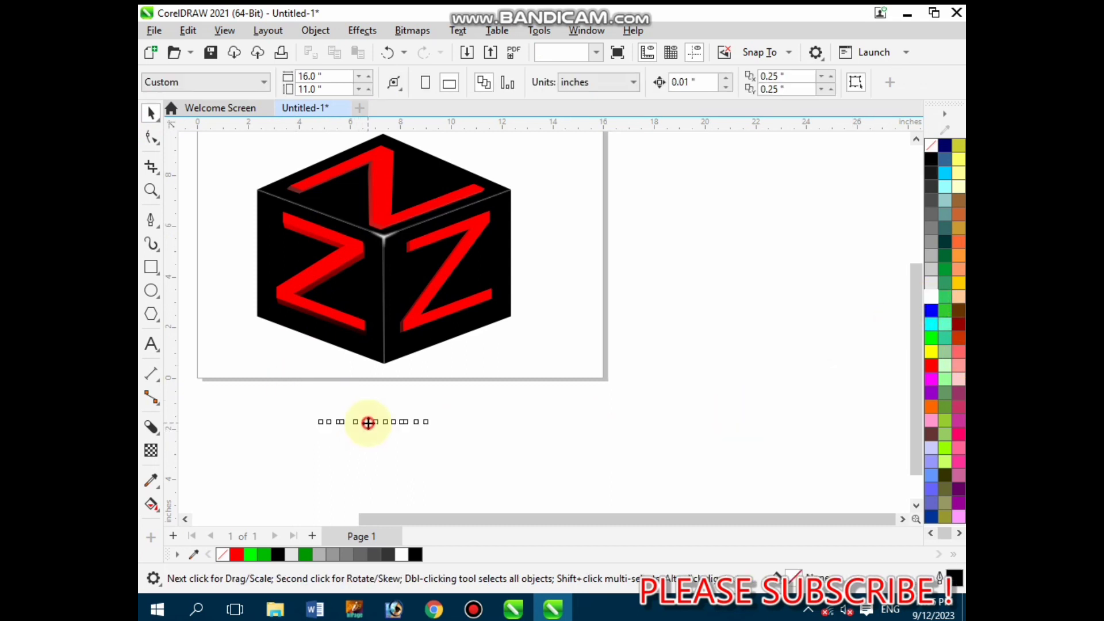
click(368, 423)
click(151, 267)
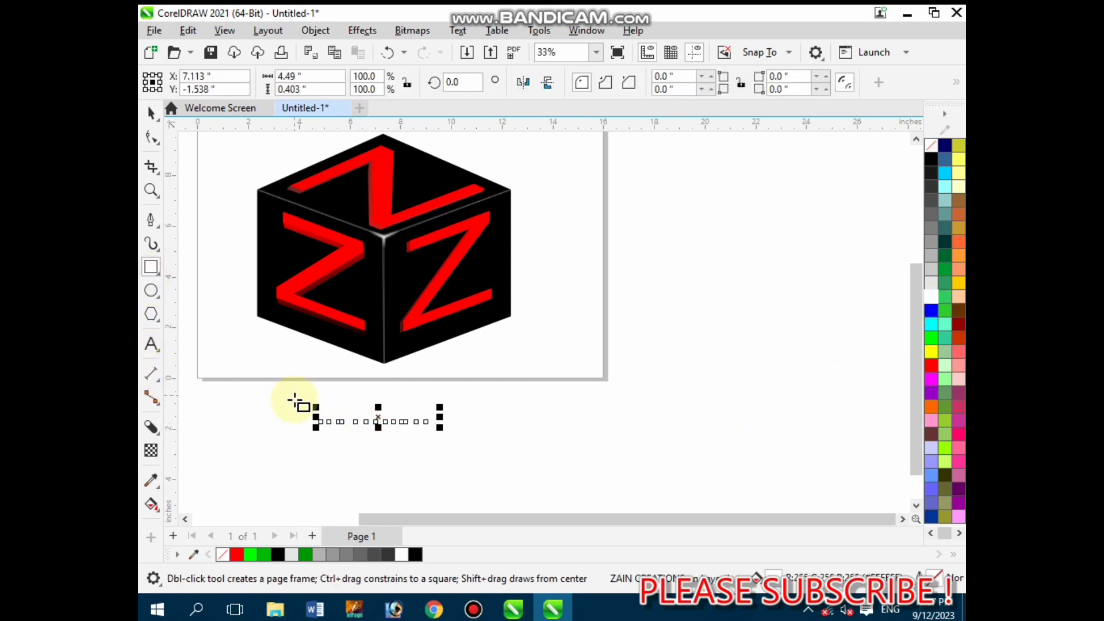
mouse_move(302, 406)
mouse_down()
mouse_move(383, 462)
mouse_move(447, 435)
mouse_up()
click(150, 139)
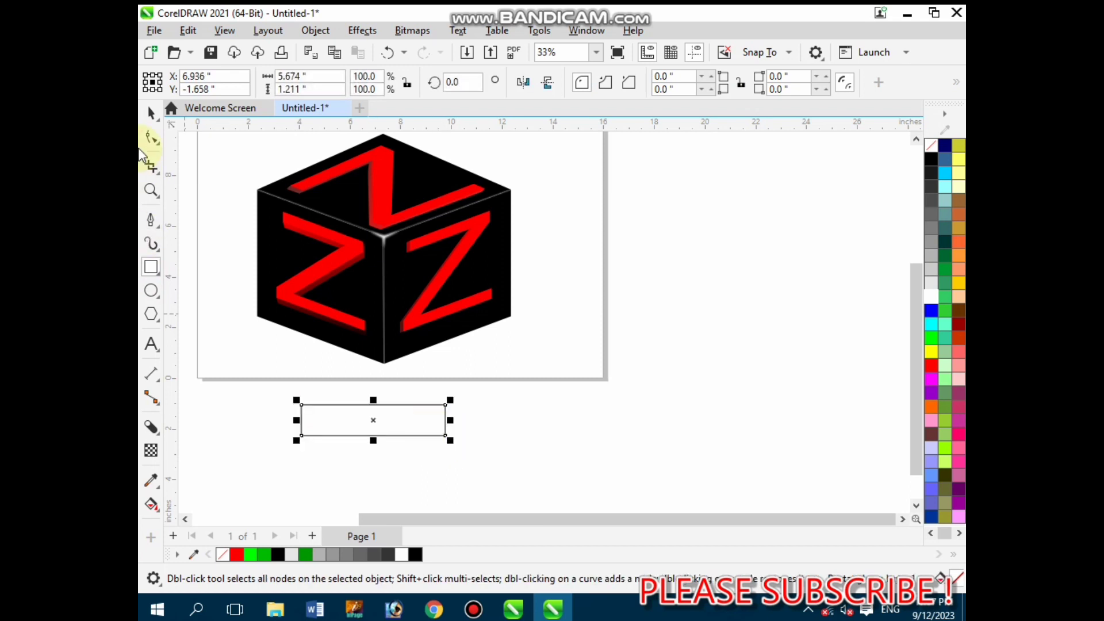
click(151, 116)
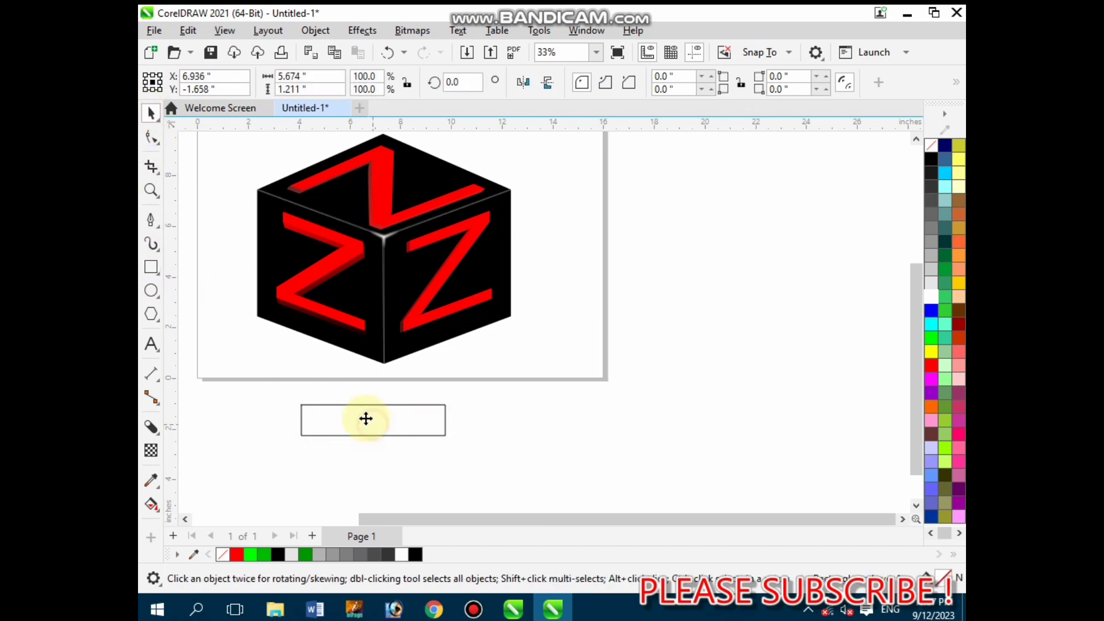
drag(366, 418, 305, 390)
key(Delete)
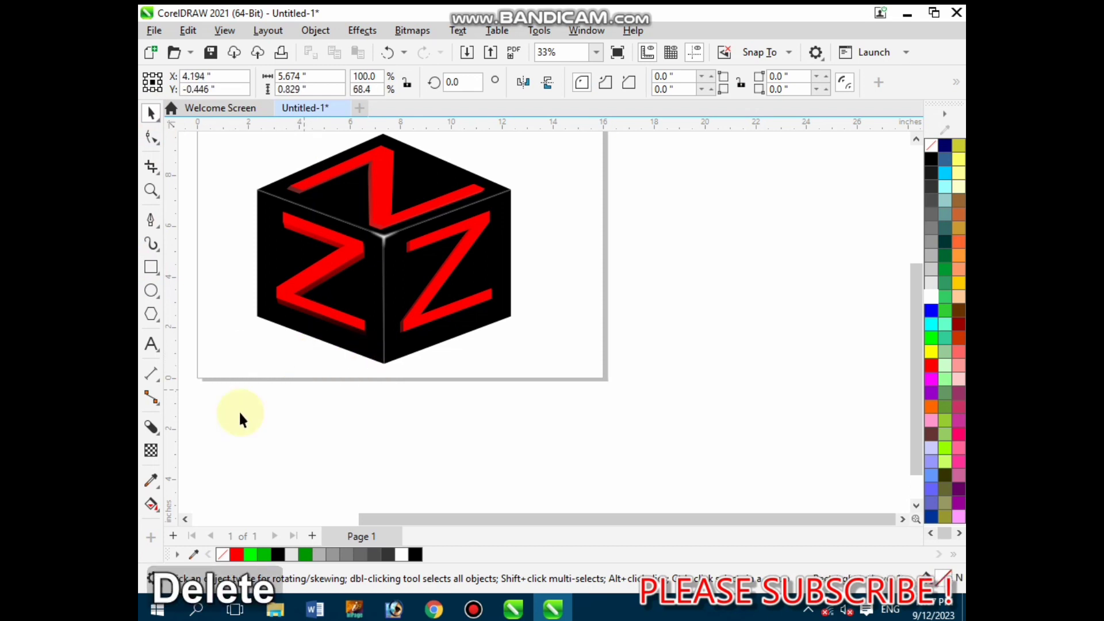
- Draw a narrow strip with the Pen tool along the left face's lower edge, from the outer edge to the centre edge
scroll(281, 288, up, 1)
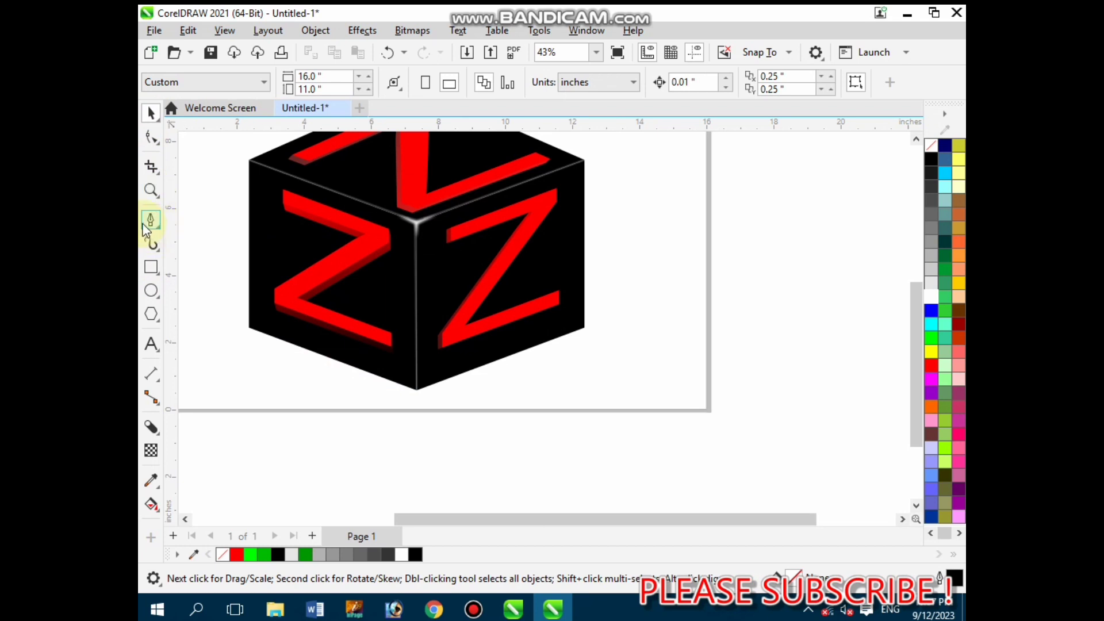
scroll(258, 319, up, 2)
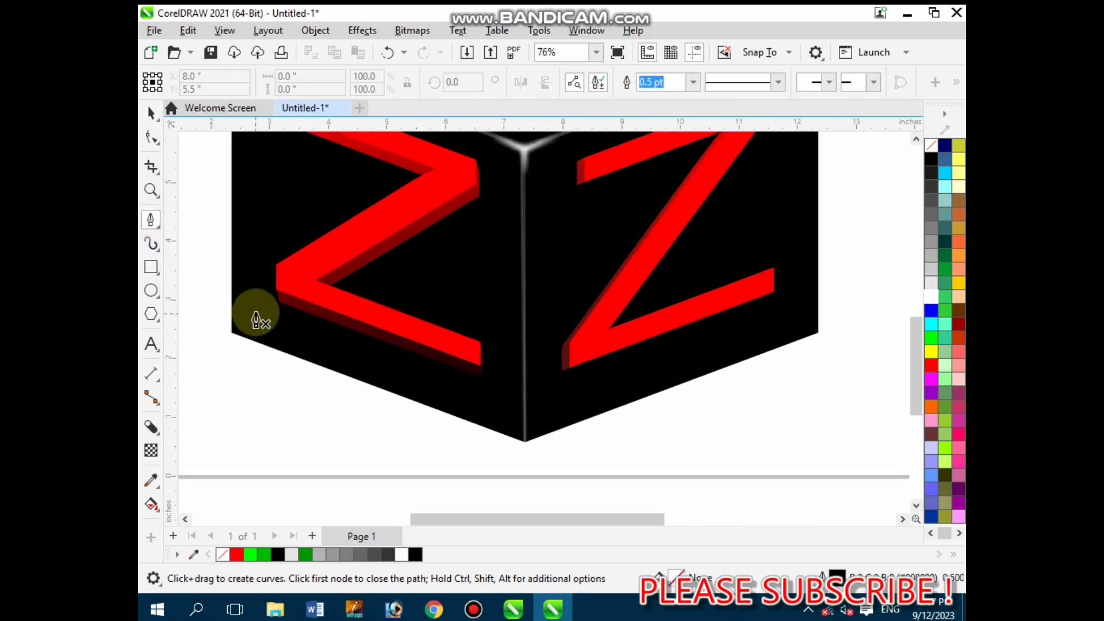
click(233, 305)
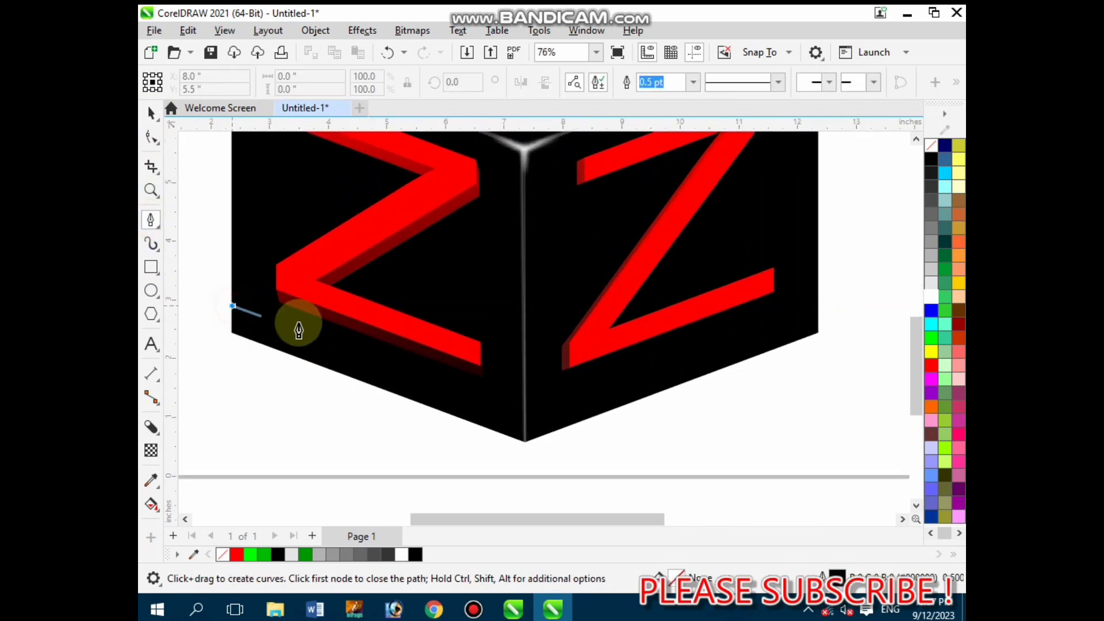
click(524, 408)
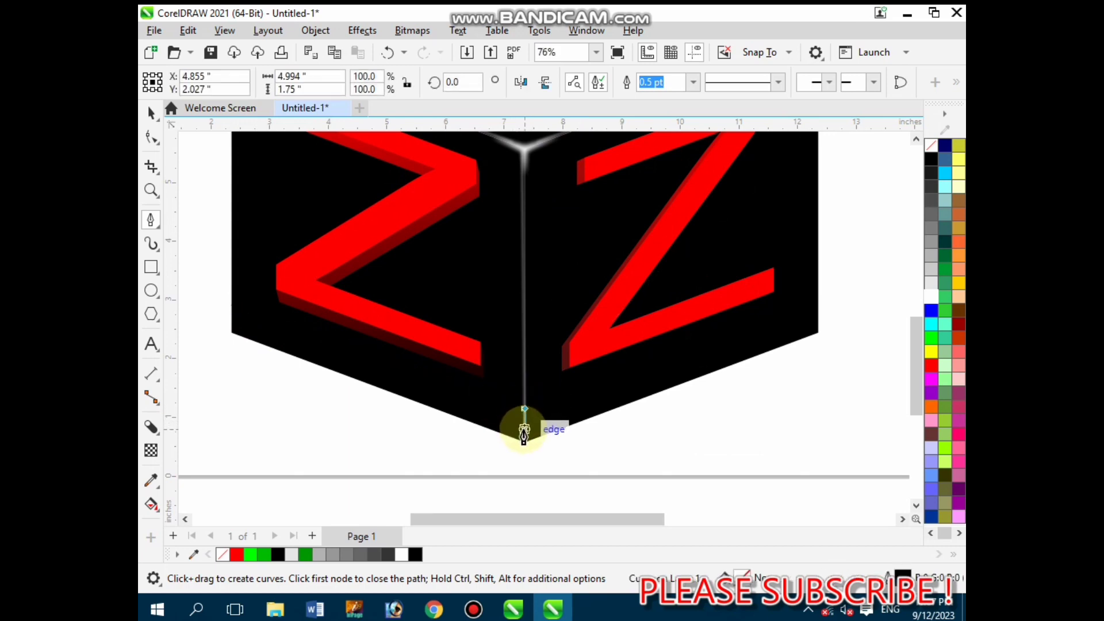
click(524, 429)
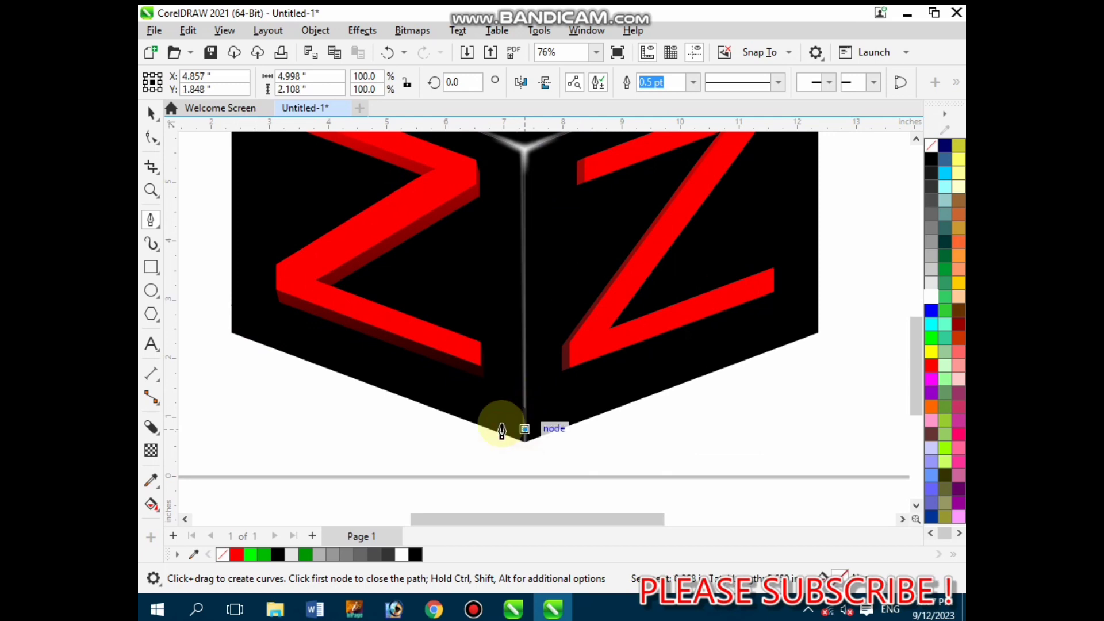
click(232, 322)
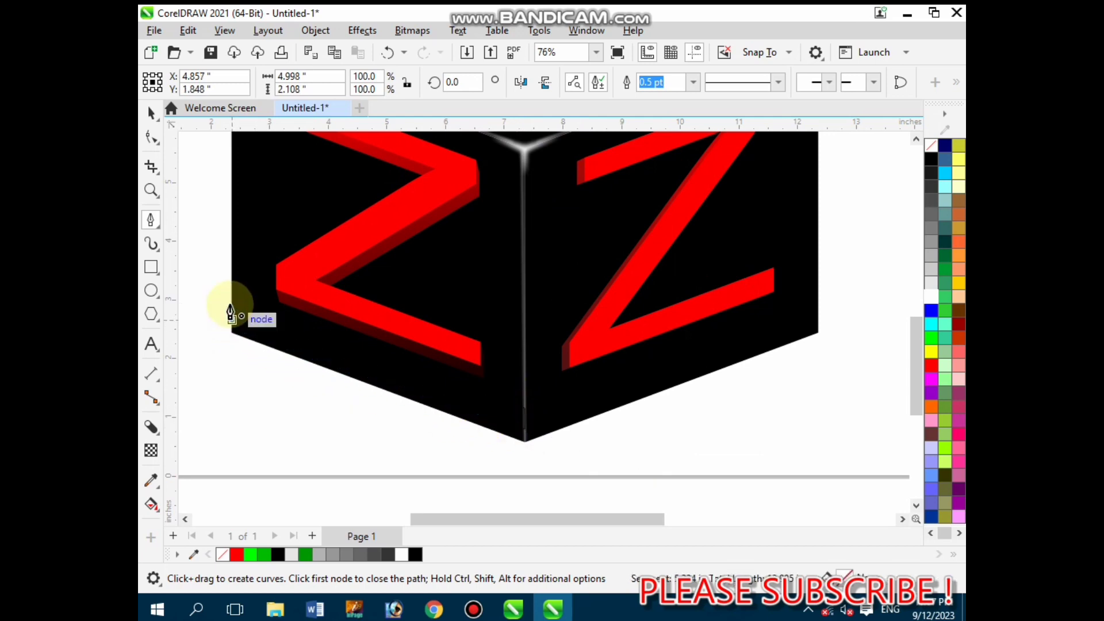
click(229, 303)
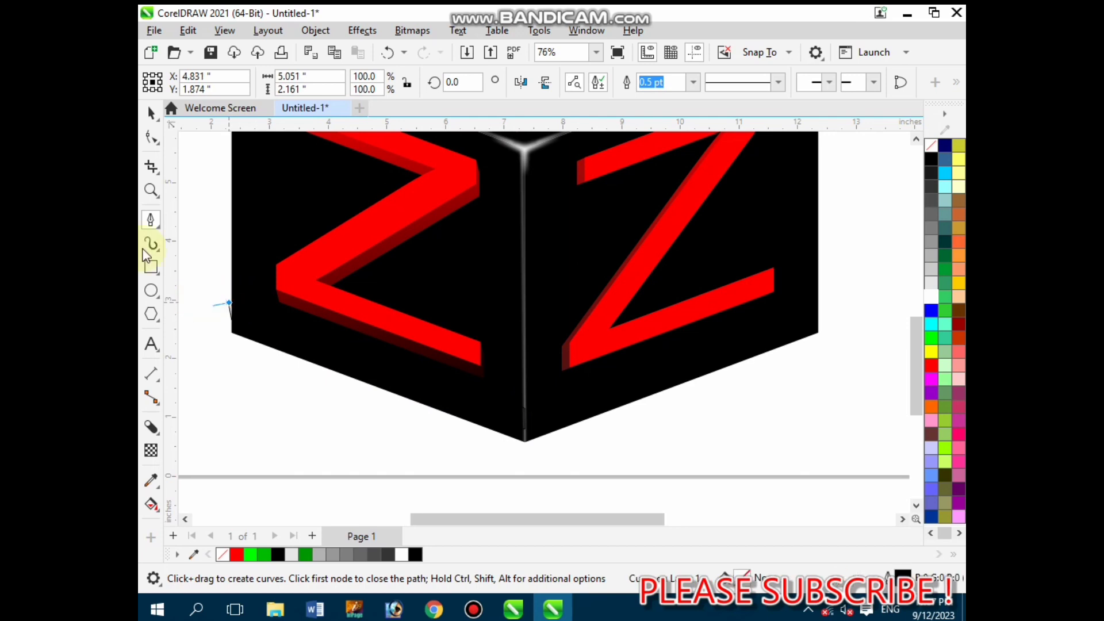
key(Return)
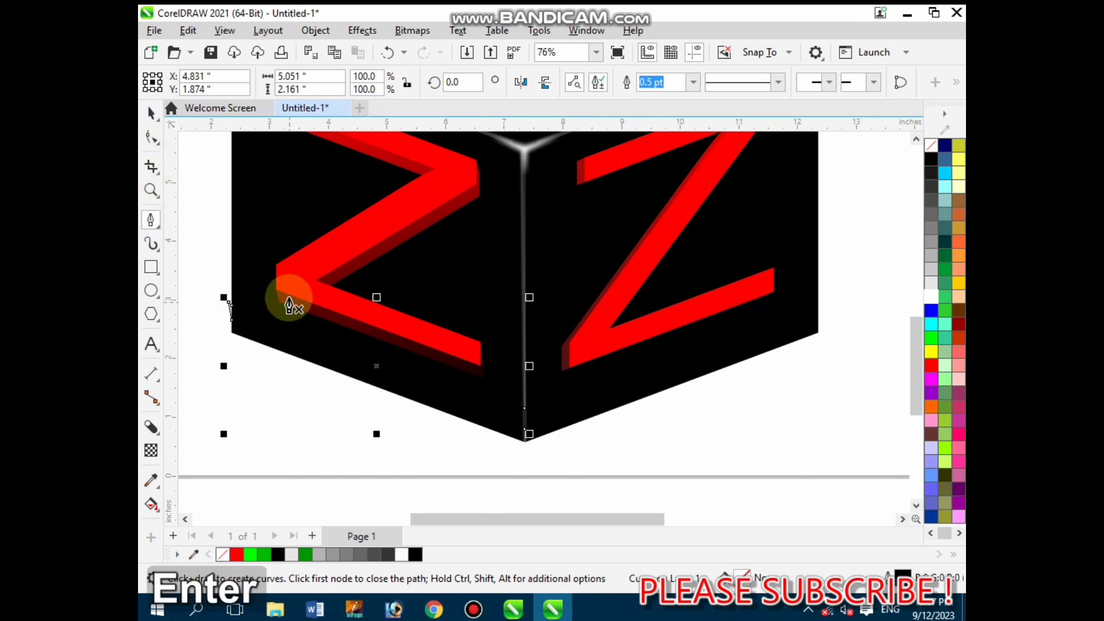
- Give the narrow strip along the left face's lower edge a white outline
click(151, 114)
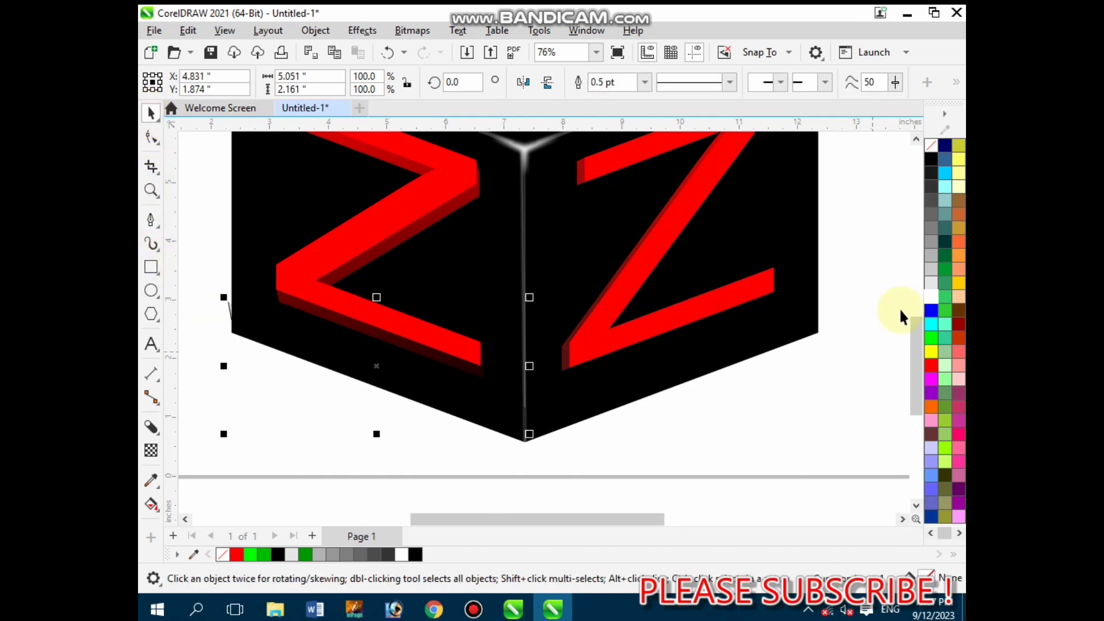
right_click(930, 299)
click(893, 311)
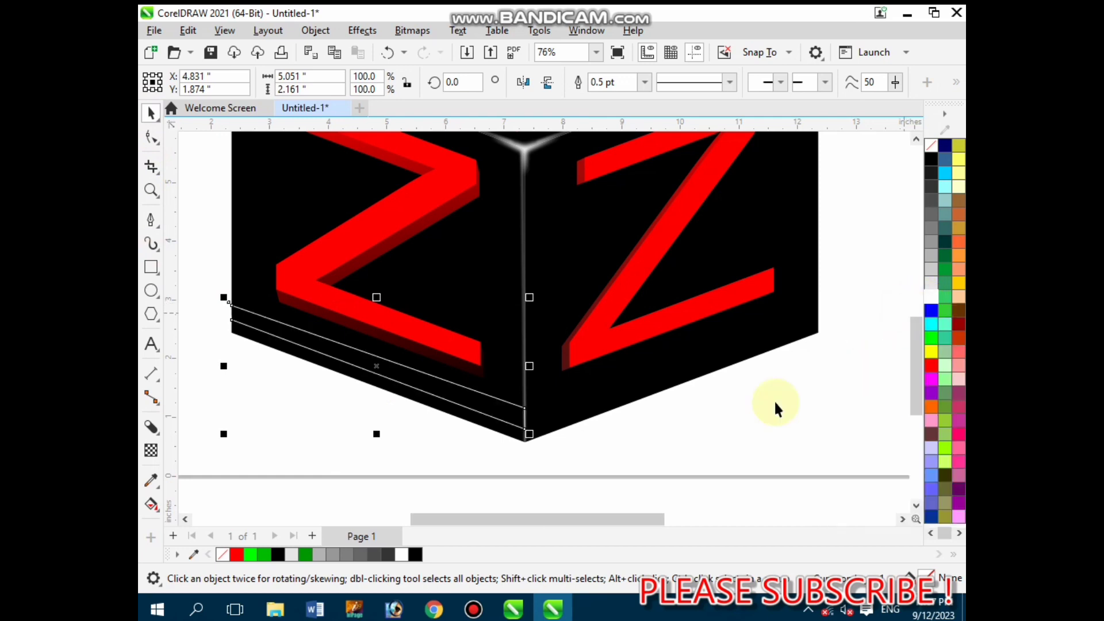
- Align the strip's two outer end nodes with the cube's left vertical edge, closing the strip's outline
scroll(756, 404, down, 1)
scroll(351, 345, up, 3)
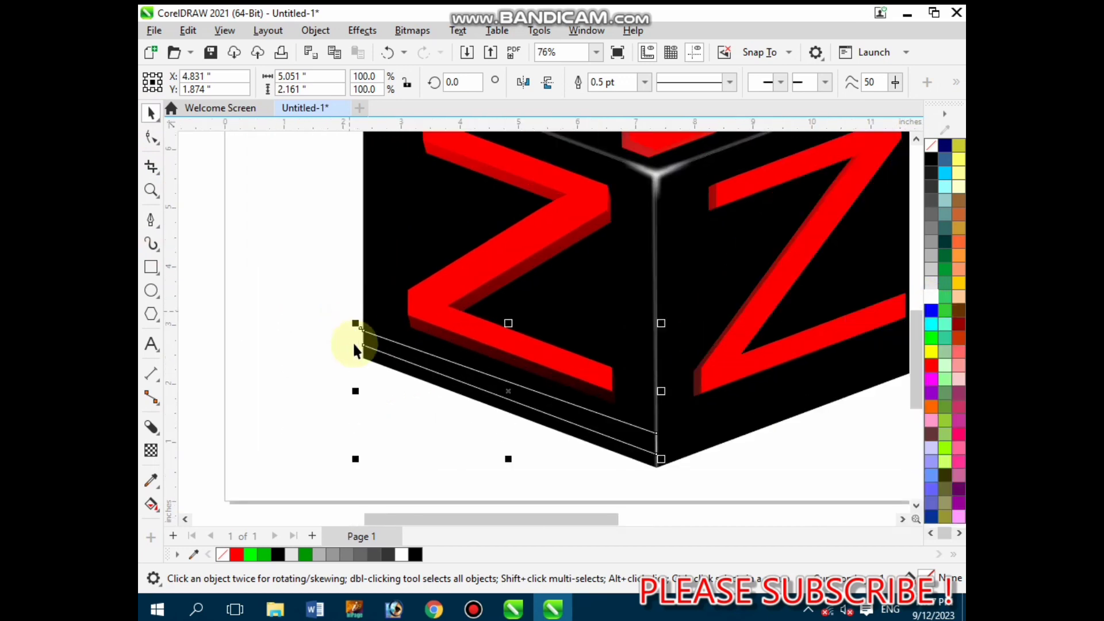
key(F10)
scroll(364, 366, up, 1)
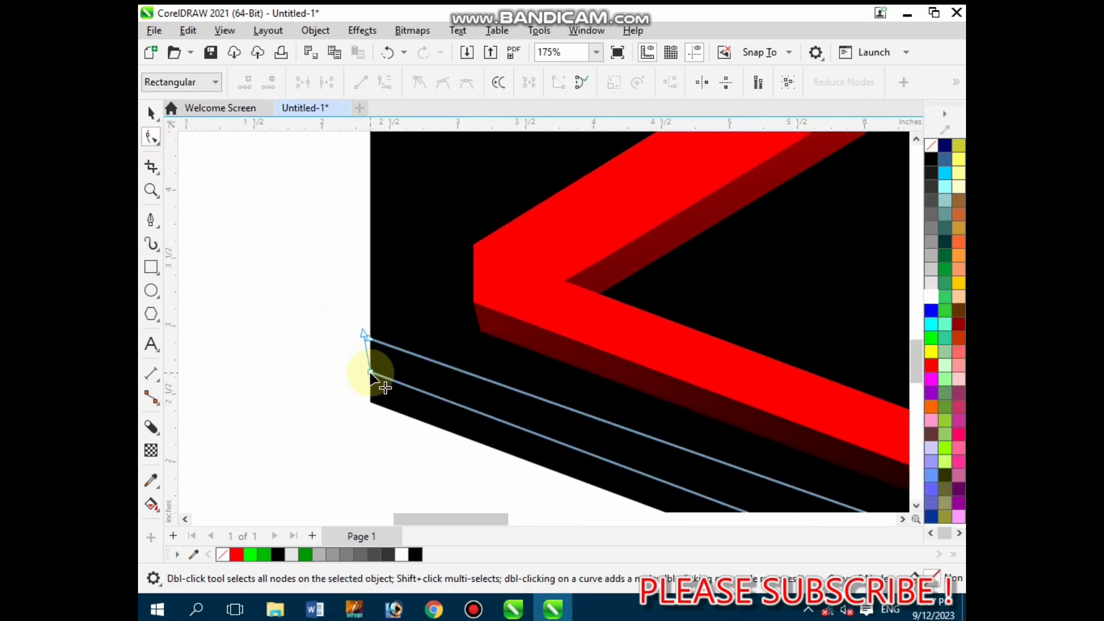
drag(370, 373, 370, 378)
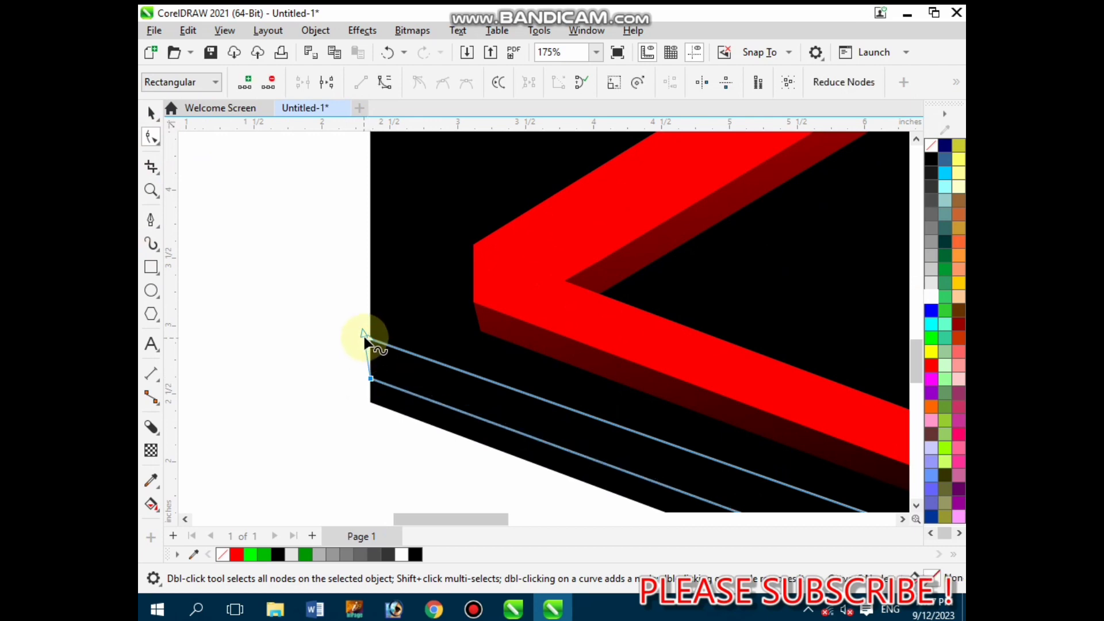
drag(362, 333, 370, 339)
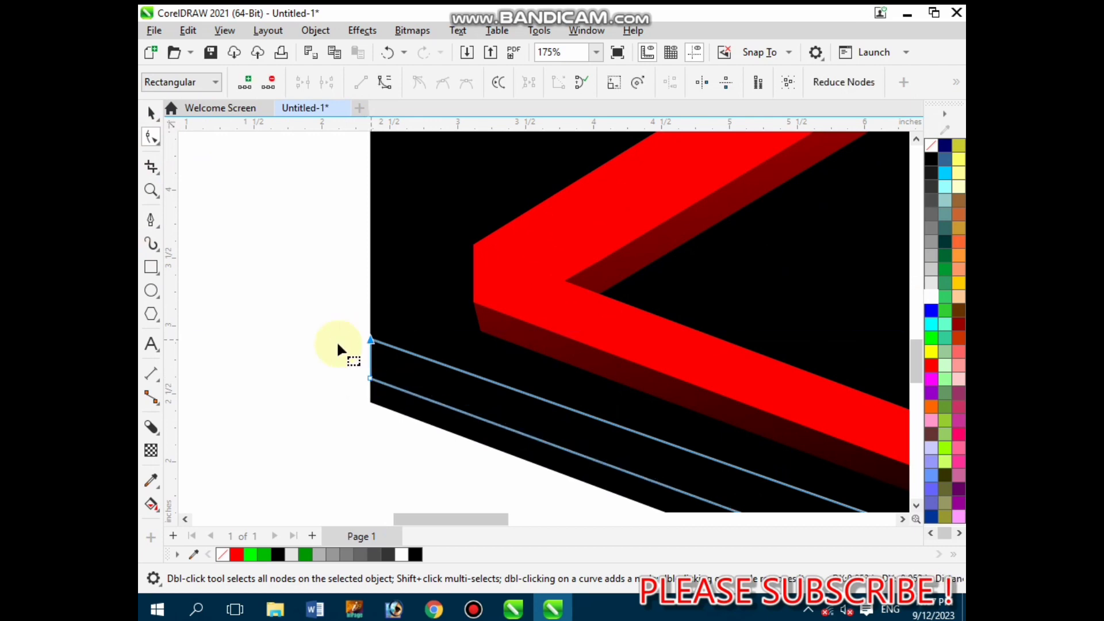
scroll(339, 346, down, 2)
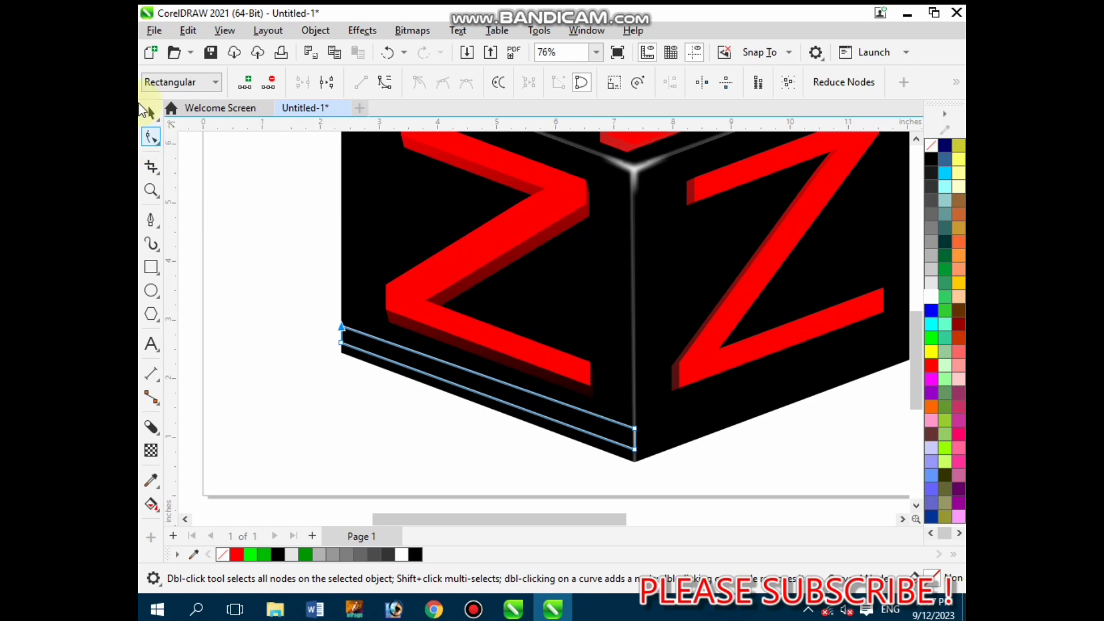
- Move the ZAIN CREATIONS text to the left face's lower edge beside the strip and shrink it to about 32 pt
click(149, 115)
scroll(502, 378, down, 3)
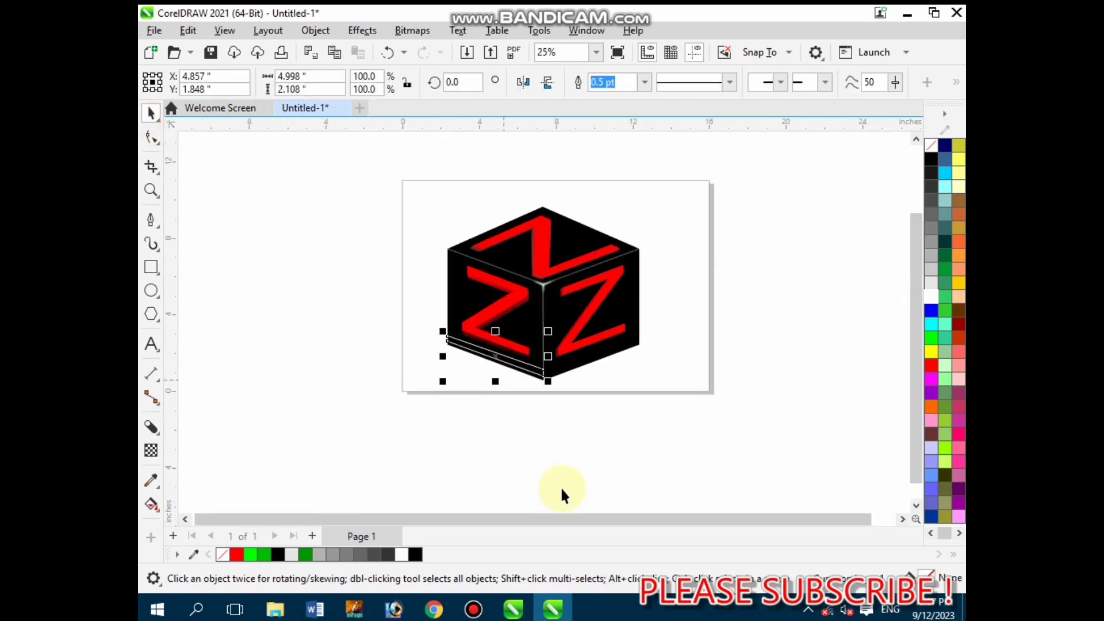
click(532, 444)
drag(578, 461, 567, 457)
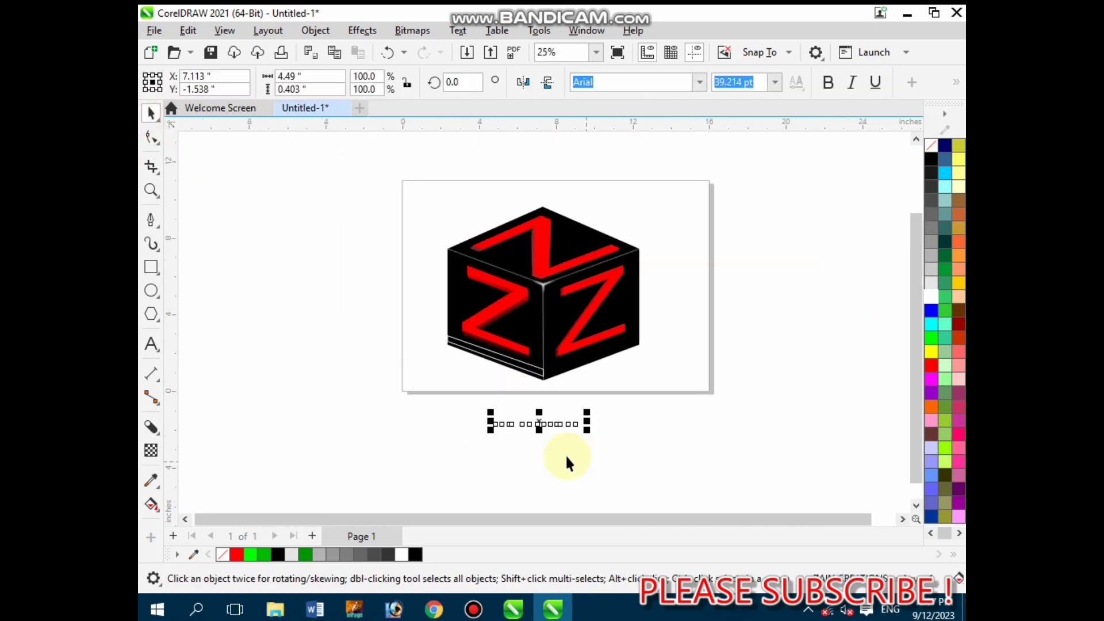
scroll(545, 418, up, 3)
drag(535, 423, 426, 293)
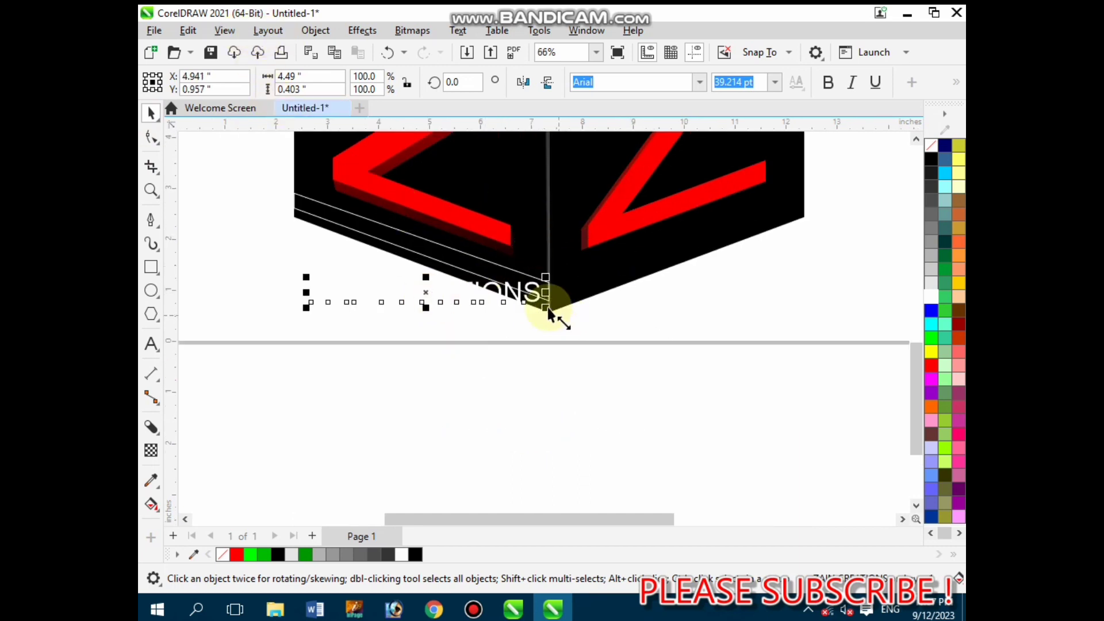
drag(534, 302, 503, 303)
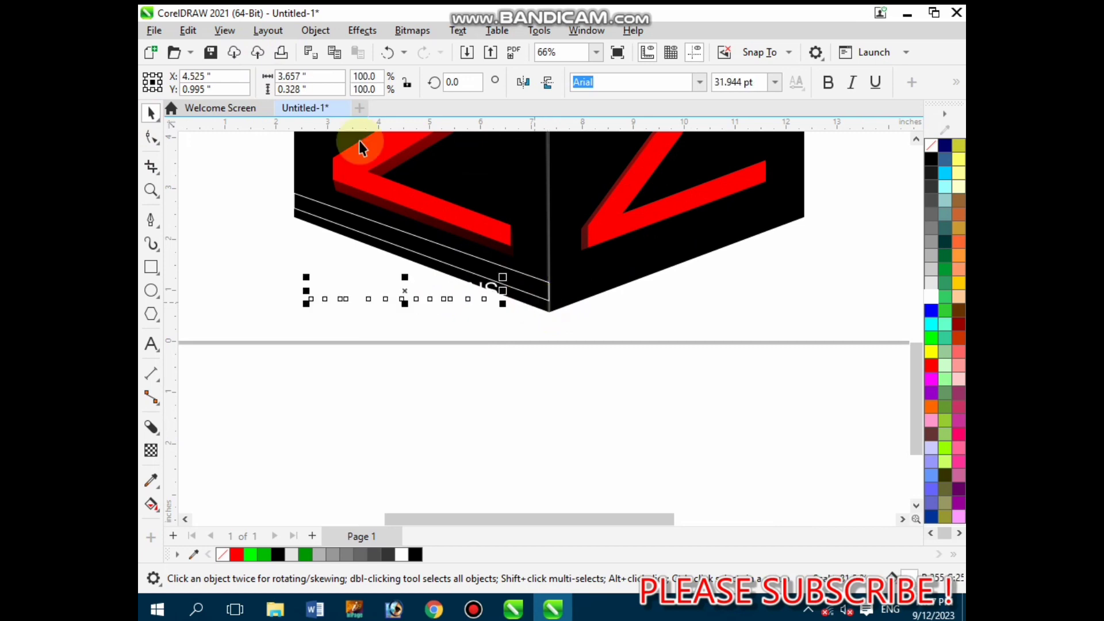
- Add perspective to the ZAIN CREATIONS text and fit its four corners inside the outlined strip on the left face
click(318, 34)
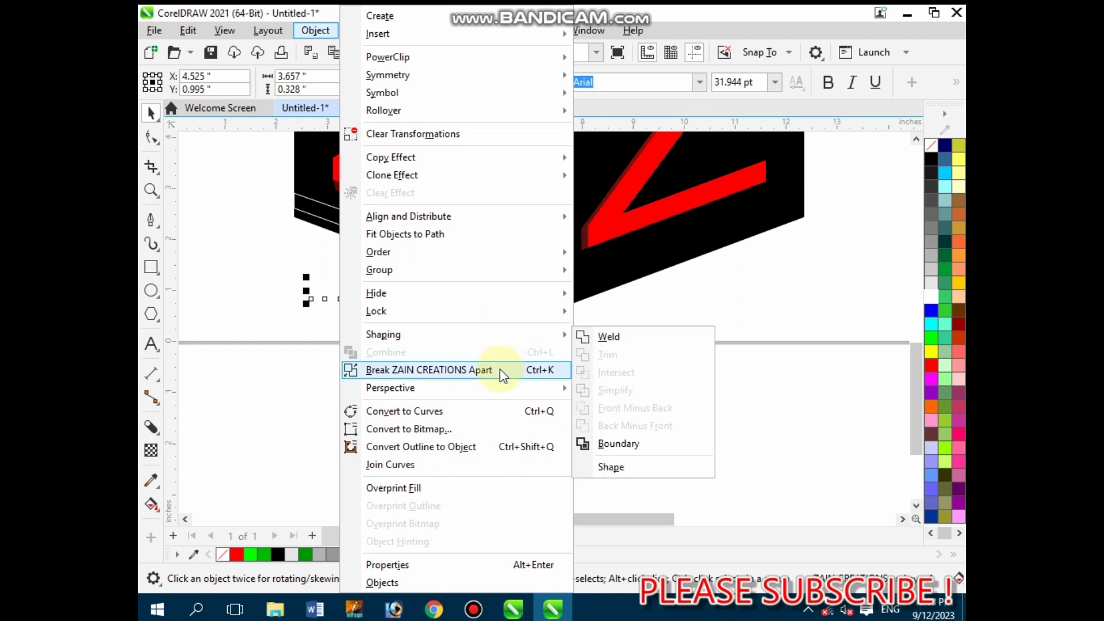
mouse_move(498, 387)
click(627, 387)
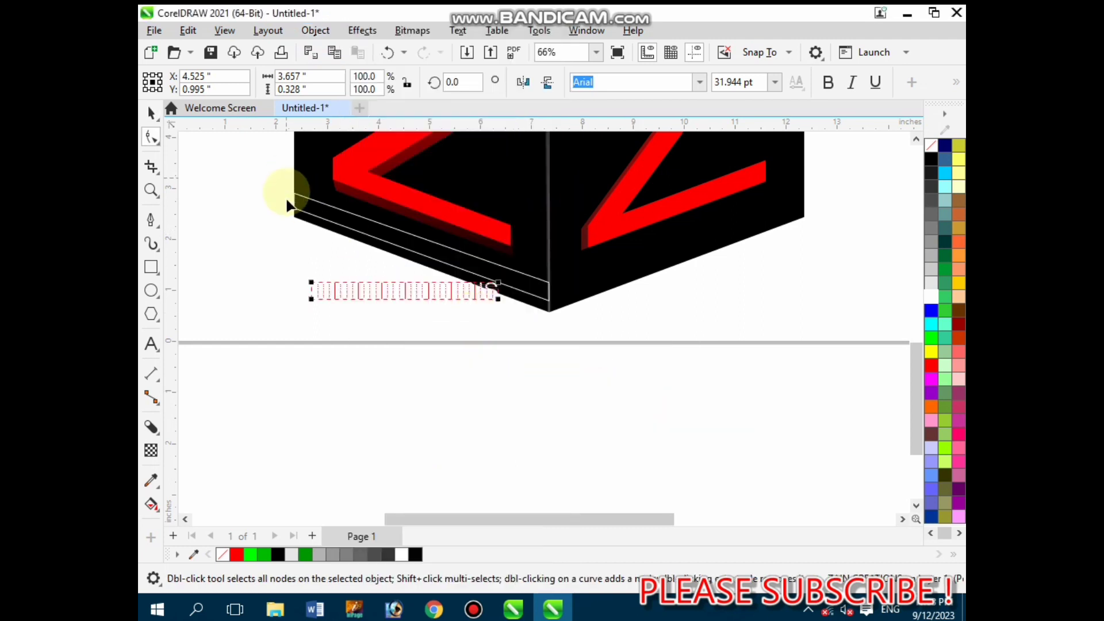
drag(309, 283, 310, 199)
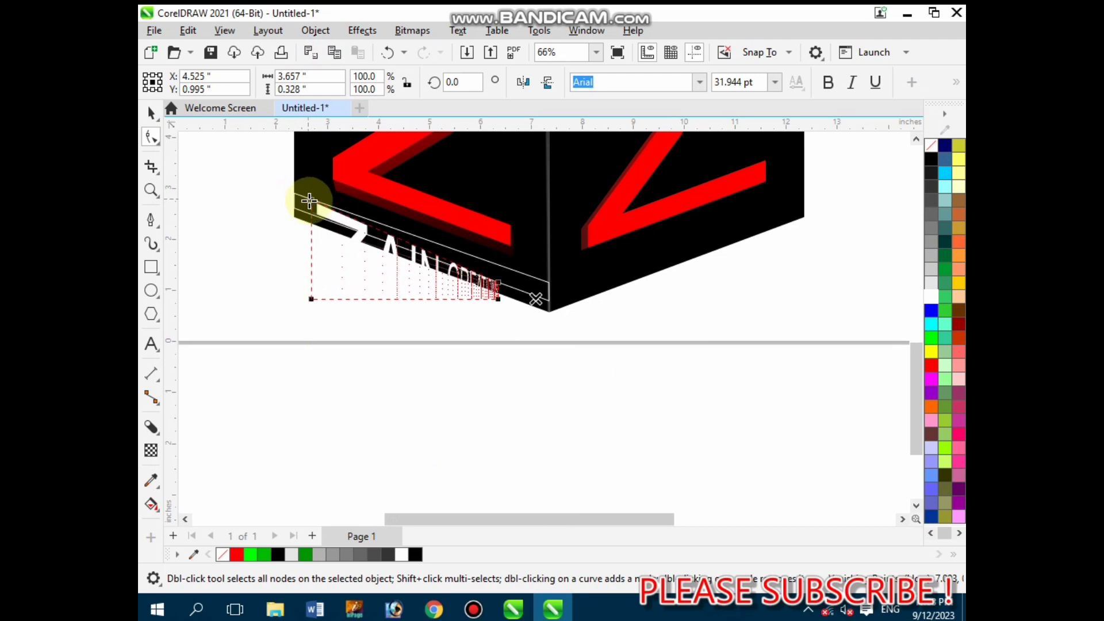
drag(310, 300, 307, 214)
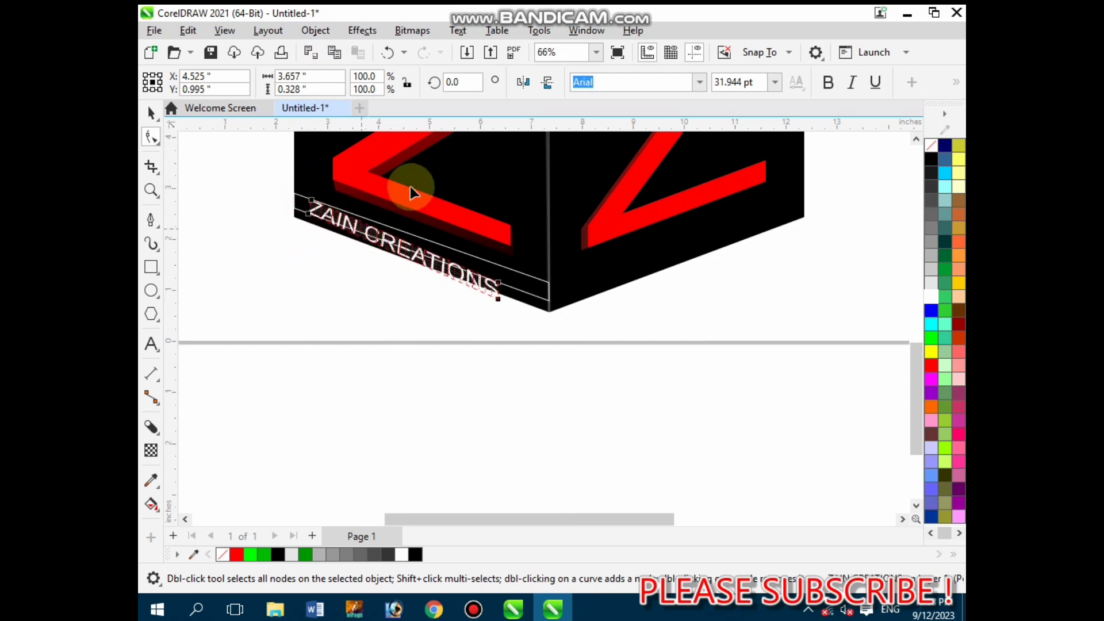
scroll(409, 185, up, 1)
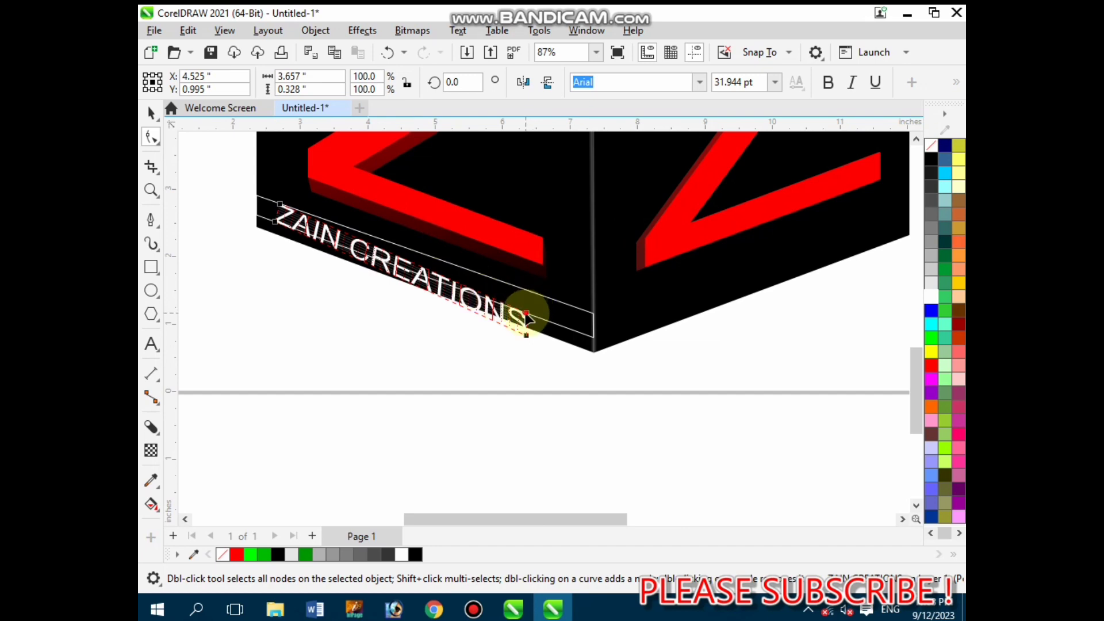
drag(526, 316, 539, 296)
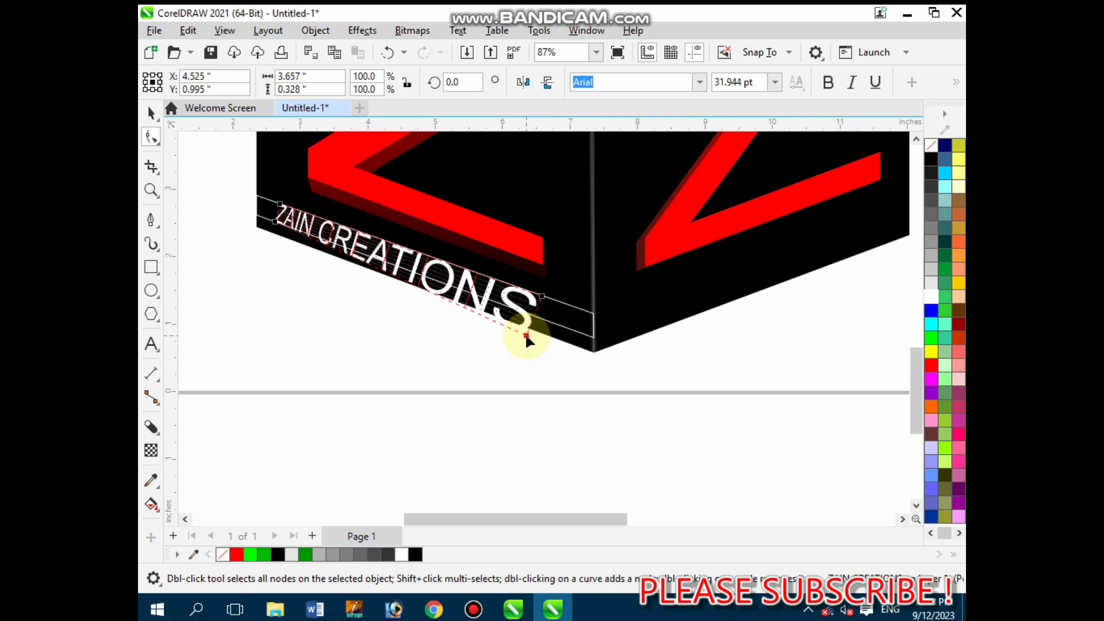
drag(527, 337, 535, 317)
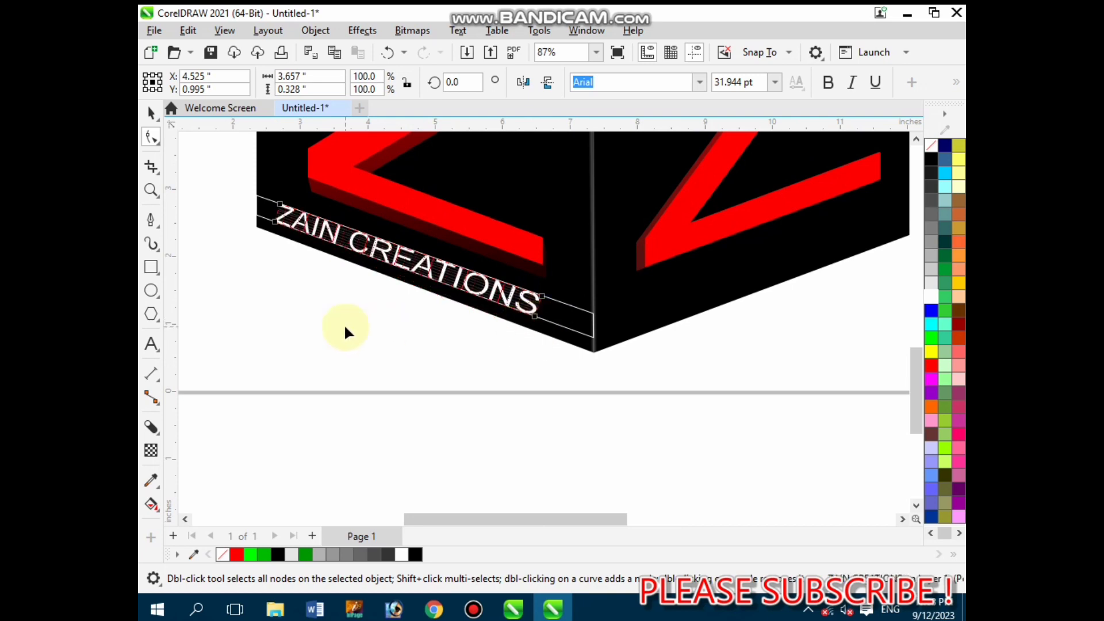
scroll(344, 323, down, 4)
scroll(401, 295, up, 1)
click(152, 114)
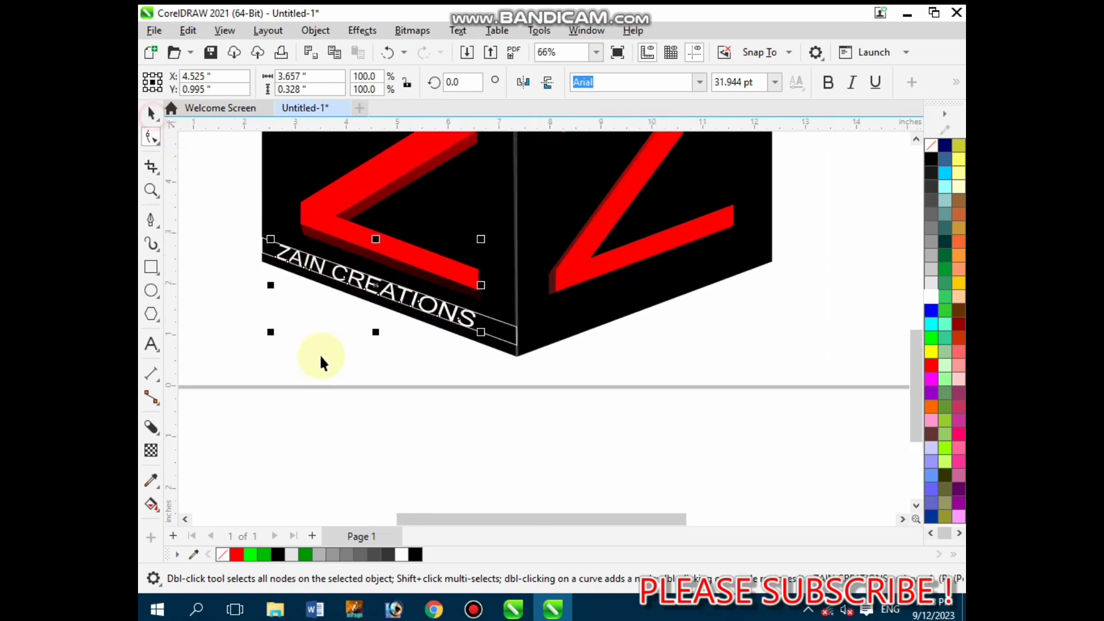
click(320, 358)
- Make the ZAIN CREATIONS text on the left face bold
scroll(322, 392, down, 1)
scroll(327, 364, up, 3)
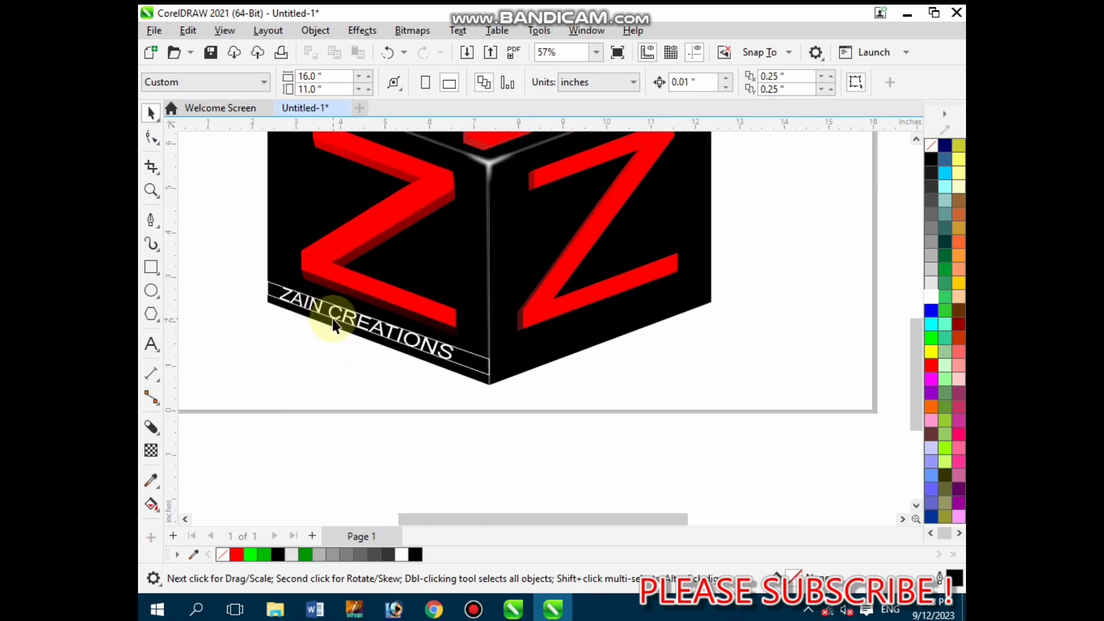
click(380, 329)
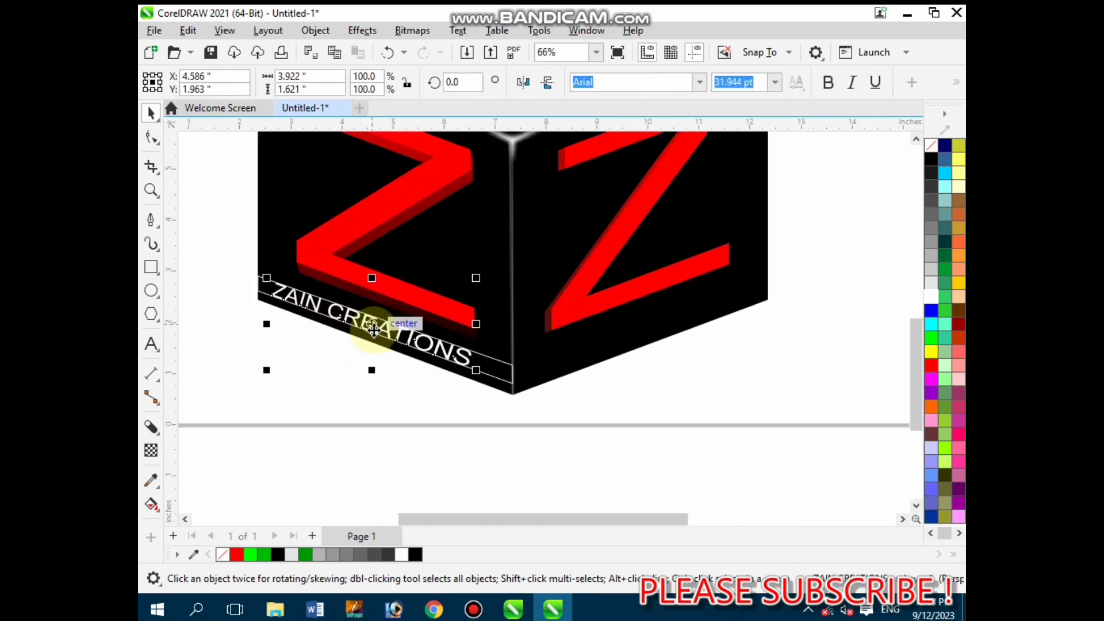
scroll(374, 331, up, 2)
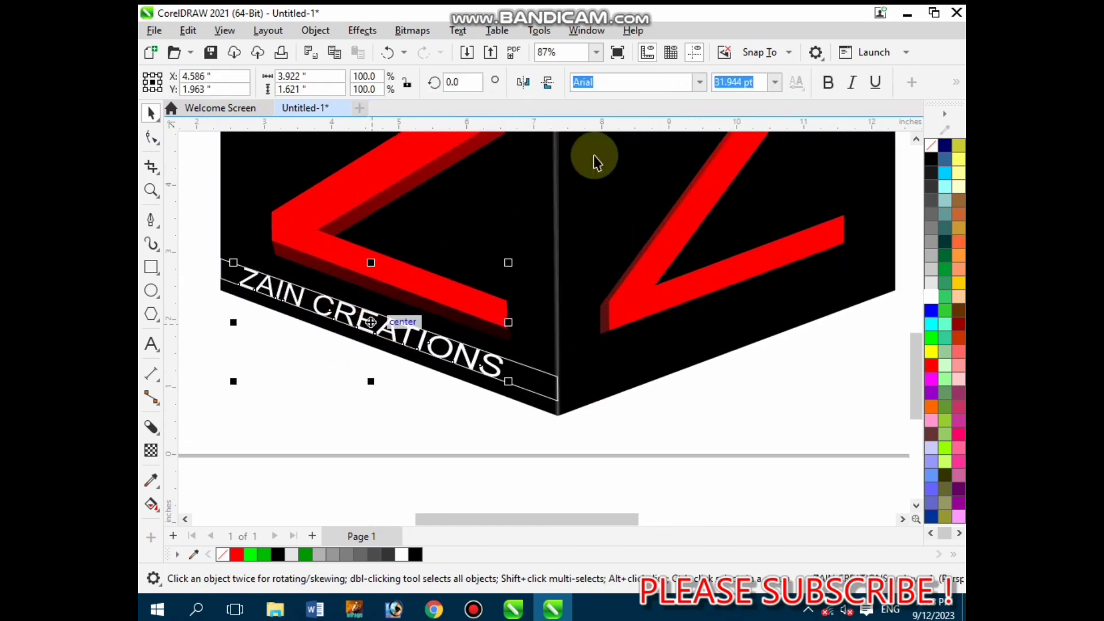
click(828, 82)
scroll(457, 184, down, 2)
click(437, 348)
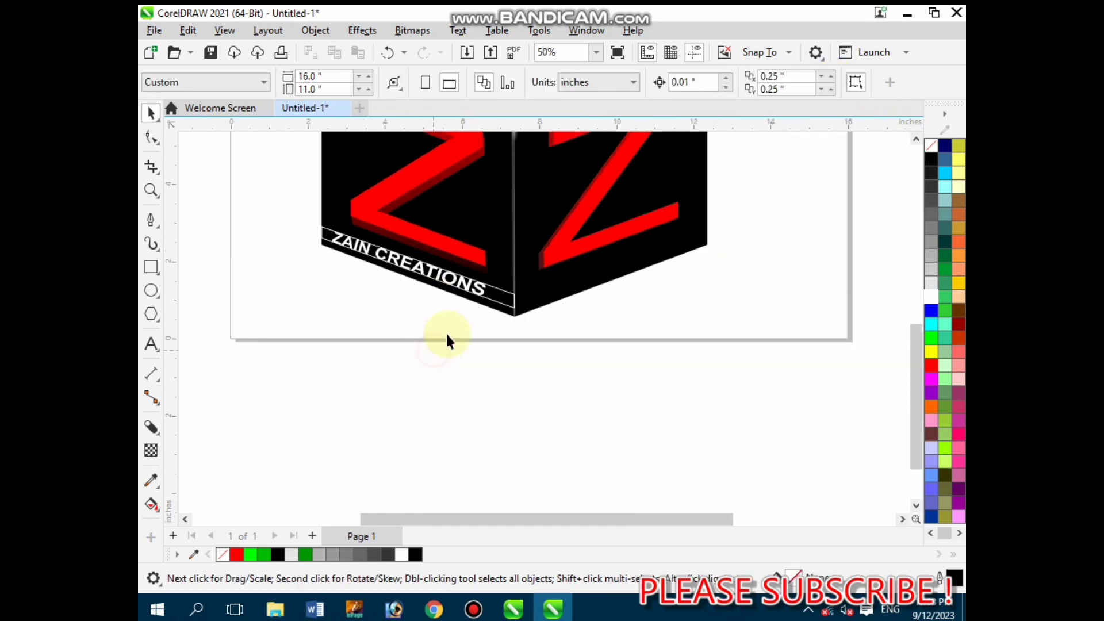
- Duplicate the left face's outlined strip toward the right face and mirror the copy horizontally
click(496, 288)
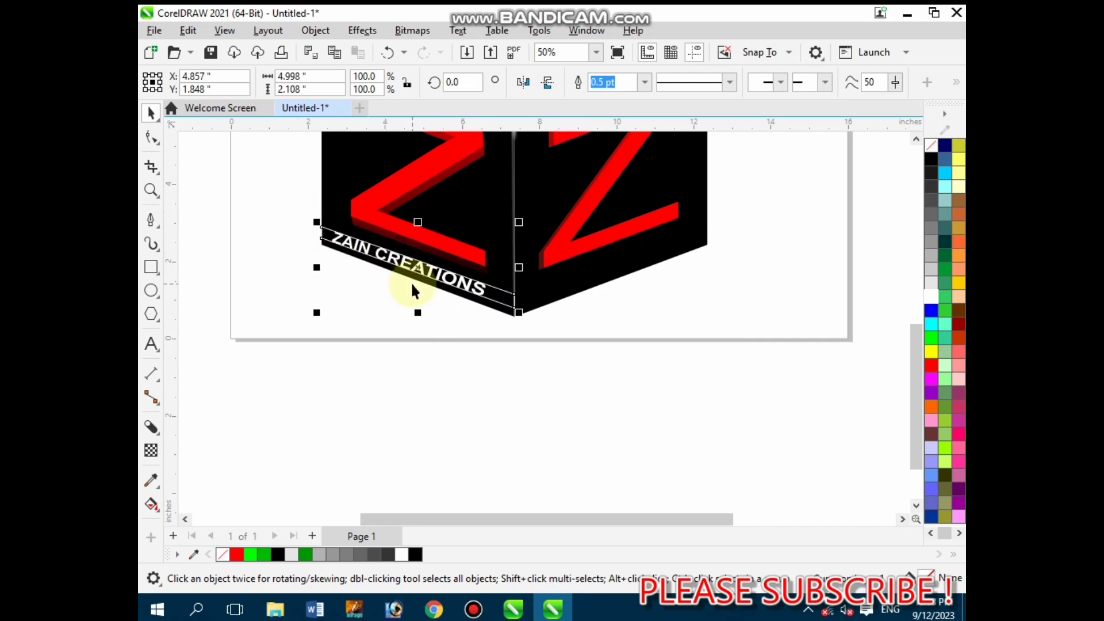
drag(425, 275, 536, 294)
click(523, 82)
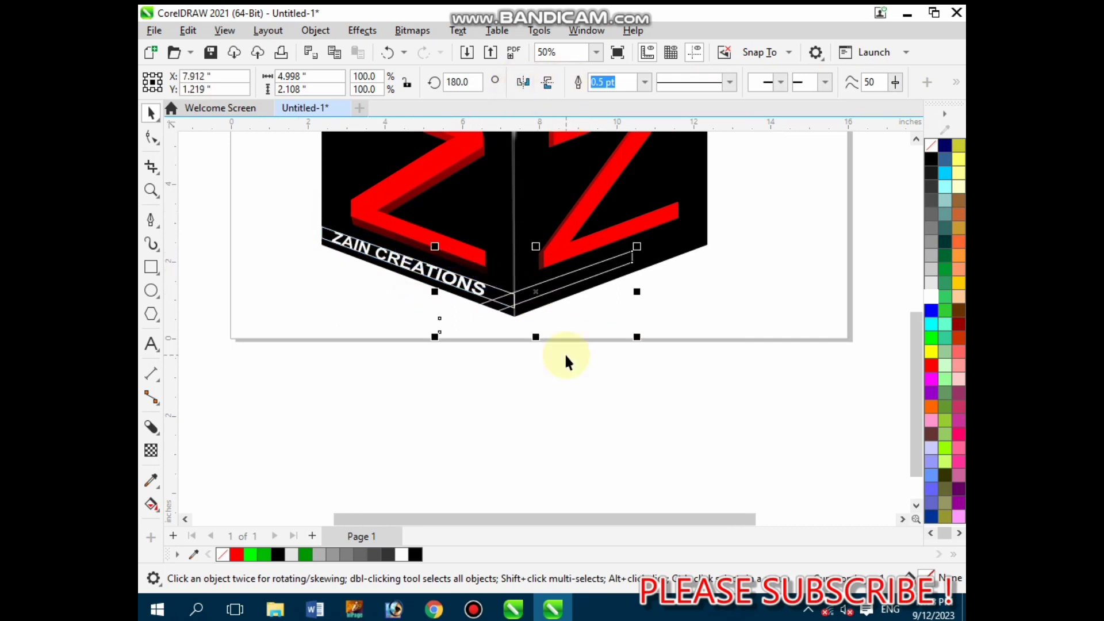
- Move the mirrored strip onto the right face's lower edge, snapping its inner corner to the left strip's end at the centre edge
scroll(564, 353, up, 2)
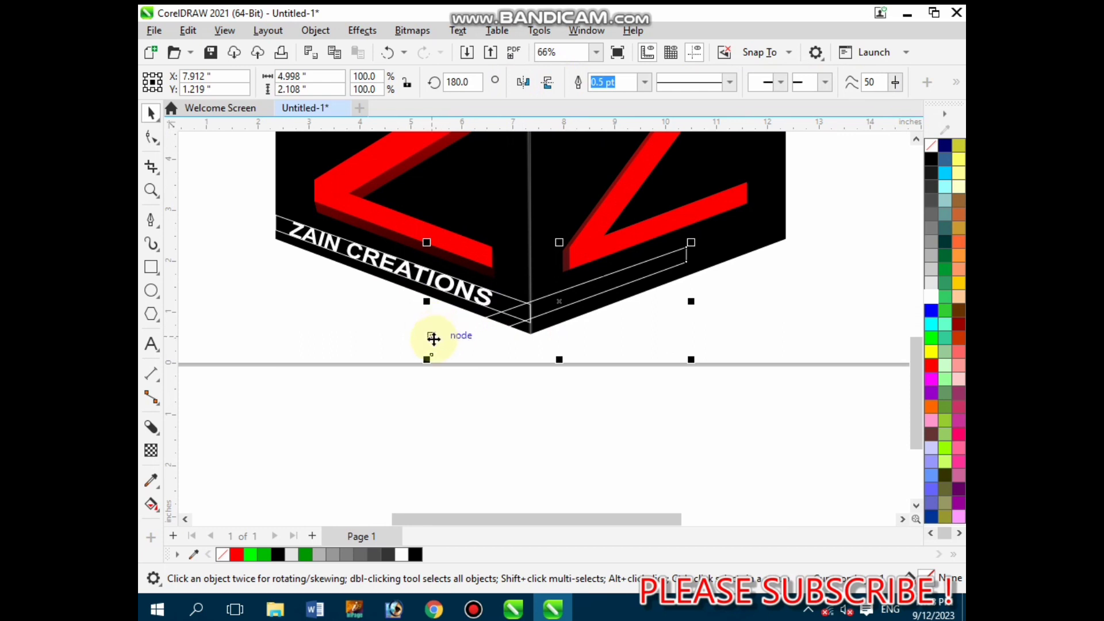
drag(449, 332, 533, 305)
scroll(519, 388, down, 2)
scroll(681, 315, up, 2)
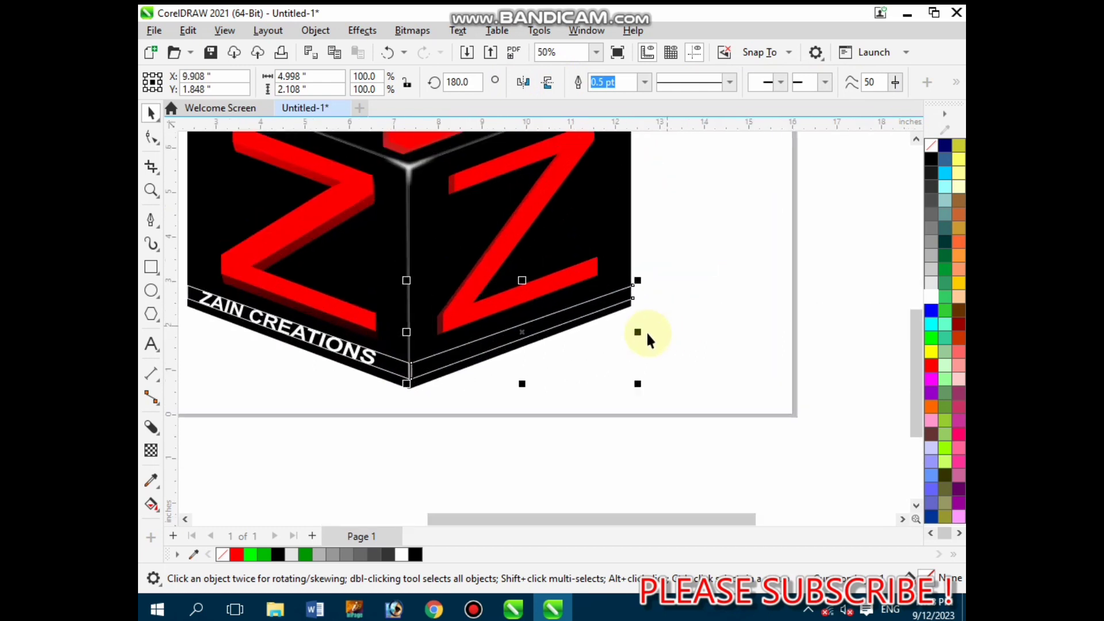
scroll(571, 333, up, 1)
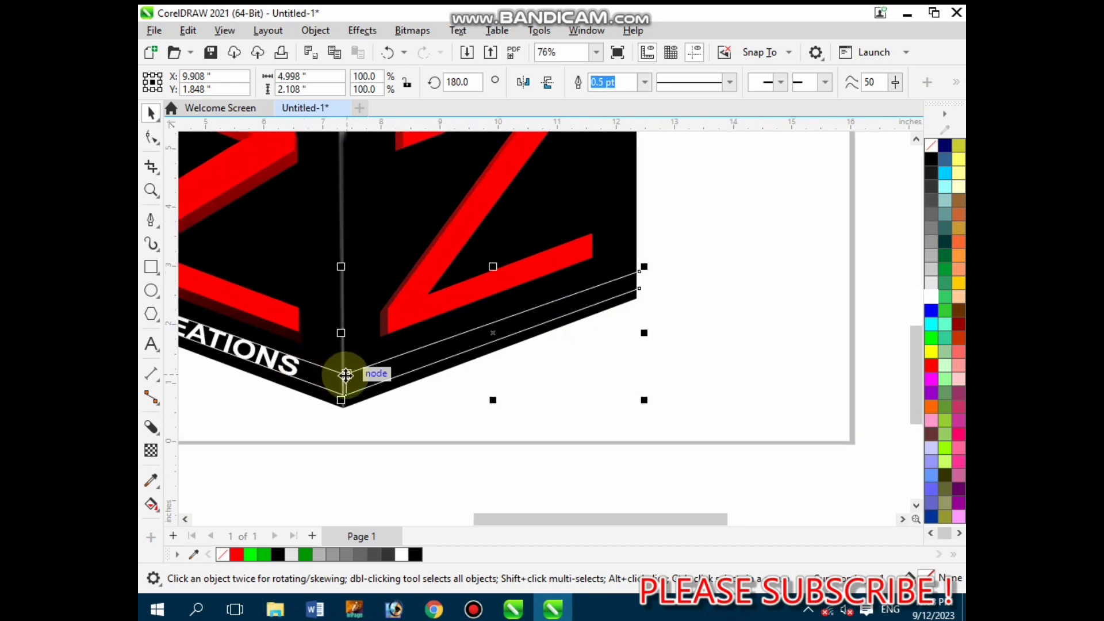
drag(346, 374, 343, 374)
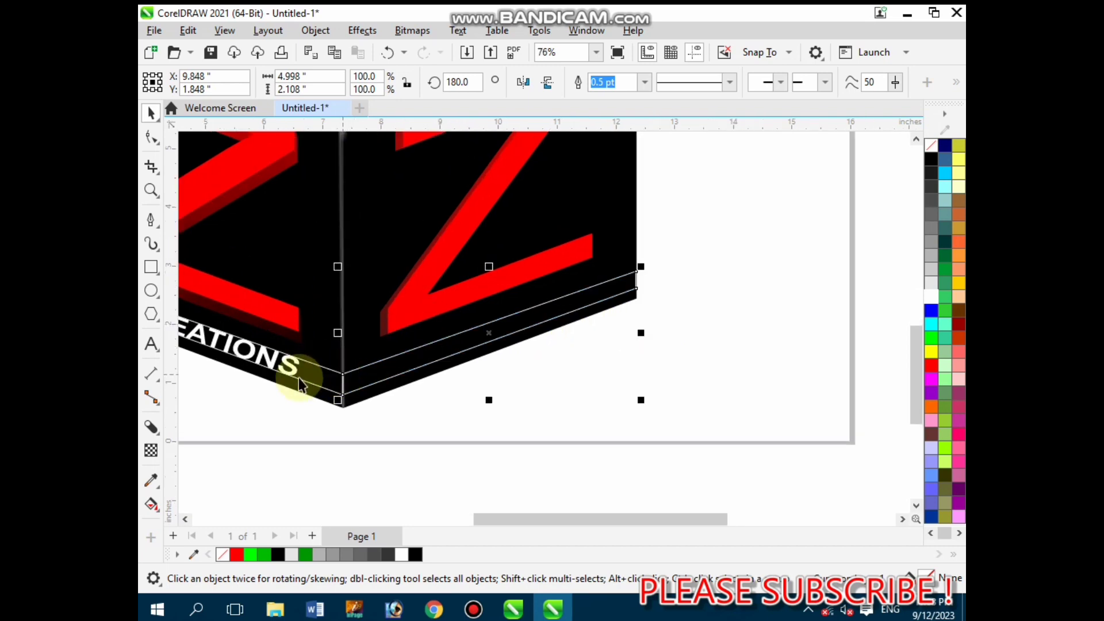
- Add the text ZAIN CREATIONS below the right face and make it white and bold
click(506, 430)
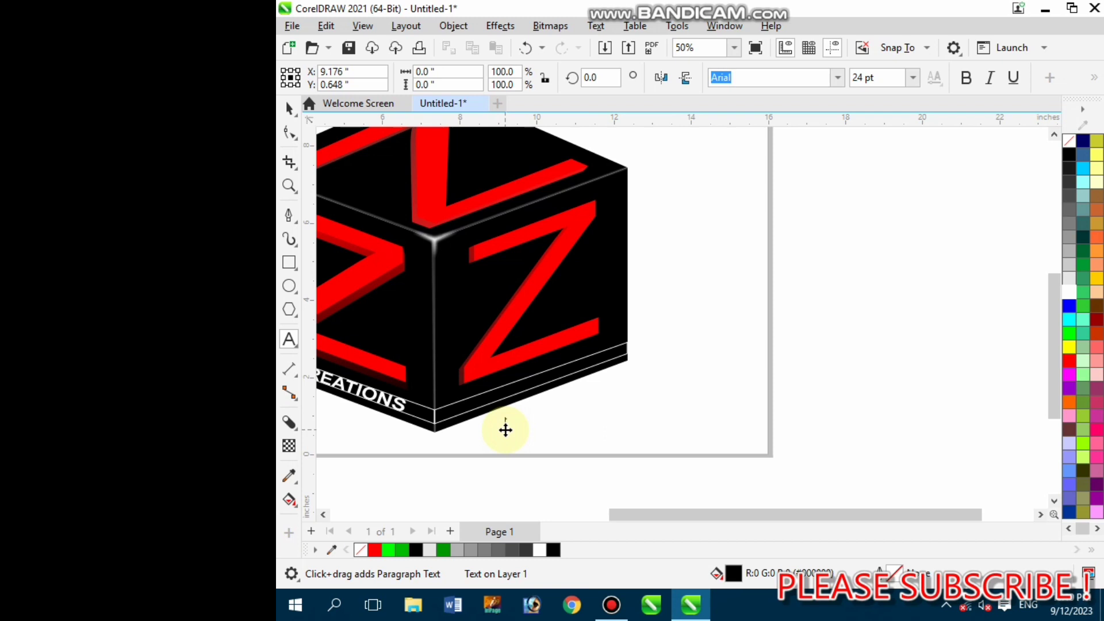
text(ZA)
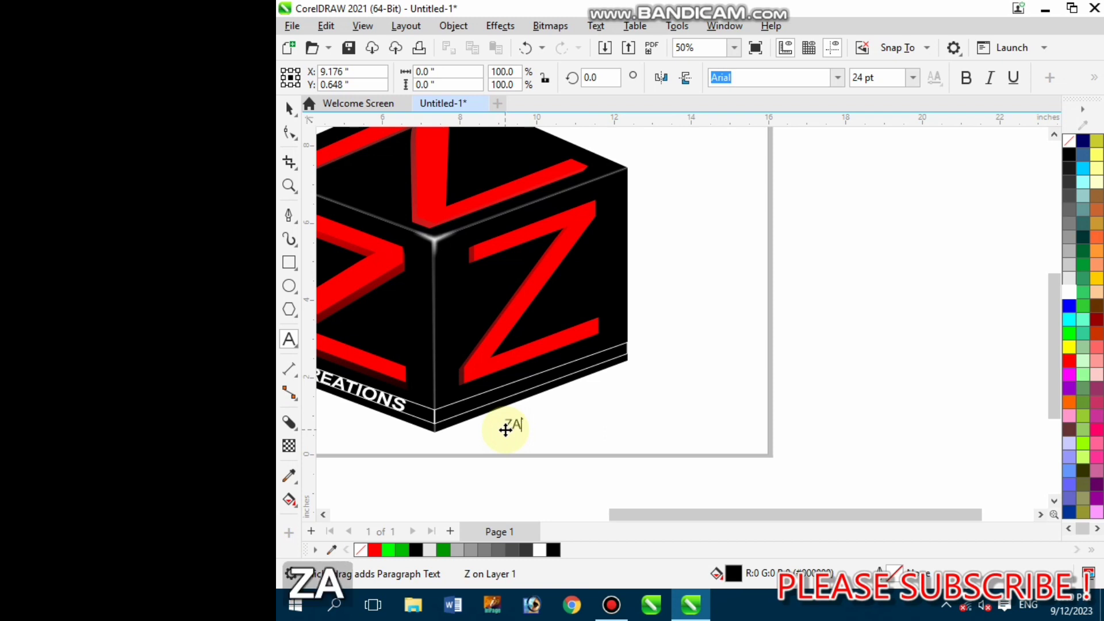
text(IN CREATIONS)
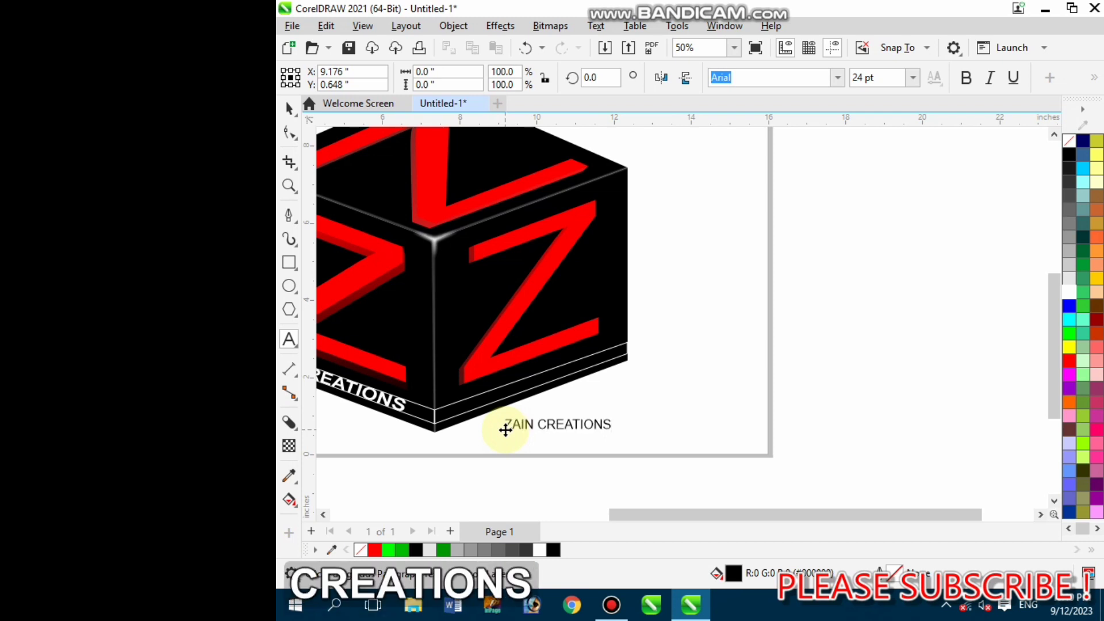
click(289, 108)
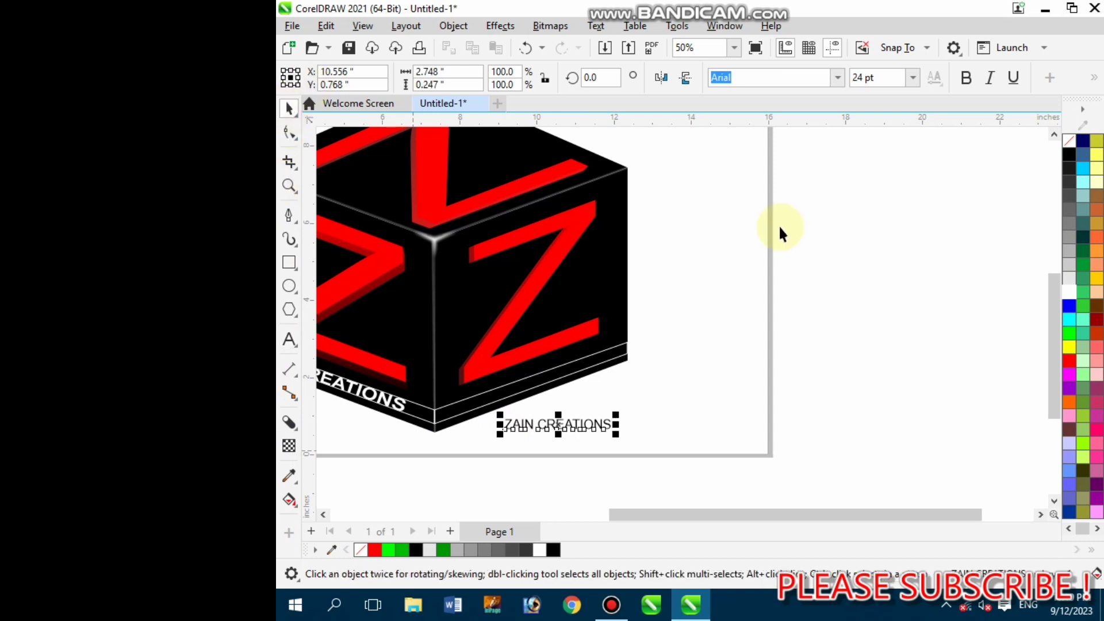
click(967, 77)
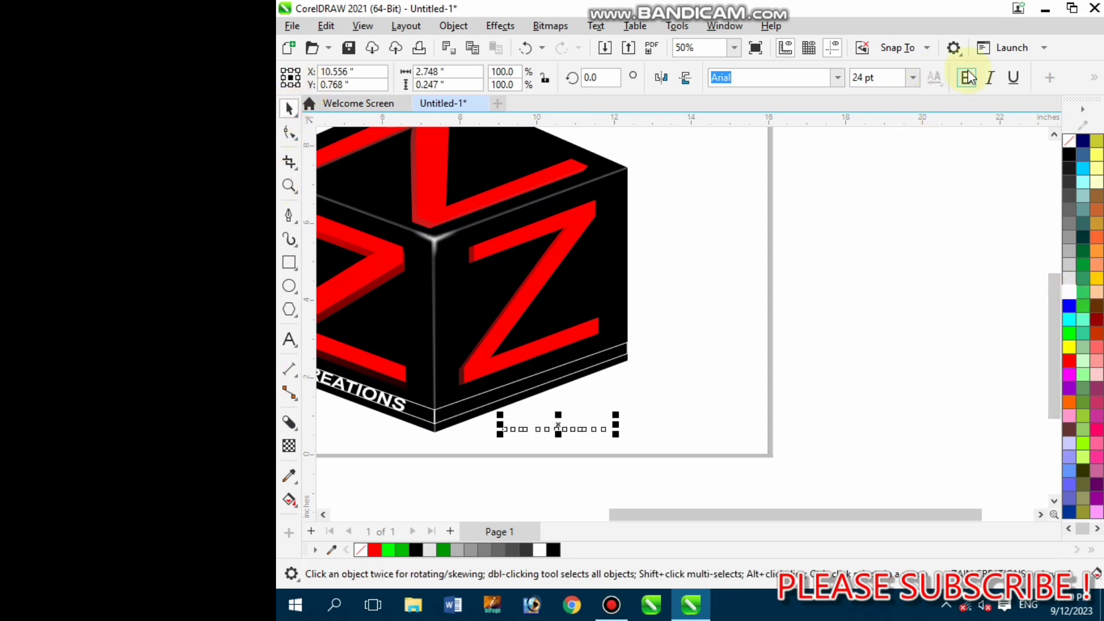
- Enlarge the new ZAIN CREATIONS text and set its font size to 31.944 pt, matching the left face's text
scroll(636, 403, up, 1)
drag(625, 441, 680, 467)
click(359, 404)
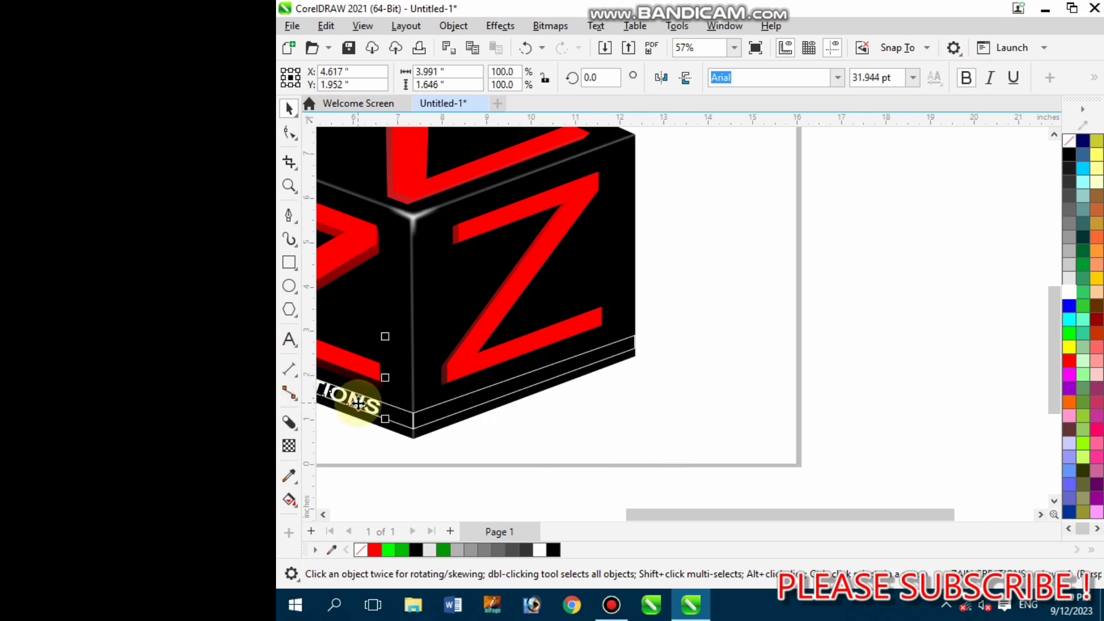
click(550, 432)
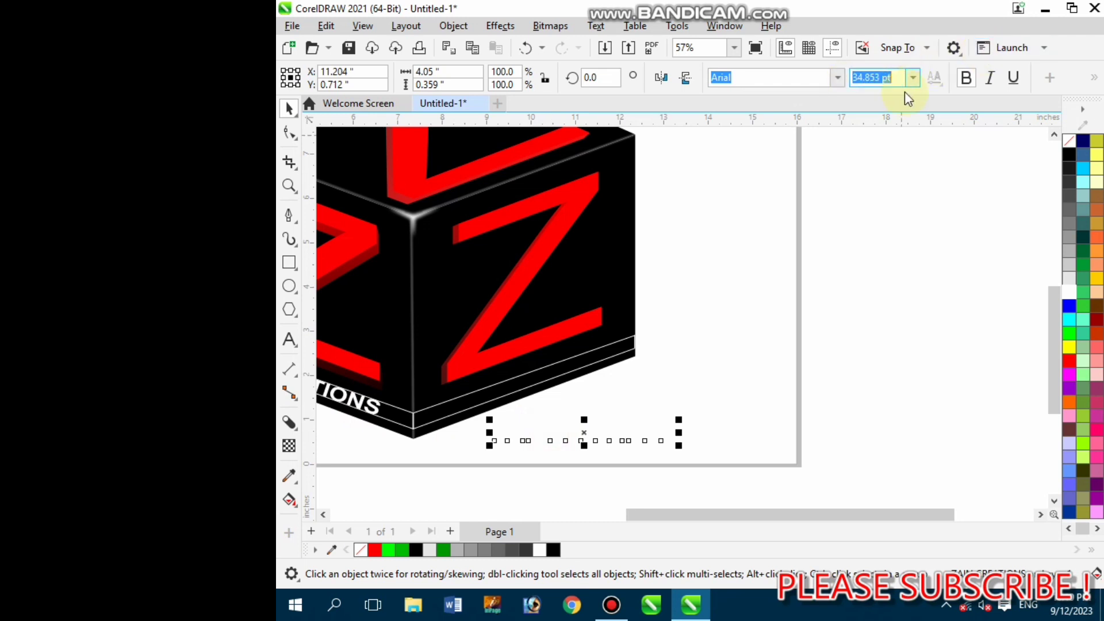
text(31.944)
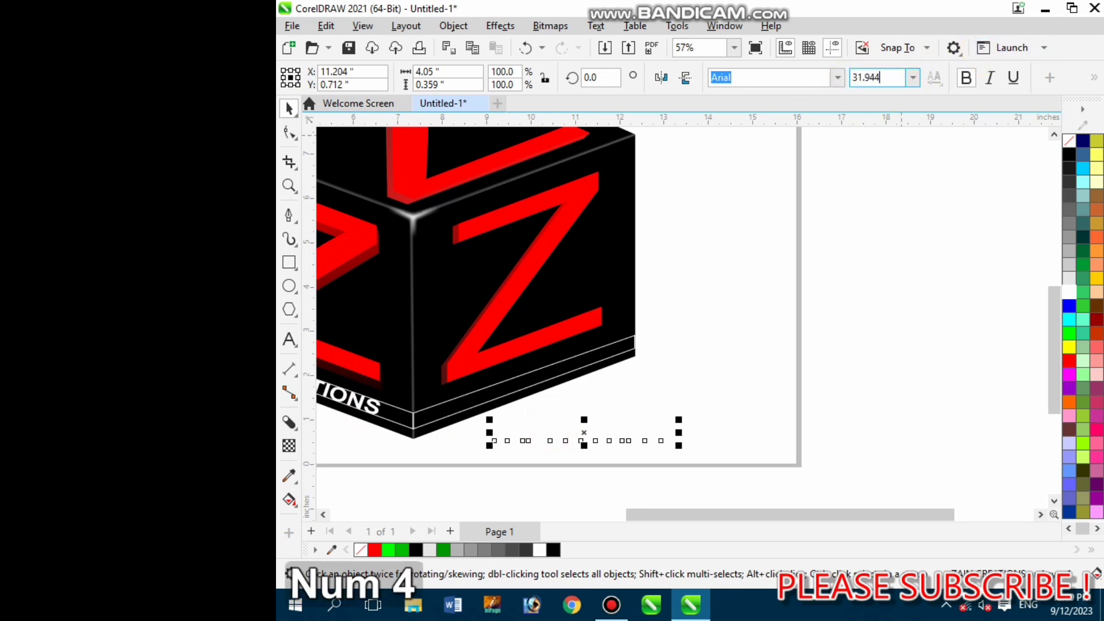
key(Return)
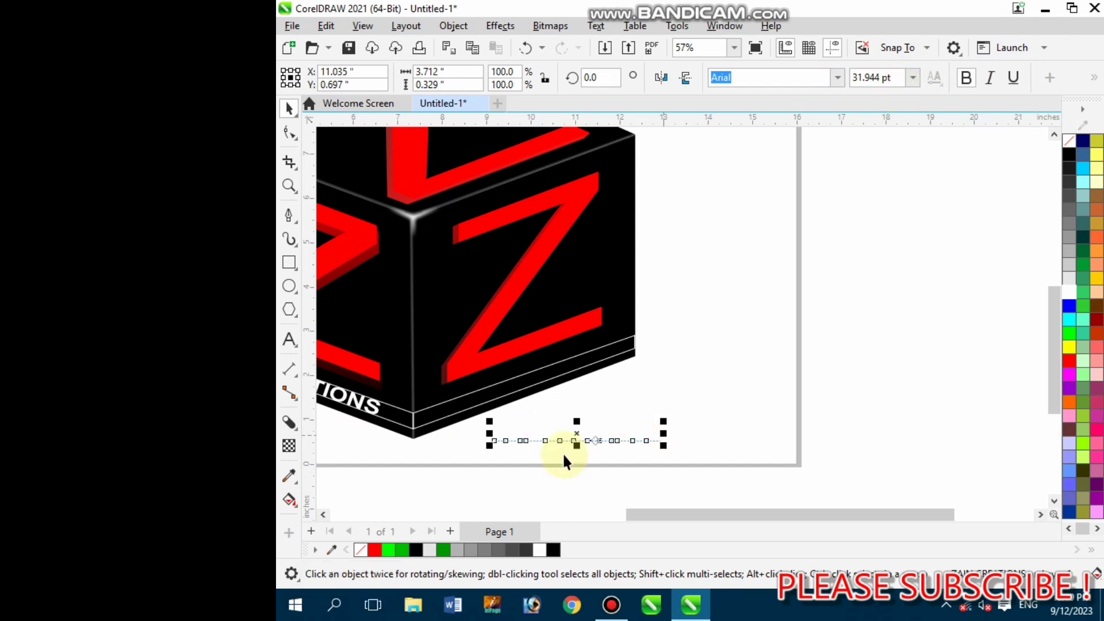
- Add perspective to the new ZAIN CREATIONS text and fit its four corners inside the strip on the right face
scroll(562, 453, up, 1)
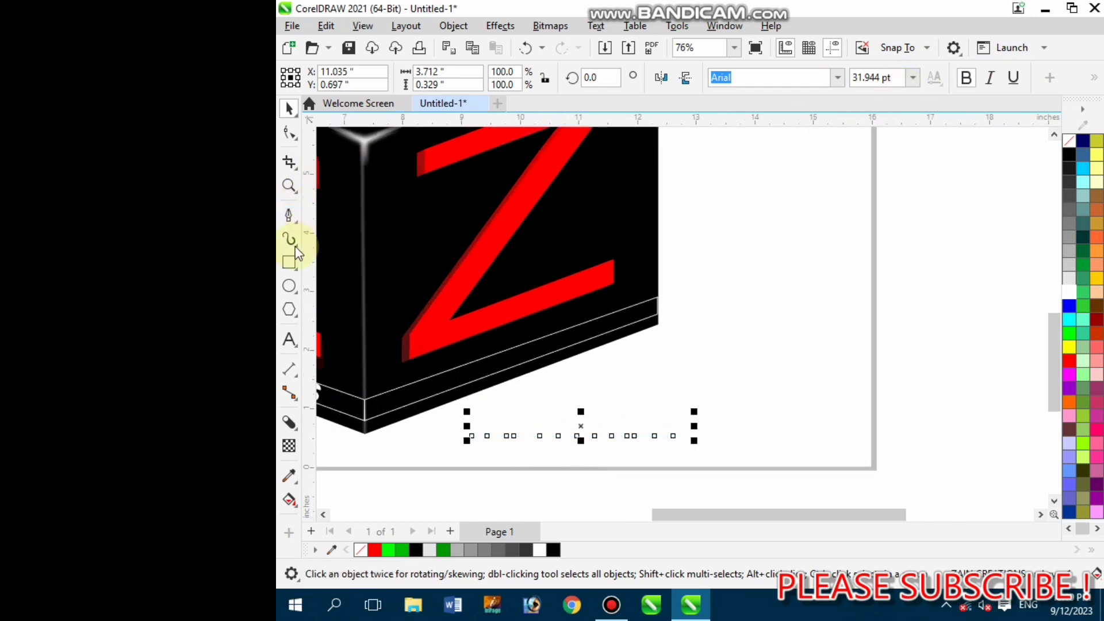
click(453, 26)
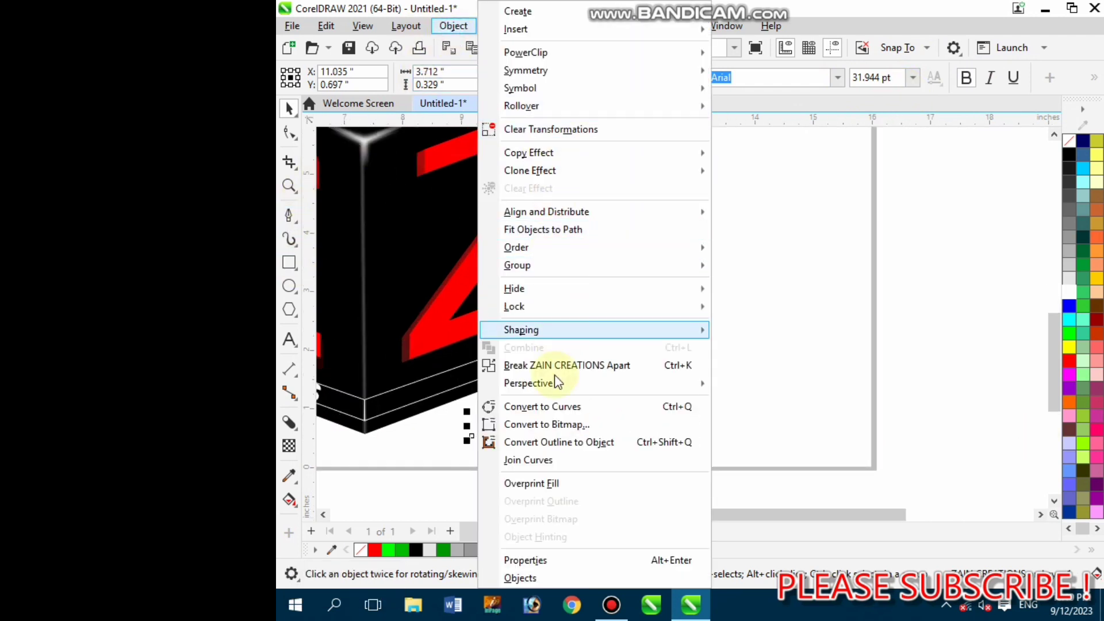
mouse_move(568, 381)
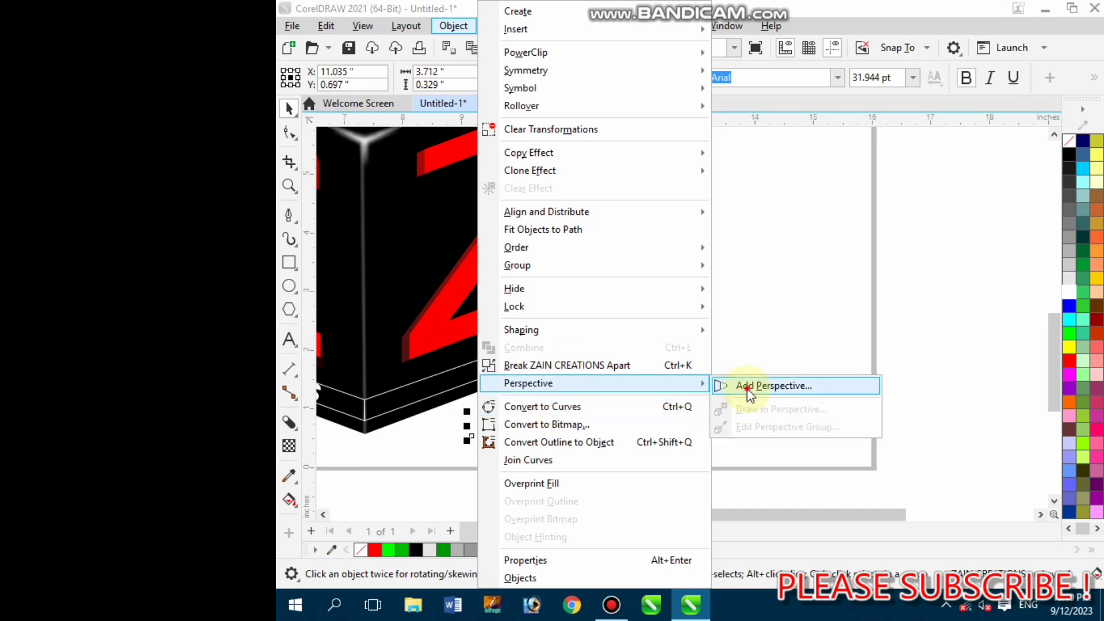
click(773, 384)
scroll(472, 417, up, 1)
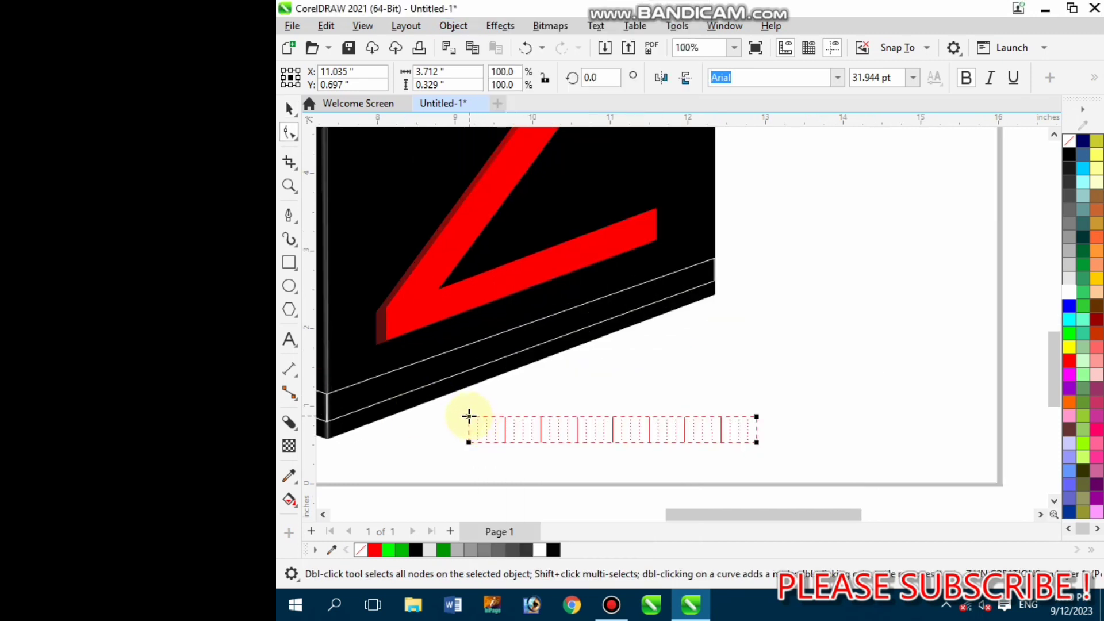
drag(468, 416, 401, 369)
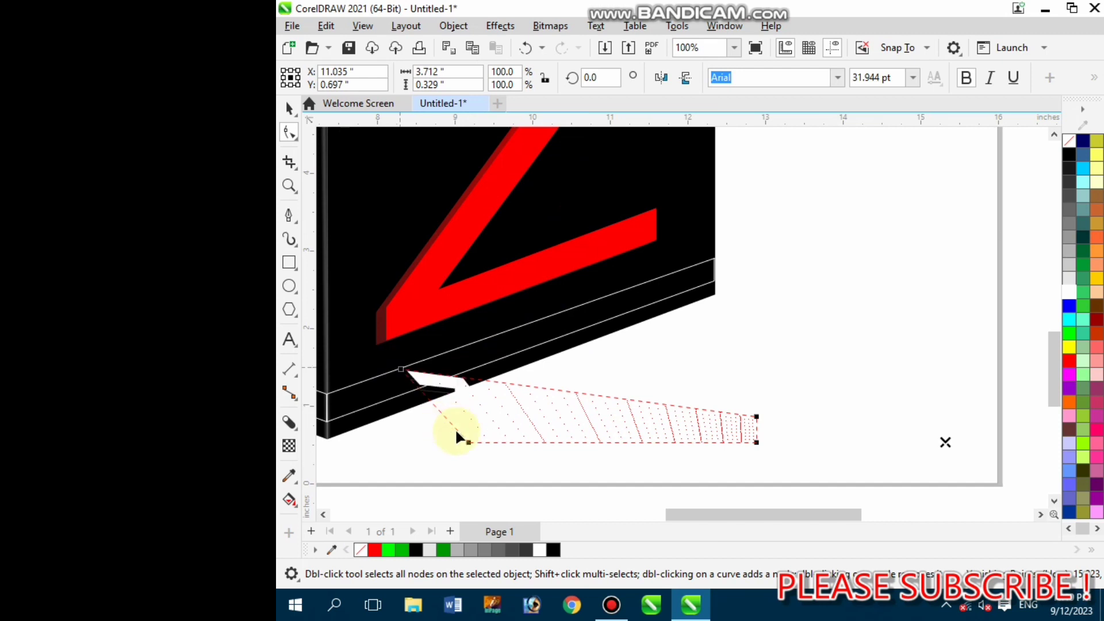
drag(469, 444, 390, 372)
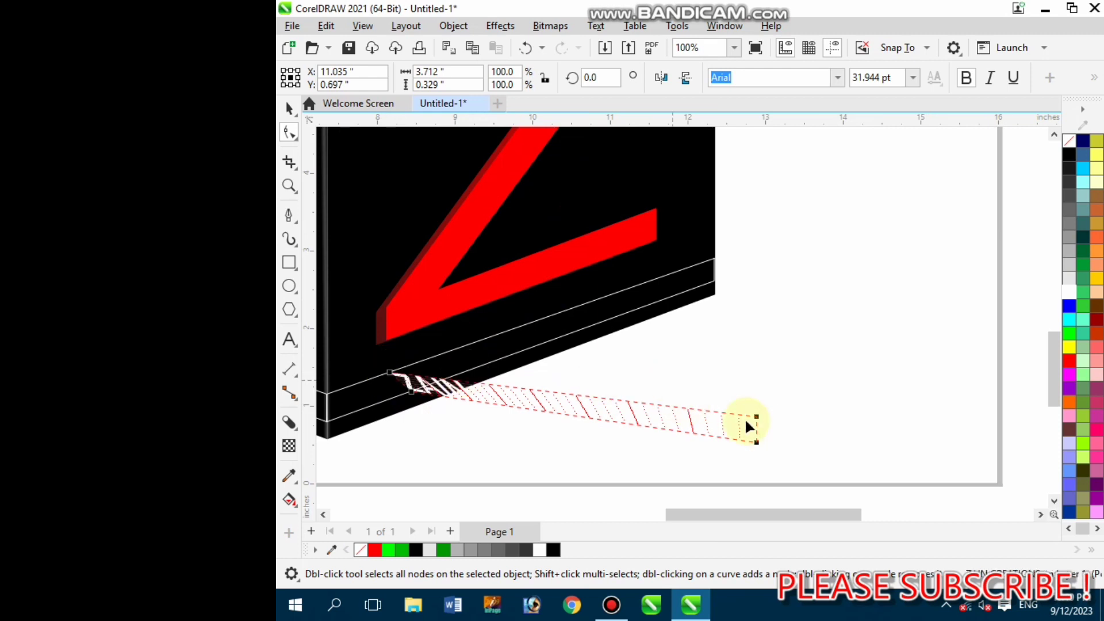
drag(755, 415, 652, 281)
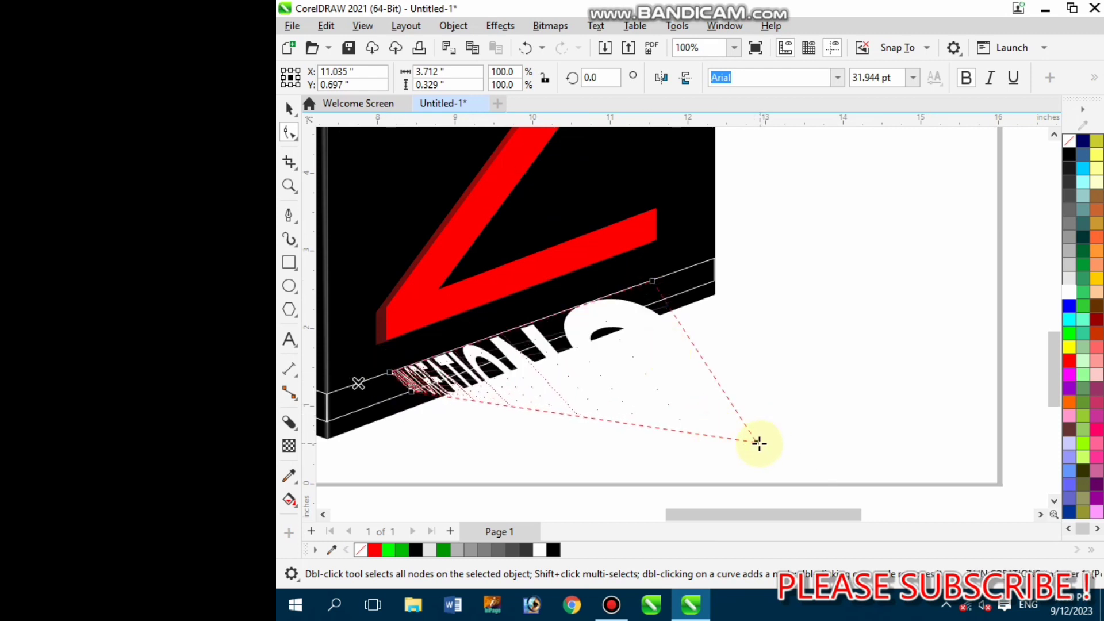
drag(756, 443, 667, 296)
scroll(519, 406, down, 4)
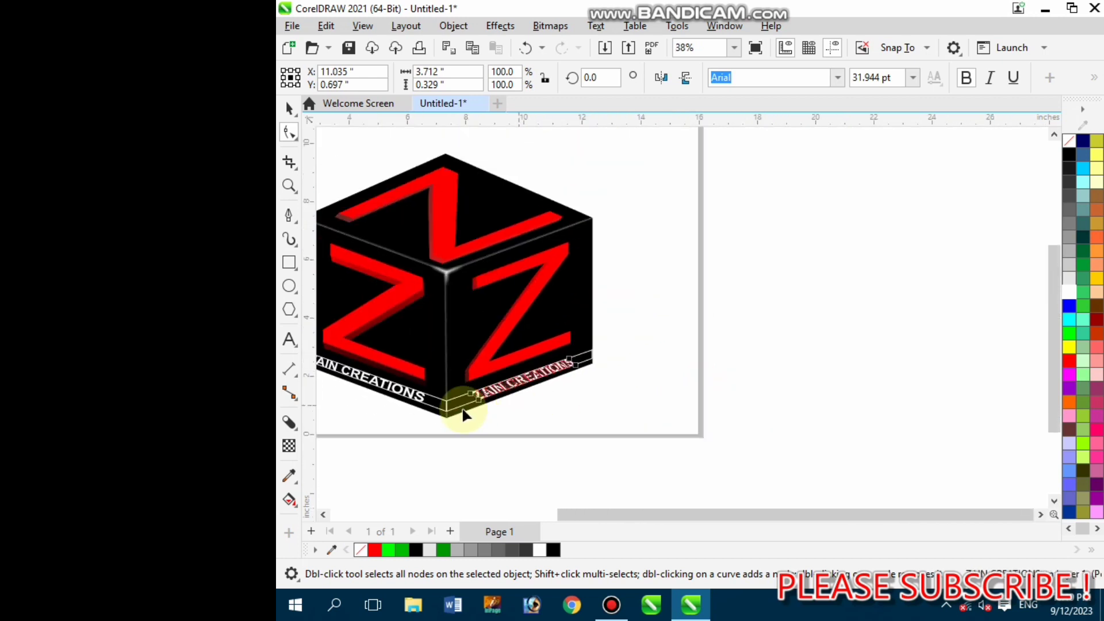
- Shift the two lower perspective corners of the right face's ZAIN CREATIONS text slightly outward from the cube's right edge, straightening the letters within the strip
scroll(423, 414, up, 3)
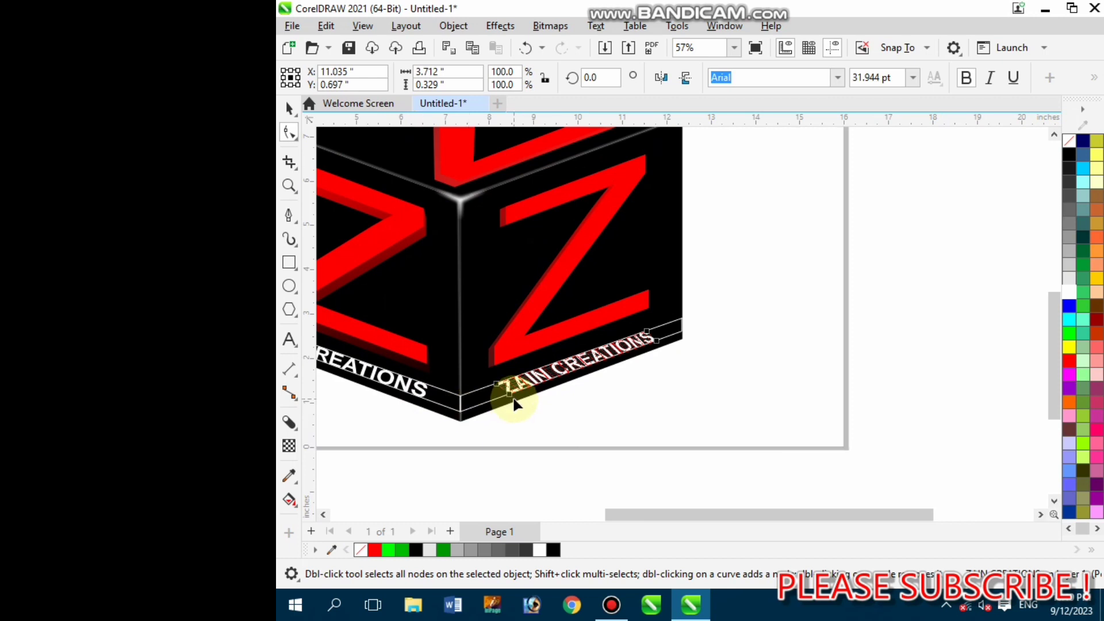
drag(510, 394, 499, 398)
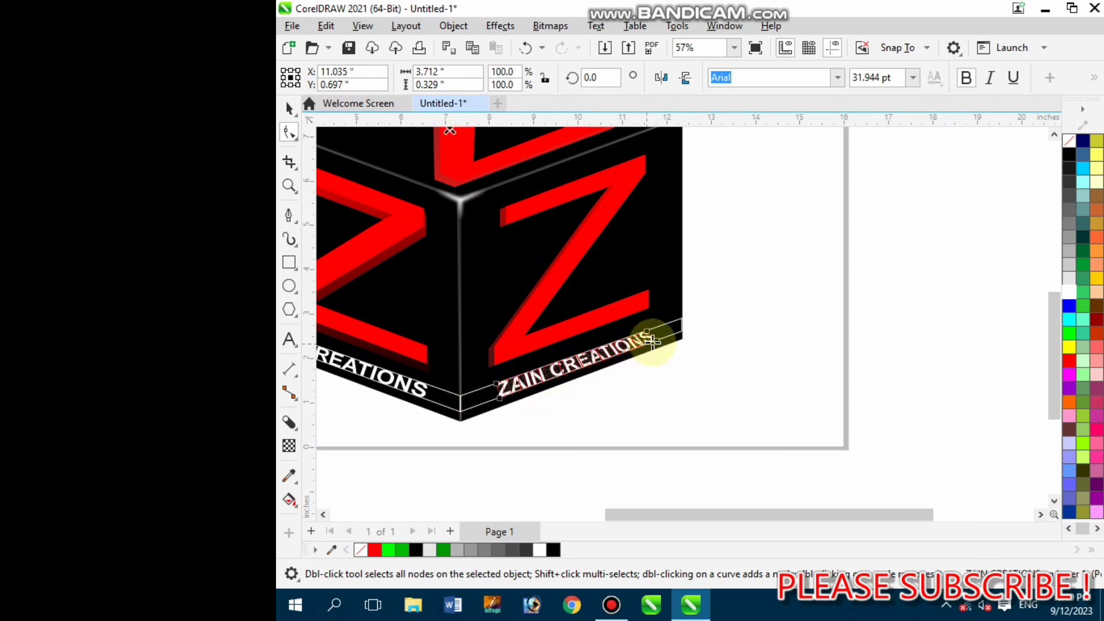
drag(655, 339, 649, 340)
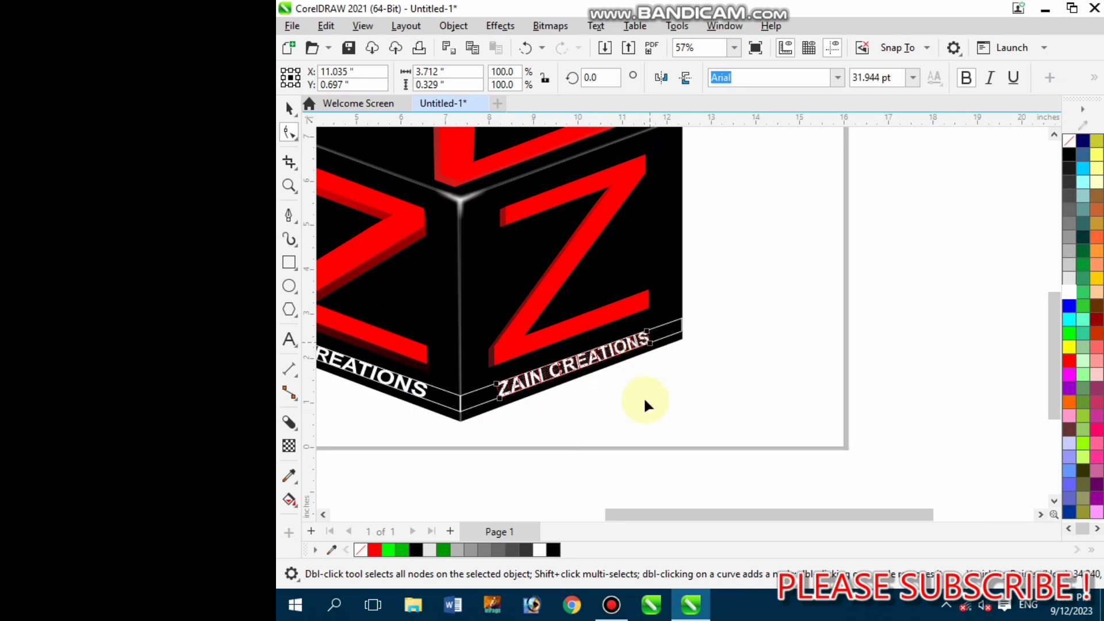
click(291, 112)
scroll(525, 427, down, 2)
click(485, 426)
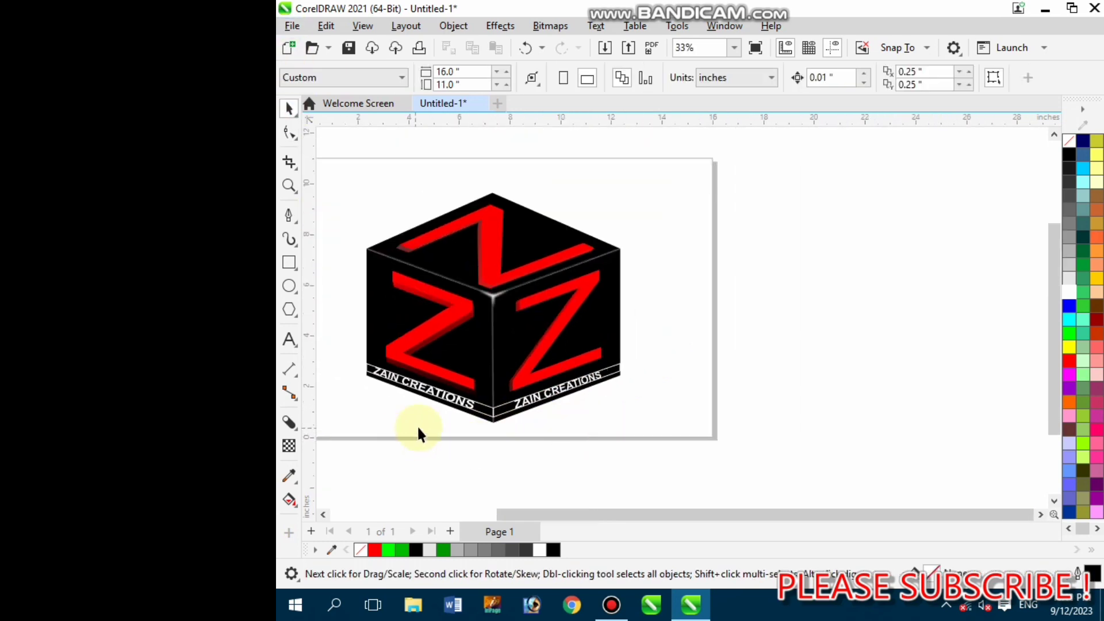
- Delete the white outlined guide strips around the ZAIN CREATIONS text on both lower edges of the cube
scroll(538, 407, up, 1)
click(505, 395)
scroll(506, 399, up, 1)
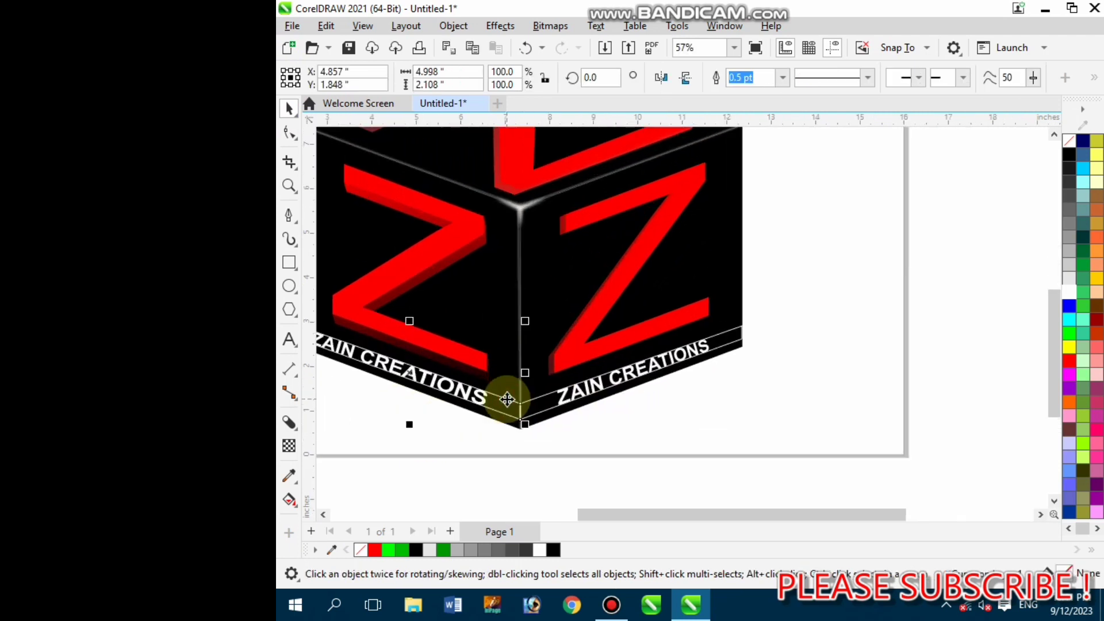
key(Delete)
click(530, 401)
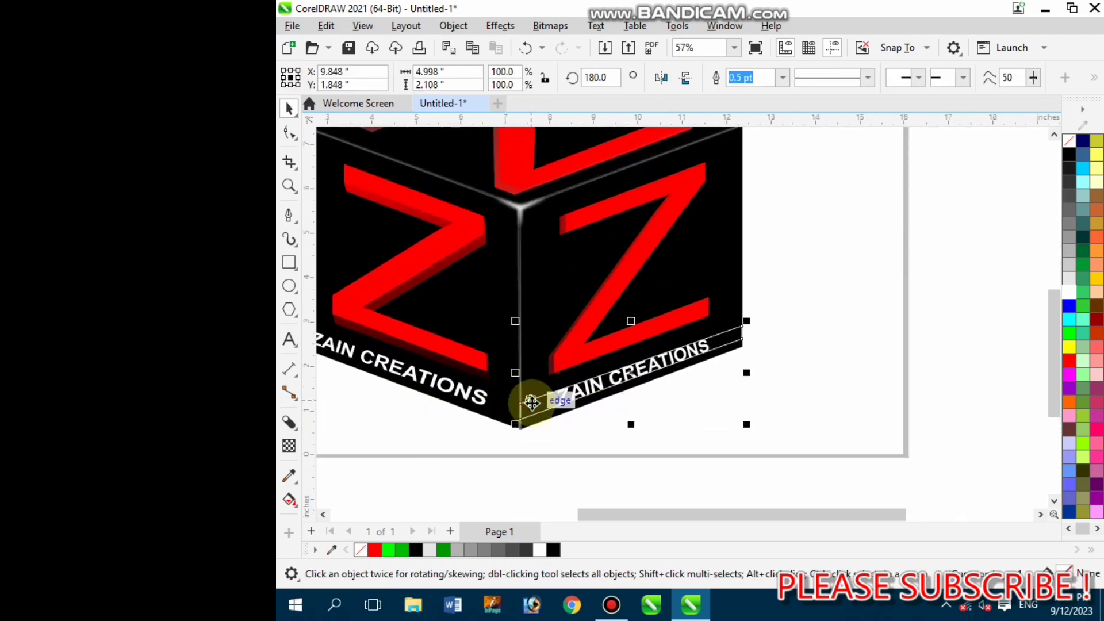
click(540, 424)
scroll(540, 424, down, 2)
scroll(377, 411, up, 1)
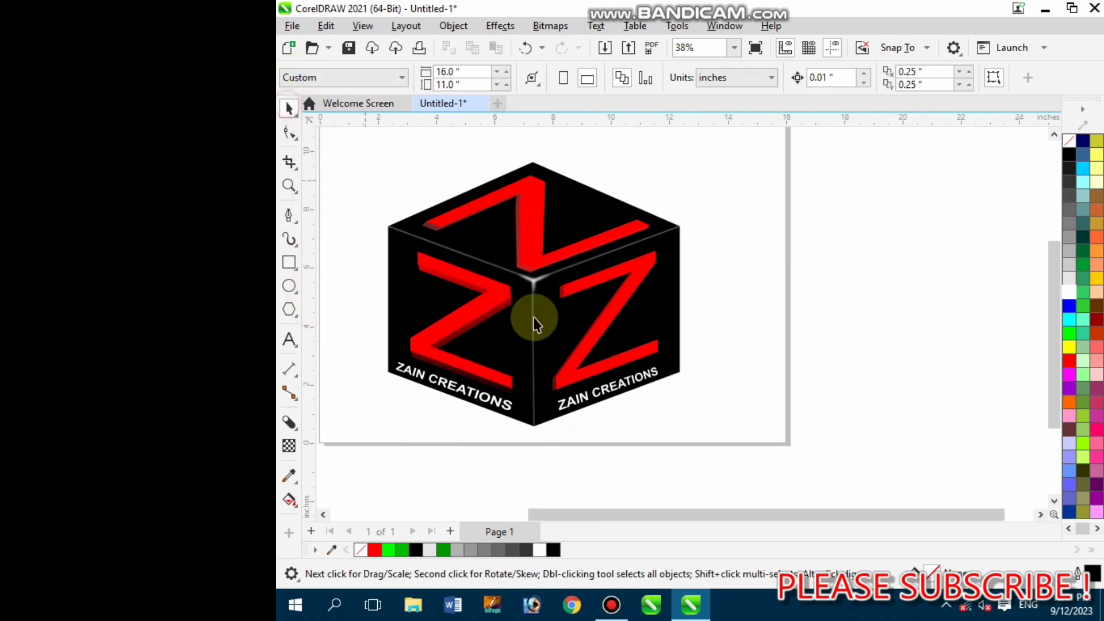
- Group all the cube logo's objects and scale the group down proportionally to about 6.6 by 5.9 inches
scroll(537, 317, down, 3)
scroll(525, 340, up, 1)
scroll(509, 314, up, 1)
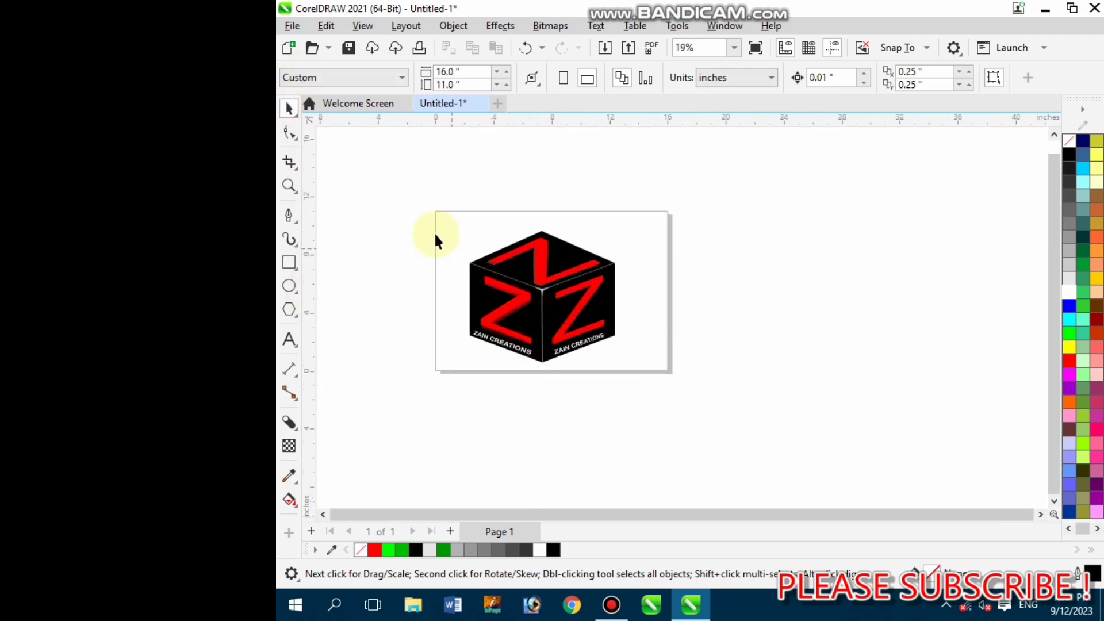
drag(434, 197, 650, 393)
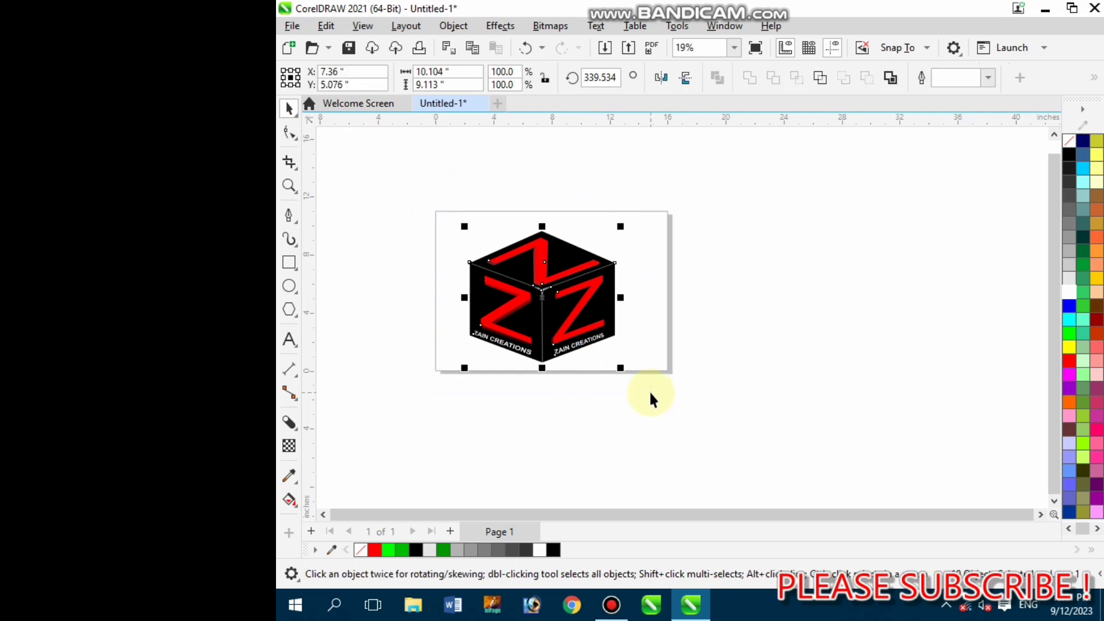
key(ctrl+g)
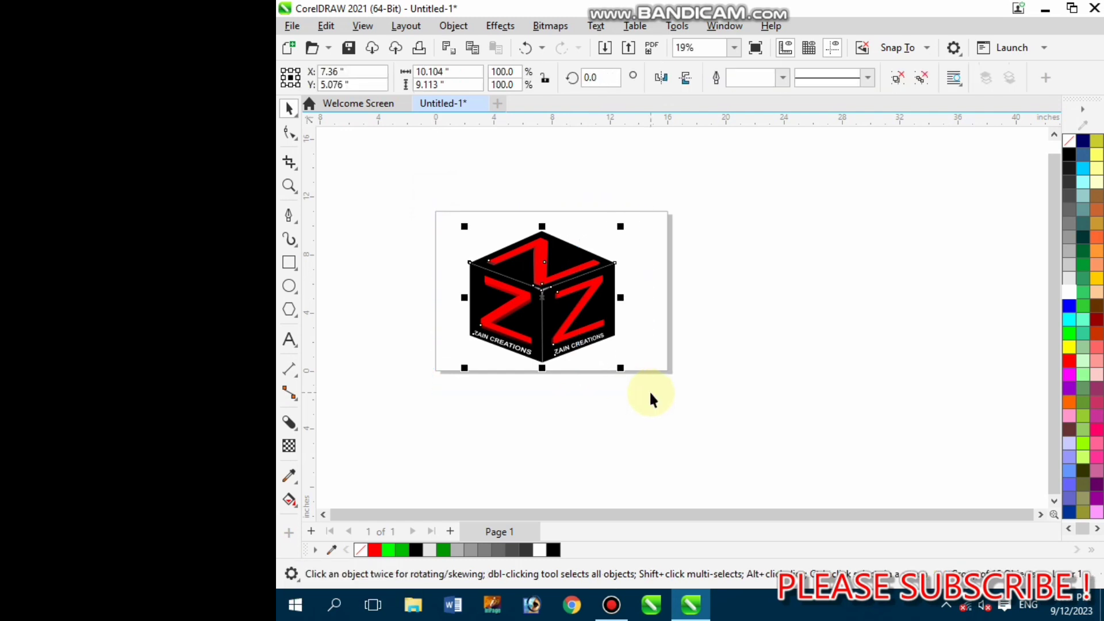
drag(622, 371, 573, 321)
scroll(517, 293, up, 2)
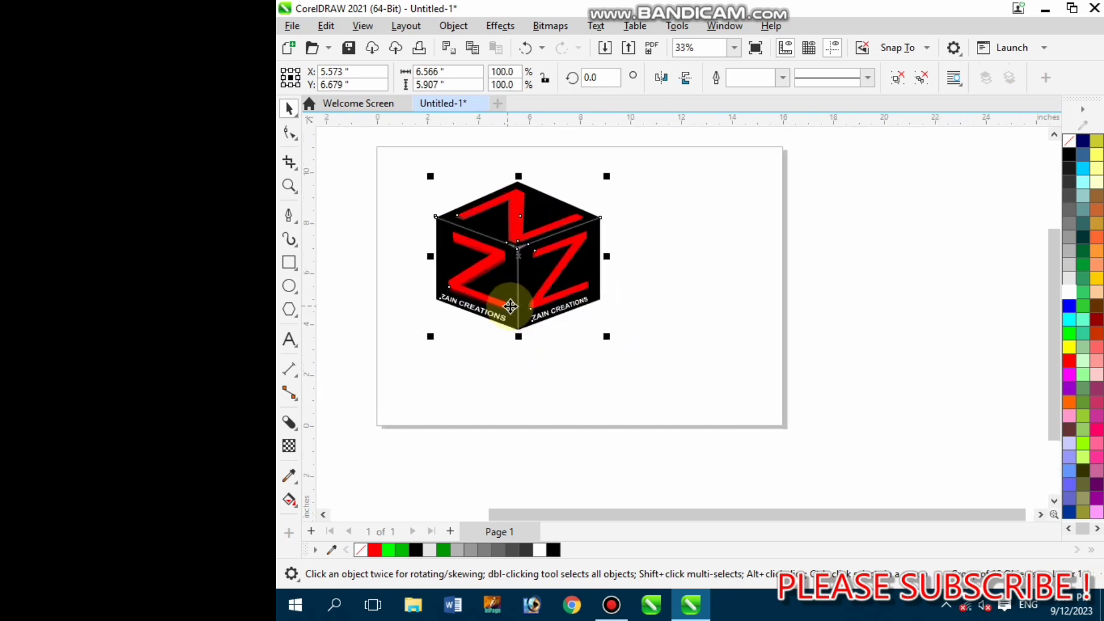